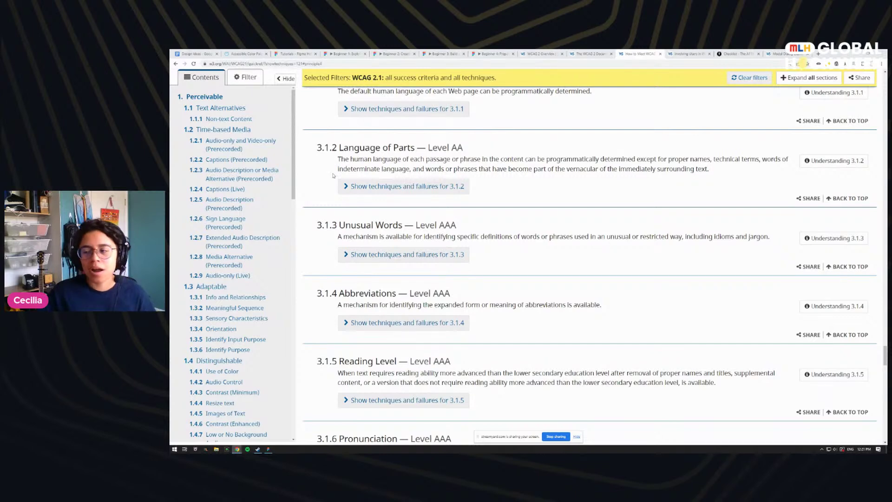
Step: Switch to the Design Ideas document and correct the third name idea under hackersRus to "Hackcessible"
{"action": "left_click", "coordinate": [207, 53]}
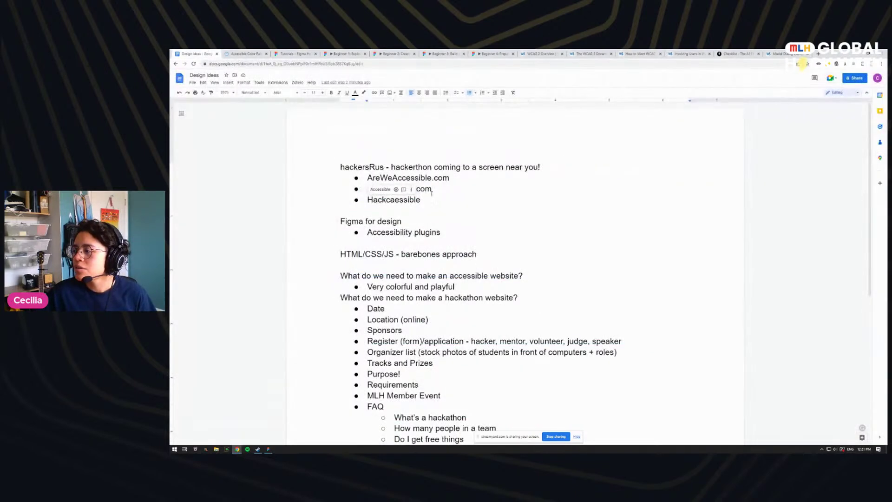
{"action": "left_click", "coordinate": [394, 200]}
{"action": "key", "text": "BackSpace"}
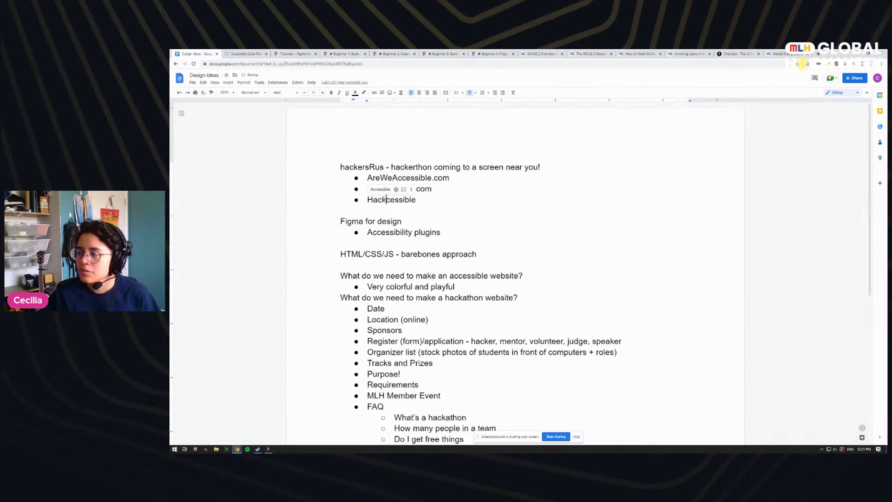
{"action": "double_click", "coordinate": [395, 200]}
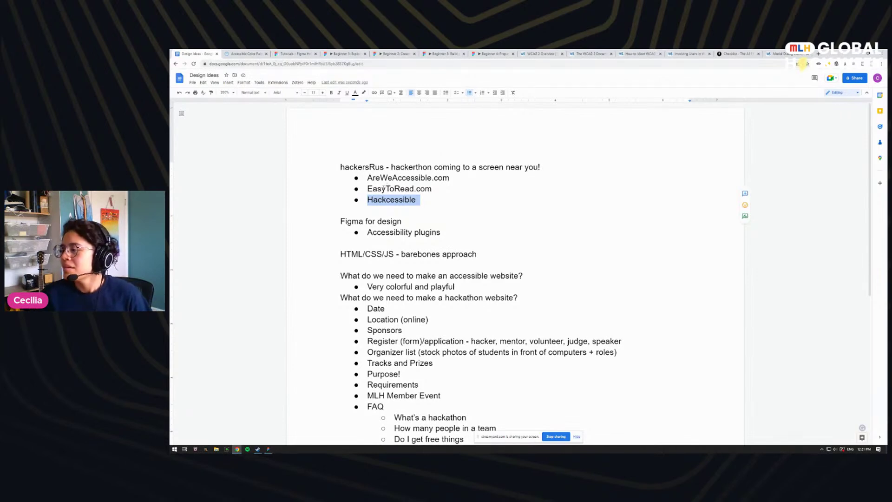
Step: Make the name ideas "EasyToRead.com" and "Hackcessible" bold
{"action": "left_click_drag", "start_coordinate": [368, 188], "coordinate": [414, 189]}
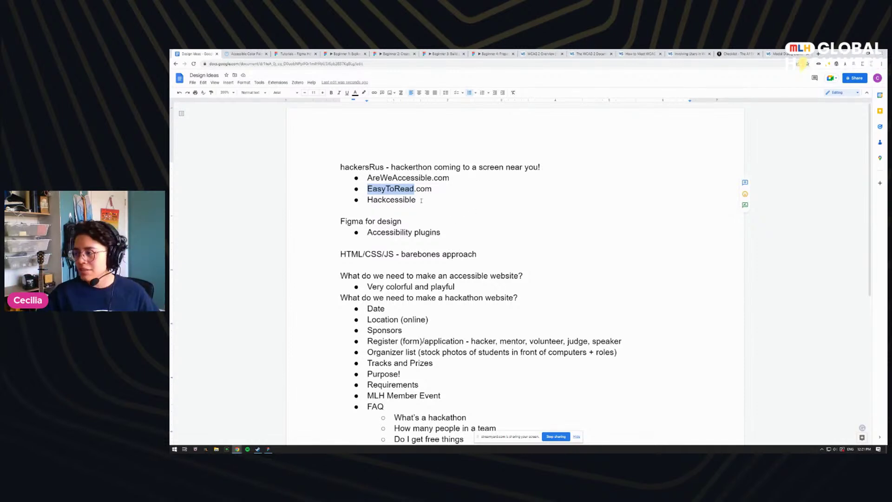
{"action": "left_click", "coordinate": [367, 188]}
{"action": "left_click_drag", "start_coordinate": [368, 189], "coordinate": [414, 189]}
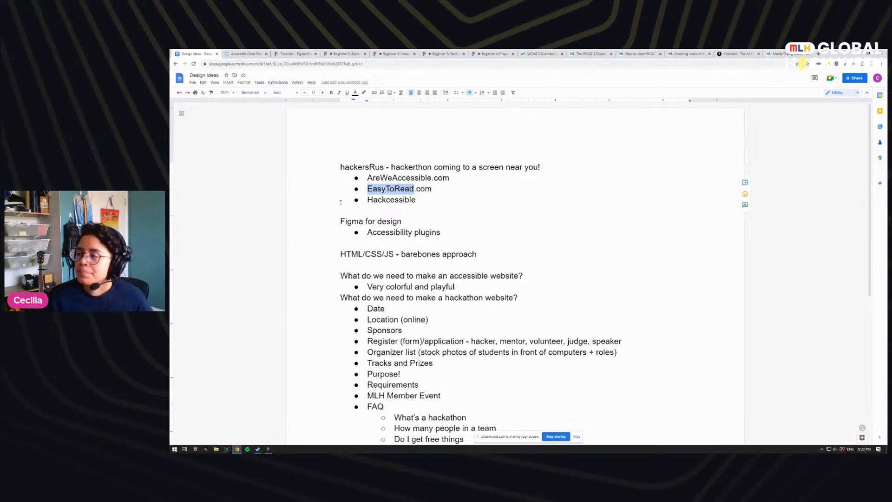
{"action": "left_click_drag", "start_coordinate": [428, 205], "coordinate": [362, 185]}
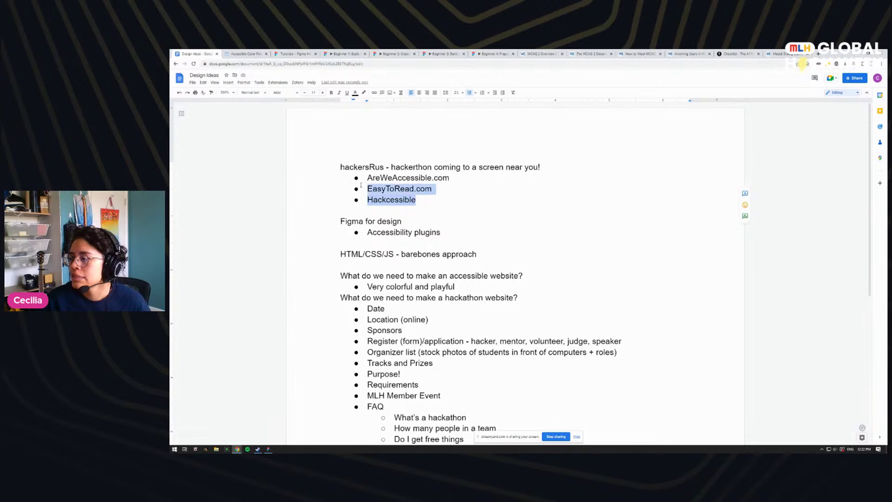
{"action": "left_click", "coordinate": [331, 93]}
{"action": "scroll", "coordinate": [403, 250], "scroll_direction": "down", "scroll_amount": 3}
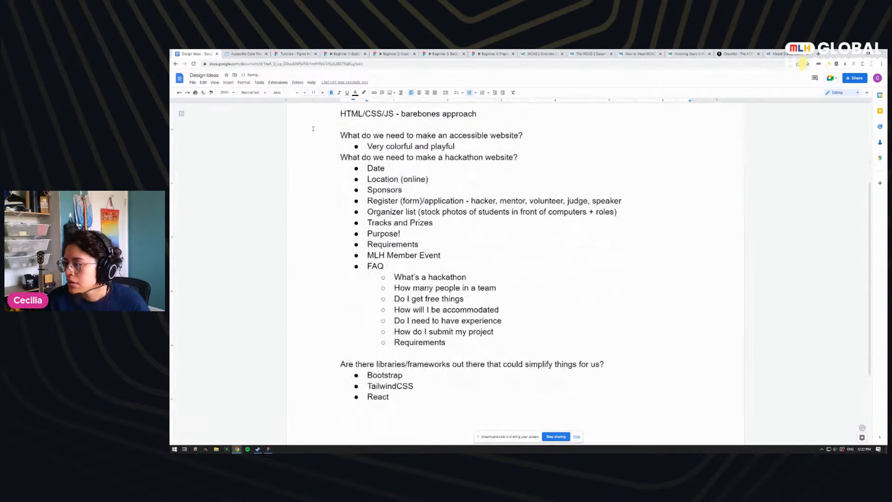
{"action": "left_click_drag", "start_coordinate": [340, 135], "coordinate": [353, 135]}
{"action": "left_click_drag", "start_coordinate": [377, 165], "coordinate": [419, 386]}
{"action": "left_click", "coordinate": [447, 343]}
{"action": "left_click_drag", "start_coordinate": [355, 364], "coordinate": [409, 375]}
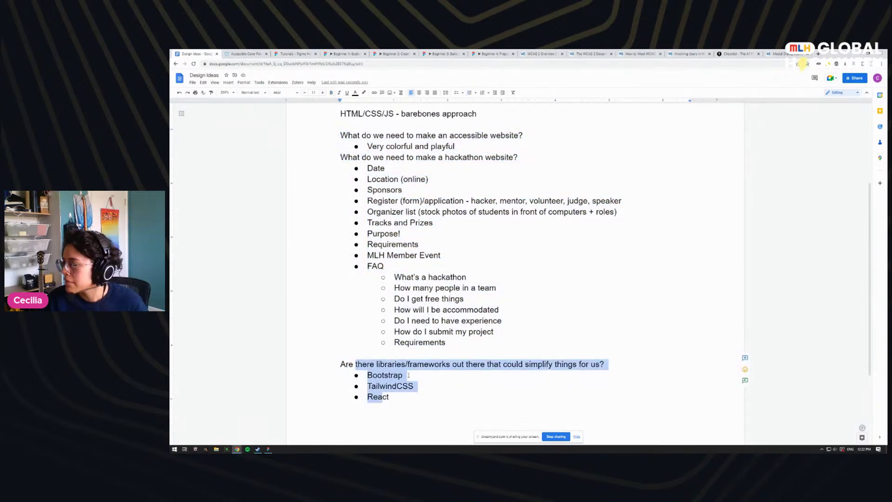
Step: Switch to the HackersRUs design in Figma, select the Main frame and hide the screen-sharing notice
{"action": "left_click", "coordinate": [271, 449]}
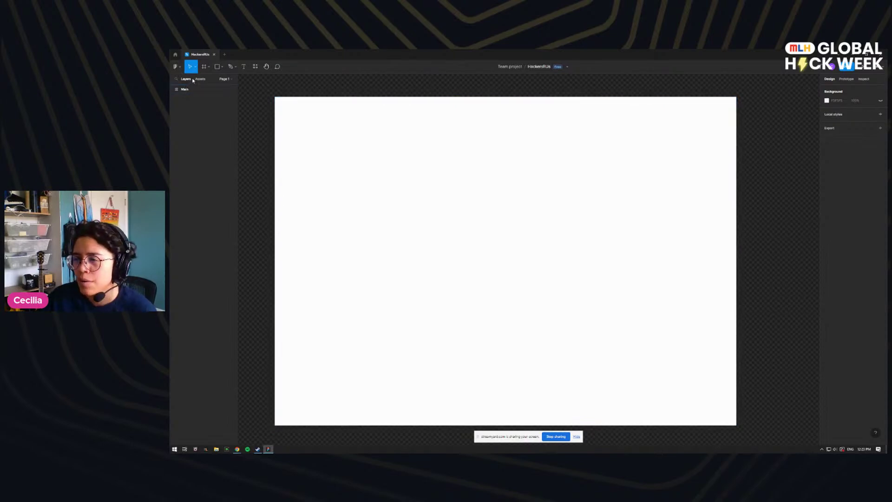
{"action": "left_click", "coordinate": [468, 264]}
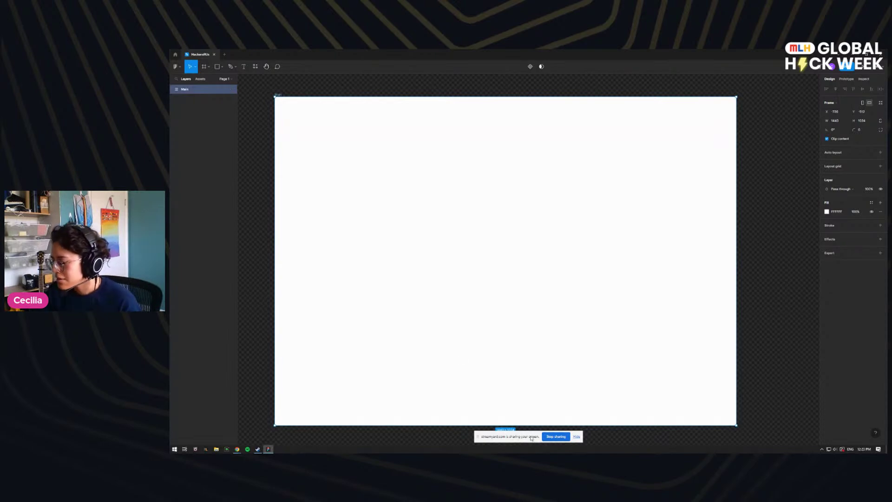
{"action": "left_click", "coordinate": [577, 437]}
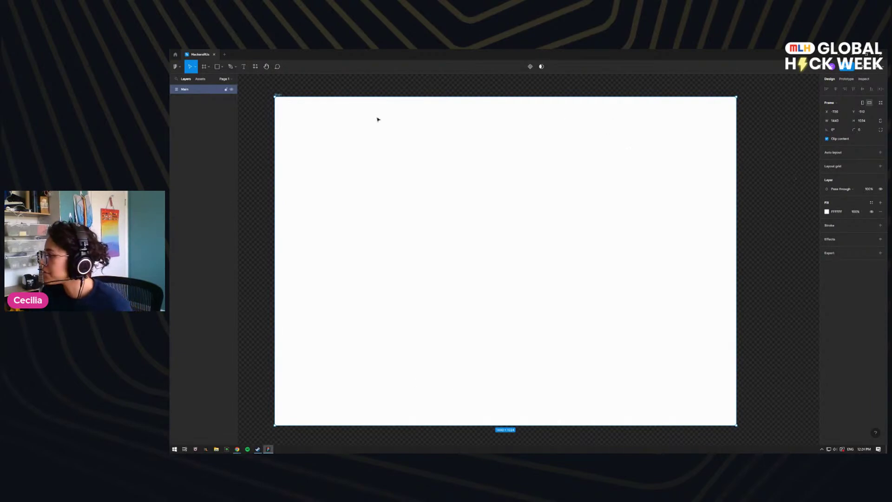
{"action": "left_click", "coordinate": [208, 70]}
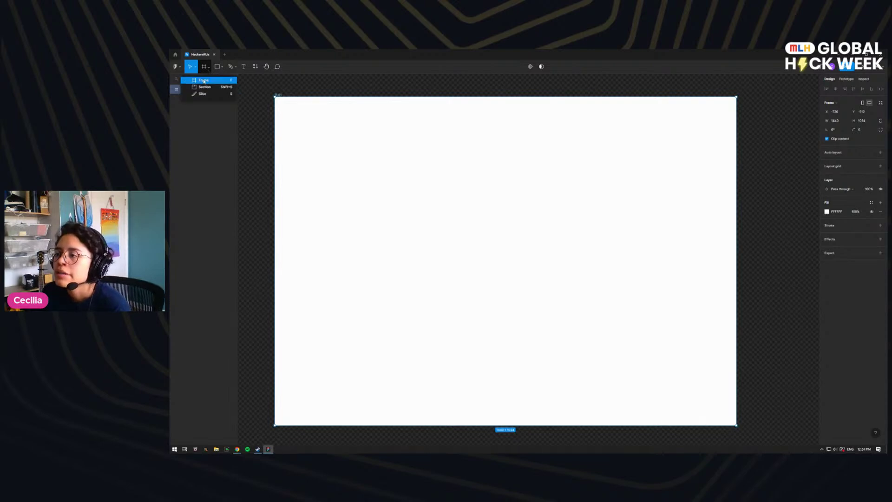
{"action": "left_click", "coordinate": [203, 80]}
{"action": "left_click_drag", "start_coordinate": [270, 98], "coordinate": [735, 134]}
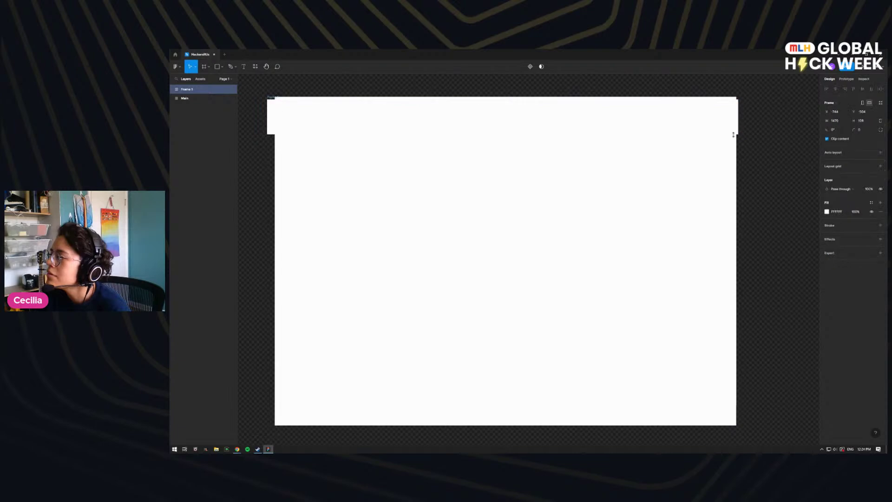
{"action": "key", "text": "Delete"}
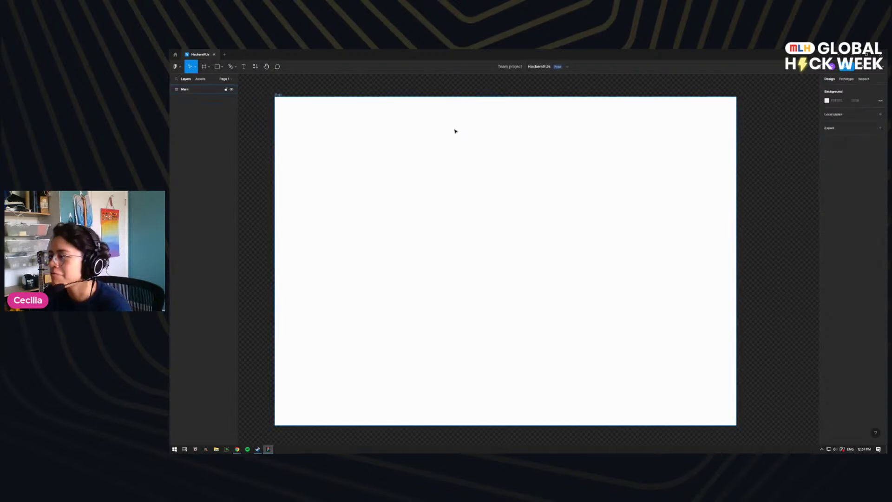
Step: Draw a full-width rectangle about 83 px tall along the upper edge of the Main frame
{"action": "left_click", "coordinate": [218, 67]}
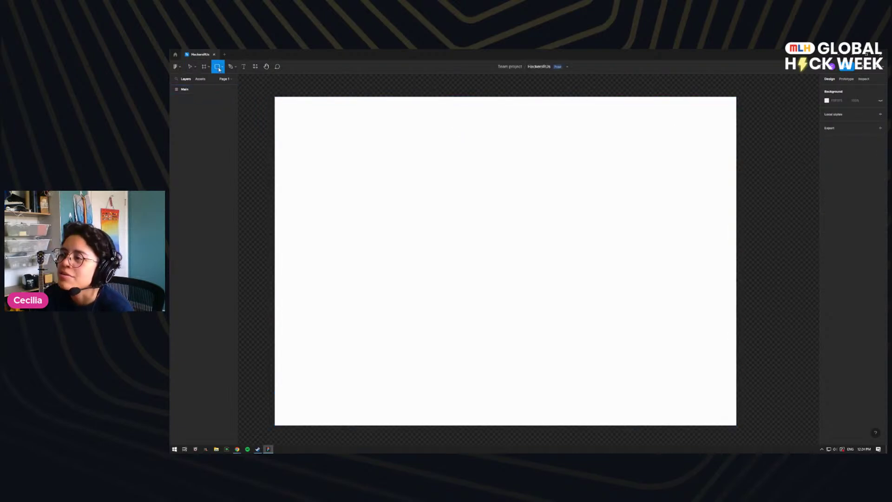
{"action": "left_click", "coordinate": [221, 67]}
{"action": "left_click", "coordinate": [205, 79]}
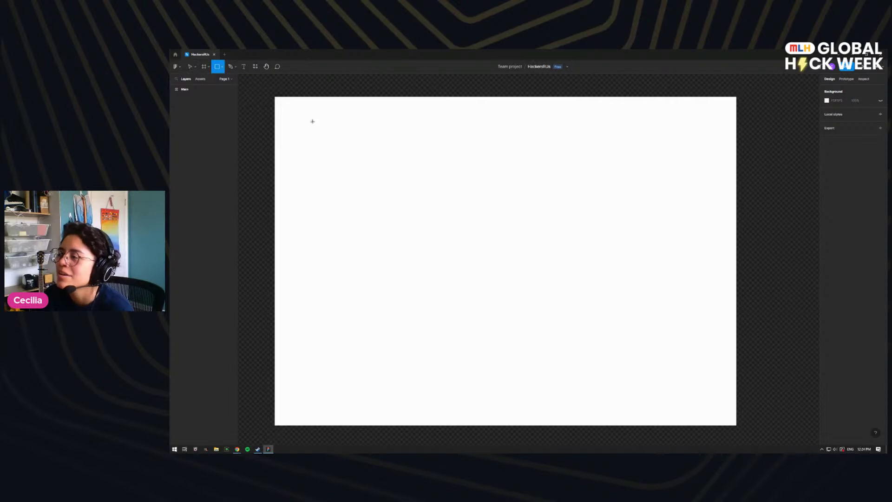
{"action": "mouse_move", "coordinate": [275, 97]}
{"action": "left_mouse_down"}
{"action": "mouse_move", "coordinate": [559, 135]}
{"action": "mouse_move", "coordinate": [738, 136]}
{"action": "mouse_move", "coordinate": [736, 123]}
{"action": "left_mouse_up"}
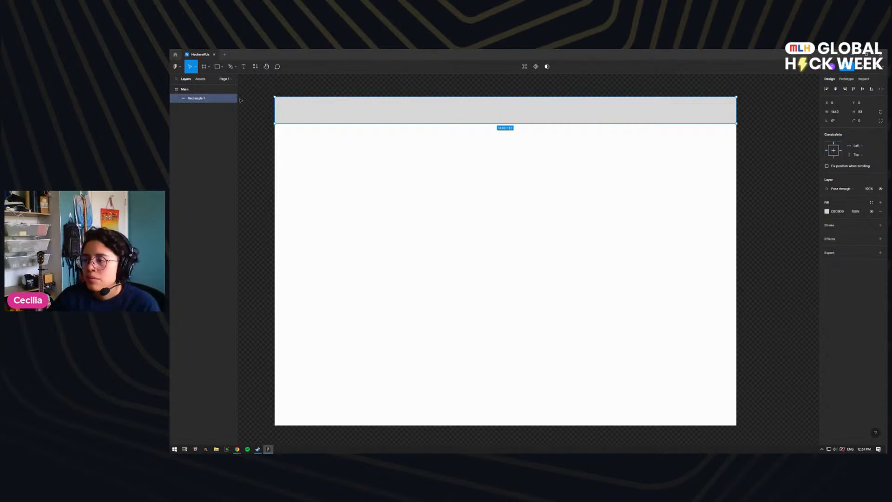
Step: Rename the new rectangle layer to "Header" and deselect it
{"action": "double_click", "coordinate": [195, 99]}
{"action": "type", "text": "Header"}
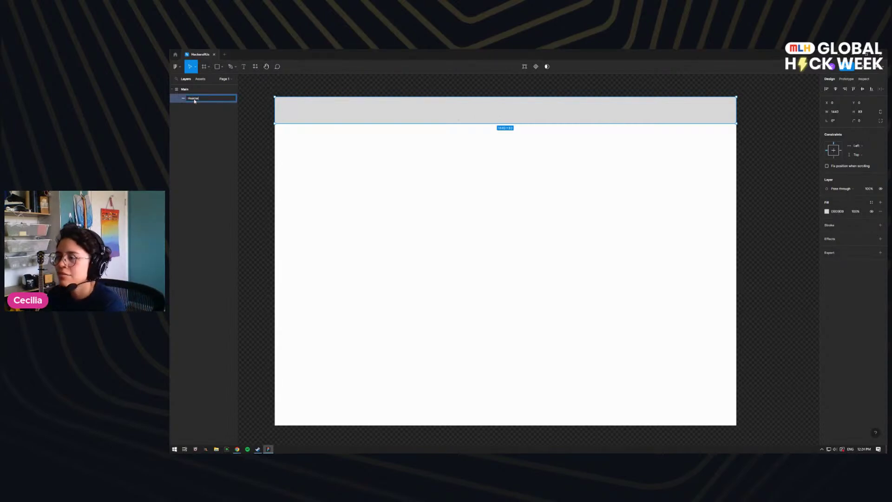
{"action": "key", "text": "Return"}
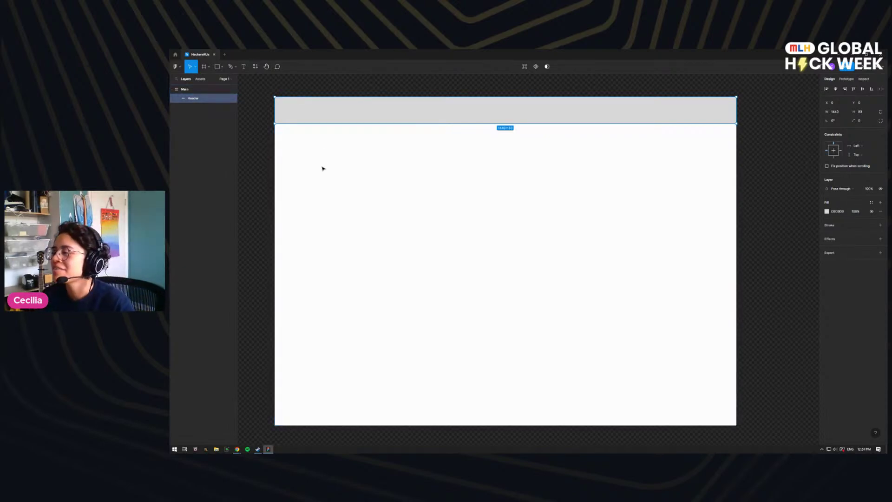
{"action": "left_click", "coordinate": [758, 155]}
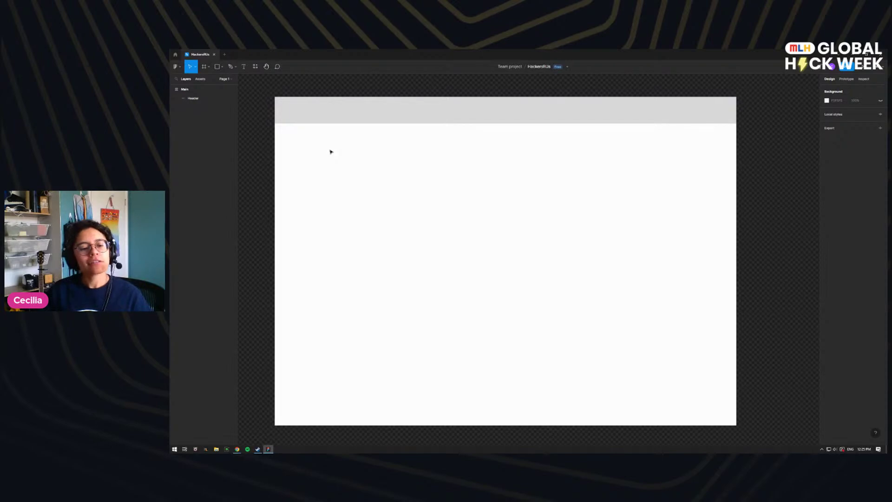
Step: Place the Design Ideas document and the Figma design side by side, with the hackathon website requirements in view
{"action": "key", "text": "super+Right"}
{"action": "left_click", "coordinate": [215, 84]}
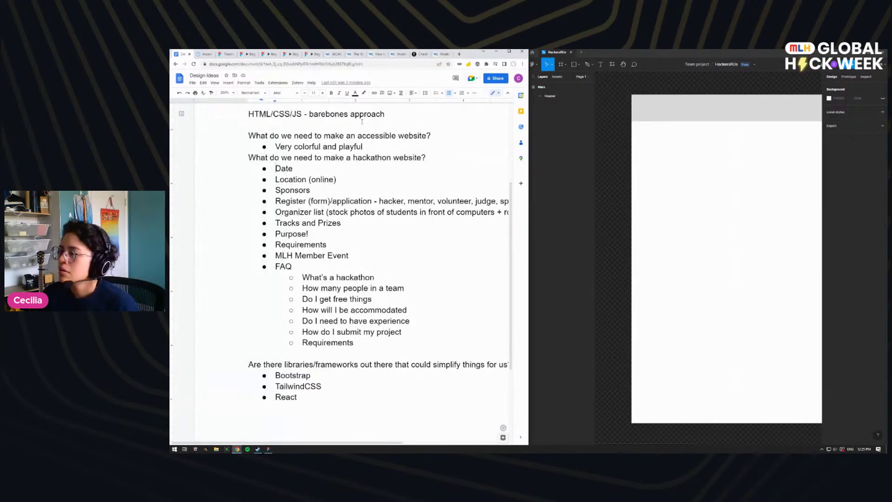
{"action": "scroll", "coordinate": [435, 419], "scroll_direction": "right", "scroll_amount": 3}
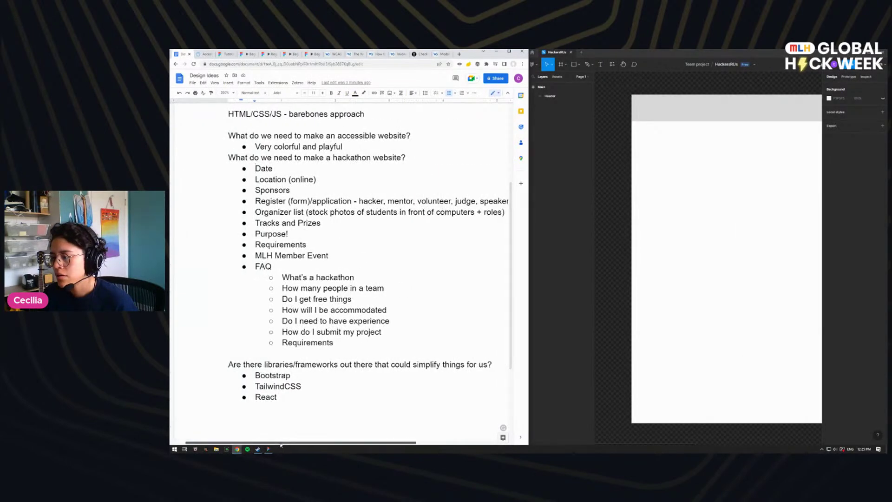
{"action": "left_click", "coordinate": [564, 253]}
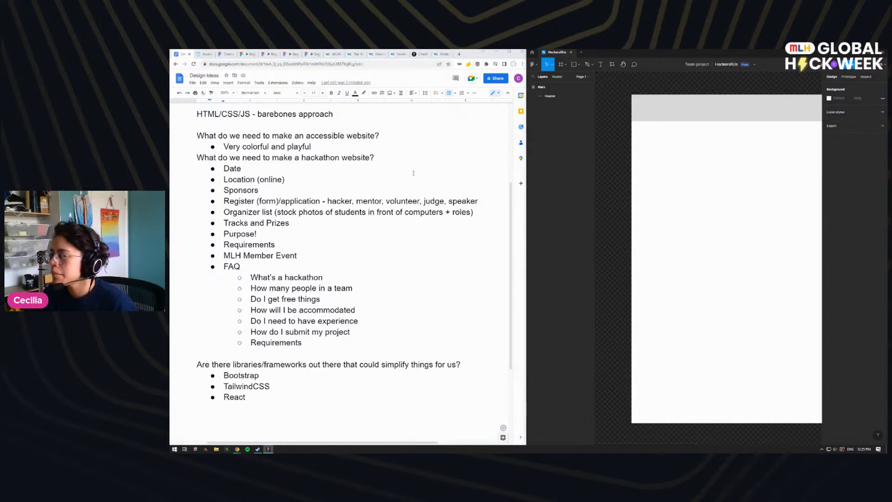
{"action": "left_click_drag", "start_coordinate": [242, 166], "coordinate": [242, 267]}
{"action": "left_click", "coordinate": [249, 211]}
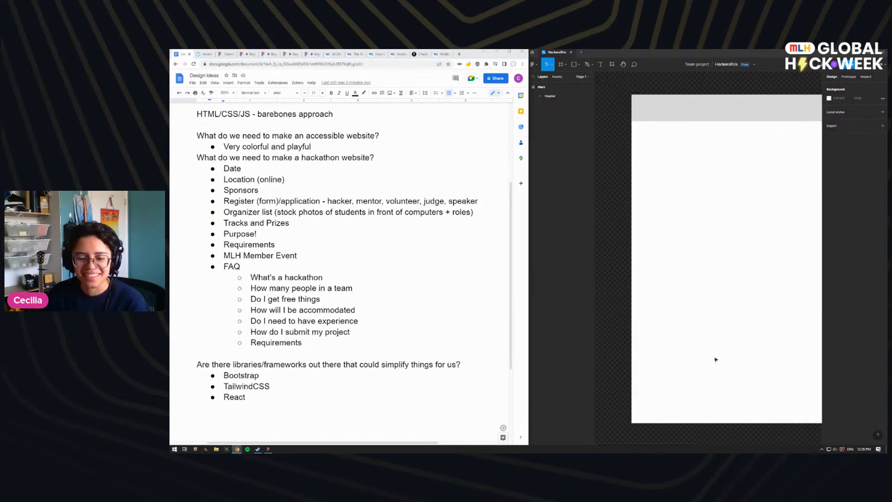
Step: Add a line below the FAQ sub-list reading the presenter's first name followed by "actually doing things"
{"action": "double_click", "coordinate": [362, 321]}
{"action": "left_click", "coordinate": [334, 343]}
{"action": "key", "text": "Return"}
{"action": "key", "text": "Return"}
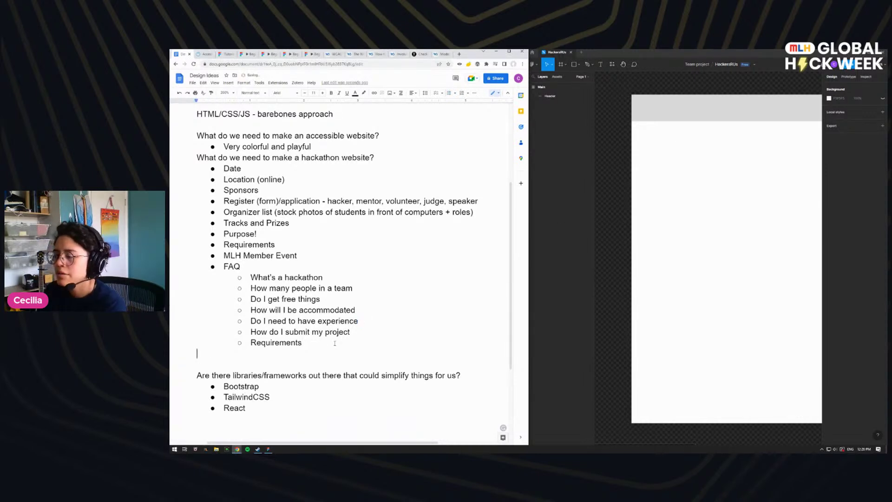
{"action": "key", "text": "Return"}
{"action": "type", "text": "Cecilia a"}
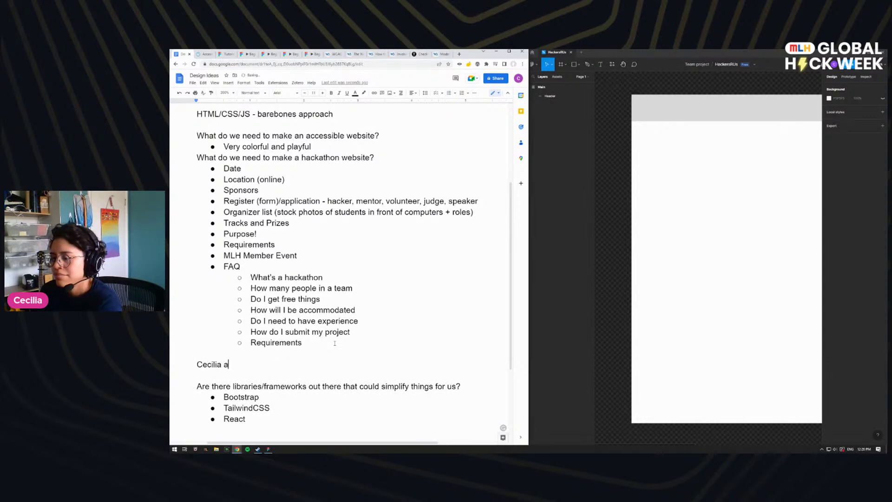
{"action": "type", "text": "ctually doing things"}
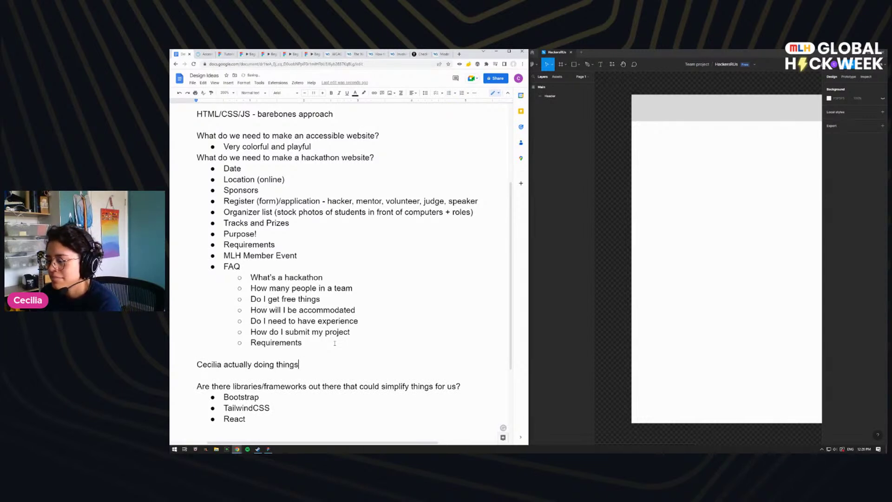
Step: Below that line, add a "Header" section with the bullets Info, Sponsors, Organizers and FAQs
{"action": "key", "text": "Return"}
{"action": "key", "text": "ctrl+shift+8"}
{"action": "type", "text": "Info"}
{"action": "key", "text": "Return"}
{"action": "type", "text": "Sponsors"}
{"action": "key", "text": "Return"}
{"action": "type", "text": "Organizers"}
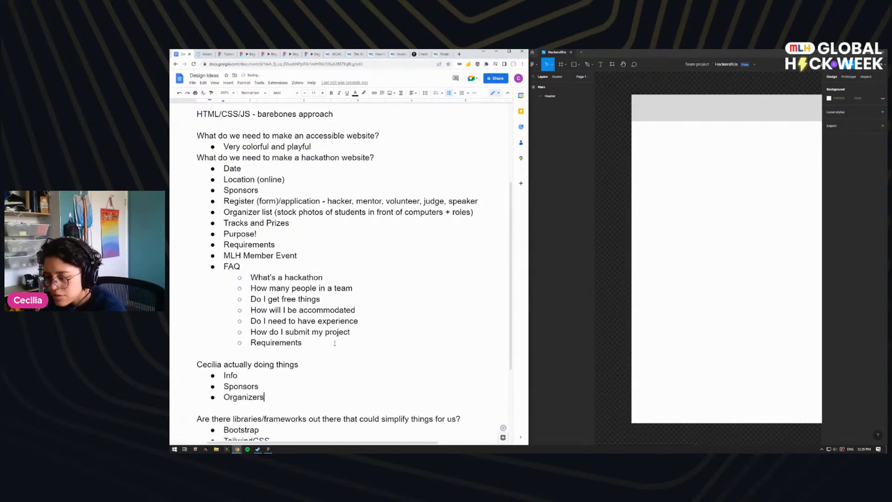
{"action": "key", "text": "Return"}
{"action": "type", "text": "FAQs"}
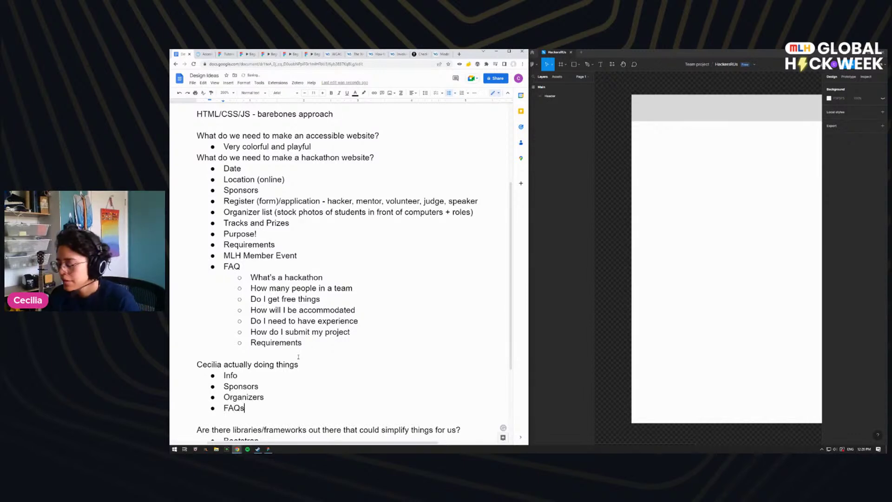
{"action": "key", "text": "Return"}
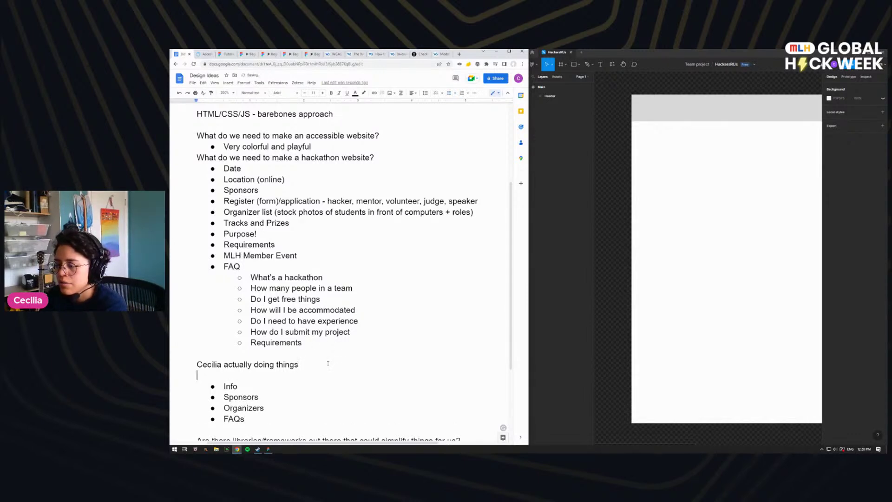
{"action": "type", "text": "Header"}
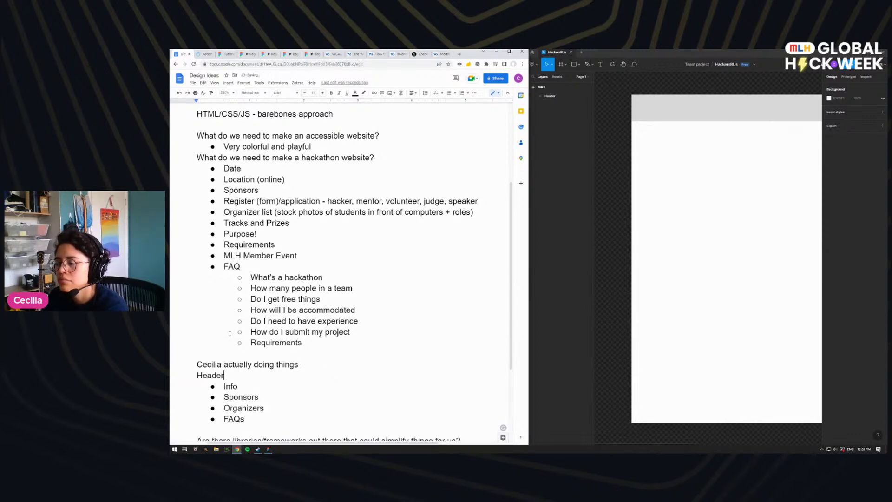
Step: Below the Header bullets, add a "Footer" section with the bullet "Social media links/icons"
{"action": "scroll", "coordinate": [230, 334], "scroll_direction": "down", "scroll_amount": 3}
{"action": "left_click", "coordinate": [268, 296]}
{"action": "key", "text": "Return"}
{"action": "key", "text": "Return"}
{"action": "type", "text": "Footer"}
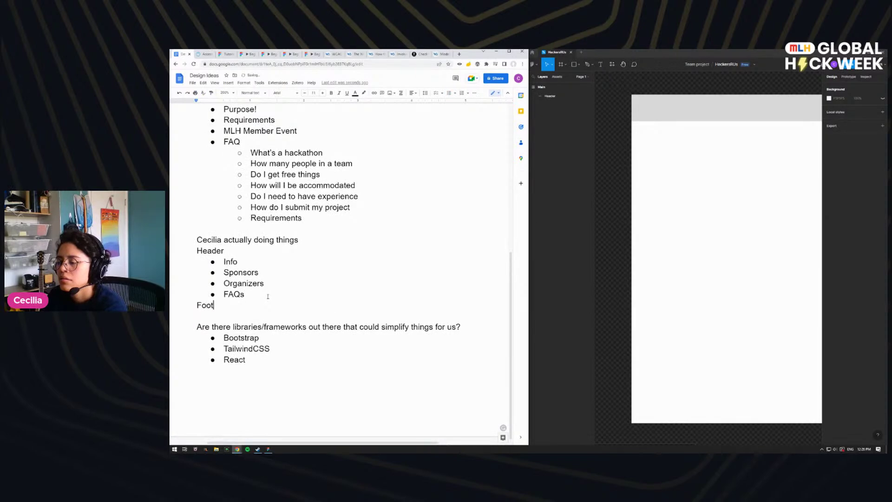
{"action": "key", "text": "Return"}
{"action": "key", "text": "ctrl+shift+8"}
{"action": "type", "text": "Social media"}
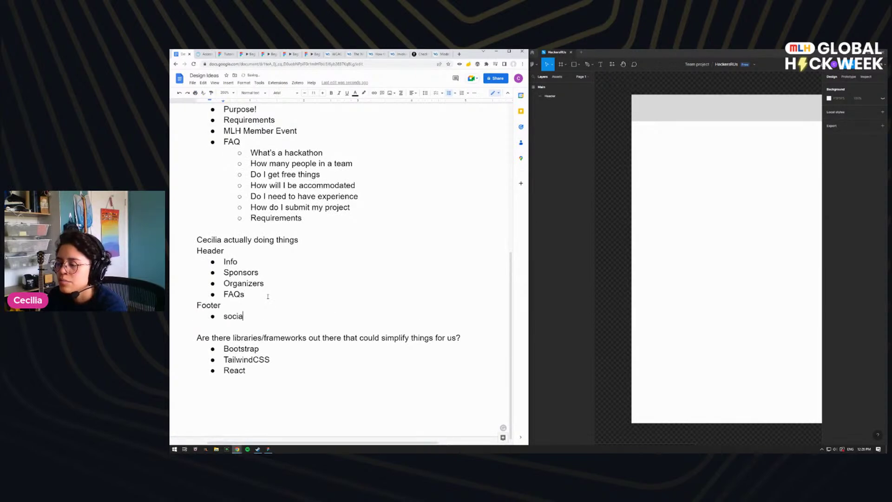
{"action": "type", "text": " links/icons"}
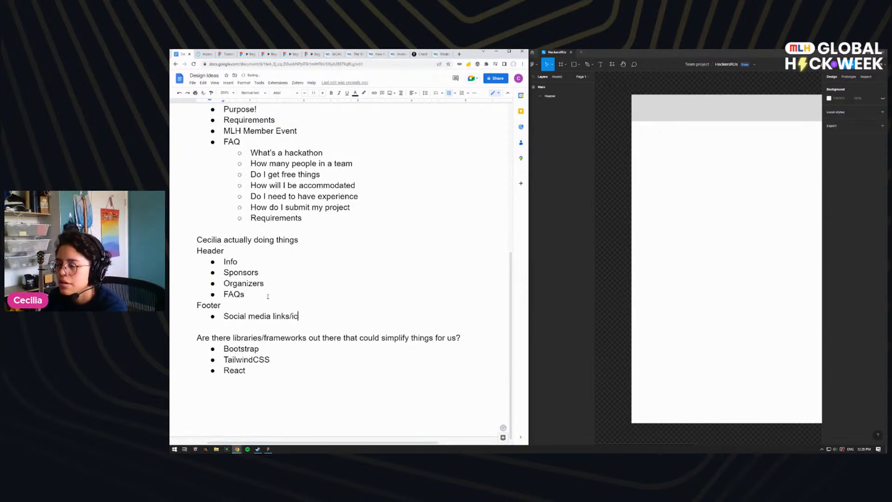
Step: Add the bullets "Made with love" and "copyright" to the Footer list
{"action": "key", "text": "Return"}
{"action": "type", "text": "Made with love"}
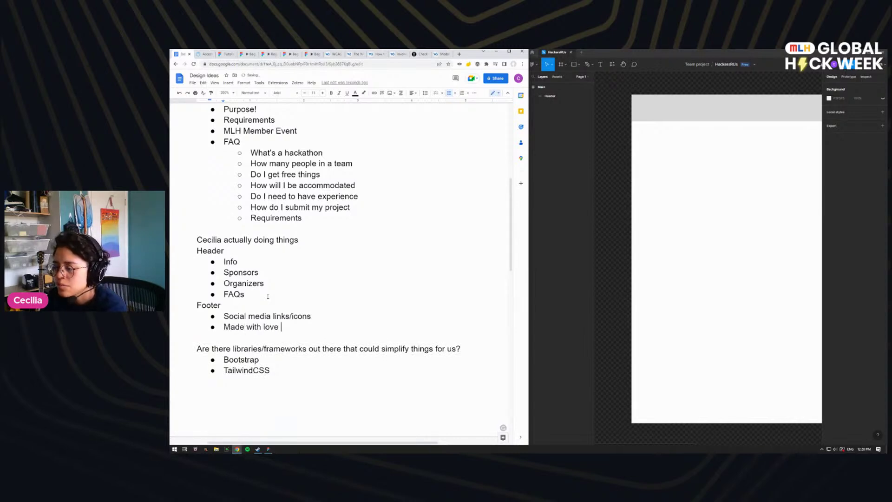
{"action": "key", "text": "BackSpace"}
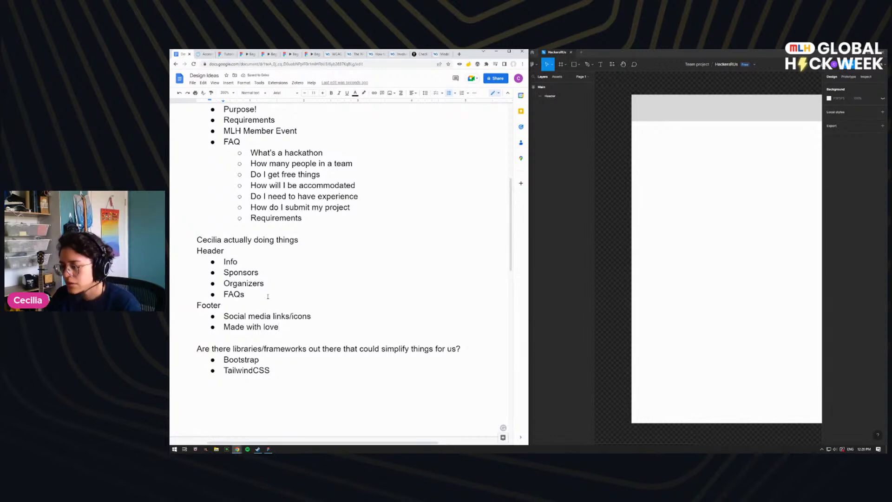
{"action": "key", "text": "Return"}
{"action": "type", "text": "copyright"}
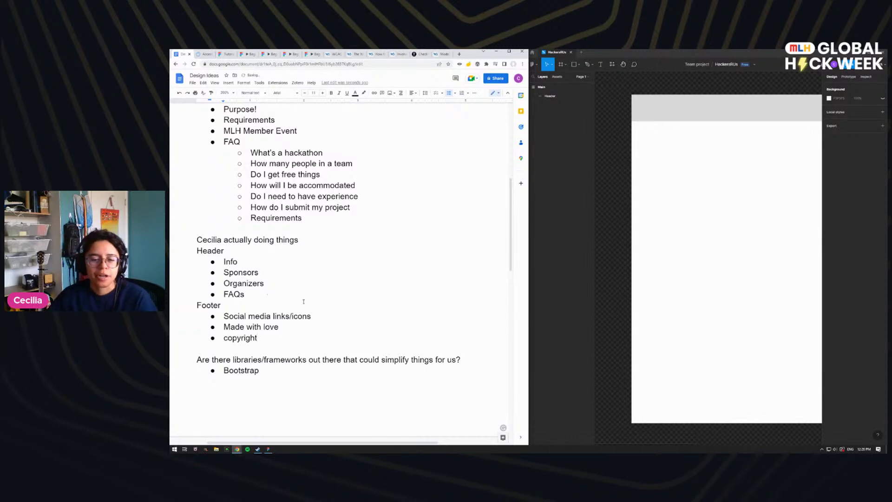
Step: Maximize the Figma design and add a text box reading "Info" near the start of the header bar
{"action": "double_click", "coordinate": [669, 58]}
{"action": "left_click", "coordinate": [704, 126]}
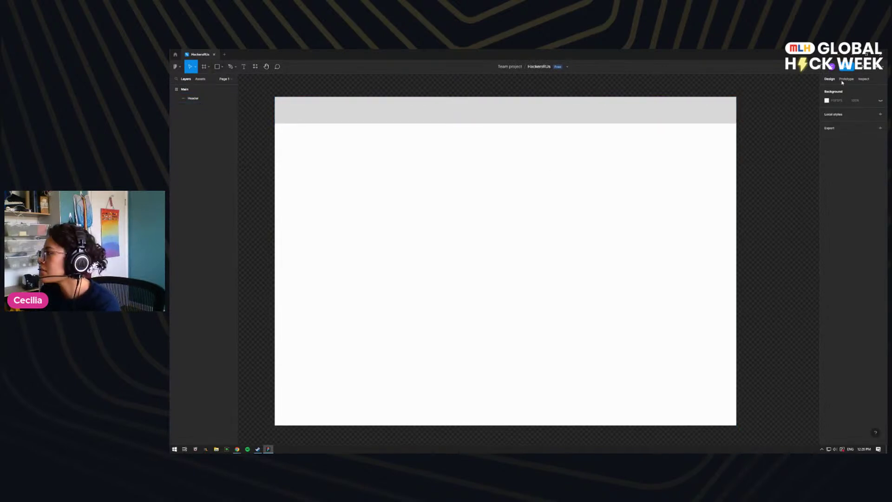
{"action": "left_click", "coordinate": [221, 66]}
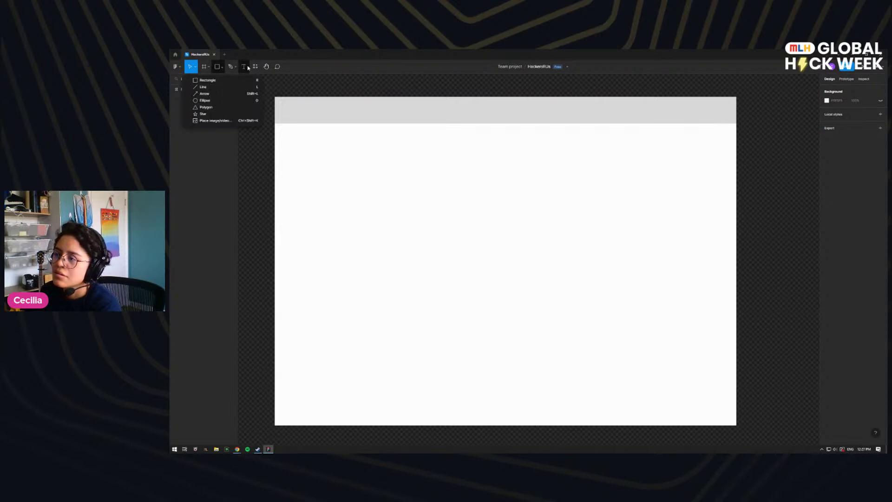
{"action": "left_click", "coordinate": [247, 67]}
{"action": "left_click_drag", "start_coordinate": [292, 106], "coordinate": [338, 113]}
{"action": "type", "text": "Info"}
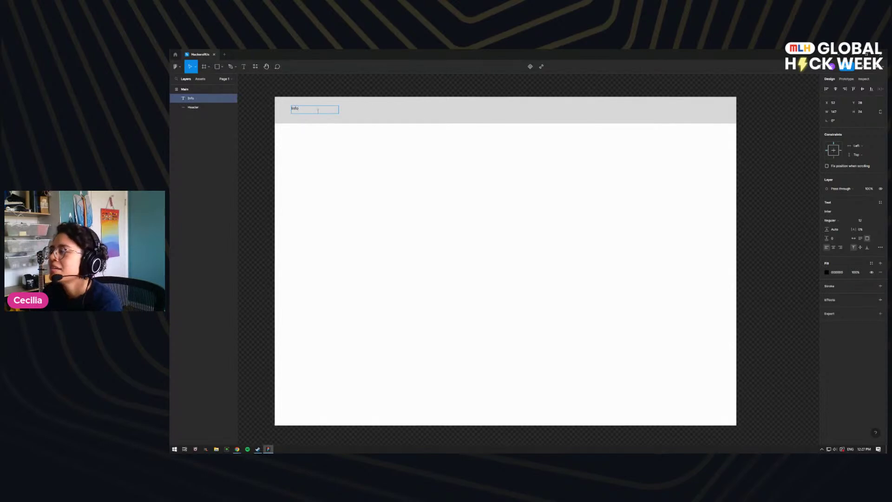
Step: Set the font size of the Info text to 40
{"action": "key", "text": "ctrl+a"}
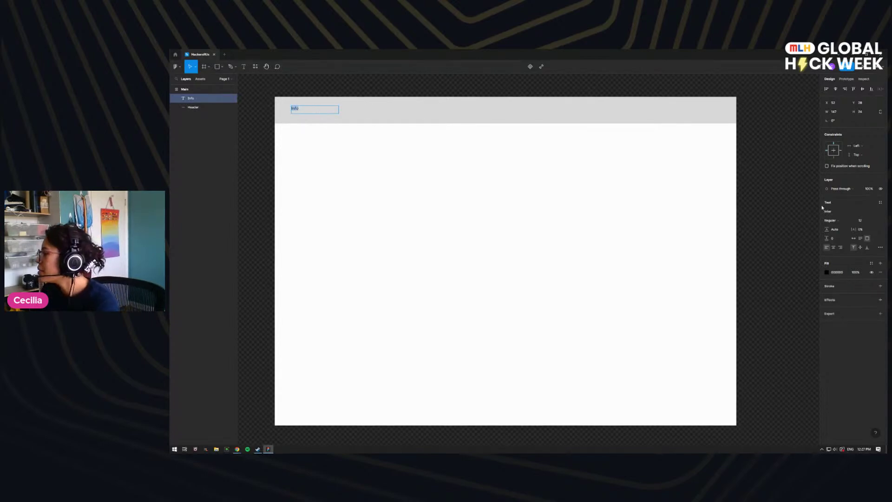
{"action": "left_click", "coordinate": [868, 221]}
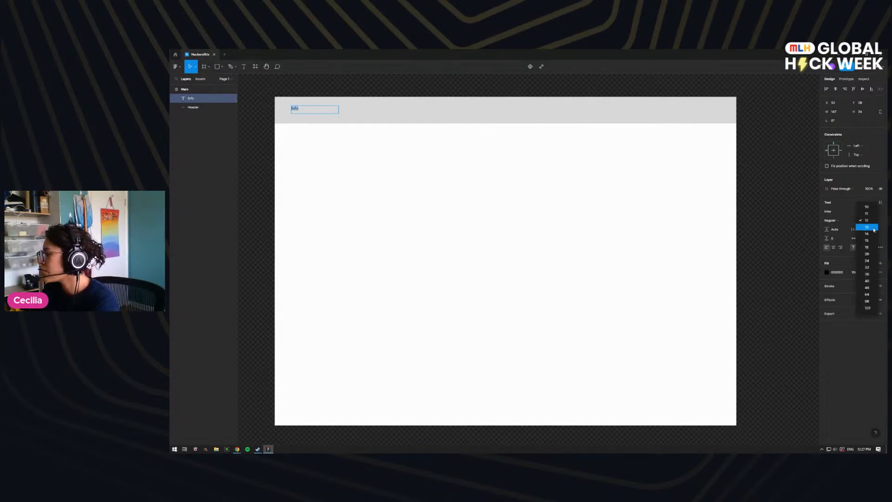
{"action": "left_click", "coordinate": [872, 254]}
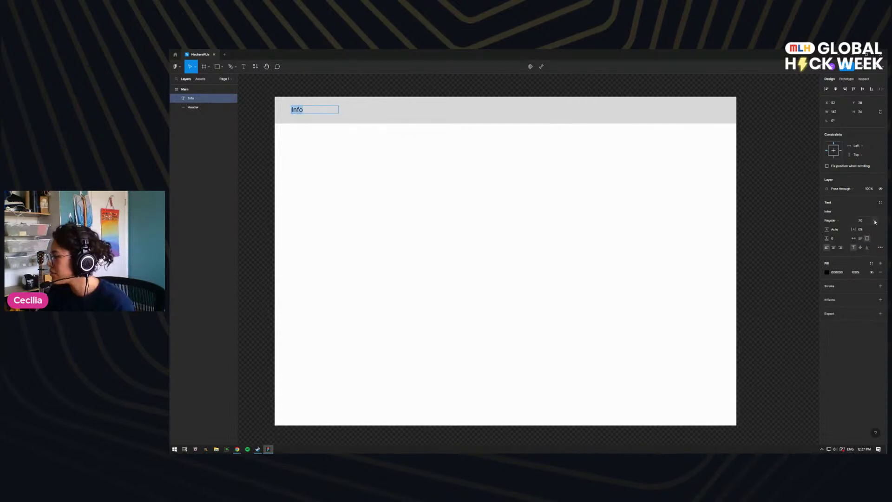
{"action": "left_click", "coordinate": [879, 221]}
{"action": "left_click", "coordinate": [872, 248]}
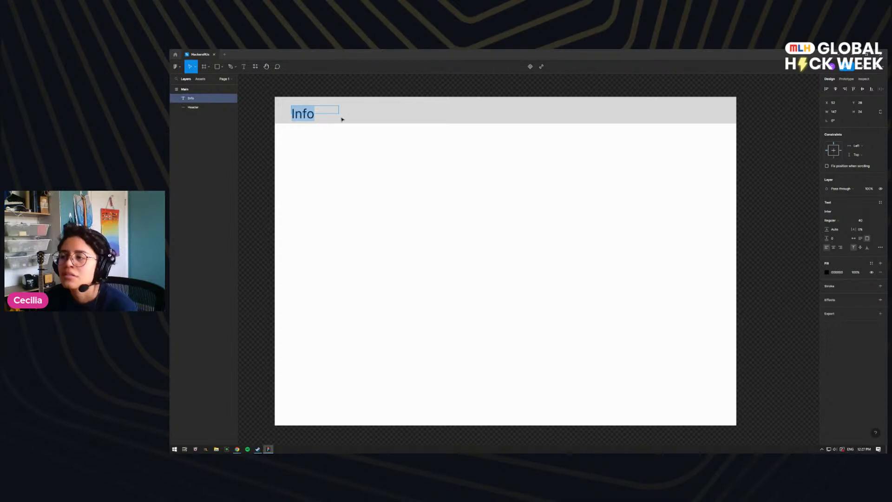
{"action": "left_click", "coordinate": [196, 67]}
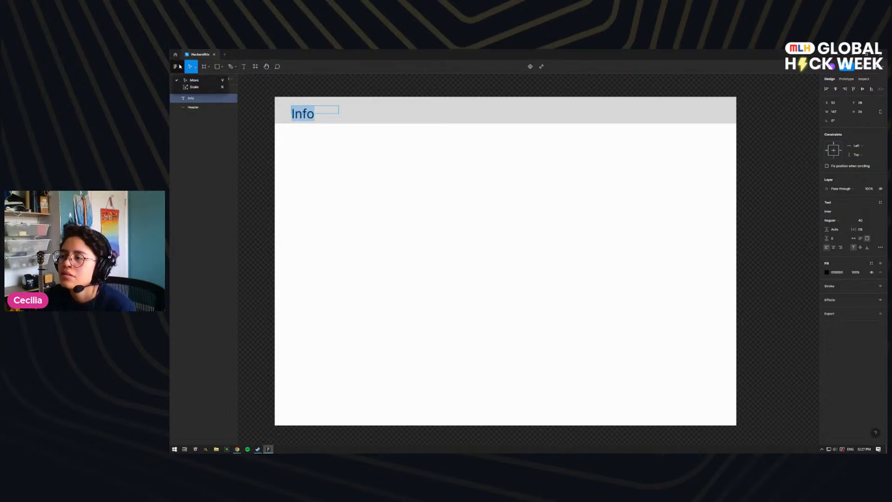
{"action": "left_click", "coordinate": [197, 68]}
{"action": "left_click", "coordinate": [210, 69]}
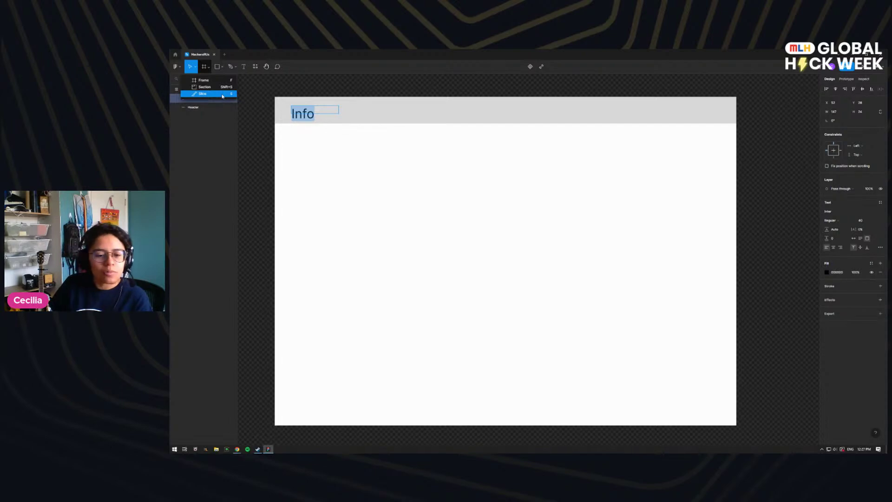
{"action": "key", "text": "Escape"}
Step: Center the Info text horizontally, enlarge its box to about 147 × 55, and reposition it within the header bar
{"action": "key", "text": "Escape"}
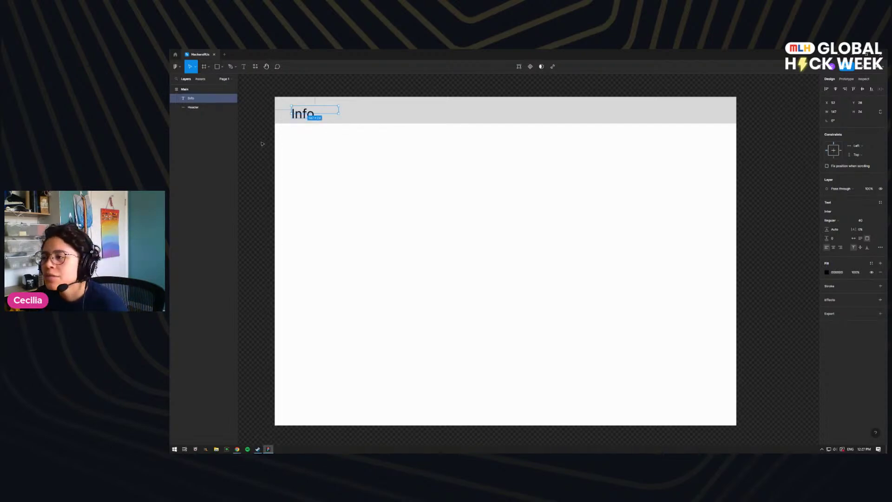
{"action": "left_click_drag", "start_coordinate": [331, 114], "coordinate": [330, 120]}
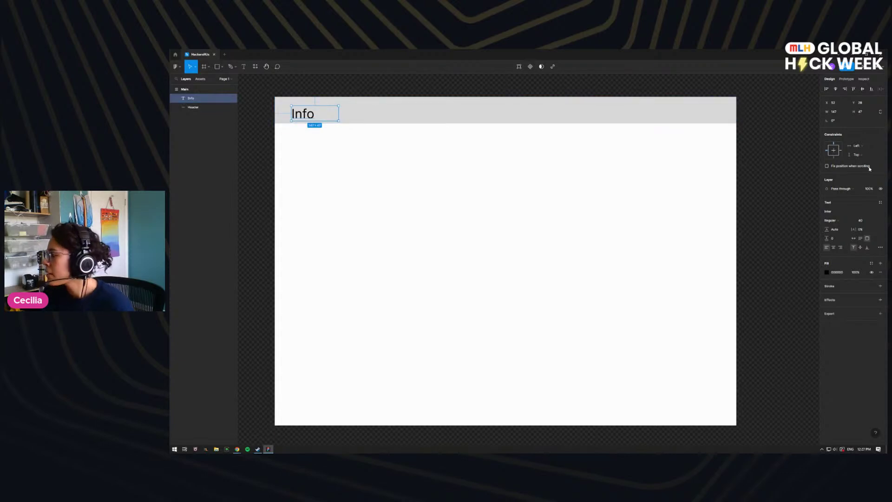
{"action": "left_click", "coordinate": [834, 247]}
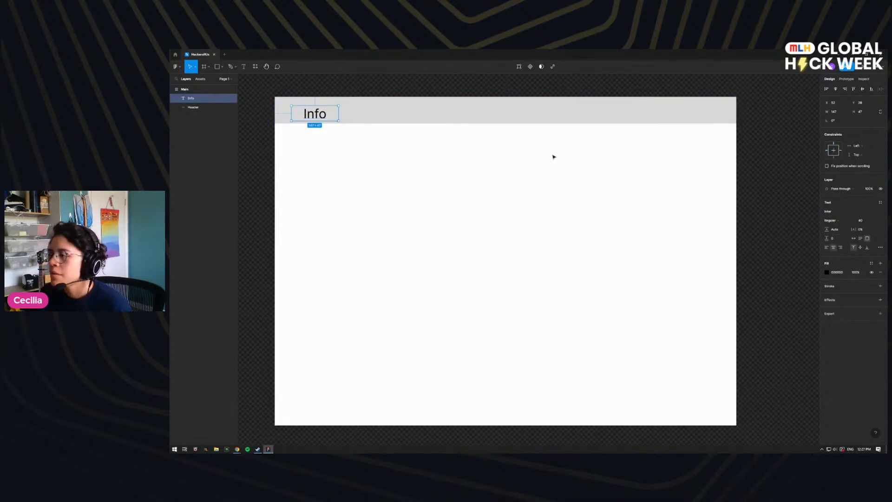
{"action": "mouse_move", "coordinate": [316, 106]}
{"action": "left_mouse_down"}
{"action": "mouse_move", "coordinate": [332, 112]}
{"action": "mouse_move", "coordinate": [319, 112]}
{"action": "left_mouse_up"}
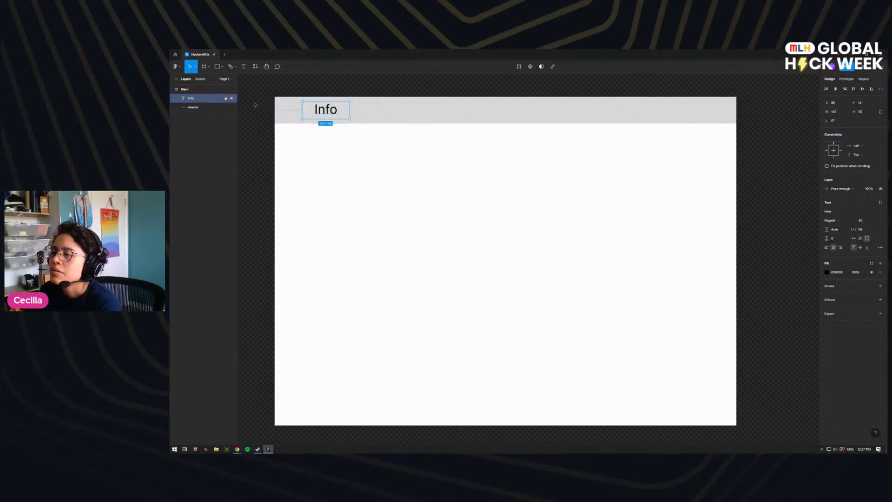
Step: Duplicate the Info label three times in a row across the header bar
{"action": "left_click_drag", "start_coordinate": [330, 113], "coordinate": [563, 110]}
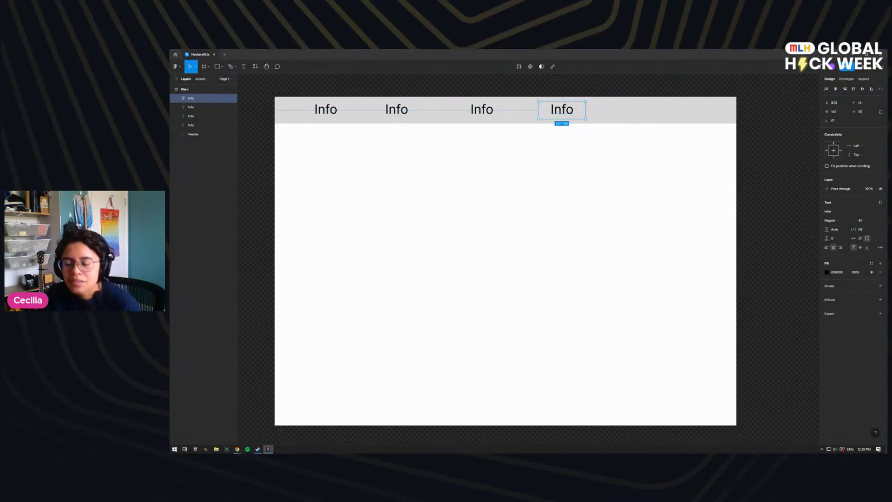
{"action": "double_click", "coordinate": [326, 111]}
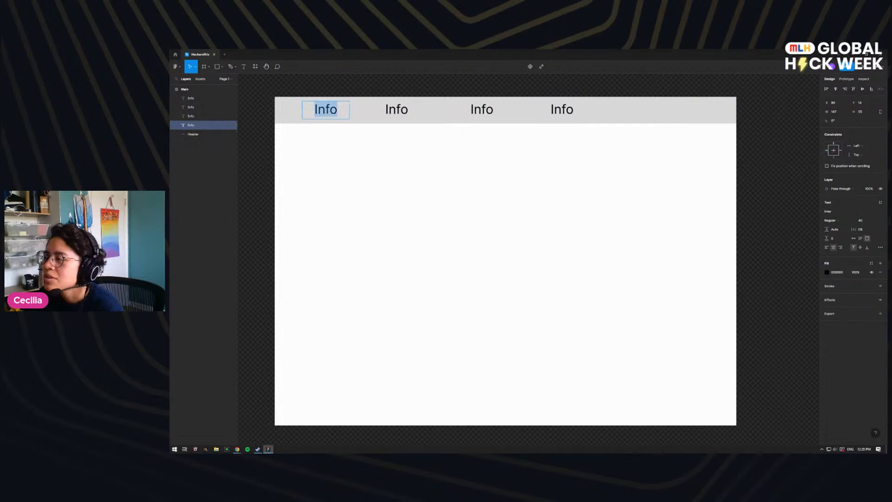
Step: Change the second header label to "Sponsors" and widen its box so the word fits on one line
{"action": "double_click", "coordinate": [393, 113]}
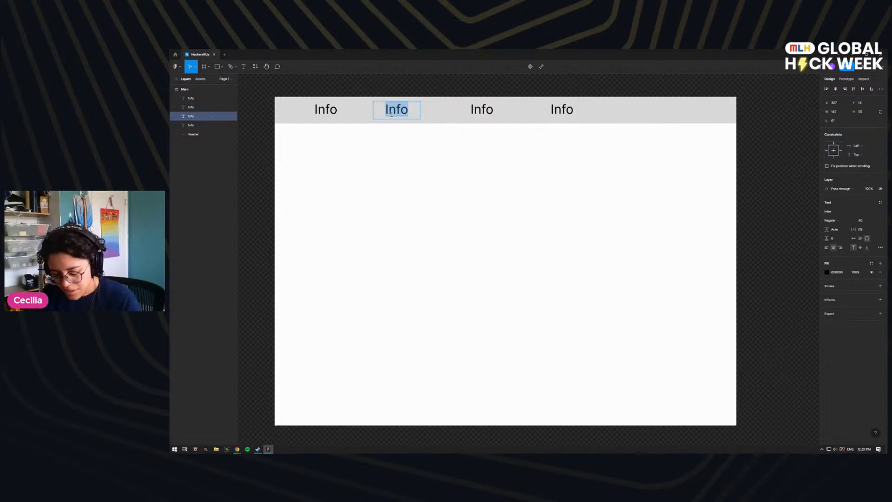
{"action": "type", "text": "Spsonr"}
{"action": "key", "text": "BackSpace"}
{"action": "key", "text": "BackSpace"}
{"action": "key", "text": "BackSpace"}
{"action": "key", "text": "BackSpace"}
{"action": "type", "text": "onsors"}
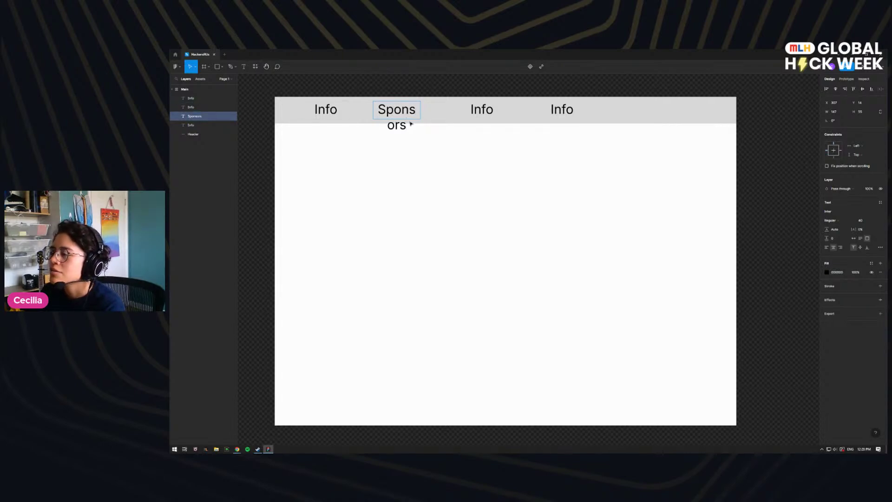
{"action": "key", "text": "Escape"}
{"action": "left_click_drag", "start_coordinate": [420, 110], "coordinate": [447, 109]}
Step: Change the third header label to "Organizers" and widen its box so the word fits on one line
{"action": "double_click", "coordinate": [477, 110]}
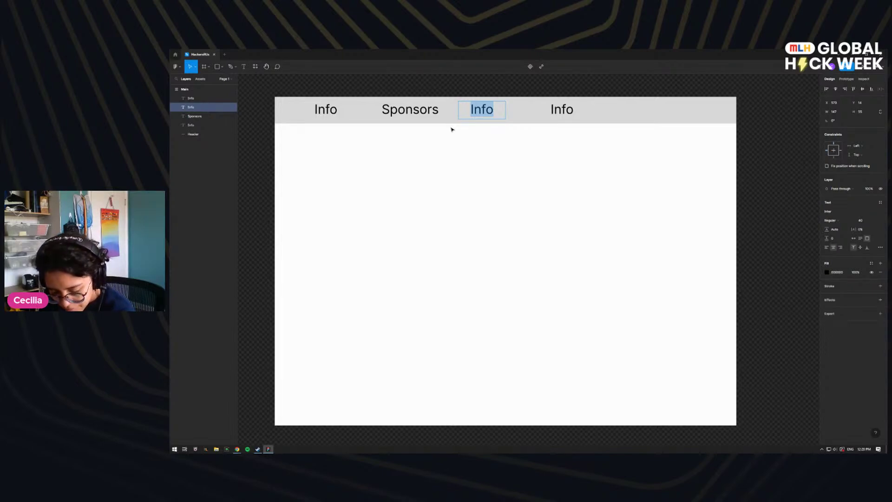
{"action": "type", "text": "Organizers"}
{"action": "key", "text": "Escape"}
{"action": "left_click_drag", "start_coordinate": [506, 109], "coordinate": [539, 110]}
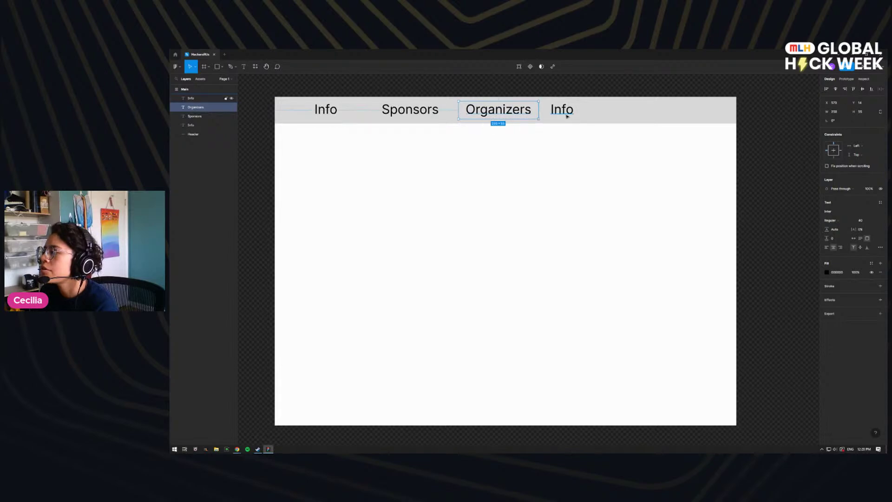
Step: Change the fourth header label to "FAQ", shift it slightly away from Organizers, and deselect it
{"action": "left_click", "coordinate": [567, 115]}
{"action": "double_click", "coordinate": [564, 112]}
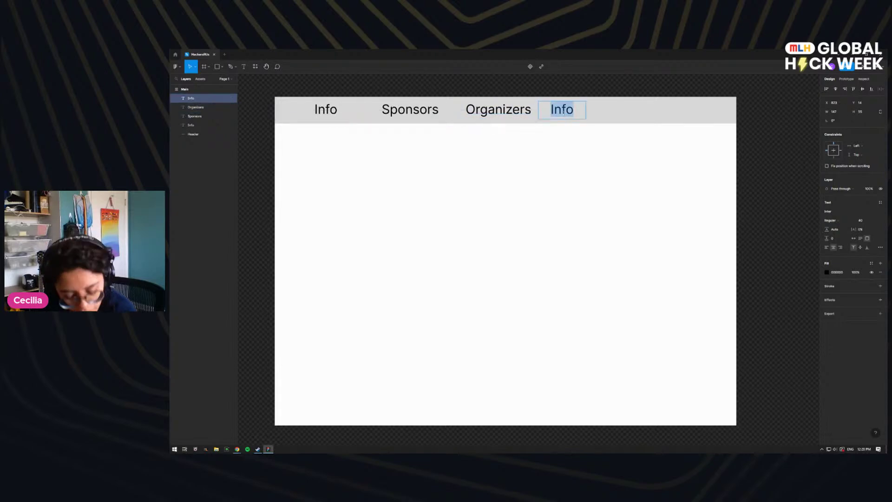
{"action": "type", "text": "FAQ"}
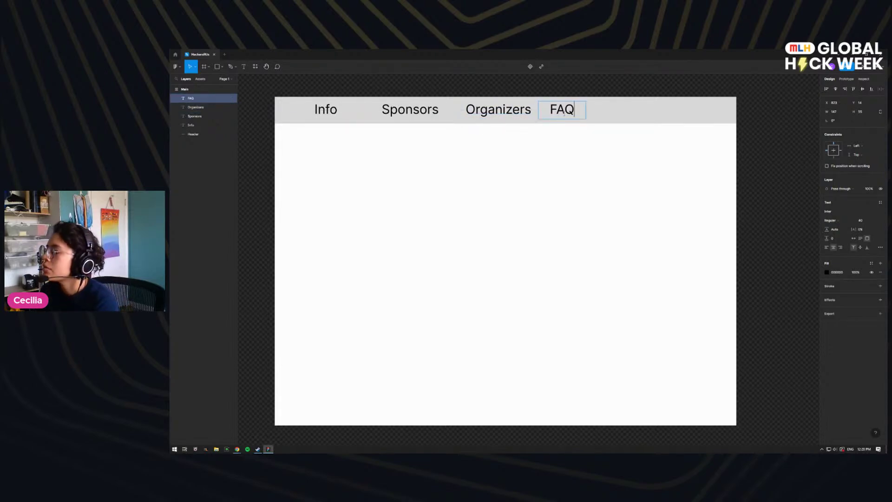
{"action": "key", "text": "Escape"}
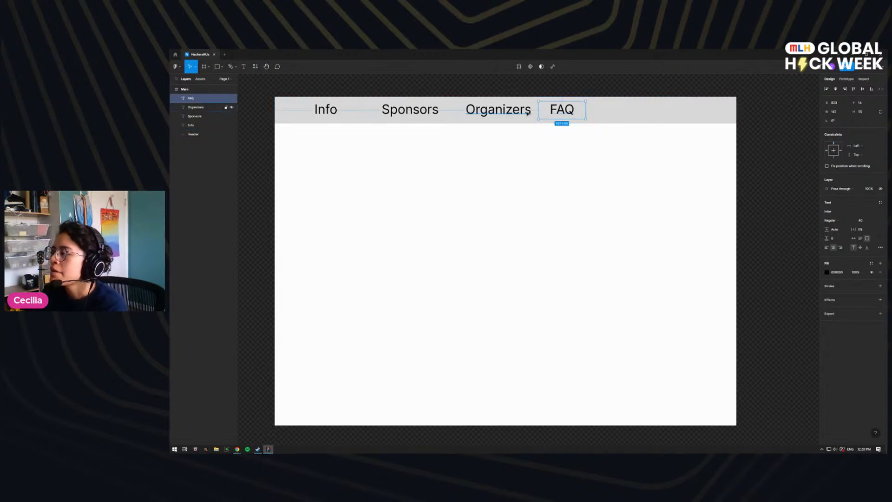
{"action": "left_click_drag", "start_coordinate": [570, 116], "coordinate": [576, 117]}
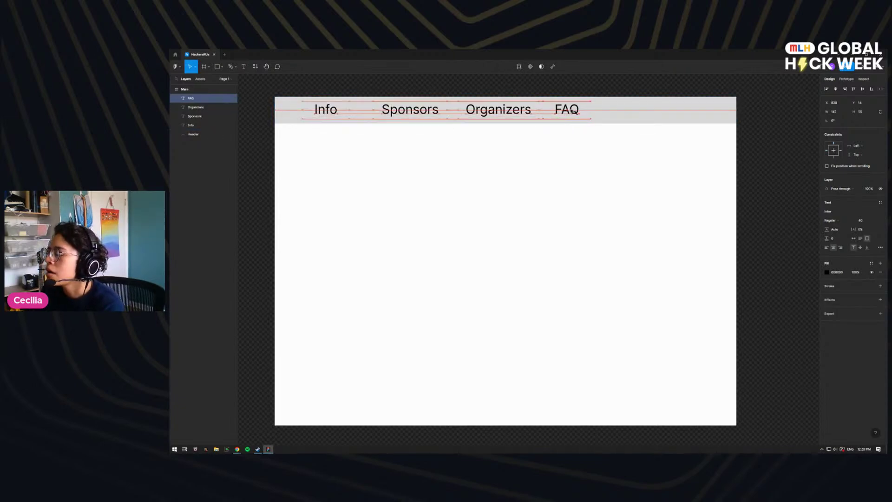
{"action": "left_click", "coordinate": [287, 95]}
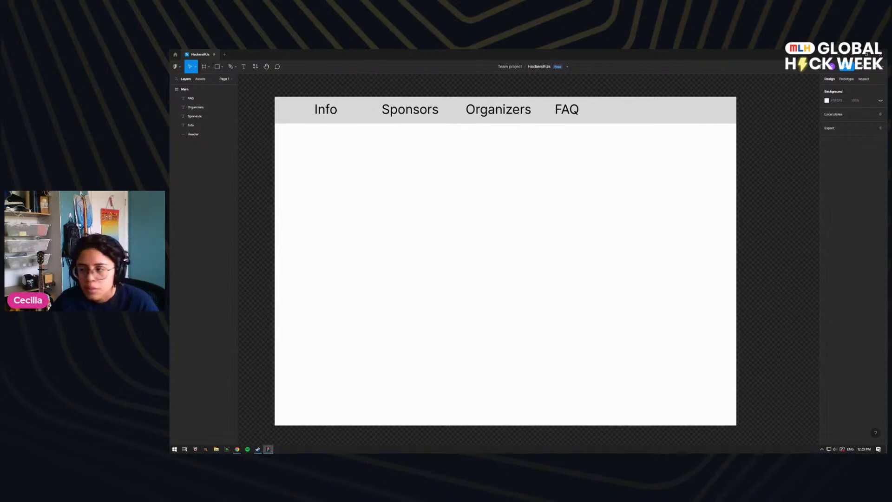
Step: Look through the available widgets, plugins and components
{"action": "left_click", "coordinate": [209, 69]}
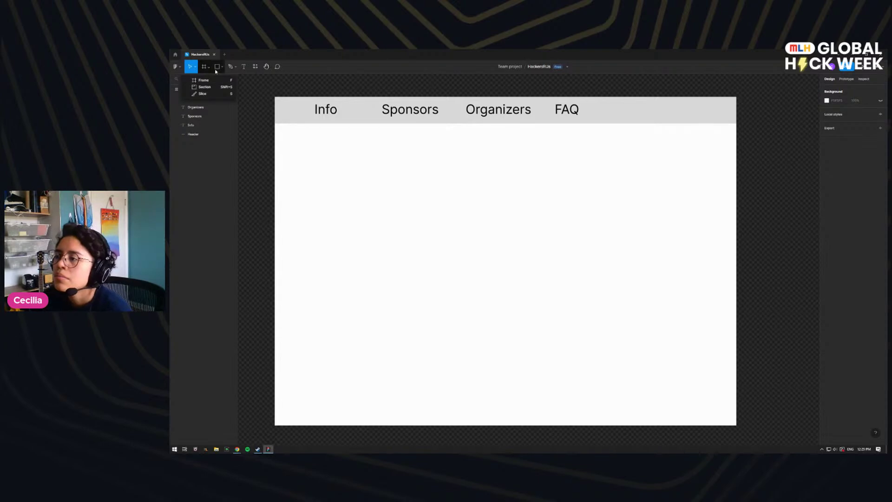
{"action": "left_click", "coordinate": [222, 67]}
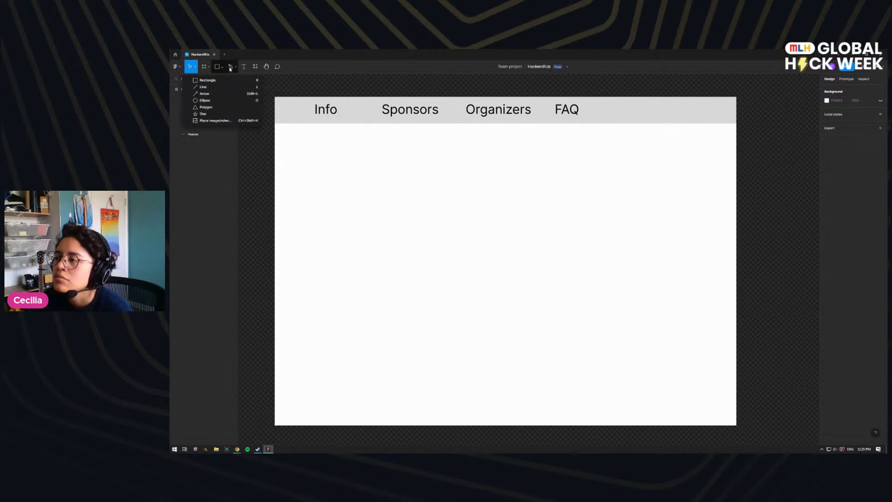
{"action": "left_click", "coordinate": [254, 67]}
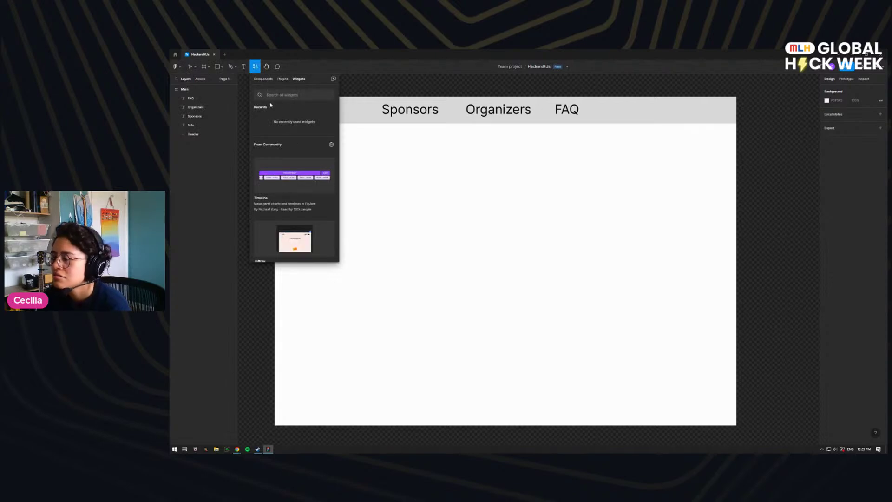
{"action": "scroll", "coordinate": [270, 130], "scroll_direction": "down", "scroll_amount": 2}
{"action": "scroll", "coordinate": [269, 133], "scroll_direction": "up", "scroll_amount": 2}
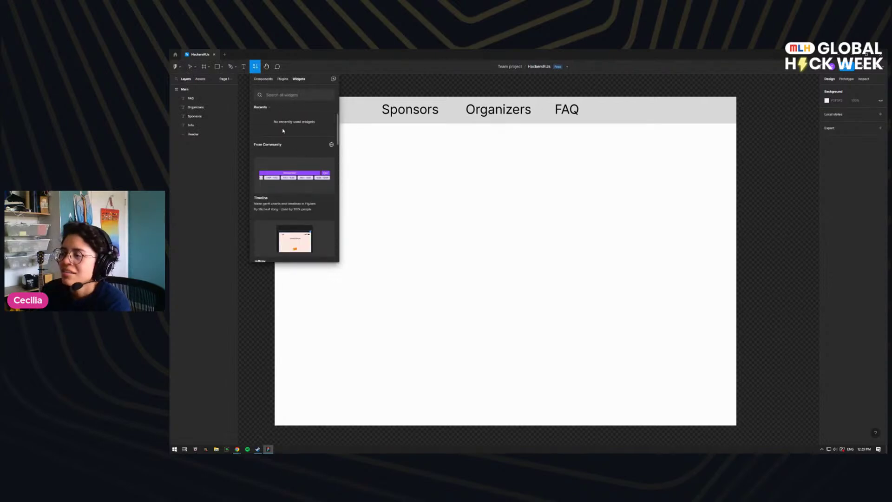
{"action": "scroll", "coordinate": [283, 131], "scroll_direction": "down", "scroll_amount": 5}
{"action": "left_click", "coordinate": [283, 79]}
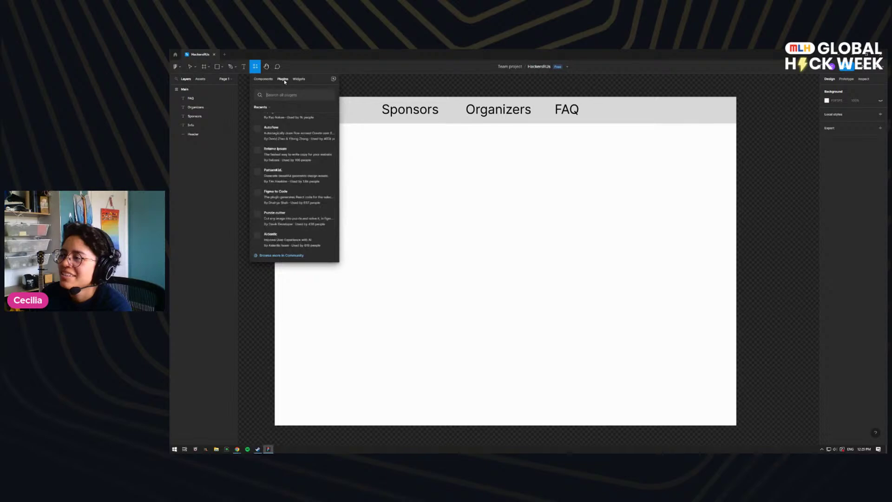
{"action": "scroll", "coordinate": [309, 148], "scroll_direction": "up", "scroll_amount": 3}
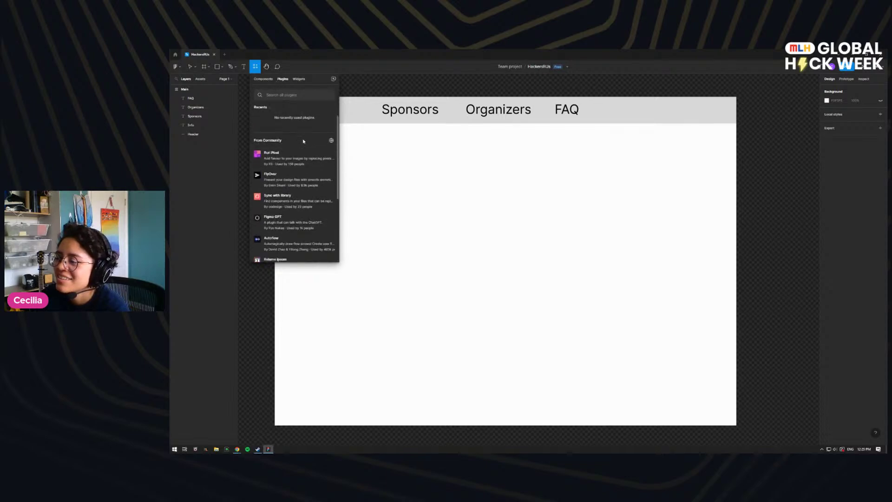
{"action": "scroll", "coordinate": [299, 143], "scroll_direction": "down", "scroll_amount": 5}
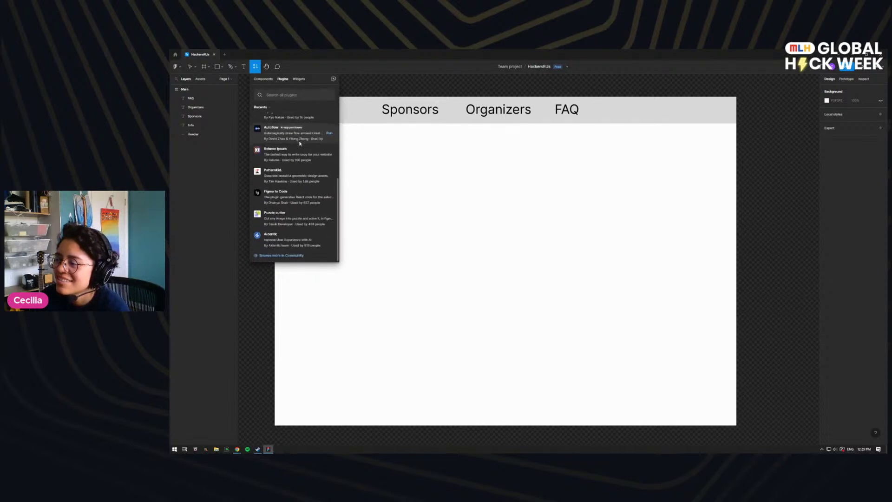
{"action": "left_click", "coordinate": [264, 79]}
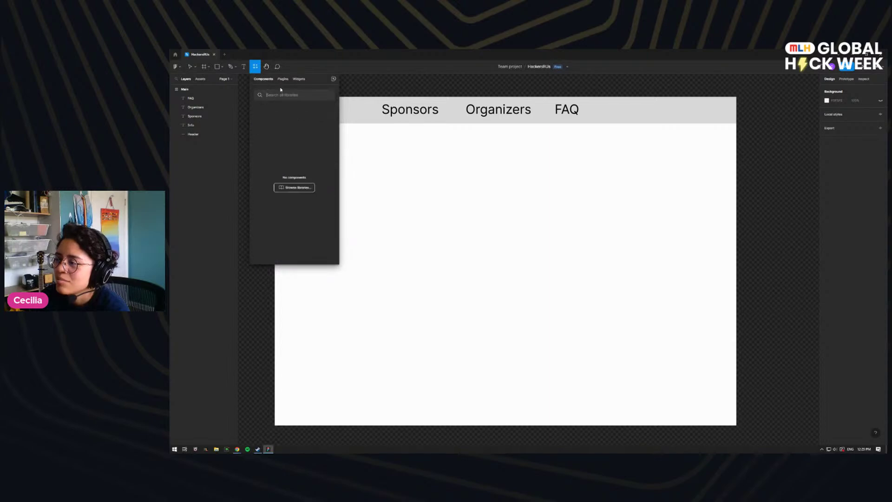
{"action": "left_click", "coordinate": [243, 119]}
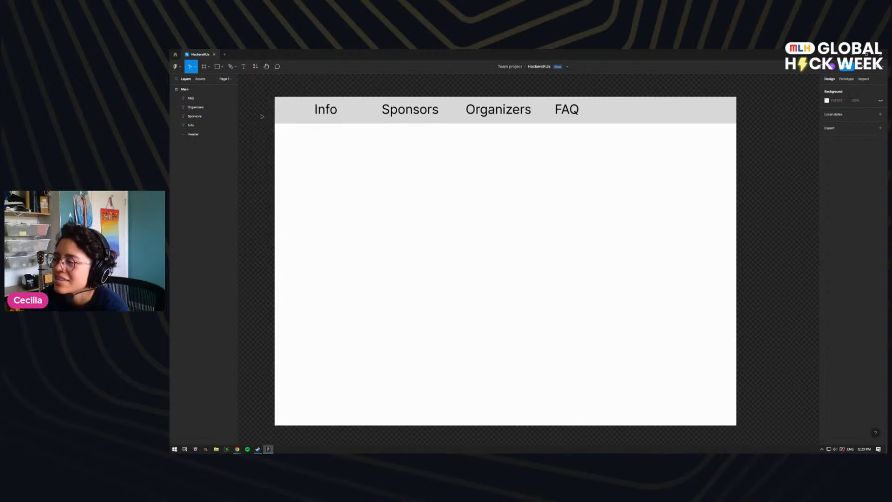
Step: Draw a small rectangle, about 60 by 50 px, in the header bar before the Info label
{"action": "left_click", "coordinate": [222, 66]}
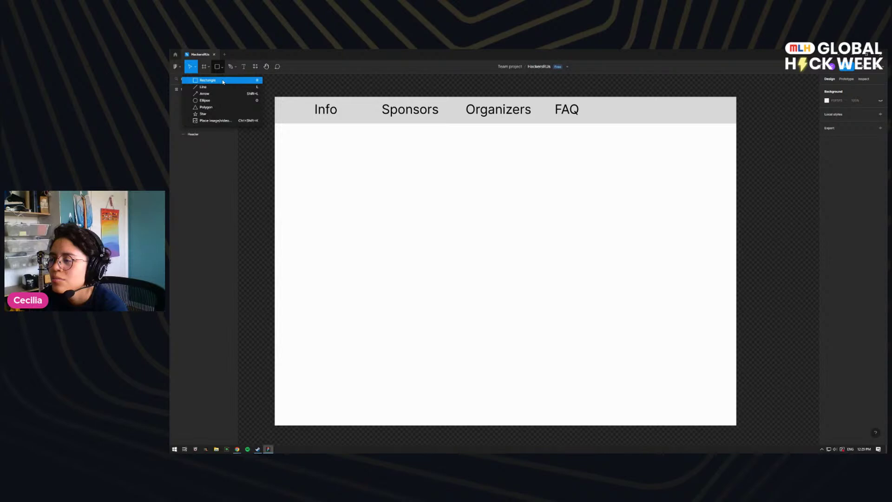
{"action": "left_click", "coordinate": [197, 82]}
{"action": "left_click_drag", "start_coordinate": [279, 103], "coordinate": [300, 119]}
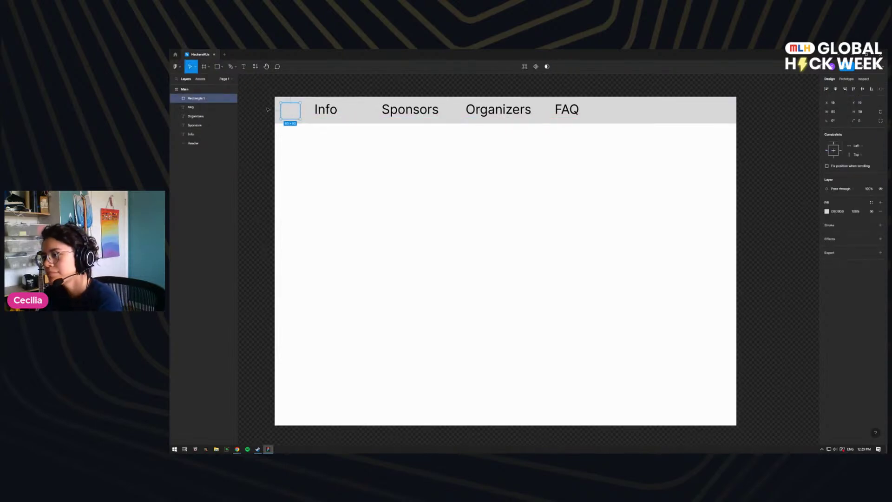
Step: Rename the new rectangle's layer "Hamburger Menu" and lock the Header layer
{"action": "right_click", "coordinate": [292, 112]}
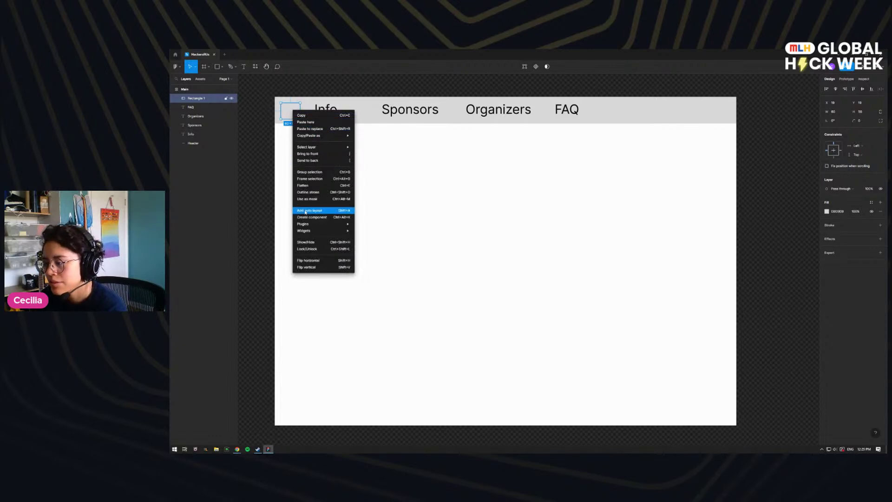
{"action": "mouse_move", "coordinate": [320, 224]}
{"action": "left_click", "coordinate": [202, 103]}
{"action": "double_click", "coordinate": [198, 99]}
{"action": "type", "text": "Hamburger Menu"}
{"action": "key", "text": "Return"}
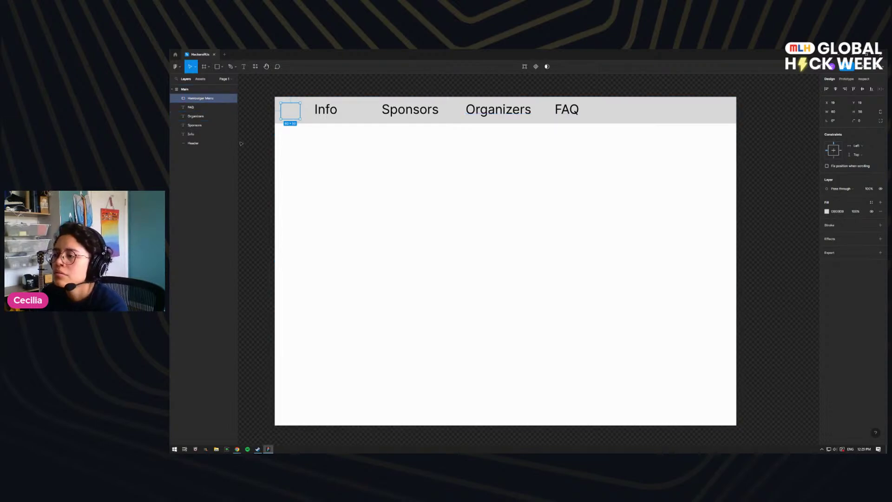
{"action": "left_click", "coordinate": [226, 144]}
{"action": "left_click_drag", "start_coordinate": [587, 113], "coordinate": [320, 114]}
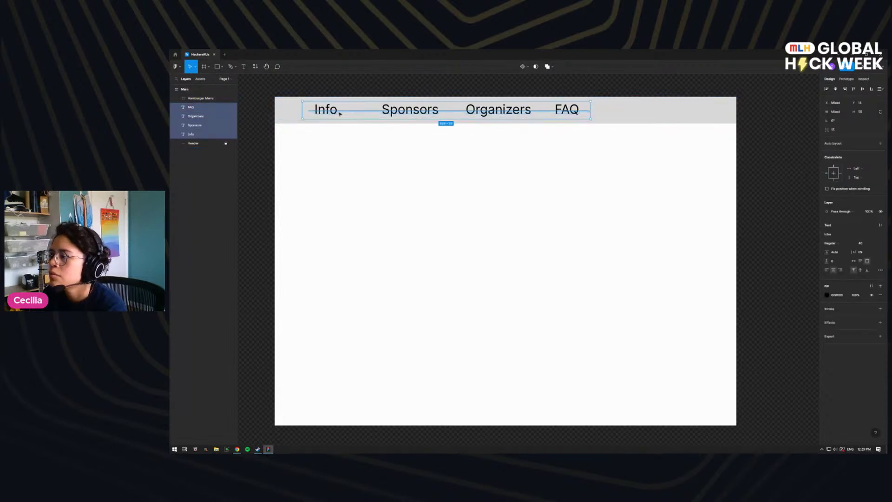
Step: Set the Hamburger Menu rectangle's fill colour to FF0000 and deselect it
{"action": "left_click", "coordinate": [290, 113]}
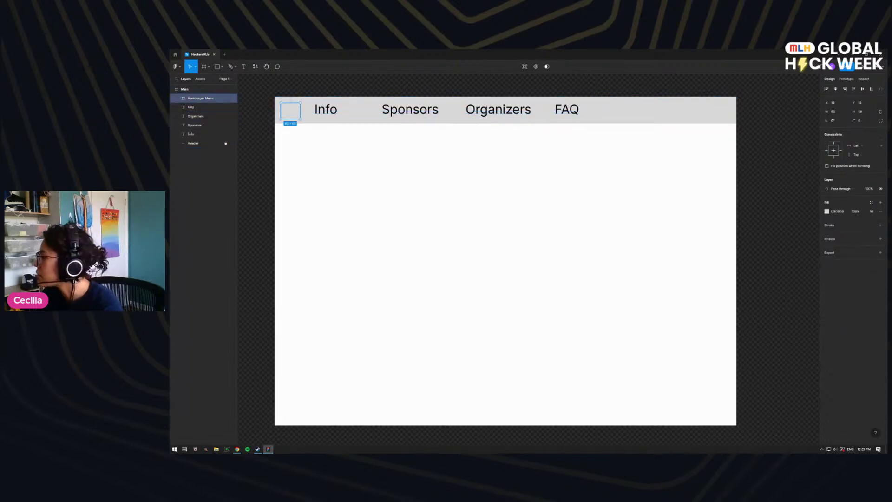
{"action": "left_click", "coordinate": [838, 212]}
{"action": "left_click", "coordinate": [827, 214]}
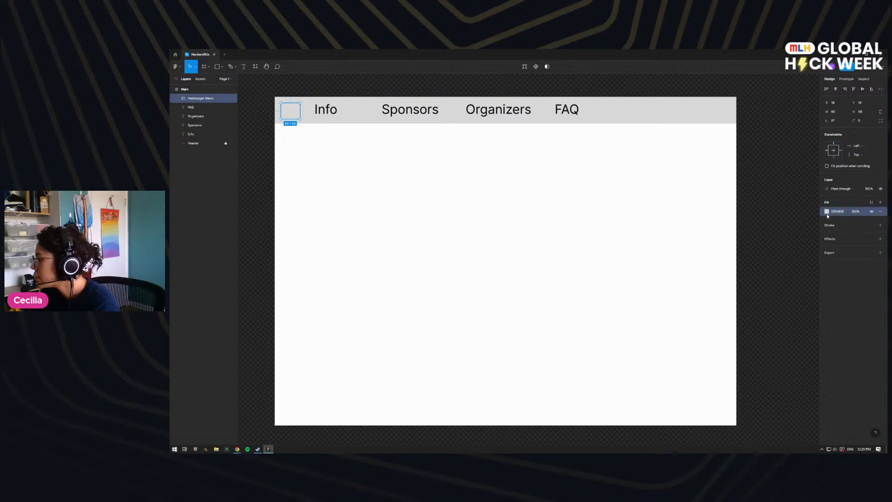
{"action": "left_click", "coordinate": [828, 212]}
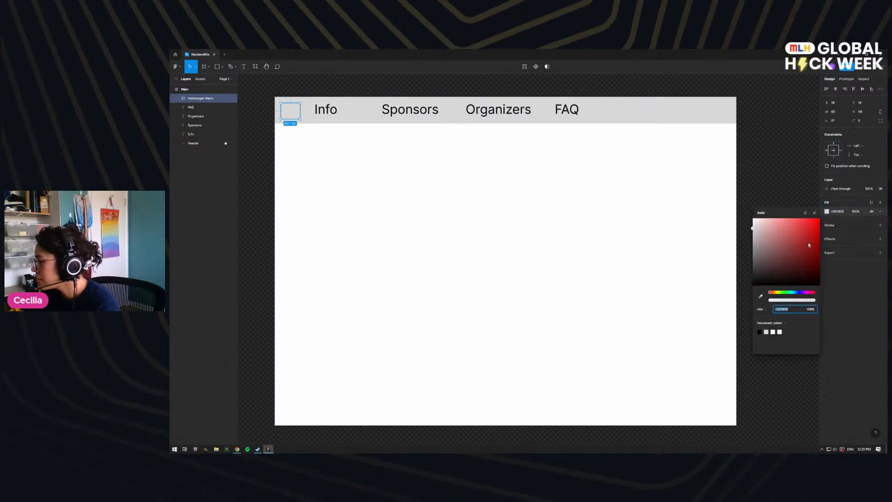
{"action": "type", "text": "FF0000"}
{"action": "key", "text": "Return"}
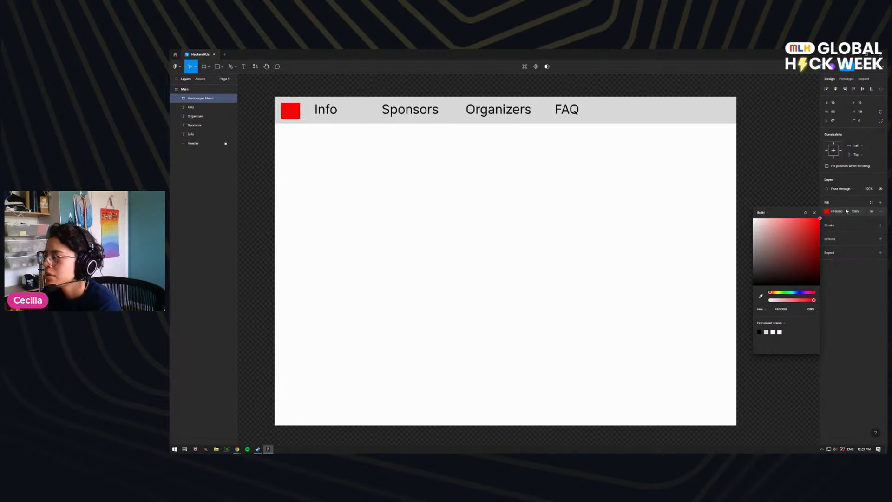
{"action": "left_click", "coordinate": [788, 189]}
Step: Distribute the four header labels evenly in the horizontal direction and move them together toward the middle of the header bar
{"action": "left_click_drag", "start_coordinate": [328, 110], "coordinate": [587, 118]}
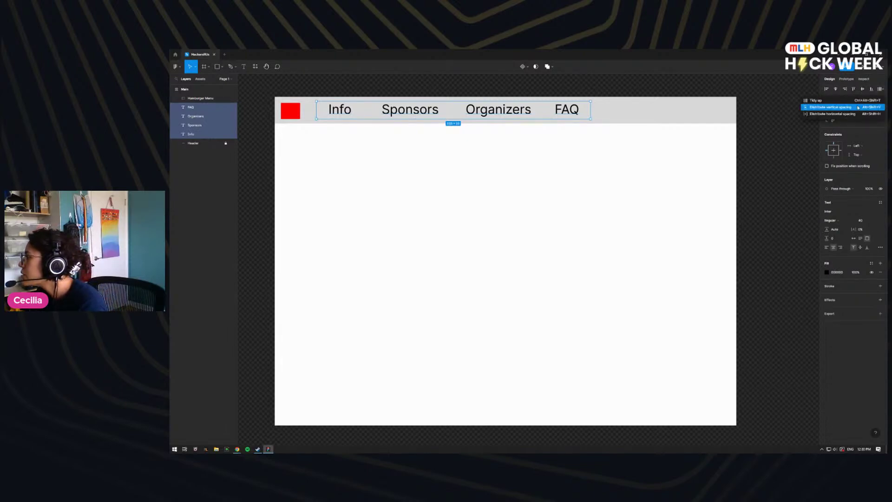
{"action": "left_click", "coordinate": [834, 112]}
{"action": "left_click_drag", "start_coordinate": [478, 111], "coordinate": [520, 114]}
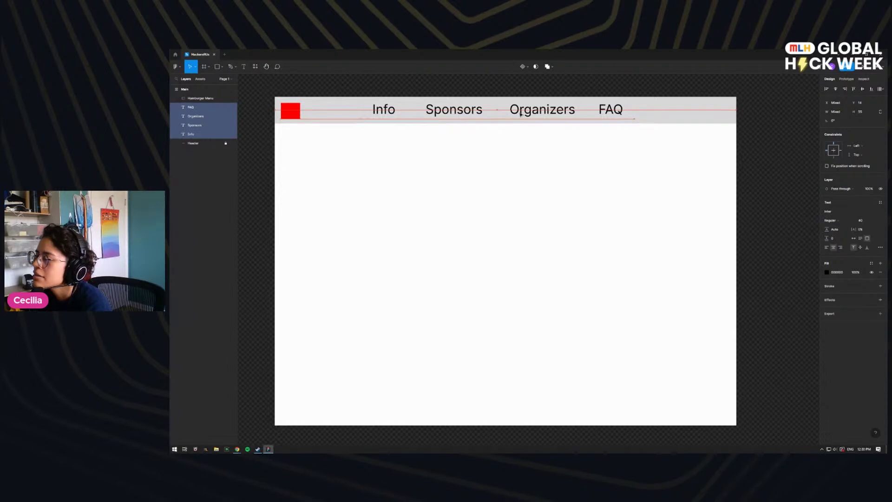
{"action": "left_click_drag", "start_coordinate": [521, 114], "coordinate": [508, 115]}
{"action": "left_click", "coordinate": [694, 102]}
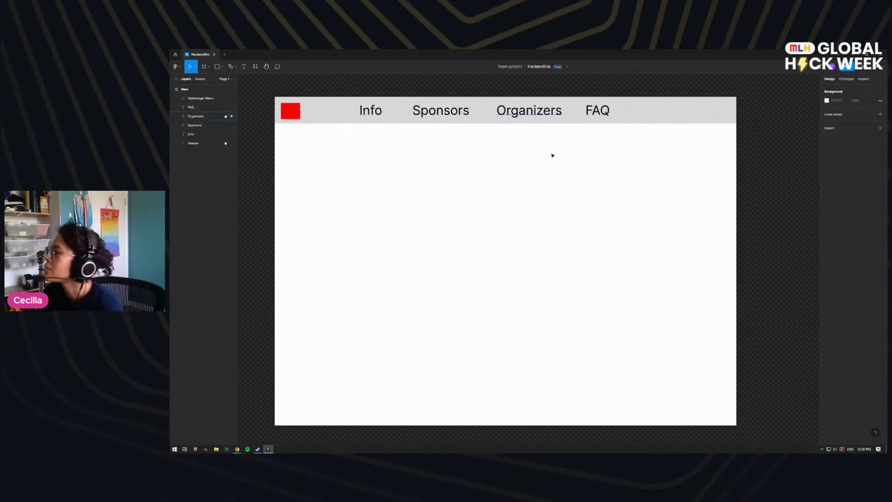
Step: Draw a tall rectangle, about 130 by 338 px, hanging from the header beyond FAQ, and add a drop shadow and an export setting
{"action": "left_click", "coordinate": [223, 66]}
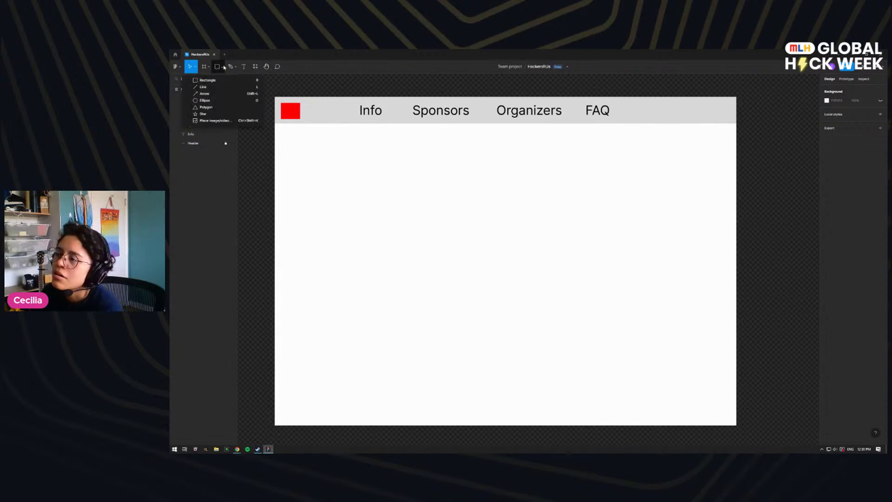
{"action": "left_click", "coordinate": [206, 82]}
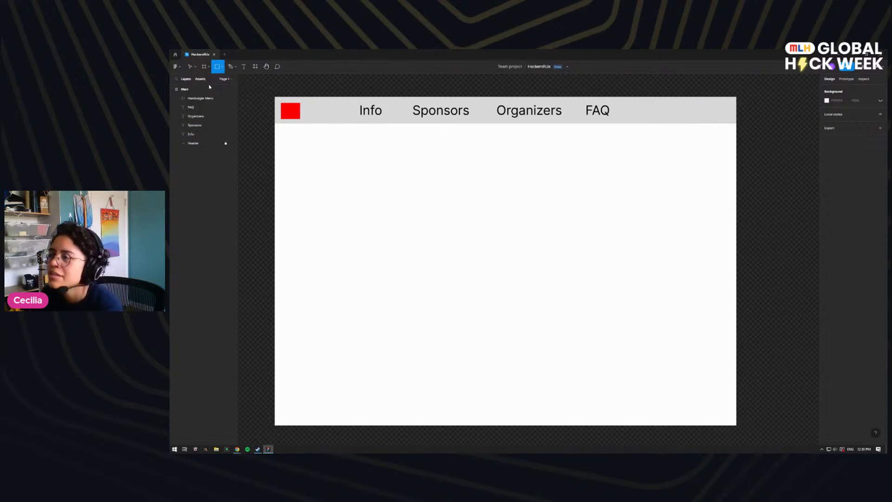
{"action": "mouse_move", "coordinate": [674, 97]}
{"action": "left_mouse_down"}
{"action": "mouse_move", "coordinate": [706, 212]}
{"action": "mouse_move", "coordinate": [716, 205]}
{"action": "left_mouse_up"}
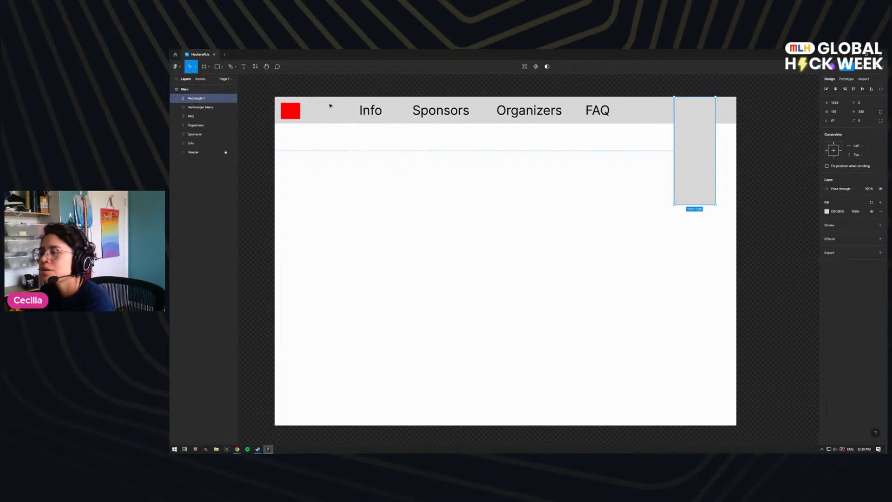
{"action": "left_click", "coordinate": [827, 211]}
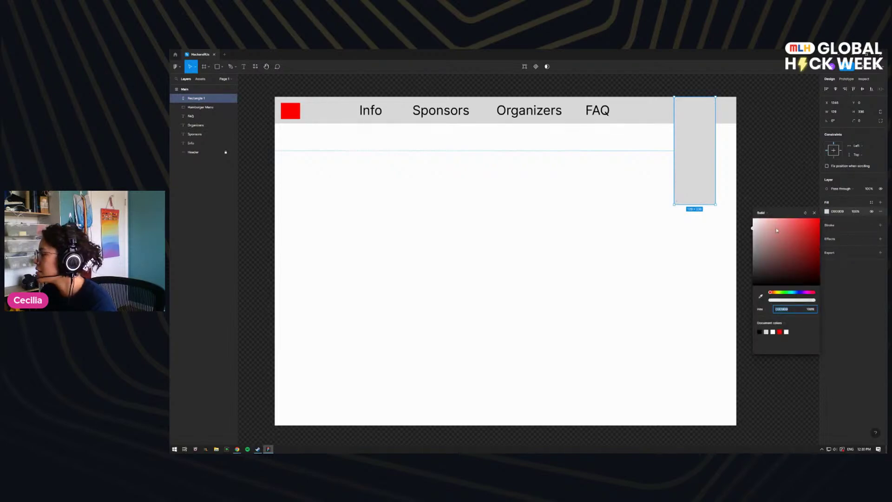
{"action": "left_click", "coordinate": [835, 240]}
{"action": "left_click", "coordinate": [832, 263]}
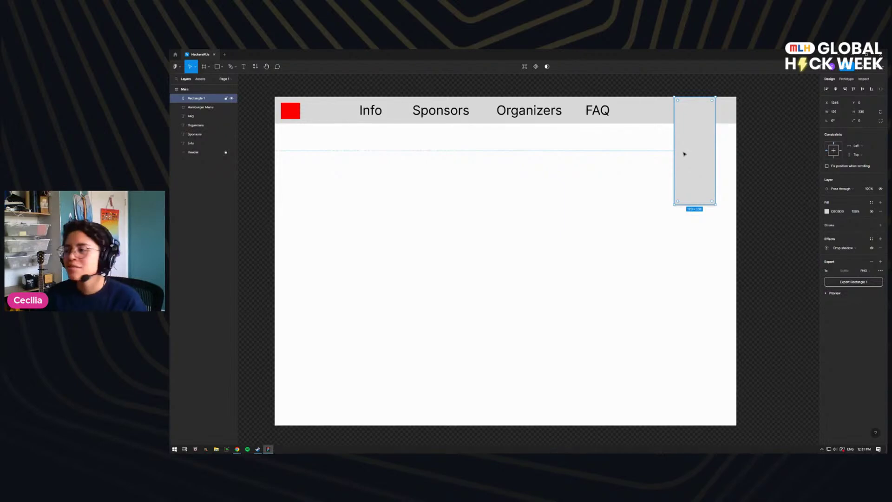
Step: Delete the tall rectangle that hangs down from the header
{"action": "left_click", "coordinate": [209, 68]}
{"action": "left_click", "coordinate": [217, 67]}
{"action": "left_click", "coordinate": [222, 68]}
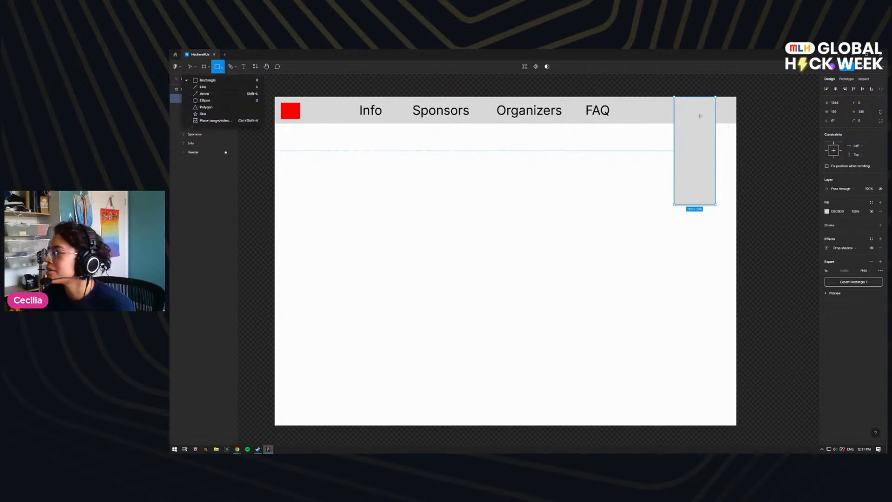
{"action": "key", "text": "Escape"}
{"action": "key", "text": "Escape"}
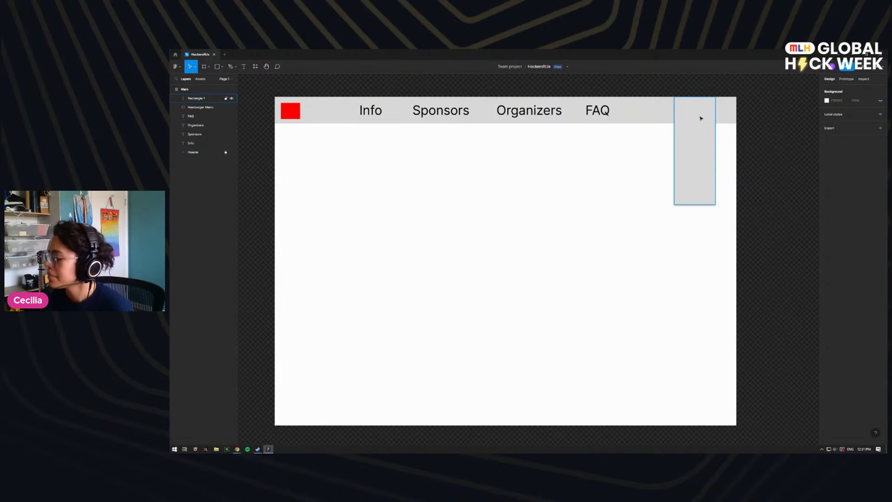
{"action": "left_click", "coordinate": [697, 111]}
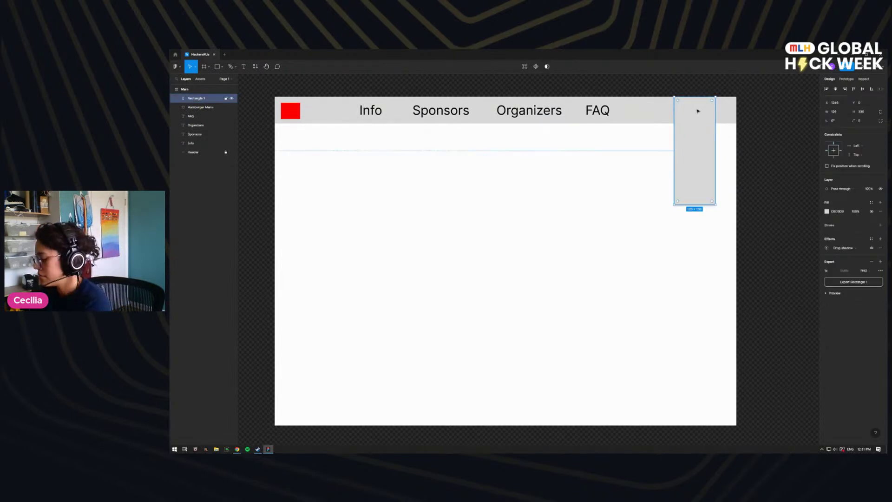
{"action": "key", "text": "Delete"}
{"action": "left_click", "coordinate": [204, 66]}
{"action": "left_click", "coordinate": [217, 66]}
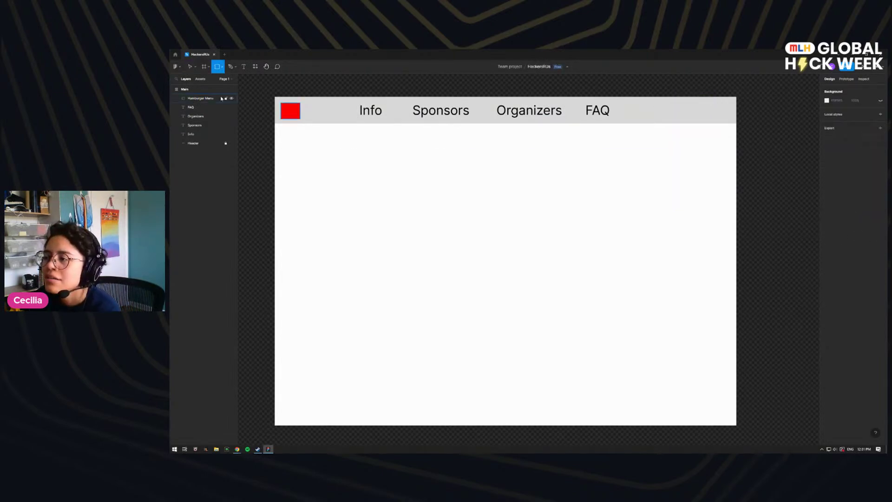
{"action": "left_click", "coordinate": [222, 66]}
{"action": "key", "text": "Escape"}
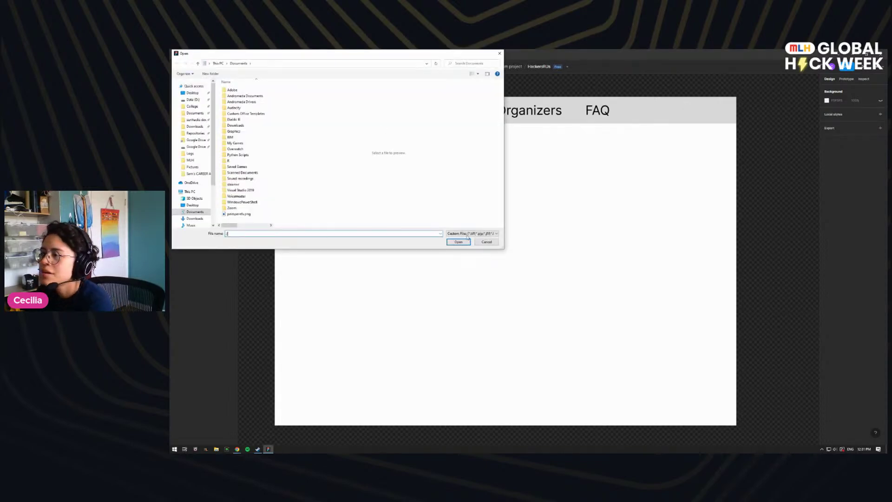
{"action": "left_click", "coordinate": [489, 243]}
{"action": "left_click", "coordinate": [222, 67]}
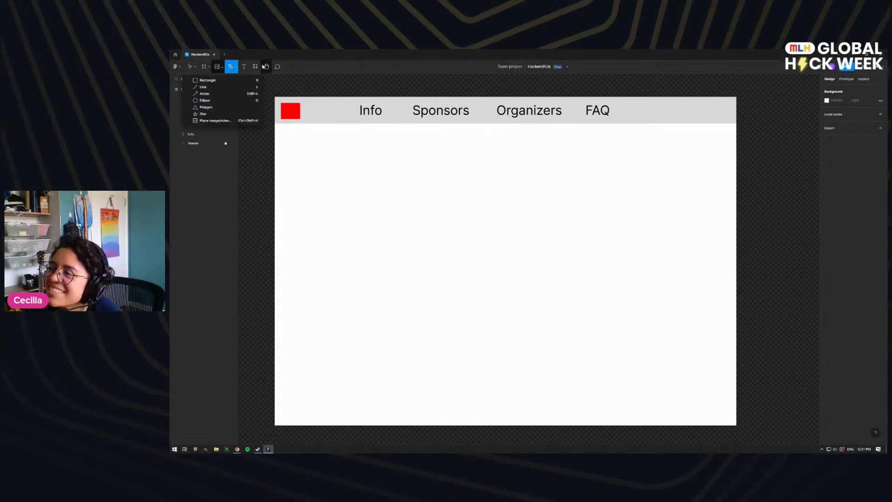
{"action": "key", "text": "Escape"}
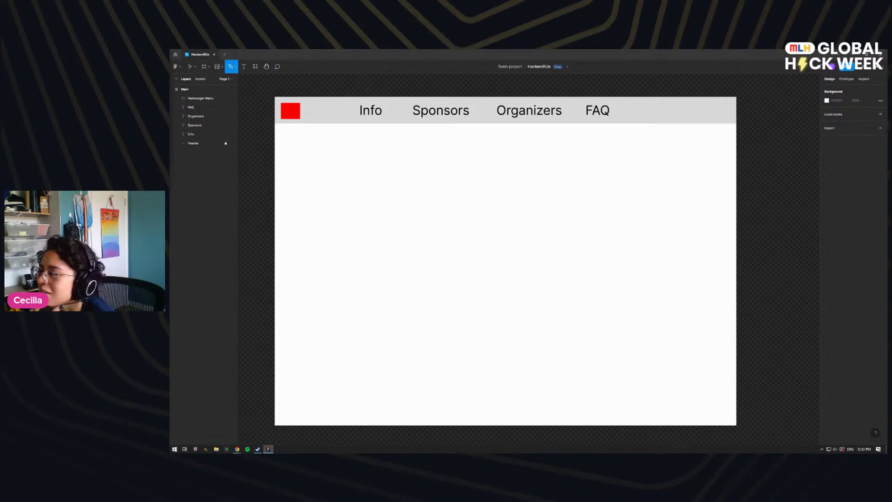
{"action": "left_click", "coordinate": [289, 109]}
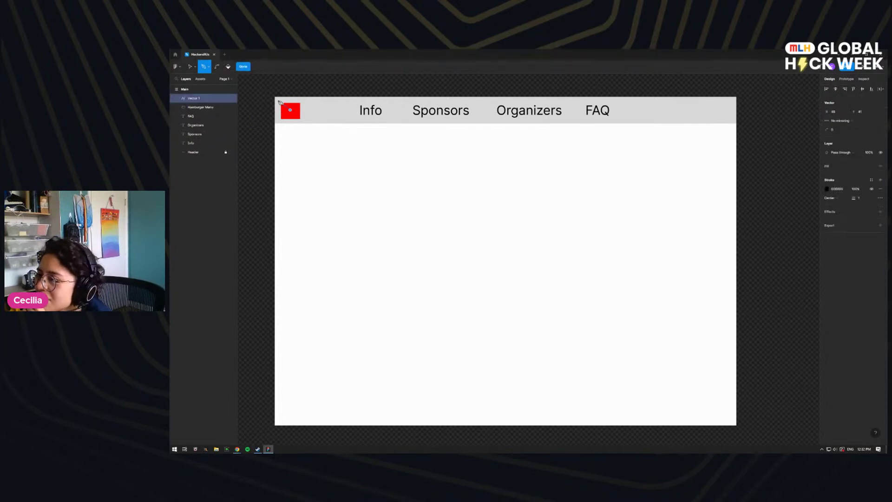
{"action": "key", "text": "Escape"}
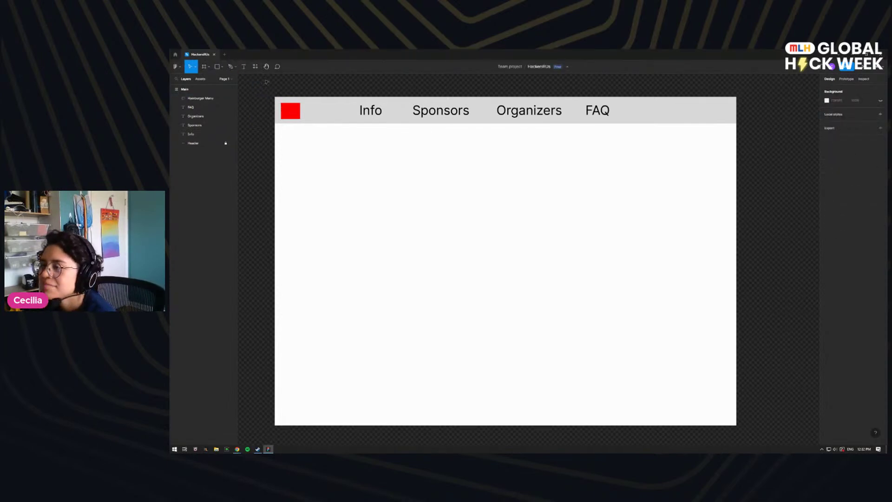
{"action": "left_click", "coordinate": [297, 114]}
{"action": "left_click", "coordinate": [838, 212]}
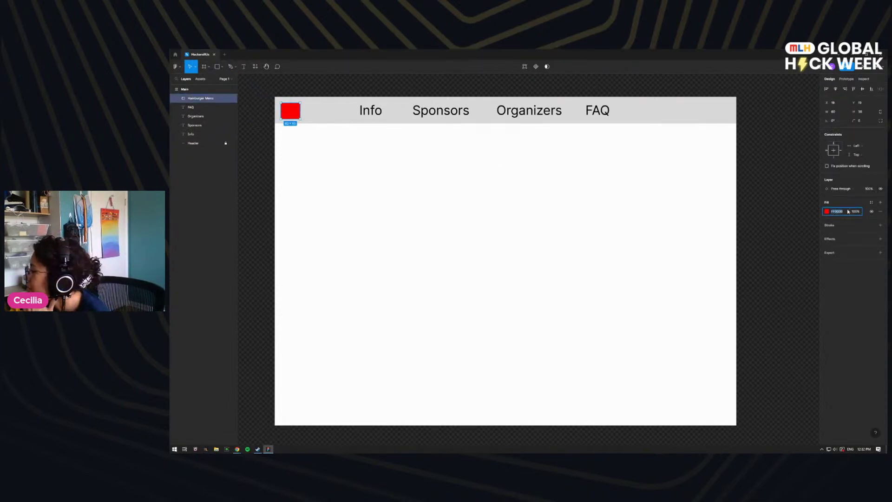
{"action": "left_click", "coordinate": [828, 212]}
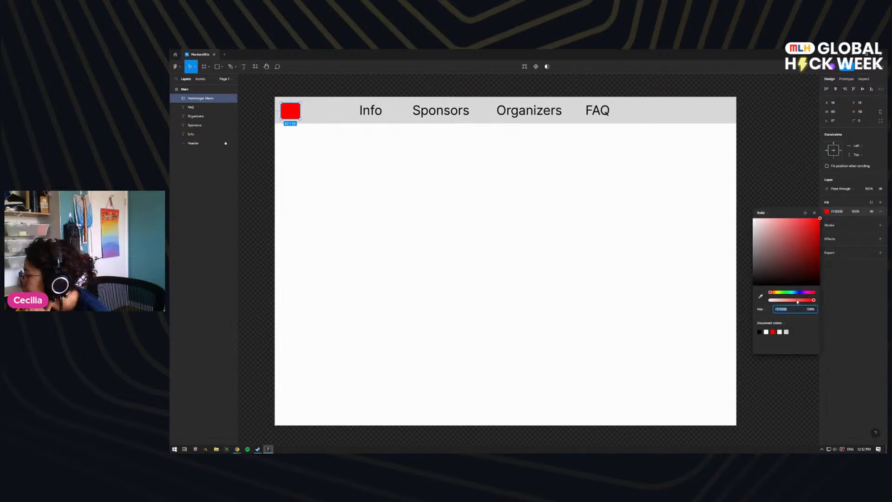
{"action": "key", "text": "Escape"}
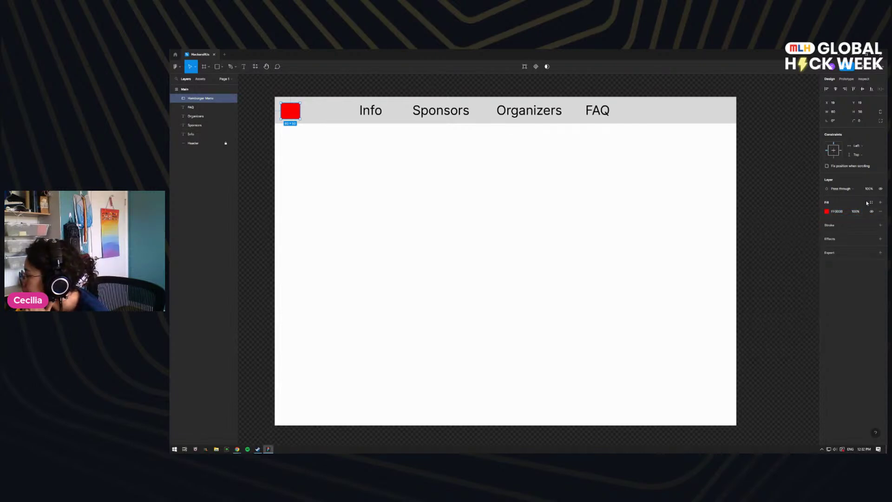
{"action": "left_click", "coordinate": [872, 203]}
{"action": "left_click", "coordinate": [880, 202]}
{"action": "left_click", "coordinate": [881, 211]}
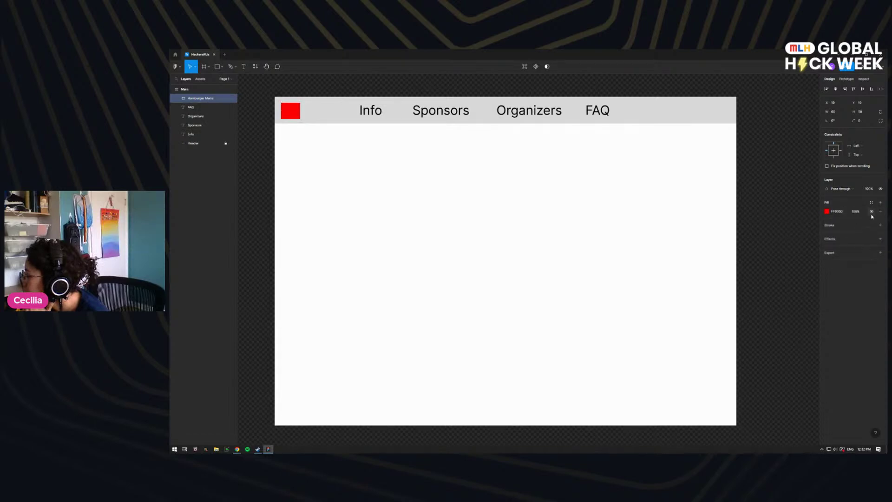
{"action": "left_click", "coordinate": [838, 213]}
{"action": "left_click", "coordinate": [828, 212]}
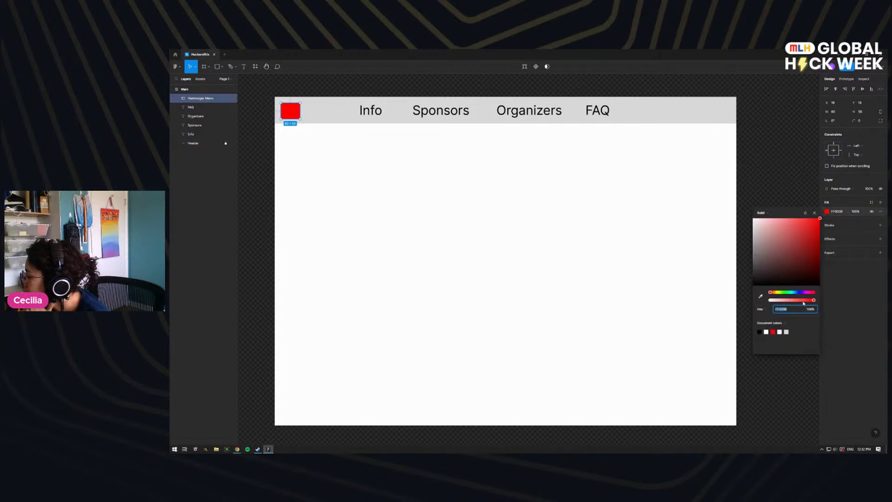
Step: Add a black 000000 inside stroke to the Hamburger Menu rectangle and increase the stroke's weight slightly
{"action": "left_click", "coordinate": [831, 228]}
{"action": "left_click", "coordinate": [831, 227]}
{"action": "left_click", "coordinate": [827, 234]}
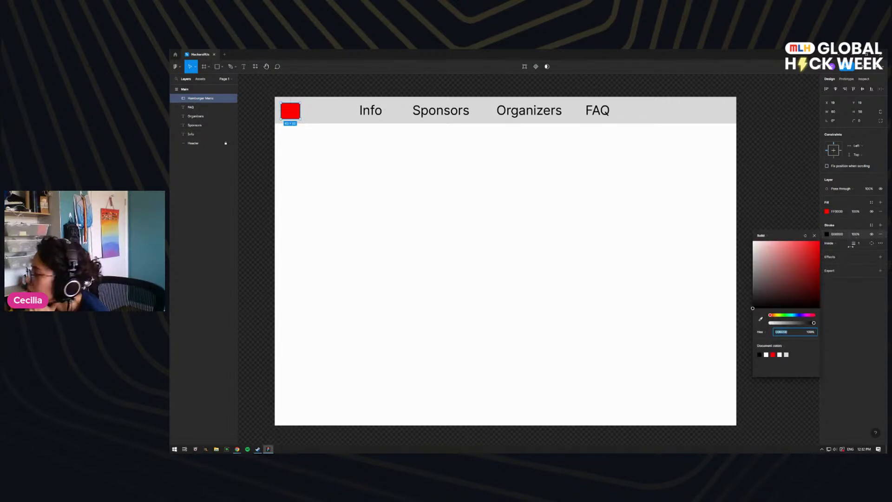
{"action": "left_click_drag", "start_coordinate": [854, 243], "coordinate": [855, 243]}
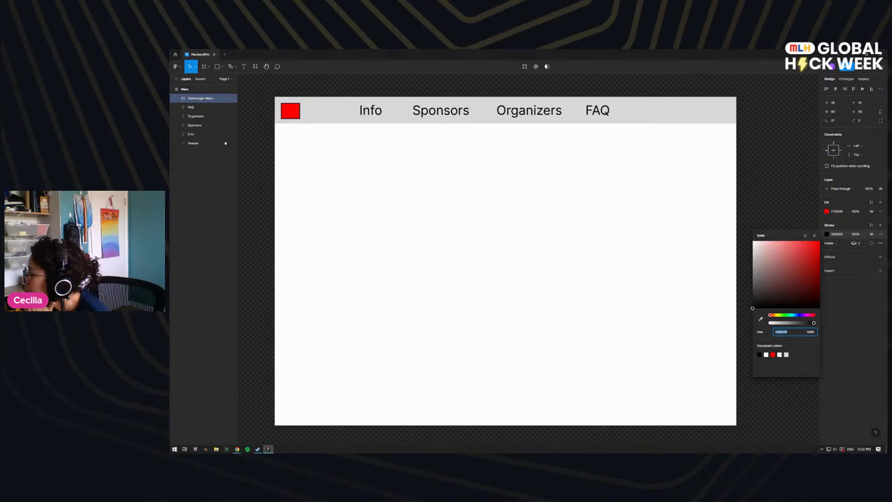
Step: Set the opacity of the Hamburger Menu rectangle's red fill to 0% and deselect the rectangle
{"action": "left_click", "coordinate": [832, 215]}
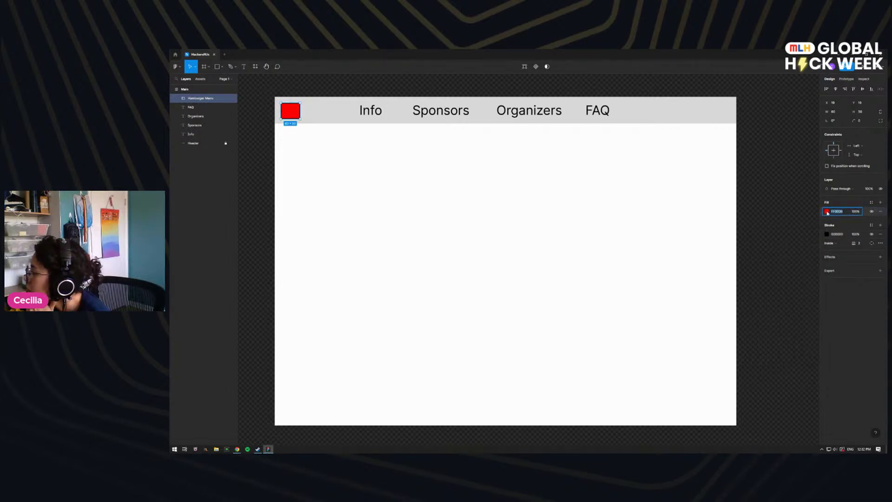
{"action": "left_click", "coordinate": [827, 212]}
{"action": "type", "text": "FFFFFF"}
{"action": "key", "text": "Return"}
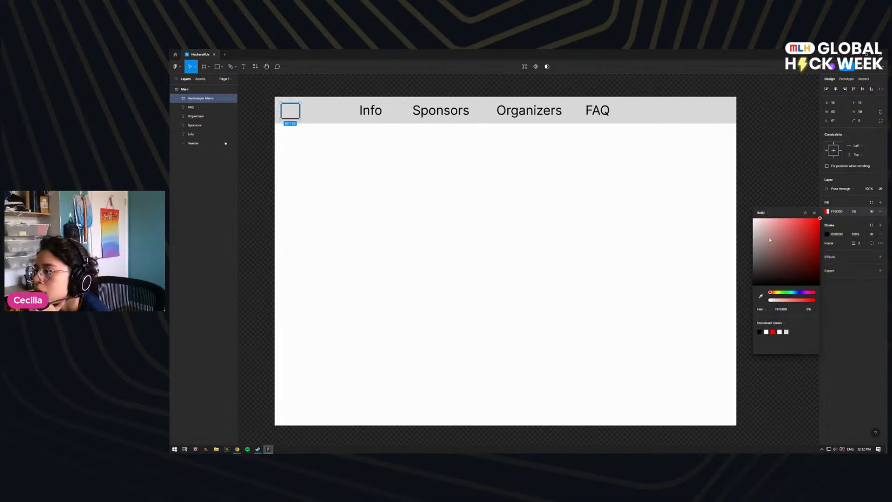
{"action": "left_click", "coordinate": [794, 185]}
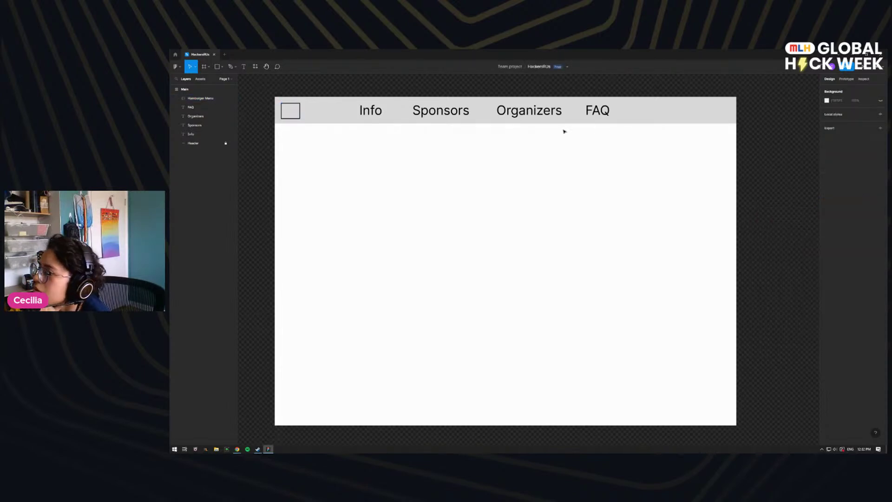
{"action": "left_click", "coordinate": [300, 110]}
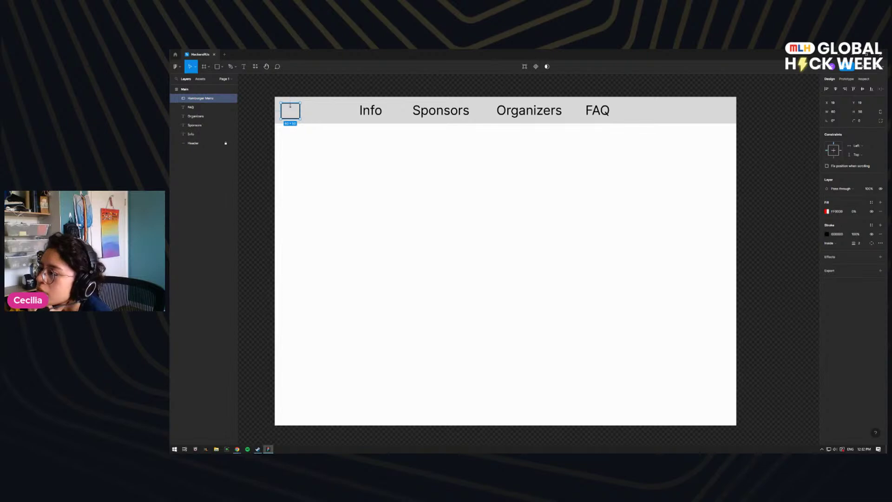
{"action": "left_click_drag", "start_coordinate": [267, 113], "coordinate": [616, 116]}
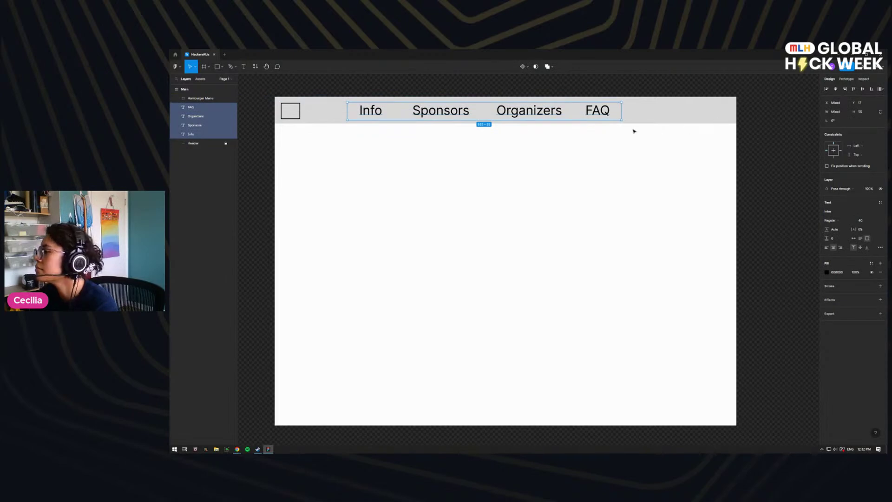
{"action": "left_click", "coordinate": [290, 111], "text": "shift"}
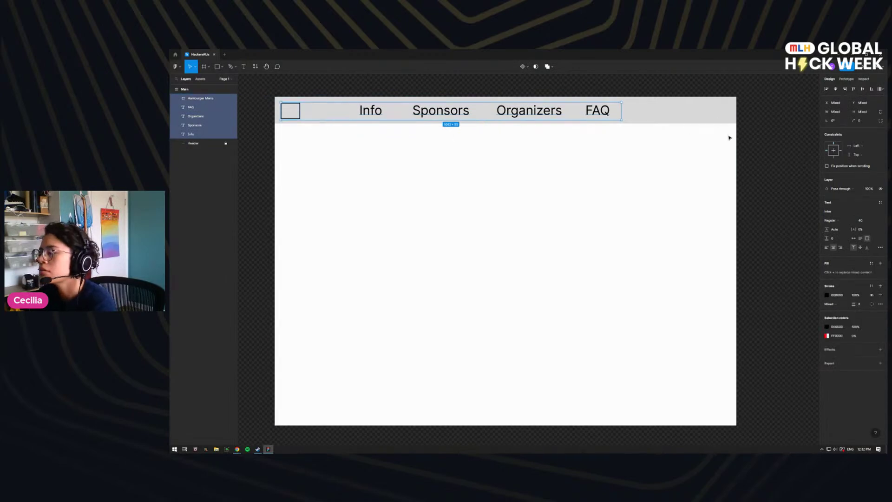
{"action": "left_click", "coordinate": [764, 128]}
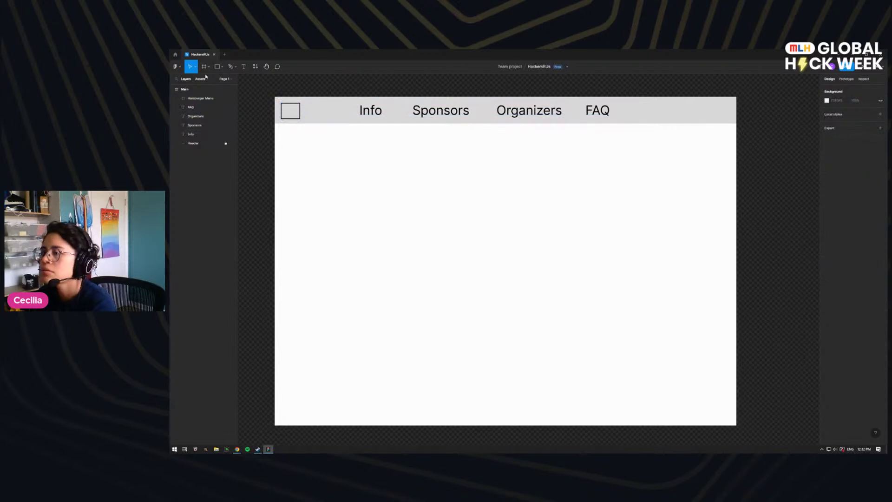
Step: Draw a tall rectangle, about 191 by 359 px, from the page's upper edge down past the header, beyond the FAQ label
{"action": "left_click", "coordinate": [222, 66]}
{"action": "left_click", "coordinate": [200, 80]}
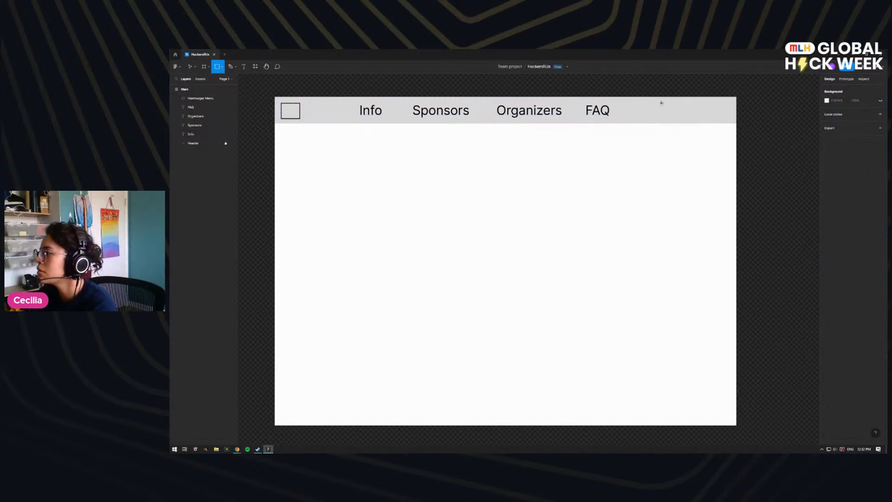
{"action": "mouse_move", "coordinate": [655, 98]}
{"action": "left_mouse_down"}
{"action": "mouse_move", "coordinate": [718, 200]}
{"action": "mouse_move", "coordinate": [716, 212]}
{"action": "left_mouse_up"}
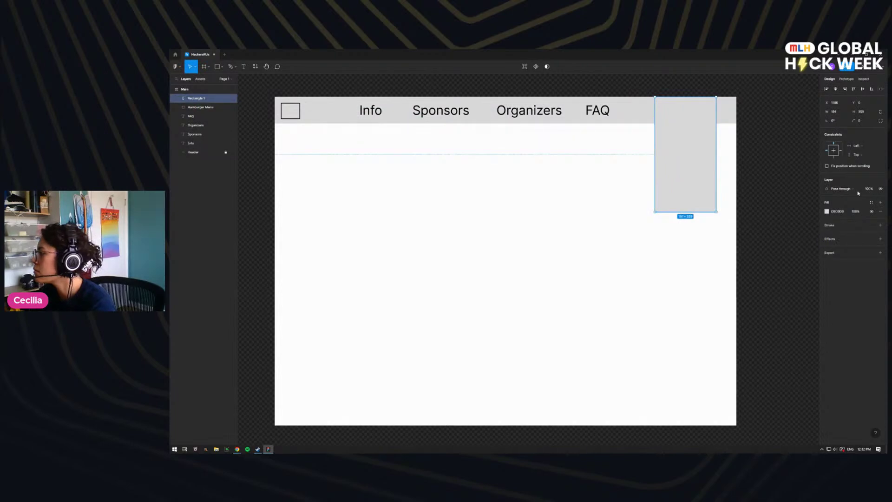
Step: Change the tall rectangle's fill to a bright, fully saturated blue
{"action": "left_click", "coordinate": [826, 211]}
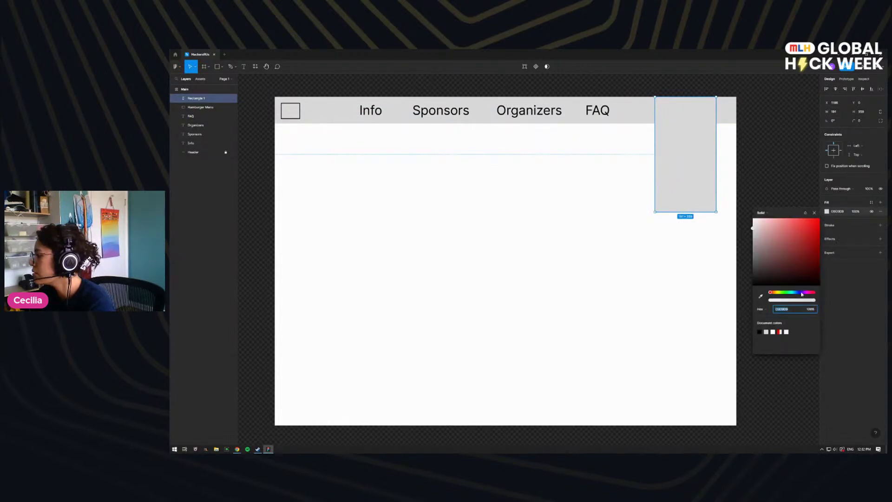
{"action": "left_click", "coordinate": [800, 293]}
{"action": "left_click", "coordinate": [814, 212]}
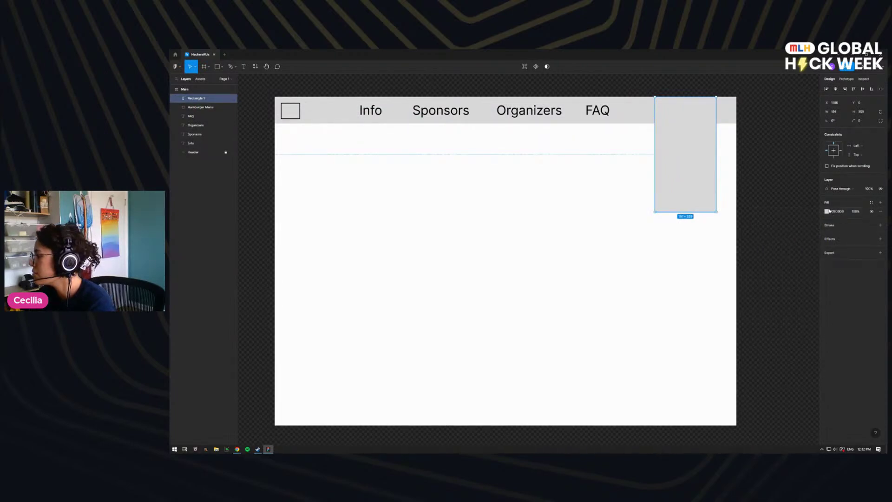
{"action": "left_click", "coordinate": [827, 211]}
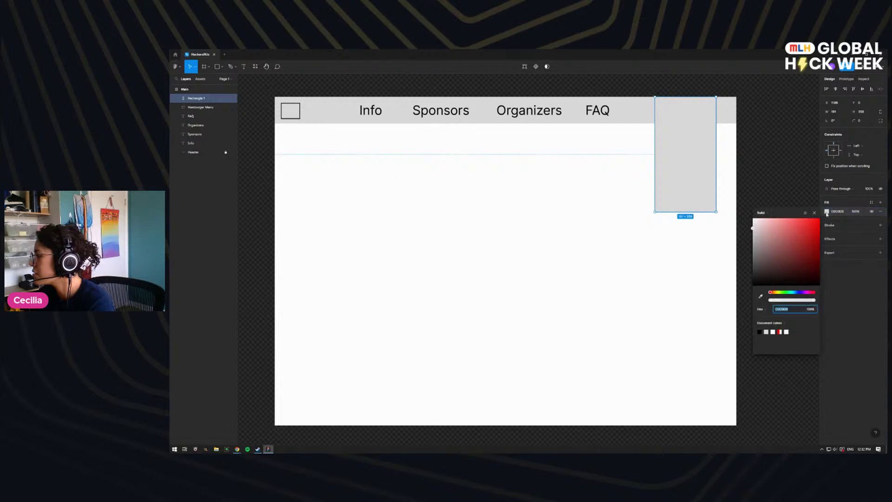
{"action": "left_click", "coordinate": [798, 294]}
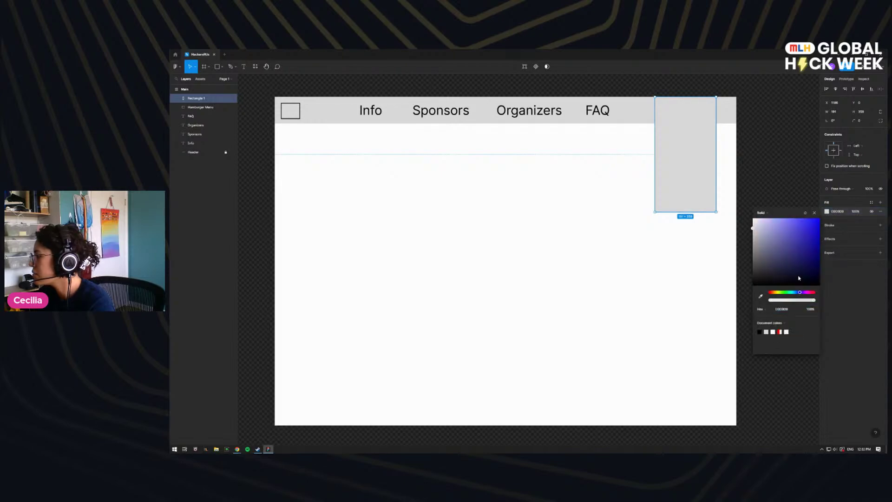
{"action": "left_click", "coordinate": [818, 238]}
{"action": "left_click_drag", "start_coordinate": [820, 241], "coordinate": [820, 220]}
Step: Add a black 000000 inside stroke to the blue rectangle and deselect it
{"action": "left_click", "coordinate": [842, 233]}
{"action": "left_click", "coordinate": [842, 232]}
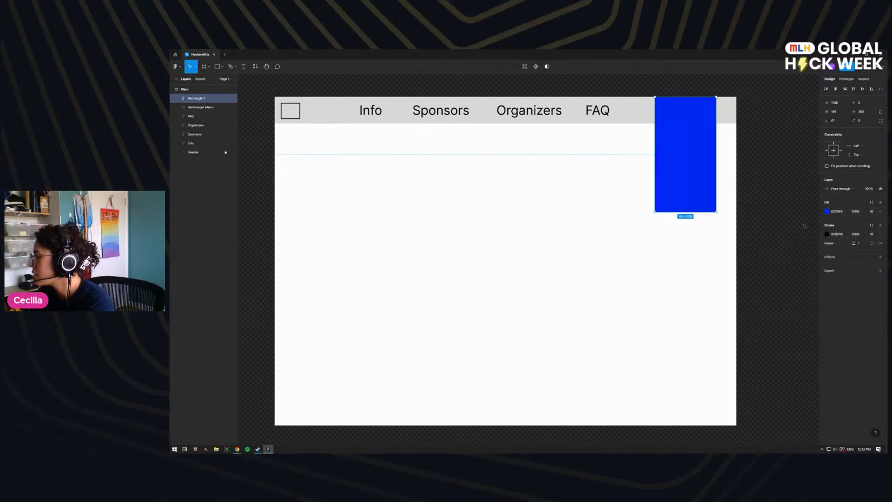
{"action": "left_click", "coordinate": [791, 190]}
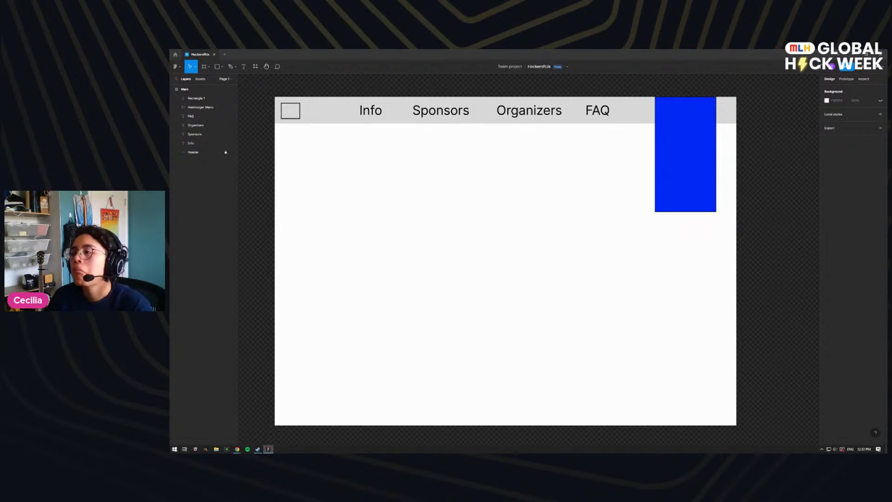
{"action": "left_click", "coordinate": [199, 80]}
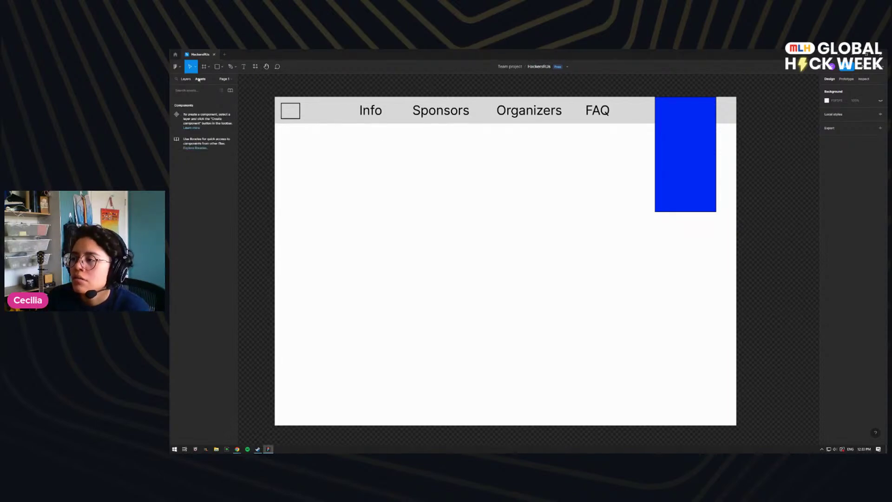
{"action": "left_click", "coordinate": [185, 79]}
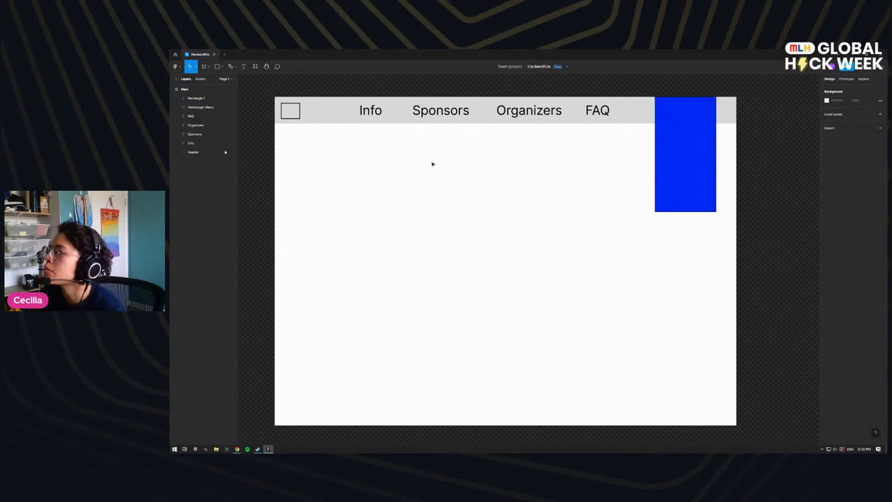
{"action": "left_click", "coordinate": [217, 66]}
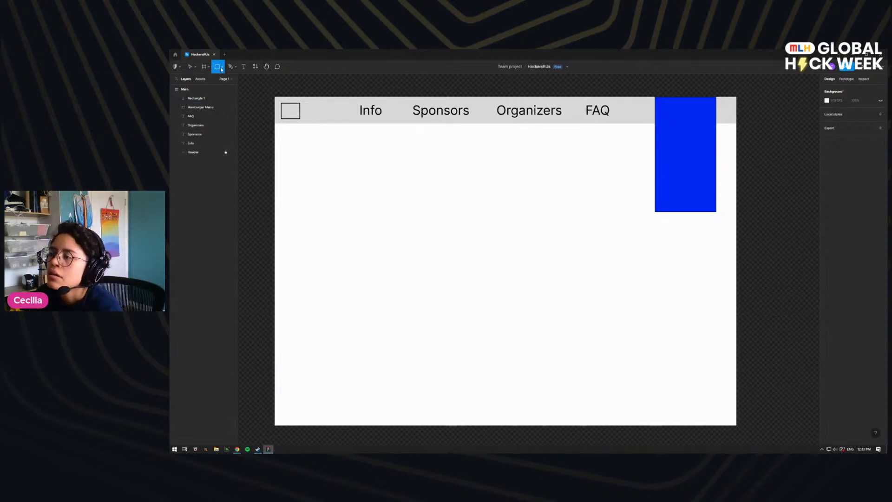
{"action": "left_click", "coordinate": [222, 67]}
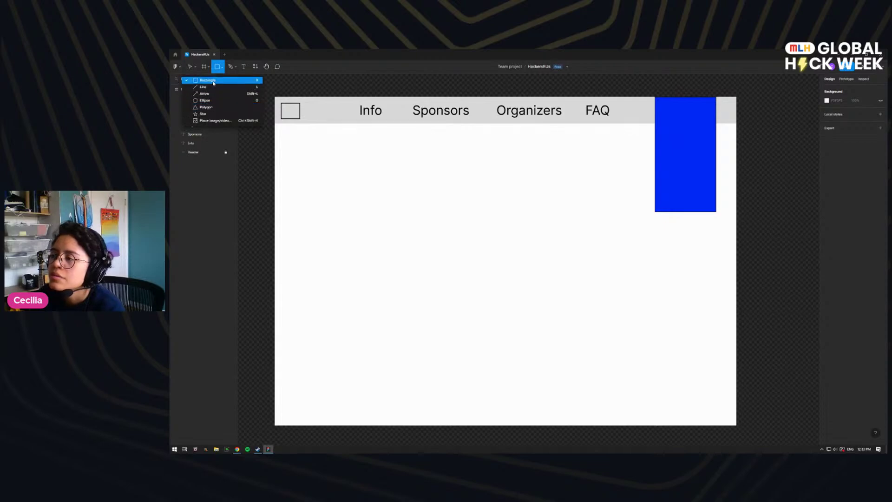
{"action": "left_click", "coordinate": [235, 67]}
{"action": "left_click", "coordinate": [218, 68]}
{"action": "left_click", "coordinate": [223, 67]}
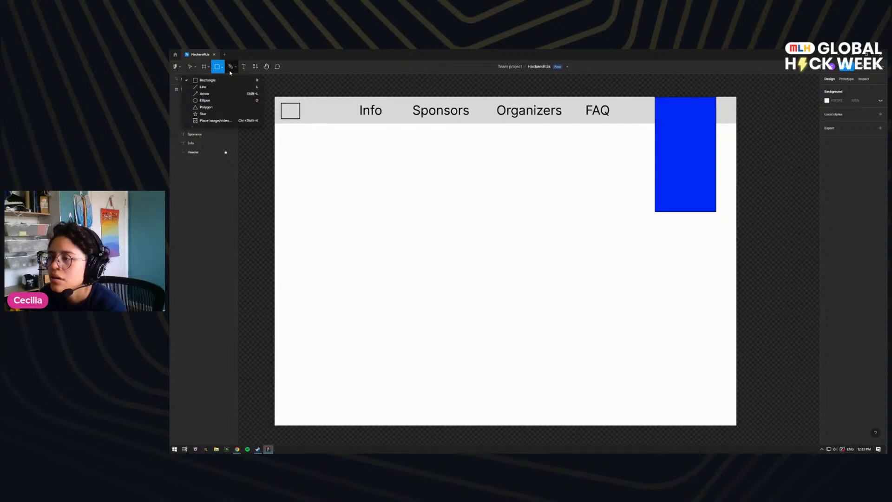
{"action": "left_click", "coordinate": [230, 71]}
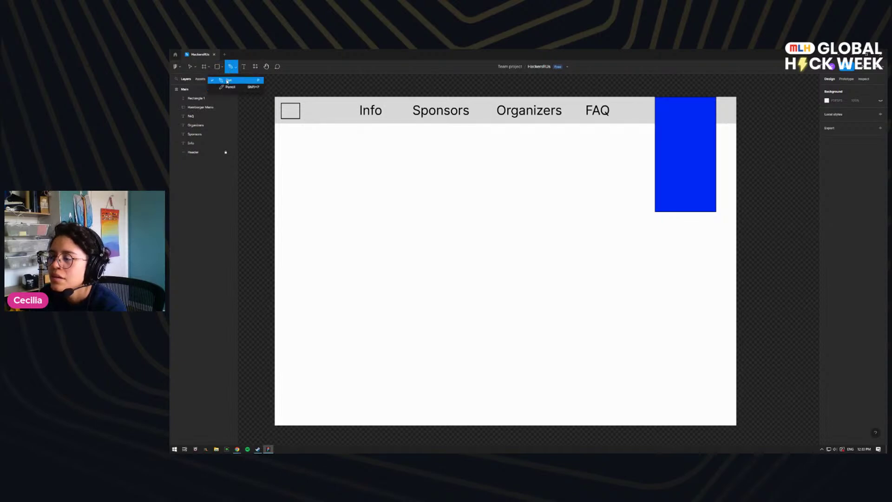
{"action": "left_click", "coordinate": [369, 275]}
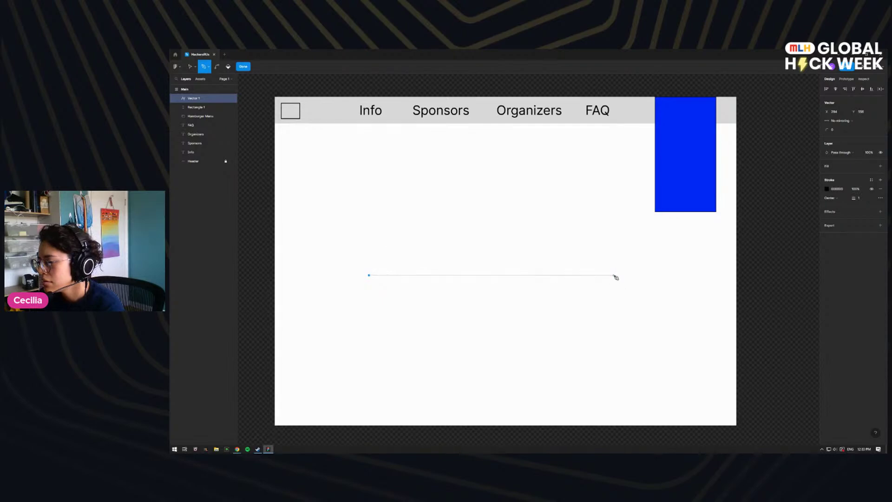
{"action": "left_click_drag", "start_coordinate": [616, 275], "coordinate": [353, 161]}
{"action": "key", "text": "ctrl+z"}
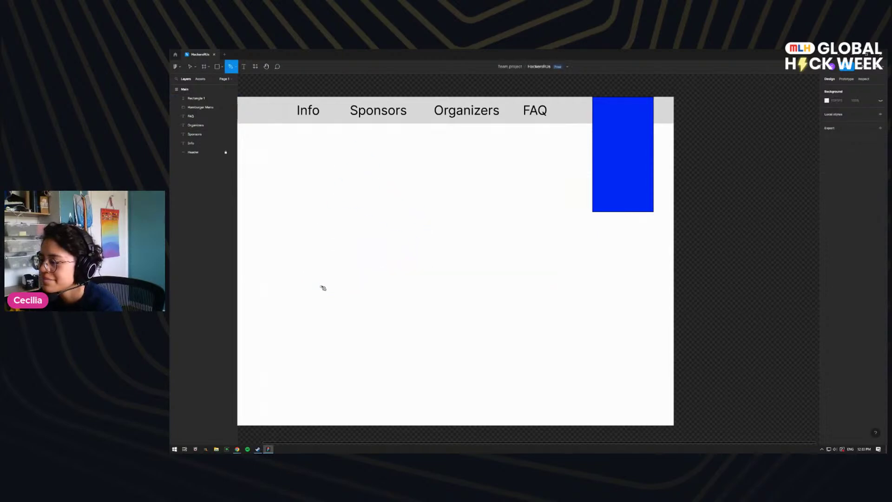
{"action": "left_click", "coordinate": [322, 282]}
{"action": "left_click_drag", "start_coordinate": [322, 283], "coordinate": [248, 346]}
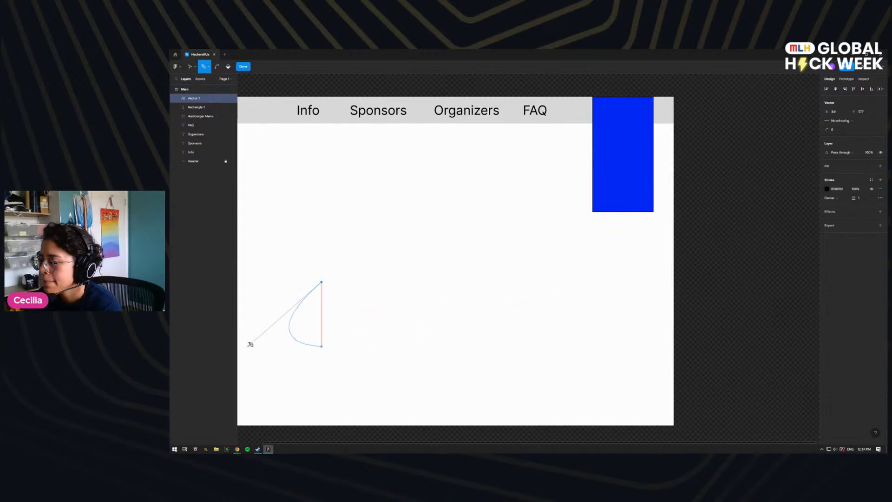
{"action": "key", "text": "ctrl+z"}
Step: Draw a wide open arch with the Pen tool across the empty page area below the header and end the path
{"action": "left_click_drag", "start_coordinate": [324, 281], "coordinate": [243, 187]}
{"action": "left_click_drag", "start_coordinate": [564, 282], "coordinate": [484, 418]}
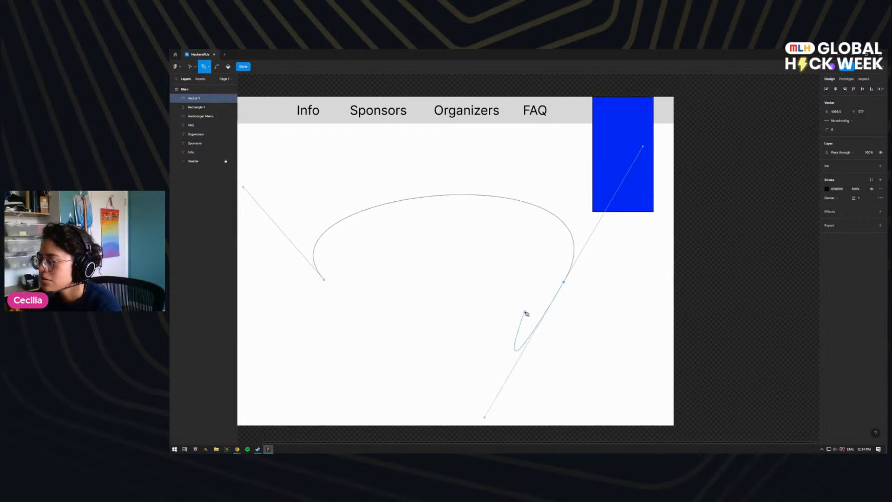
{"action": "key", "text": "Escape"}
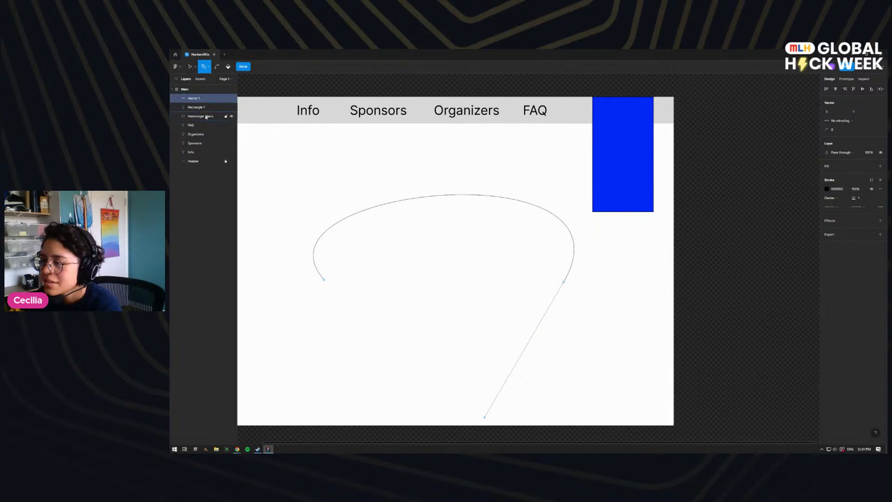
Step: Rename the layer of the drawn arch as rainbow
{"action": "double_click", "coordinate": [193, 99]}
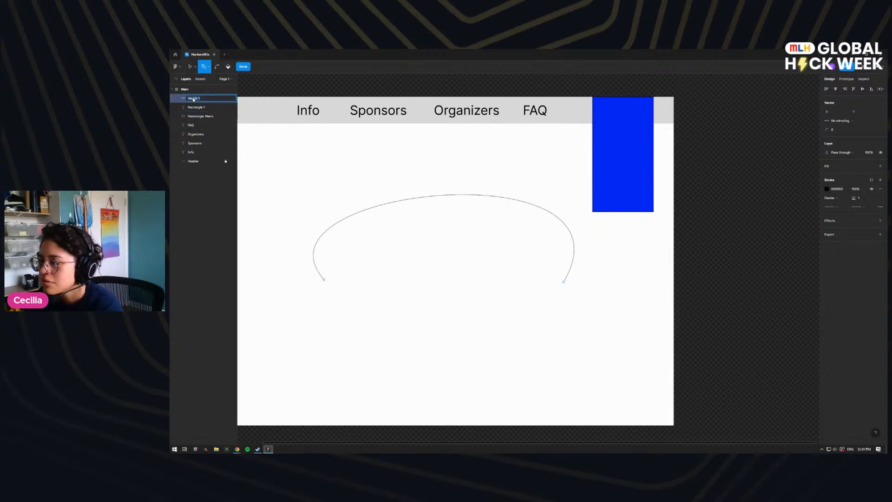
{"action": "type", "text": "rainbow"}
{"action": "key", "text": "Return"}
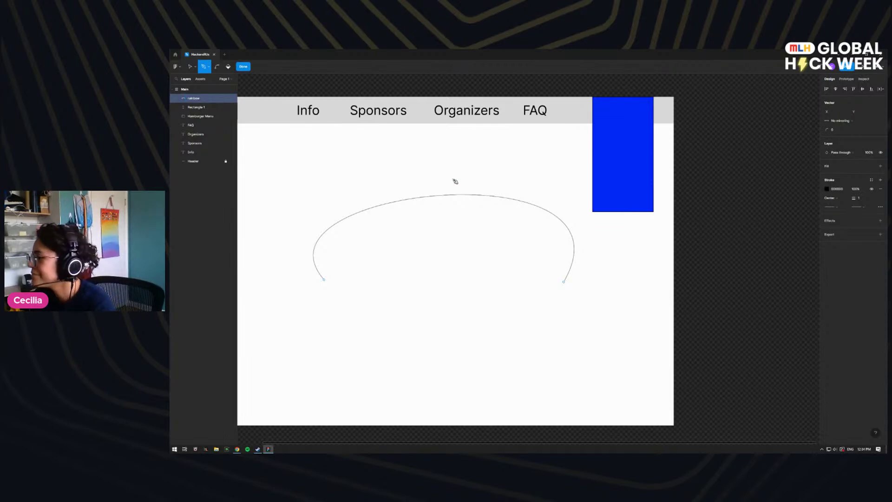
Step: Move the rainbow arch slightly up and to the right, and leave vector editing
{"action": "key", "text": "v"}
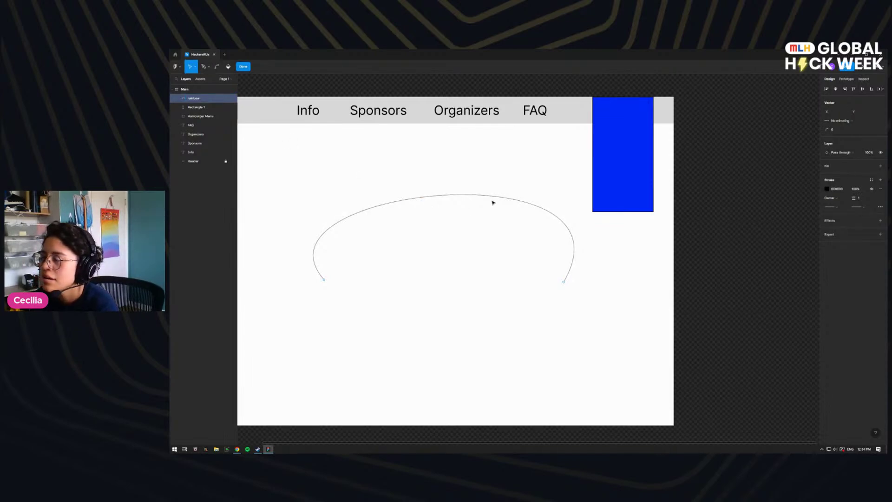
{"action": "mouse_move", "coordinate": [447, 196]}
{"action": "left_mouse_down"}
{"action": "mouse_move", "coordinate": [457, 176]}
{"action": "mouse_move", "coordinate": [462, 183]}
{"action": "left_mouse_up"}
{"action": "left_click", "coordinate": [203, 66]}
{"action": "key", "text": "Escape"}
{"action": "key", "text": "Escape"}
Step: Draw a wide grey ellipse about 467 by 156 under the arch's left end and duplicate it under the right end
{"action": "left_click", "coordinate": [222, 66]}
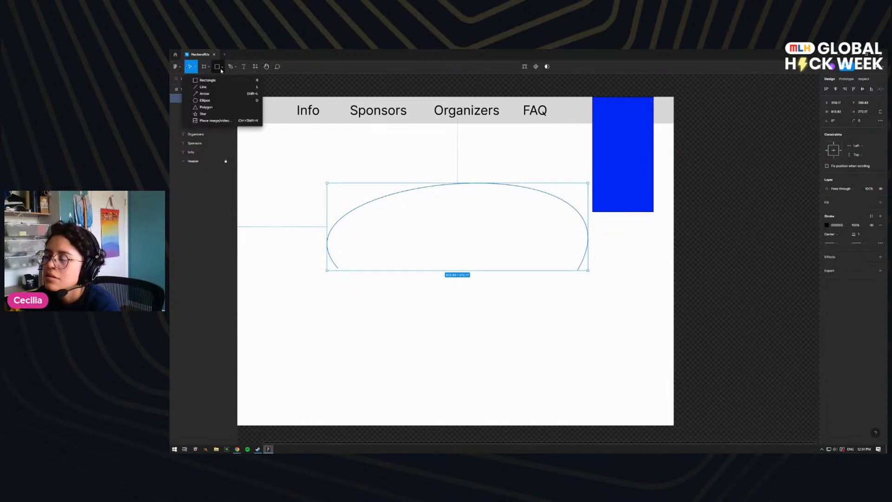
{"action": "left_click", "coordinate": [215, 101]}
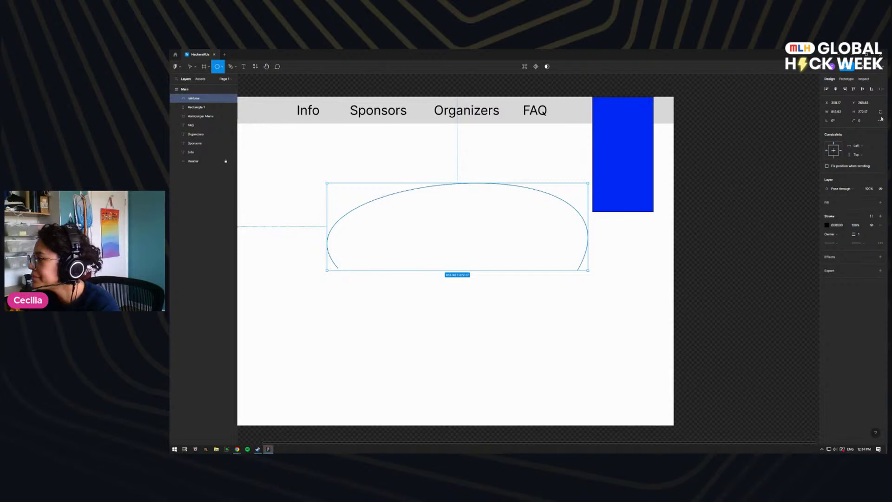
{"action": "mouse_move", "coordinate": [311, 273]}
{"action": "left_mouse_down"}
{"action": "mouse_move", "coordinate": [366, 294]}
{"action": "mouse_move", "coordinate": [347, 282]}
{"action": "mouse_move", "coordinate": [454, 303]}
{"action": "mouse_move", "coordinate": [455, 293]}
{"action": "left_mouse_up"}
{"action": "left_click_drag", "start_coordinate": [359, 292], "coordinate": [577, 287]}
{"action": "key", "text": "ctrl+d"}
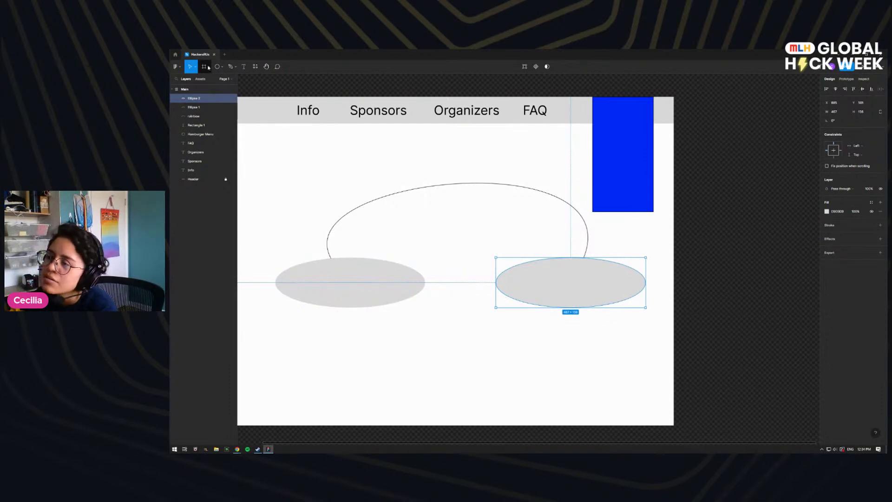
Step: Rename the right ellipse's layer as Cloud and the left ellipse's layer as Cloud 2
{"action": "left_click", "coordinate": [231, 67]}
{"action": "left_click", "coordinate": [237, 69]}
{"action": "left_click", "coordinate": [228, 80]}
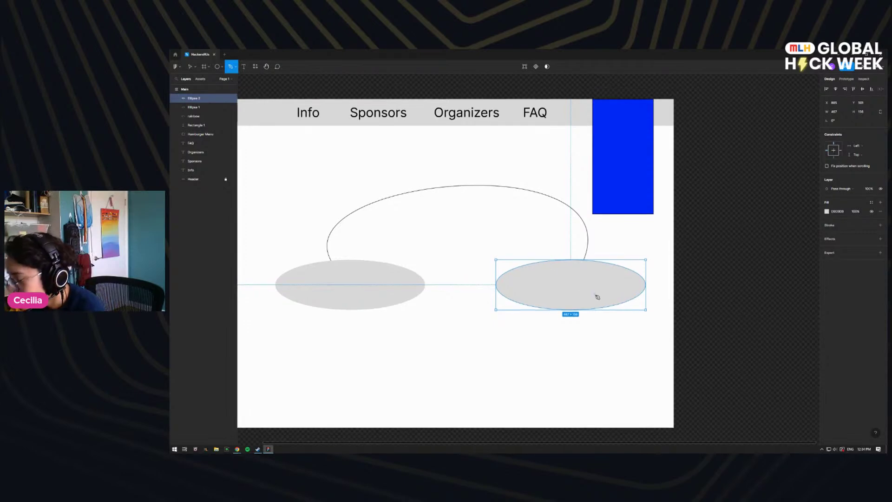
{"action": "key", "text": "shift+2"}
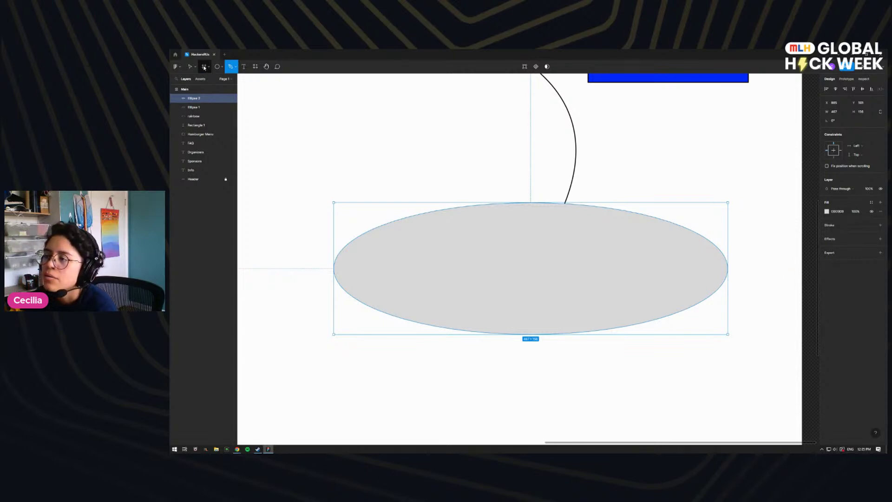
{"action": "left_click", "coordinate": [244, 67]}
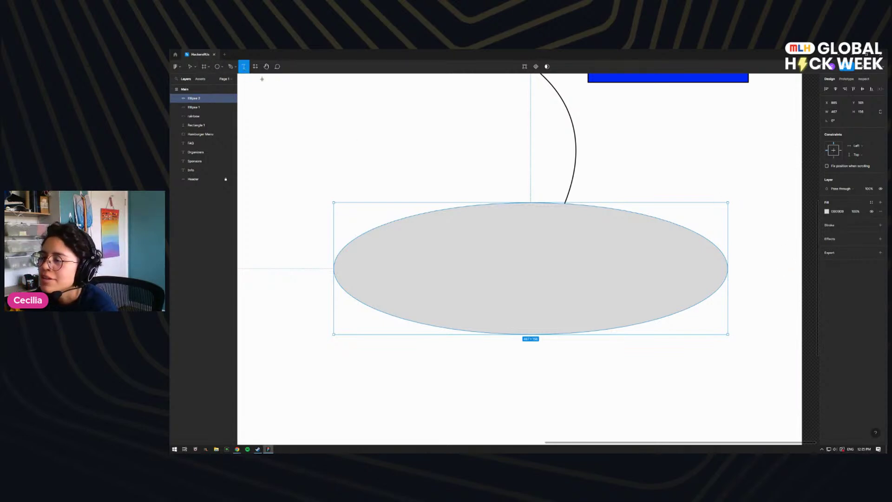
{"action": "double_click", "coordinate": [228, 99]}
{"action": "type", "text": "Cloud"}
{"action": "key", "text": "Return"}
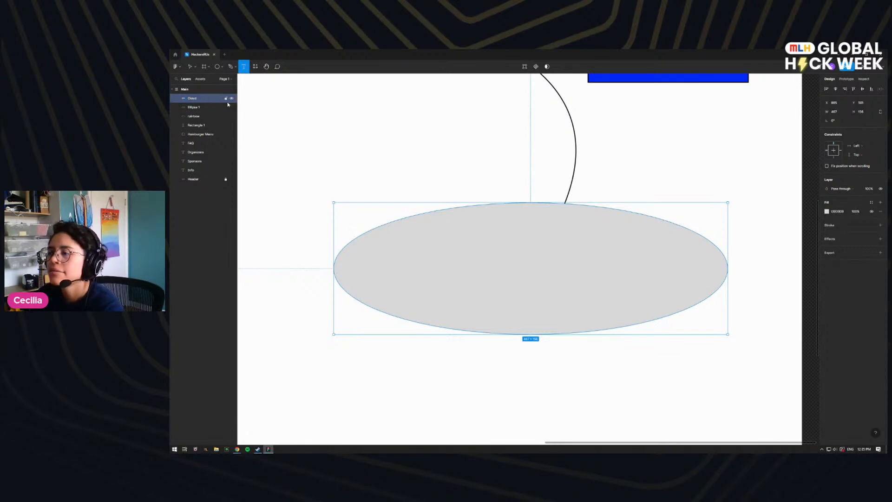
{"action": "double_click", "coordinate": [198, 107]}
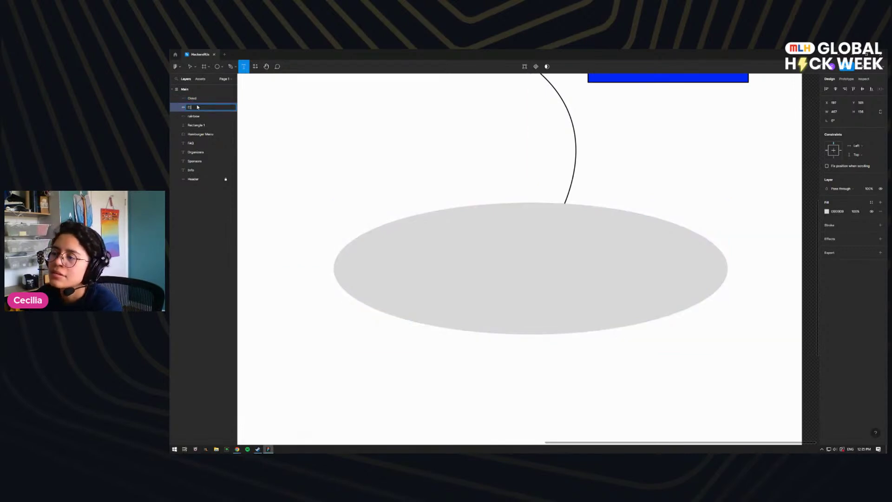
{"action": "type", "text": "Cloud"}
{"action": "key", "text": "Return"}
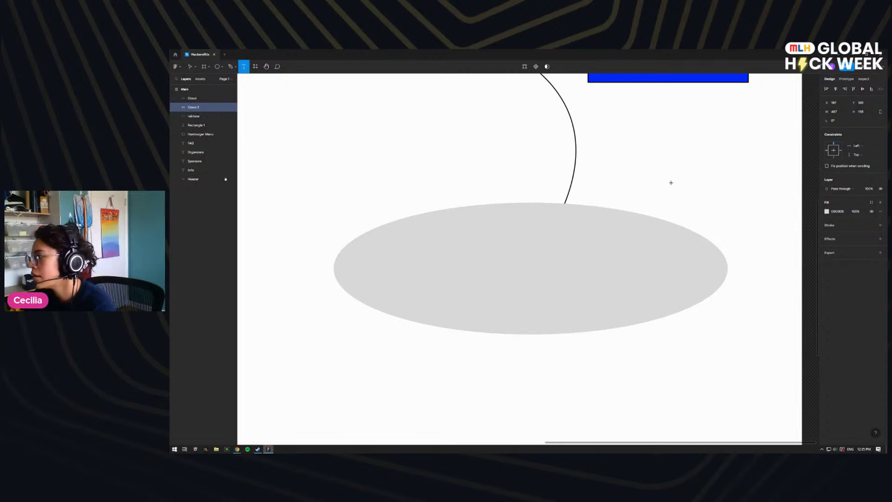
Step: Add the text label Cloud on the right ellipse and place a copy of it on the left ellipse
{"action": "left_click_drag", "start_coordinate": [431, 241], "coordinate": [614, 290]}
{"action": "type", "text": "Cloud"}
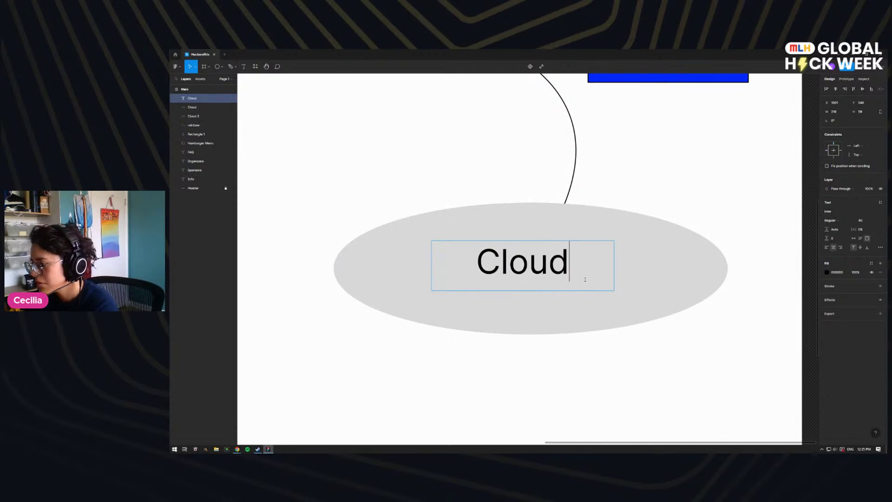
{"action": "key", "text": "Escape"}
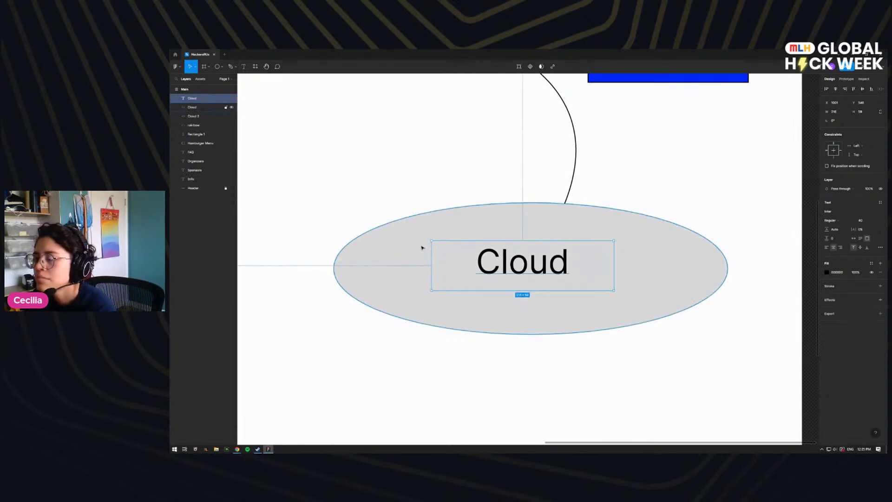
{"action": "scroll", "coordinate": [422, 247], "scroll_direction": "down", "scroll_amount": 3}
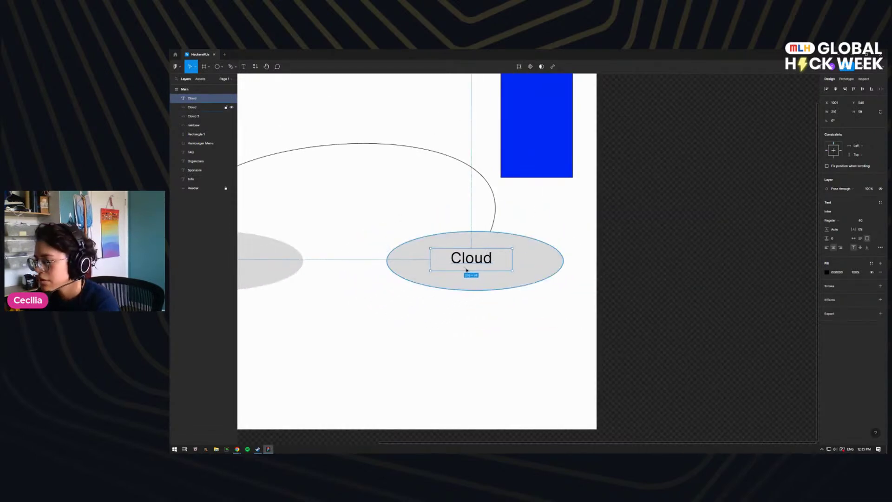
{"action": "left_click_drag", "start_coordinate": [458, 263], "coordinate": [366, 264]}
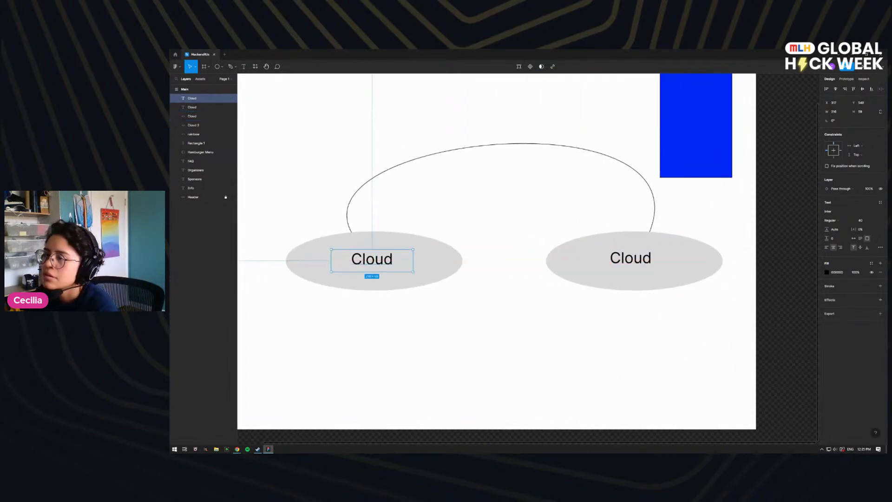
Step: Add a text label reading Rainbow at the top of the arch and nudge it onto the curve
{"action": "key", "text": "Return"}
{"action": "left_click_drag", "start_coordinate": [450, 130], "coordinate": [555, 151]}
{"action": "type", "text": "Rainbow"}
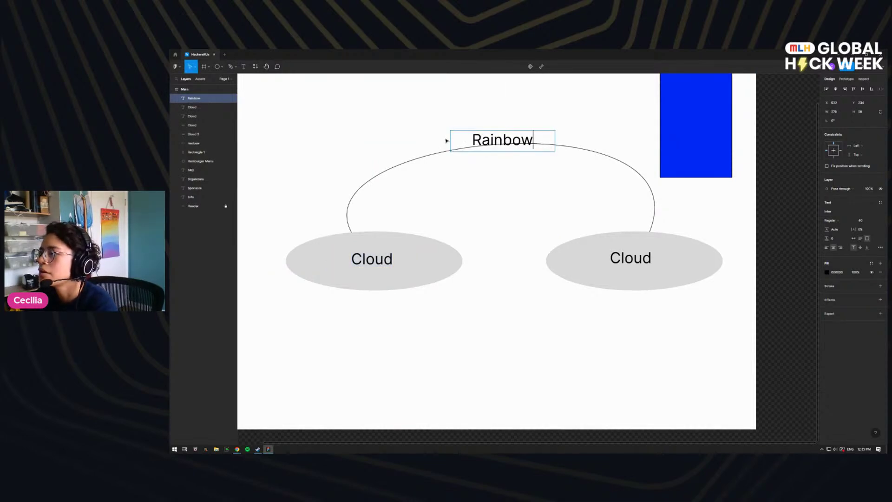
{"action": "key", "text": "Escape"}
{"action": "left_click_drag", "start_coordinate": [477, 138], "coordinate": [481, 145]}
{"action": "scroll", "coordinate": [508, 319], "scroll_direction": "down", "scroll_amount": 2}
{"action": "scroll", "coordinate": [509, 319], "scroll_direction": "up", "scroll_amount": 2}
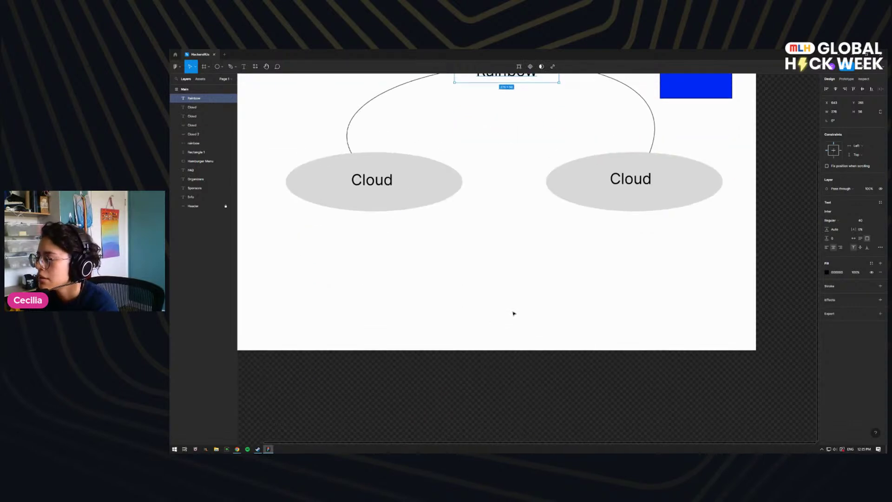
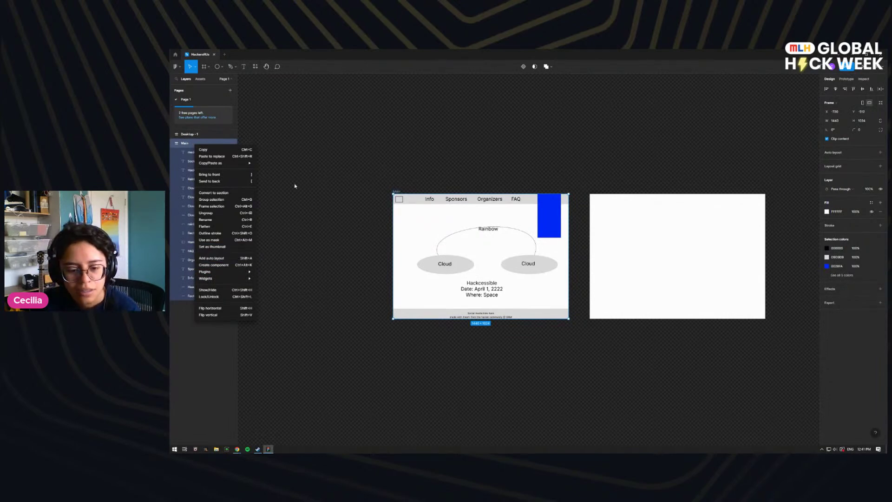
{"action": "key", "text": "Escape"}
{"action": "left_click", "coordinate": [231, 144]}
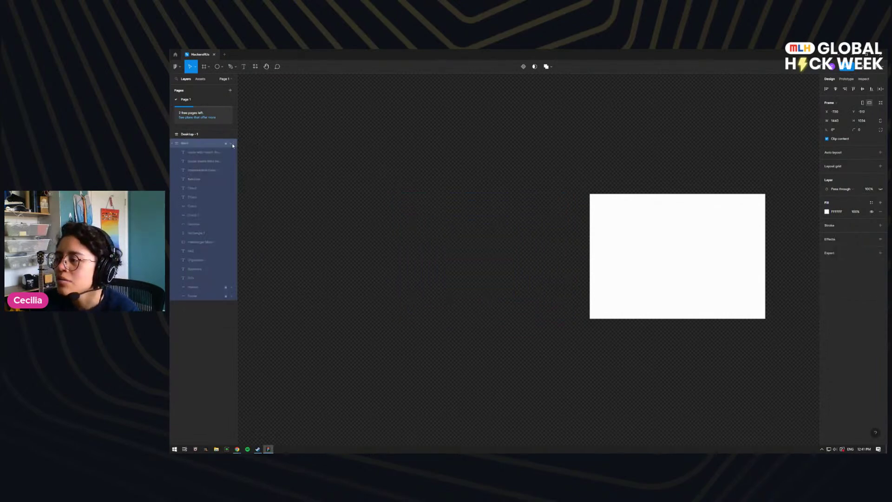
{"action": "left_click", "coordinate": [232, 144]}
{"action": "left_click", "coordinate": [232, 144]}
{"action": "left_click", "coordinate": [232, 144]}
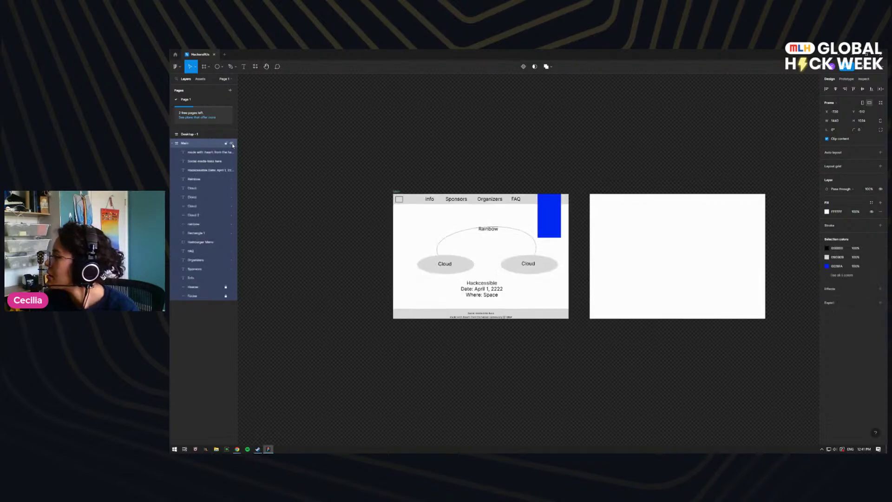
{"action": "left_click", "coordinate": [232, 144]}
{"action": "left_click", "coordinate": [231, 144]}
{"action": "left_click", "coordinate": [232, 144]}
{"action": "right_click", "coordinate": [231, 144]}
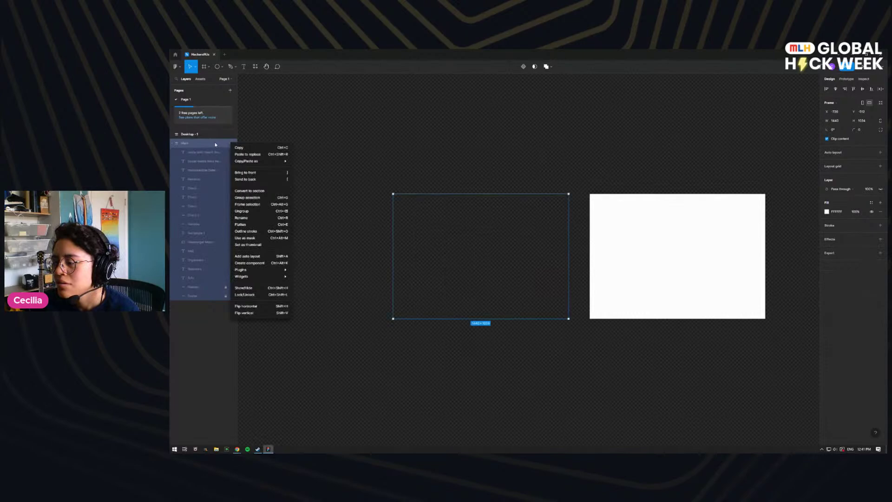
{"action": "key", "text": "Escape"}
Step: Make the Main frame visible again and lock it with all its contents
{"action": "left_click", "coordinate": [232, 144]}
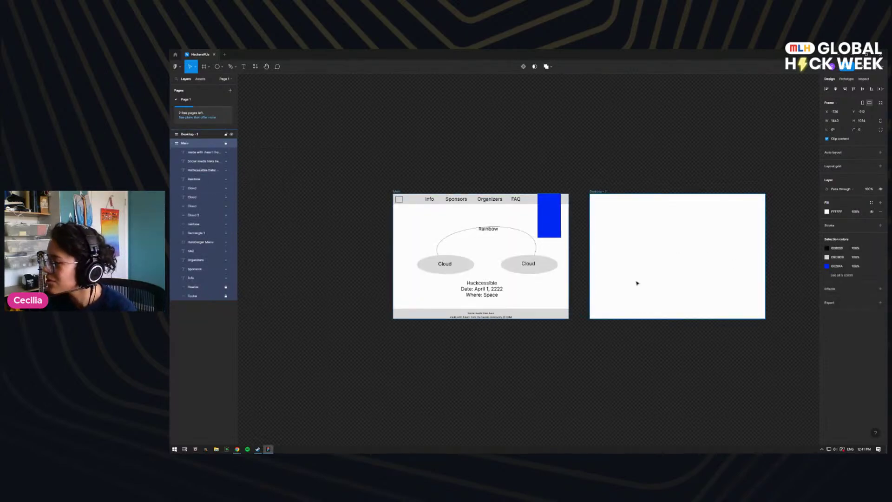
{"action": "scroll", "coordinate": [748, 364], "scroll_direction": "up", "scroll_amount": 5}
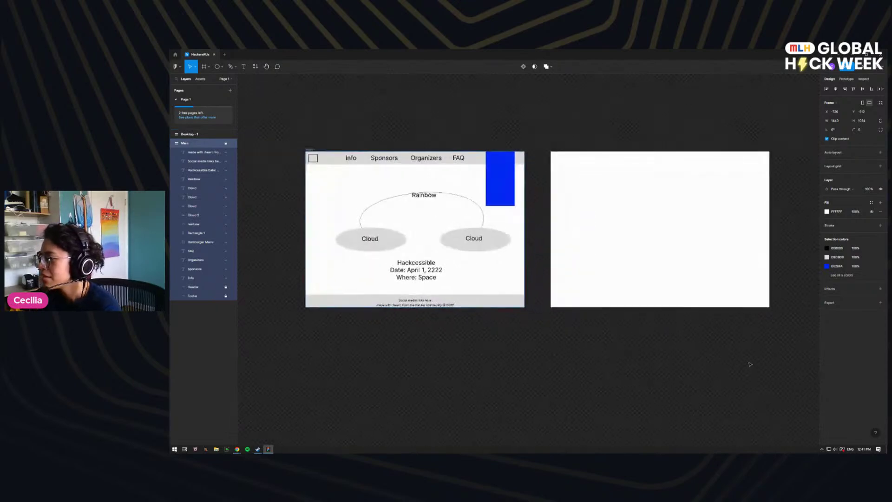
{"action": "scroll", "coordinate": [687, 334], "scroll_direction": "up", "scroll_amount": 3}
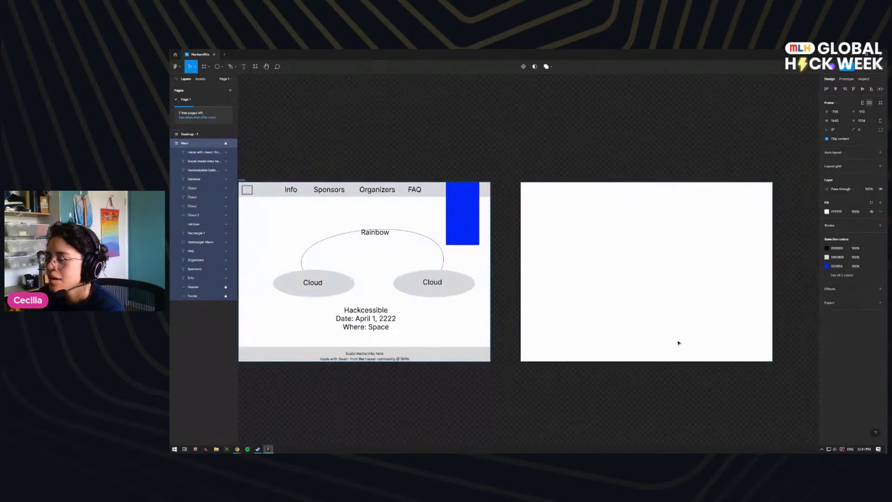
Step: Switch to the maximized Chrome window and generate a random palette in Venngage's accessible color palette generator
{"action": "mouse_move", "coordinate": [237, 449]}
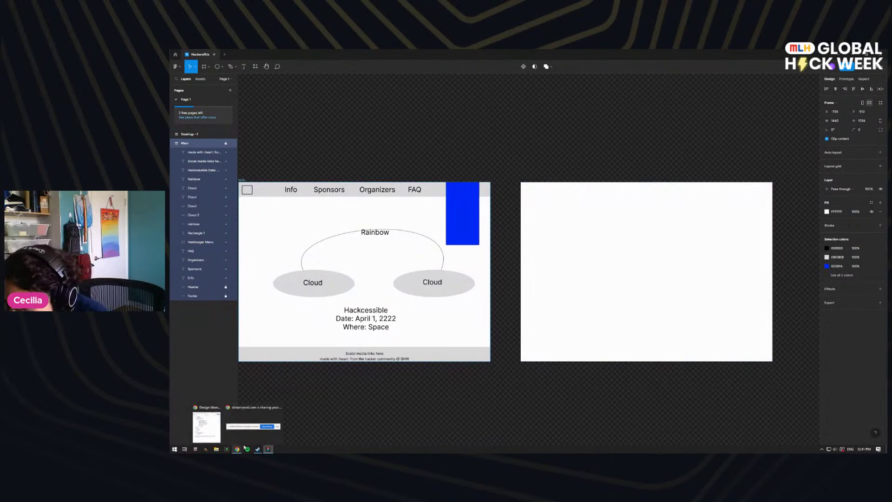
{"action": "left_click", "coordinate": [203, 429]}
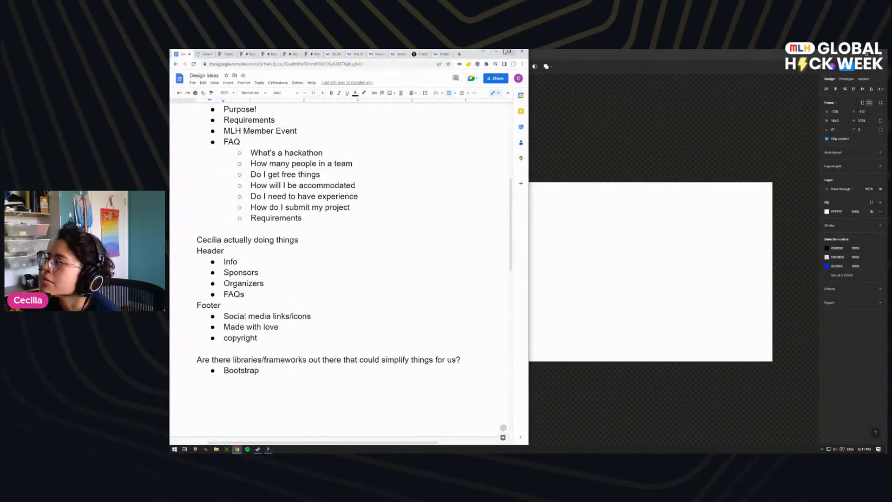
{"action": "left_click", "coordinate": [509, 52]}
{"action": "left_click", "coordinate": [240, 54]}
{"action": "left_click", "coordinate": [475, 166]}
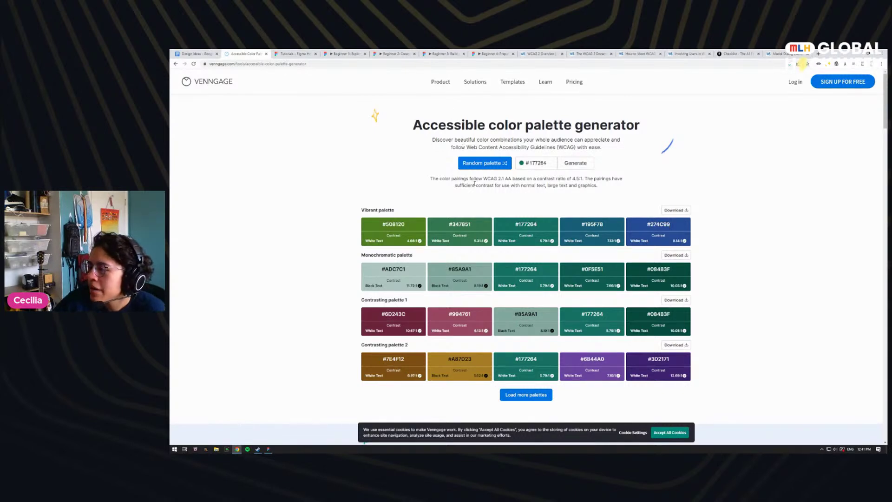
Step: Examine the WCAG 2.1 AA note and the contrast ratings of the generated color palettes
{"action": "key", "text": "ctrl+plus"}
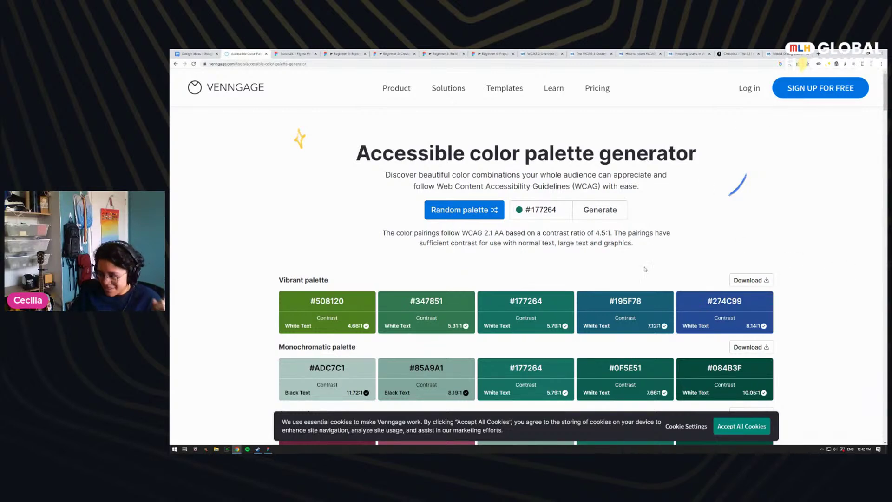
{"action": "left_click_drag", "start_coordinate": [404, 233], "coordinate": [493, 233]}
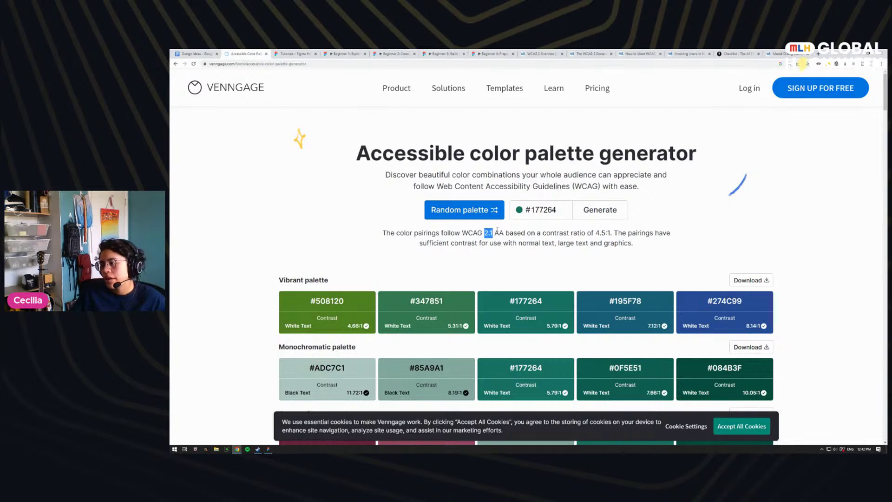
{"action": "double_click", "coordinate": [500, 233]}
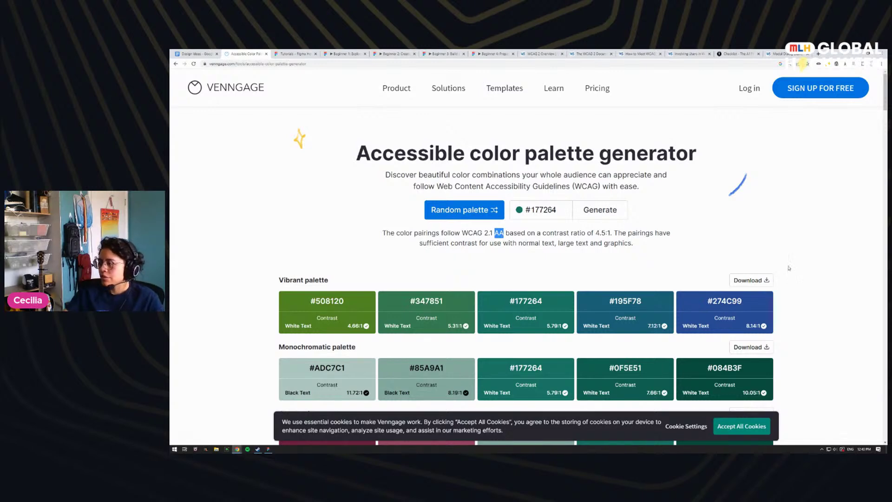
{"action": "scroll", "coordinate": [790, 232], "scroll_direction": "down", "scroll_amount": 3}
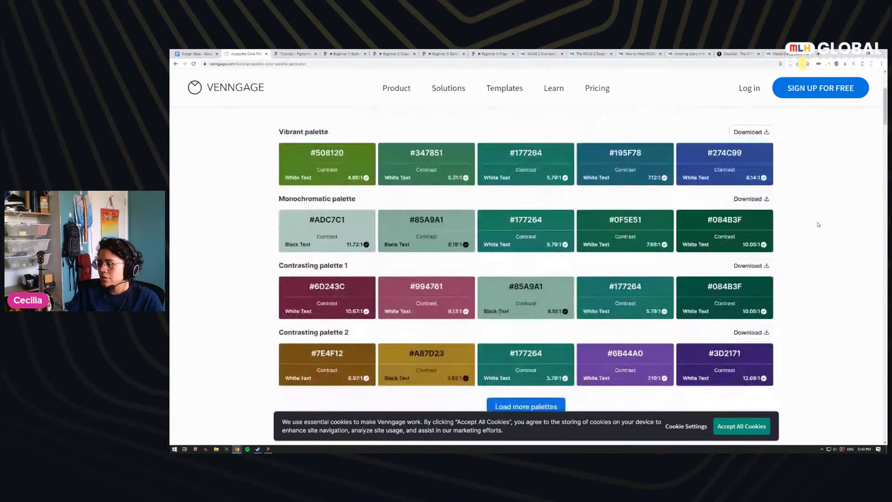
{"action": "scroll", "coordinate": [818, 224], "scroll_direction": "down", "scroll_amount": 1}
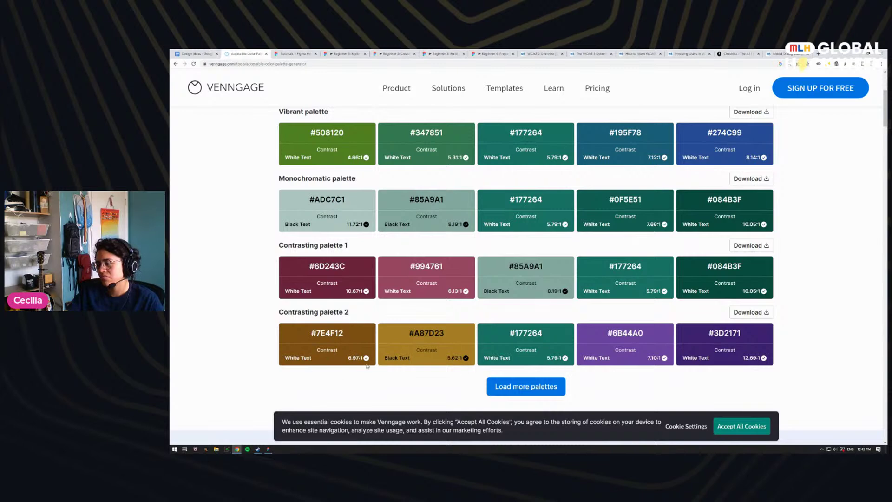
{"action": "scroll", "coordinate": [361, 318], "scroll_direction": "up", "scroll_amount": 1}
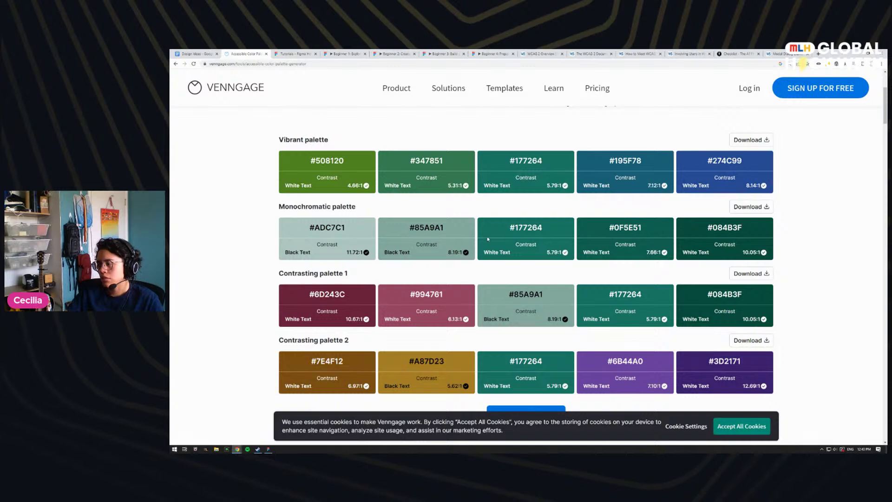
Step: Generate another random accessible palette and look through its monochromatic and contrasting variants
{"action": "scroll", "coordinate": [502, 196], "scroll_direction": "up", "scroll_amount": 1}
{"action": "scroll", "coordinate": [499, 230], "scroll_direction": "up", "scroll_amount": 4}
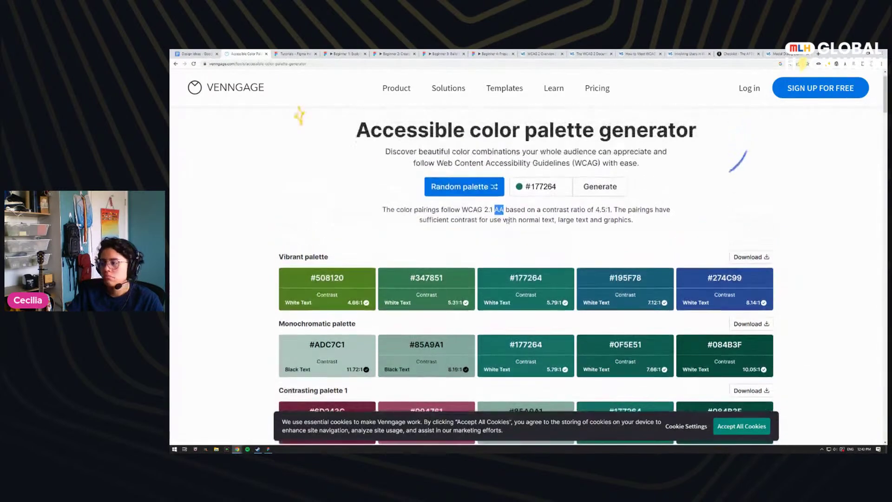
{"action": "left_click", "coordinate": [471, 213]}
{"action": "scroll", "coordinate": [709, 229], "scroll_direction": "down", "scroll_amount": 4}
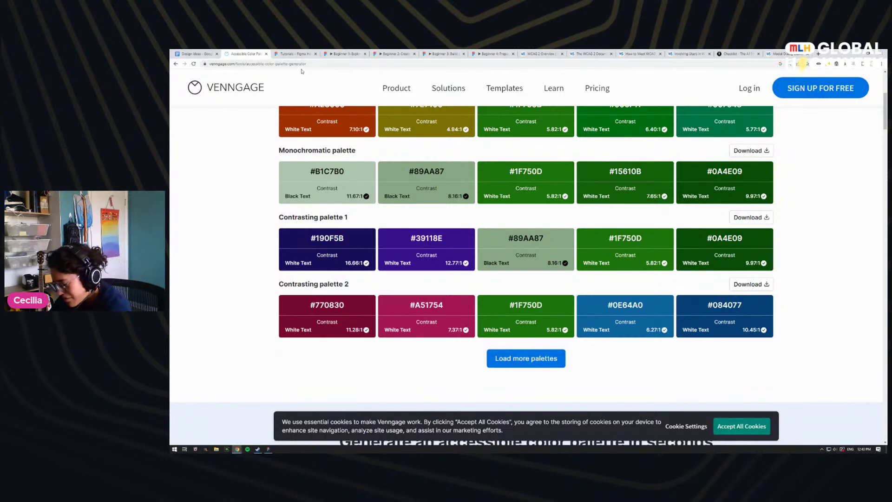
Step: Open happyhues.co in a new tab and arrange it side by side with the Venngage palette generator window
{"action": "key", "text": "ctrl+t"}
{"action": "type", "text": "happyhu"}
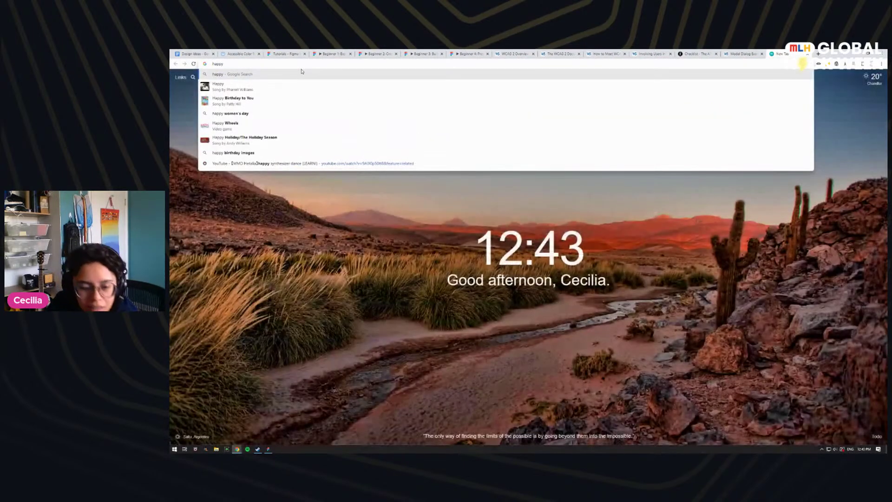
{"action": "type", "text": "es.co"}
{"action": "key", "text": "Return"}
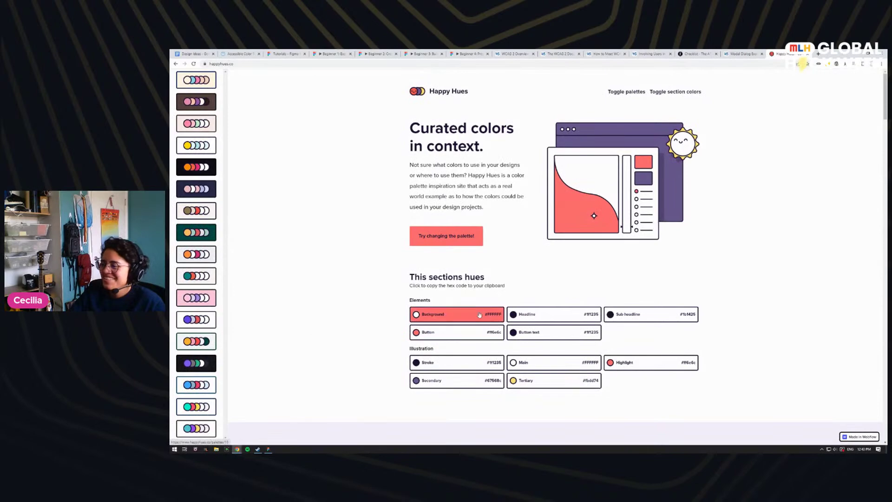
{"action": "left_click_drag", "start_coordinate": [784, 57], "coordinate": [170, 84]}
{"action": "left_click", "coordinate": [587, 118]}
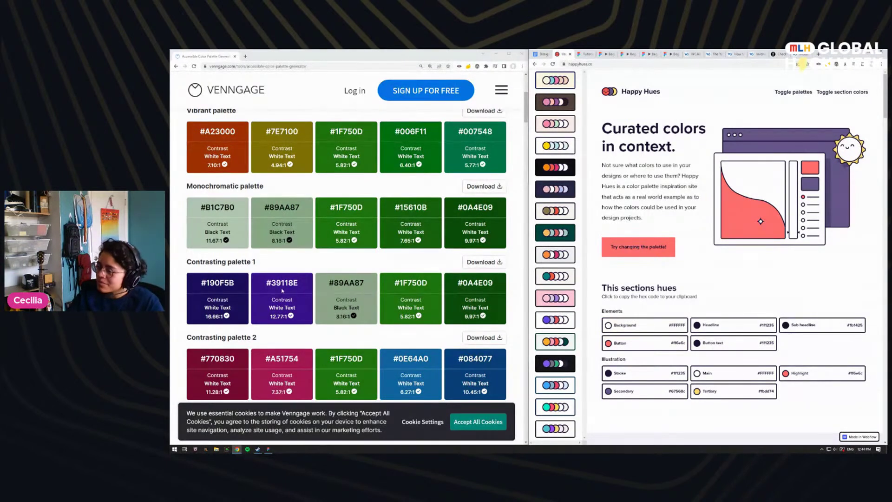
Step: Copy the hex code #190F5B from the first swatch of Contrasting palette 1 in Venngage
{"action": "scroll", "coordinate": [279, 298], "scroll_direction": "down", "scroll_amount": 1}
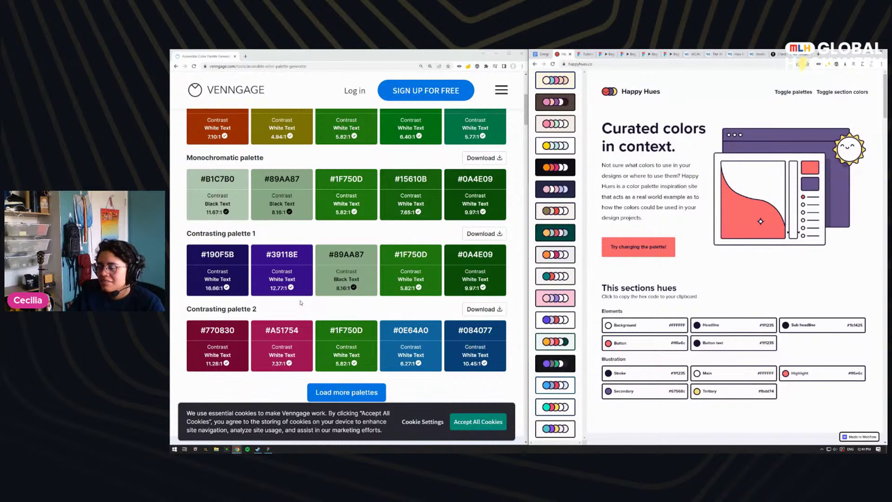
{"action": "scroll", "coordinate": [301, 303], "scroll_direction": "up", "scroll_amount": 5}
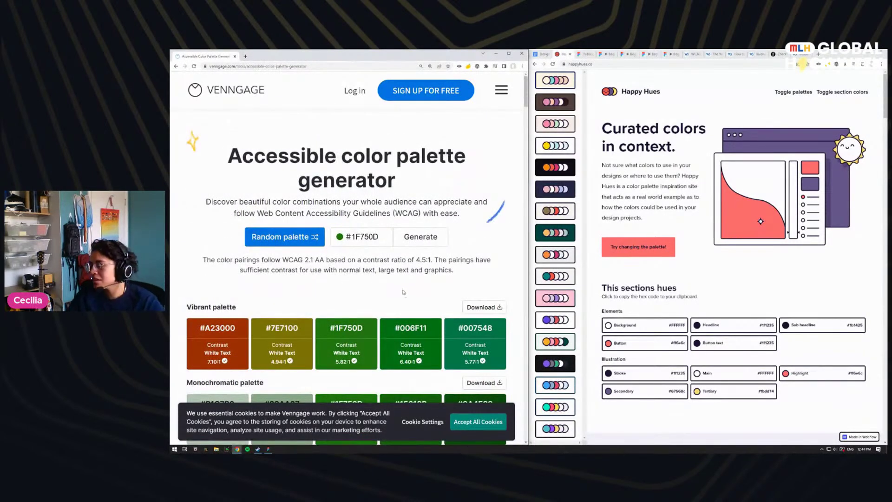
{"action": "scroll", "coordinate": [372, 267], "scroll_direction": "down", "scroll_amount": 4}
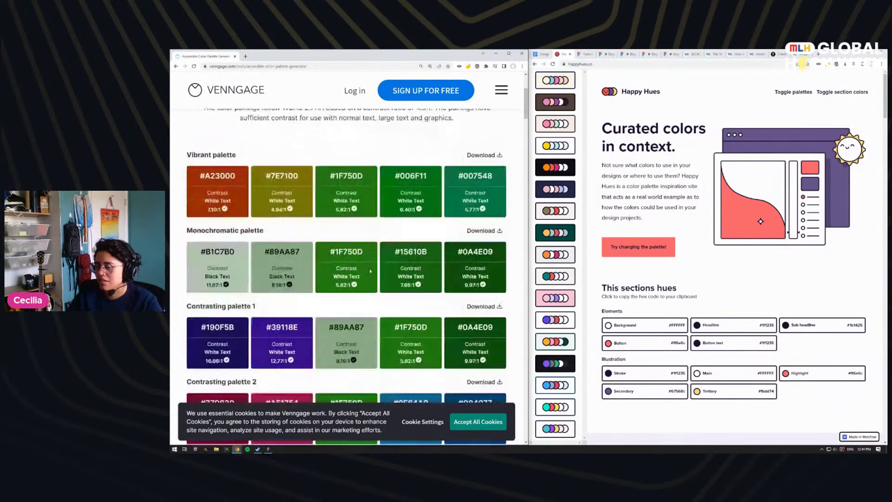
{"action": "left_click_drag", "start_coordinate": [263, 312], "coordinate": [300, 314]}
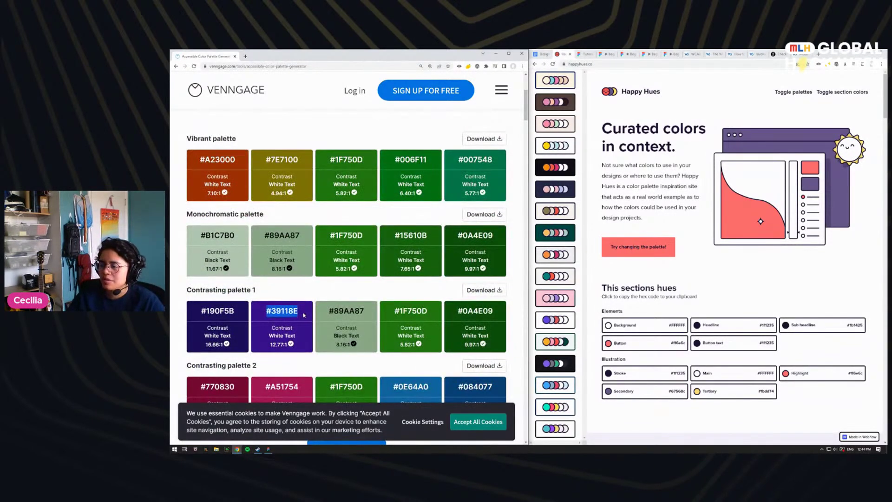
{"action": "scroll", "coordinate": [274, 242], "scroll_direction": "down", "scroll_amount": 2}
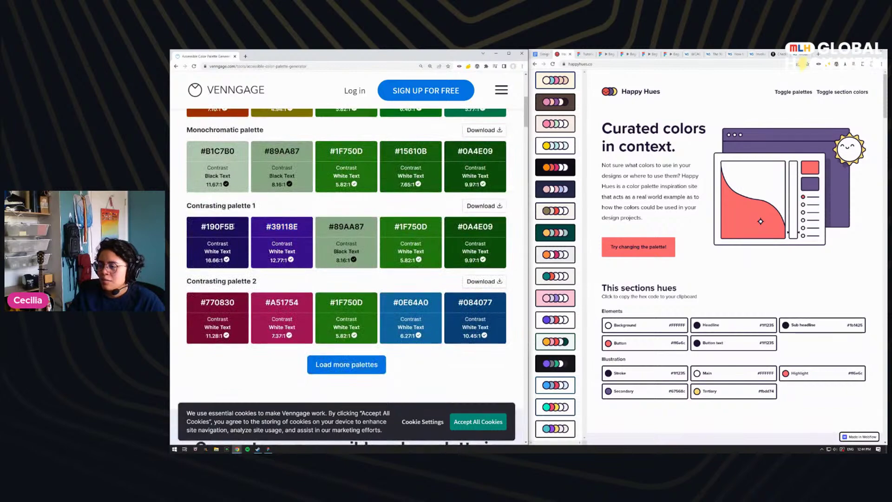
{"action": "triple_click", "coordinate": [222, 226]}
{"action": "key", "text": "ctrl+c"}
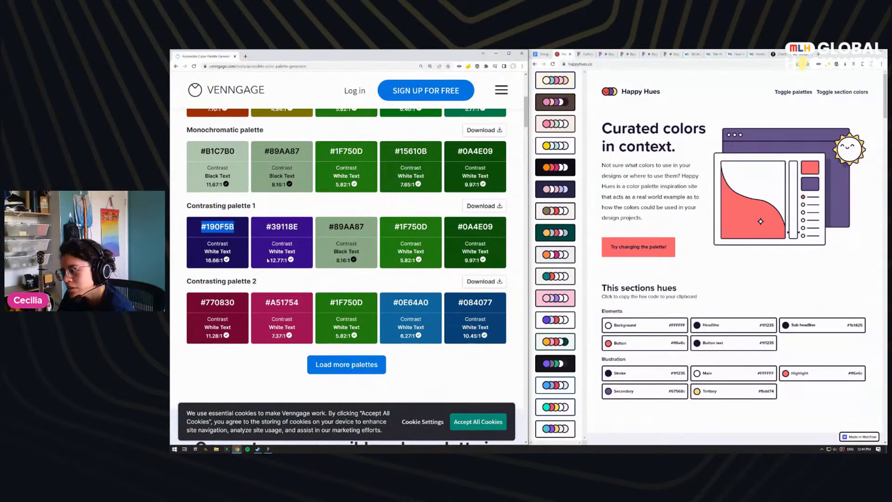
Step: Set the palette generator's base color to #190F5B and generate accessible palettes from it
{"action": "scroll", "coordinate": [255, 249], "scroll_direction": "up", "scroll_amount": 5}
{"action": "left_click_drag", "start_coordinate": [380, 237], "coordinate": [344, 237]}
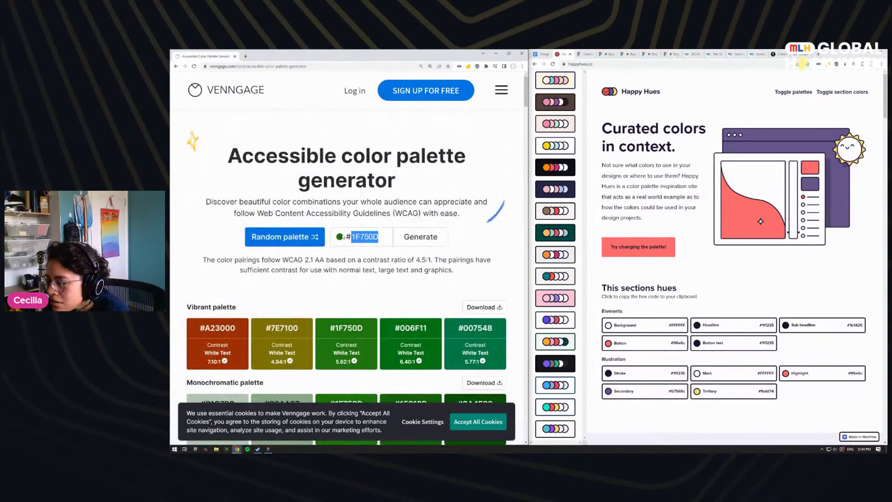
{"action": "key", "text": "ctrl+v"}
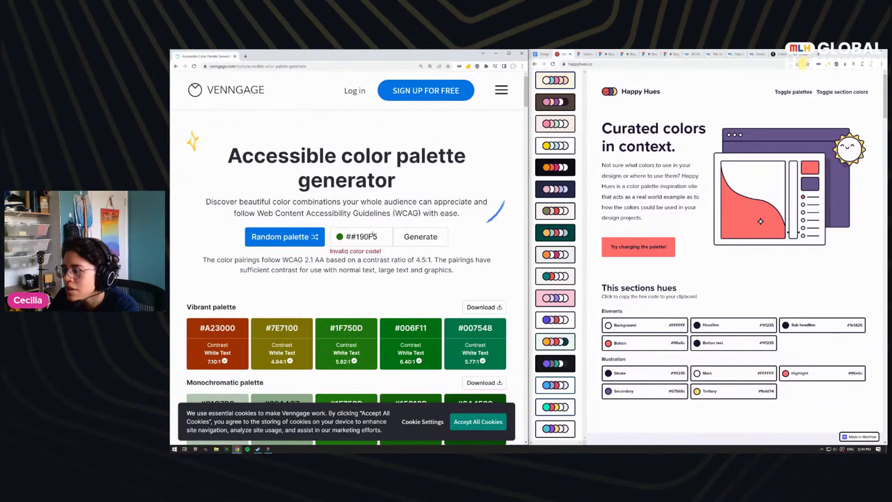
{"action": "key", "text": "BackSpace"}
{"action": "key", "text": "BackSpace"}
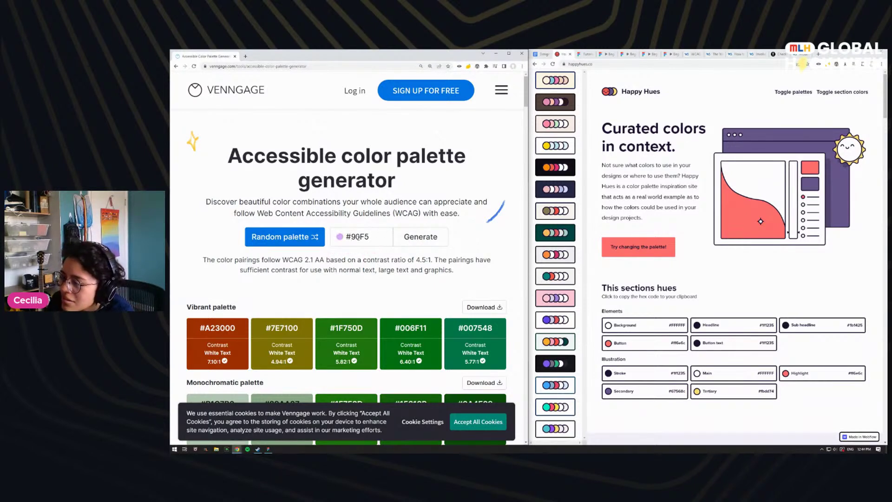
{"action": "scroll", "coordinate": [242, 278], "scroll_direction": "down", "scroll_amount": 4}
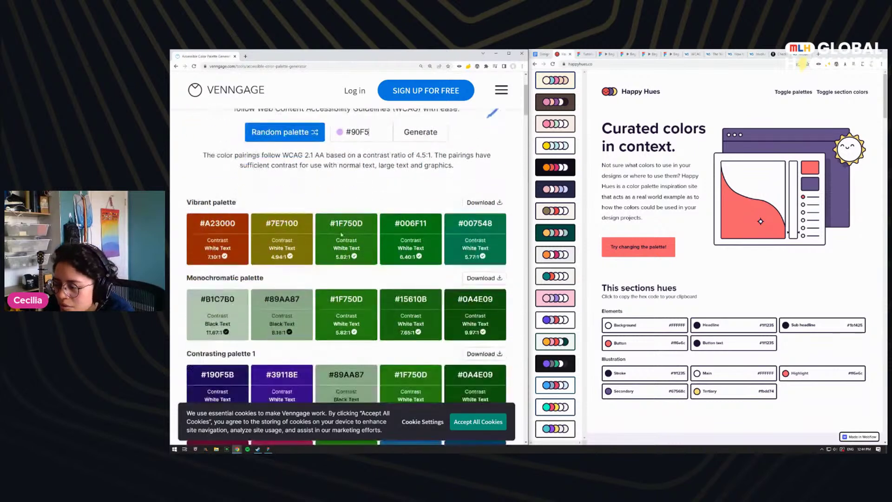
{"action": "left_click_drag", "start_coordinate": [233, 287], "coordinate": [207, 285]}
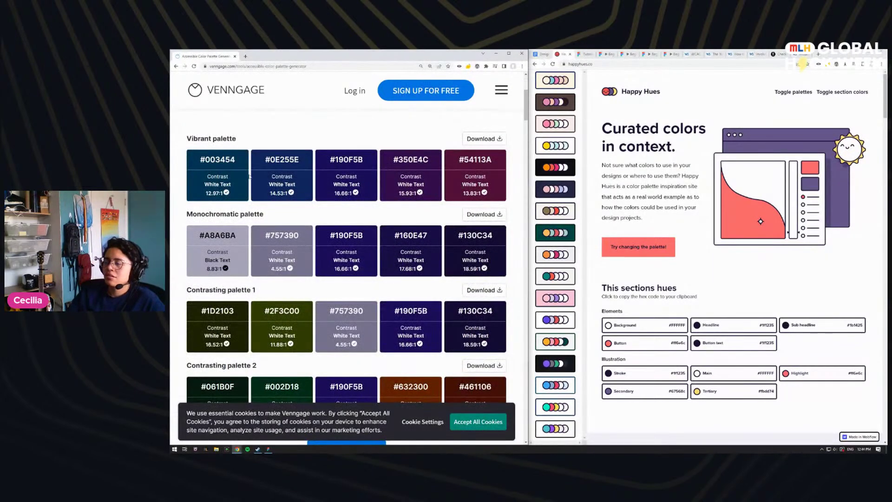
Step: Review the WCAG contrast note and the vibrant, monochromatic and contrasting palettes based on #190F5B
{"action": "scroll", "coordinate": [371, 181], "scroll_direction": "up", "scroll_amount": 2}
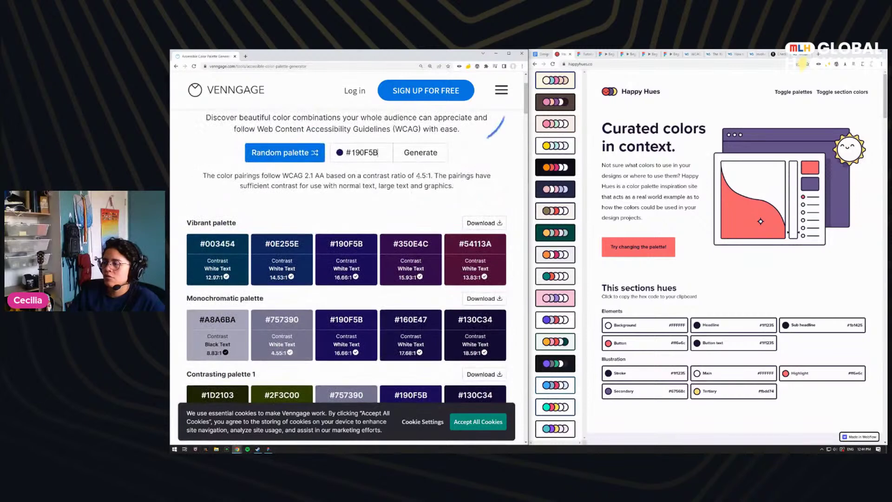
{"action": "left_click_drag", "start_coordinate": [272, 186], "coordinate": [450, 186]}
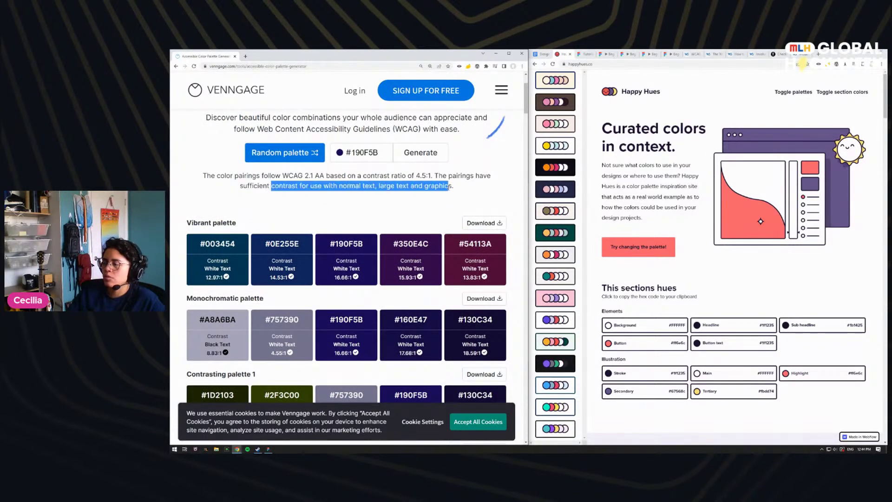
{"action": "left_click", "coordinate": [345, 192]}
{"action": "scroll", "coordinate": [371, 204], "scroll_direction": "down", "scroll_amount": 1}
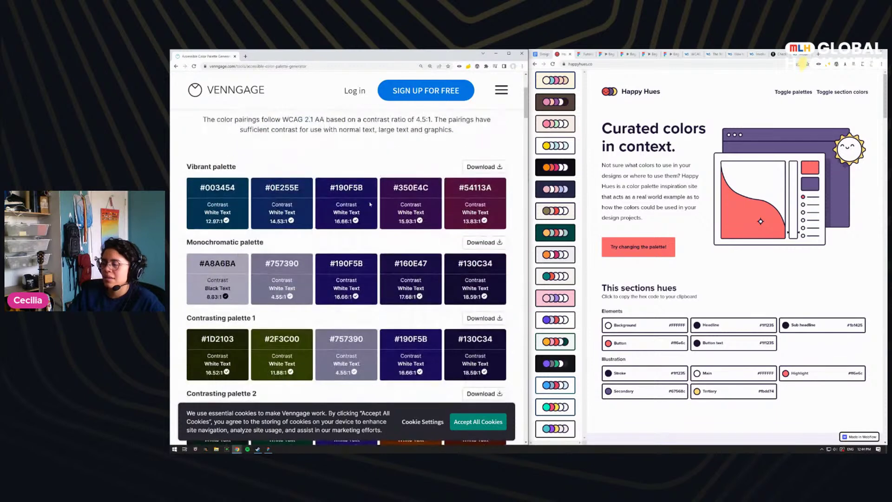
{"action": "scroll", "coordinate": [371, 205], "scroll_direction": "down", "scroll_amount": 3}
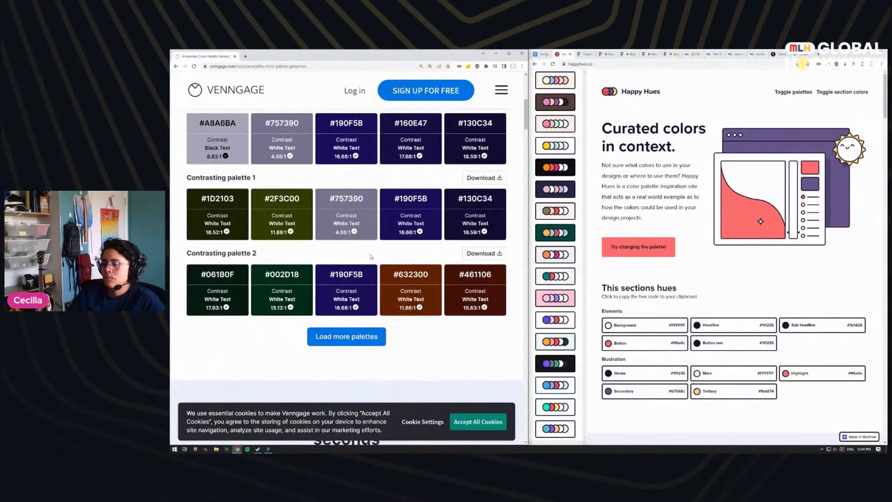
{"action": "scroll", "coordinate": [445, 350], "scroll_direction": "up", "scroll_amount": 2}
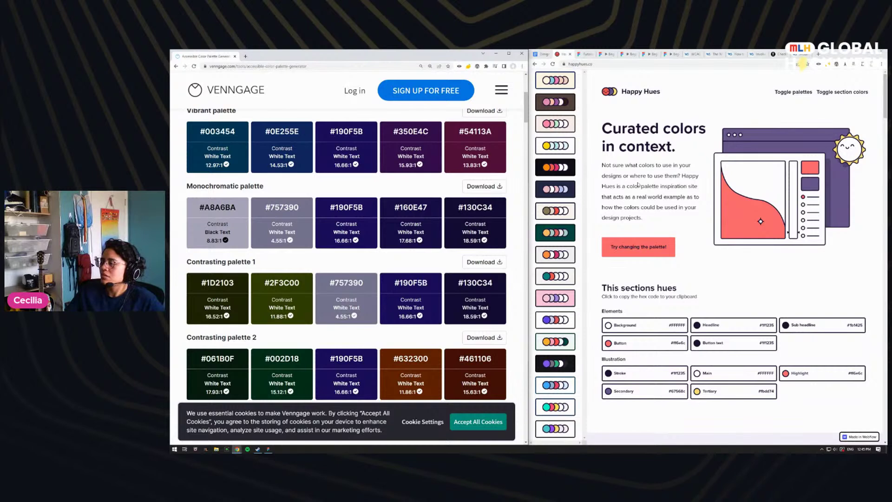
Step: Look through the Happy Hues page, covering section hues, color terminology, the psychology of color and the newsletter colors
{"action": "scroll", "coordinate": [636, 234], "scroll_direction": "down", "scroll_amount": 6}
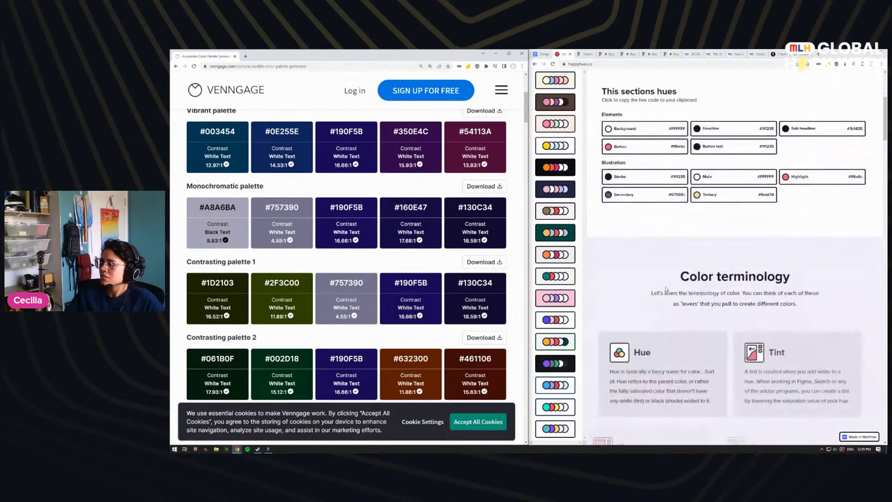
{"action": "scroll", "coordinate": [709, 151], "scroll_direction": "down", "scroll_amount": 2}
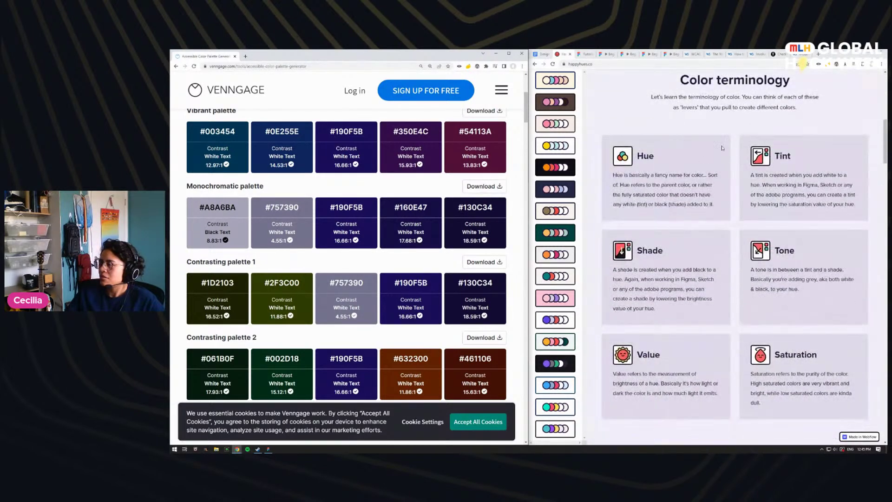
{"action": "scroll", "coordinate": [725, 186], "scroll_direction": "down", "scroll_amount": 4}
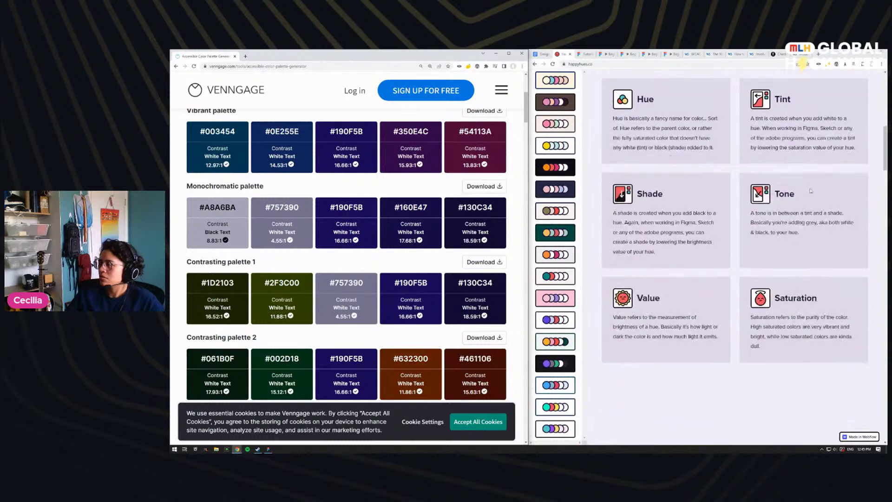
{"action": "scroll", "coordinate": [741, 212], "scroll_direction": "down", "scroll_amount": 4}
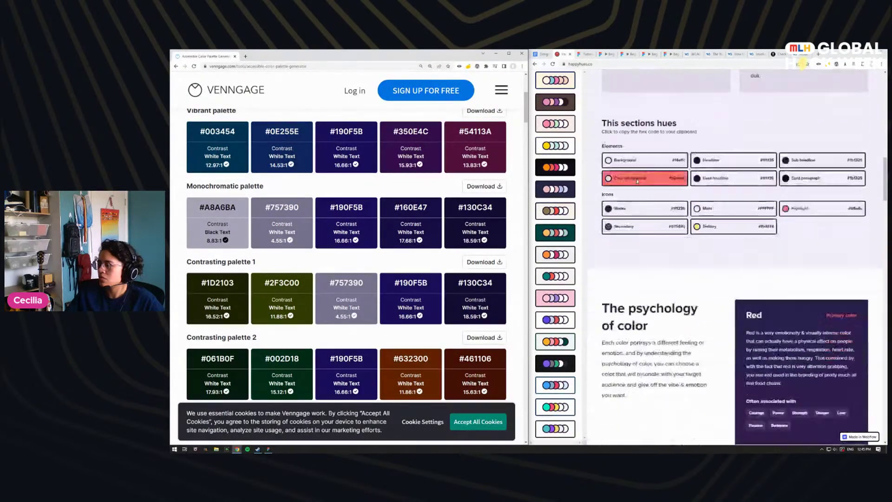
{"action": "scroll", "coordinate": [711, 232], "scroll_direction": "down", "scroll_amount": 5}
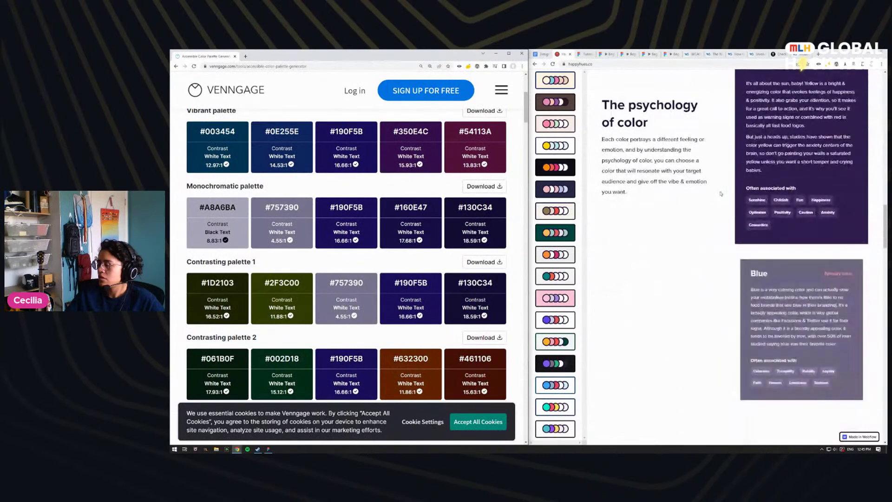
{"action": "scroll", "coordinate": [718, 195], "scroll_direction": "down", "scroll_amount": 6}
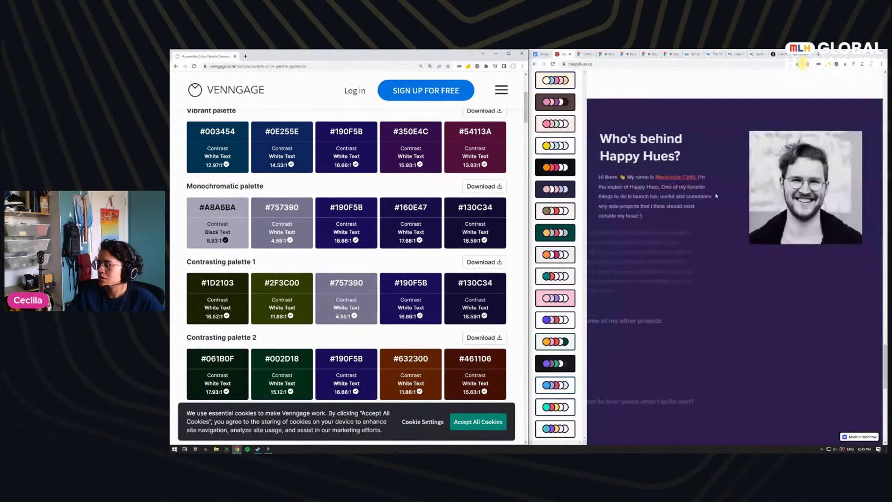
{"action": "scroll", "coordinate": [714, 187], "scroll_direction": "down", "scroll_amount": 3}
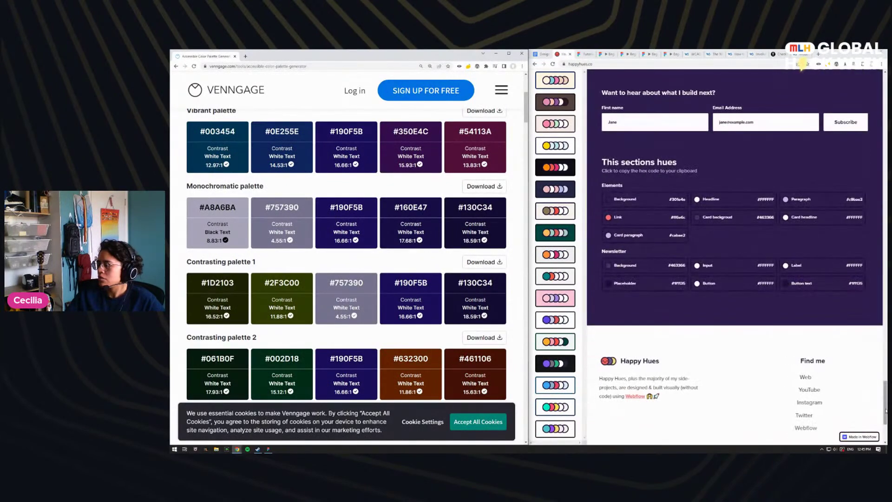
{"action": "scroll", "coordinate": [714, 186], "scroll_direction": "up", "scroll_amount": 20}
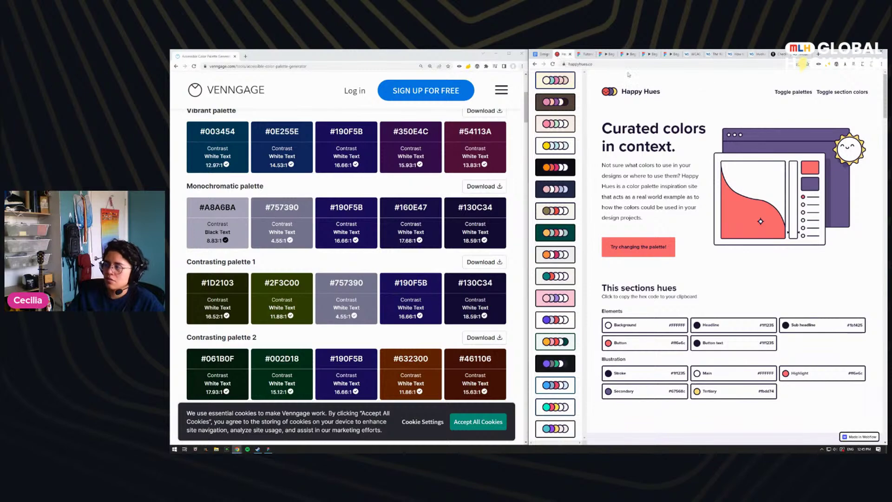
Step: Move the Happy Hues tab out of its window, maximize the remaining tabs' window, and return to Venngage with its window maximized
{"action": "left_click_drag", "start_coordinate": [564, 54], "coordinate": [0, 75]}
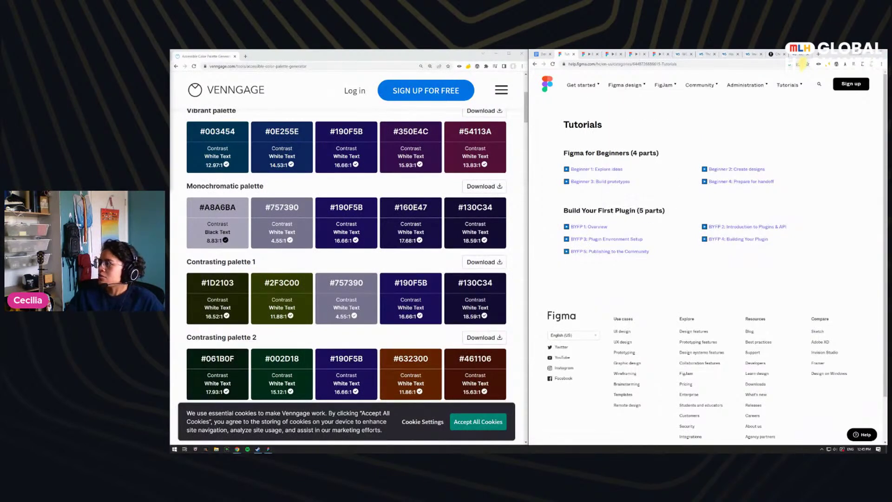
{"action": "key", "text": "super+Up"}
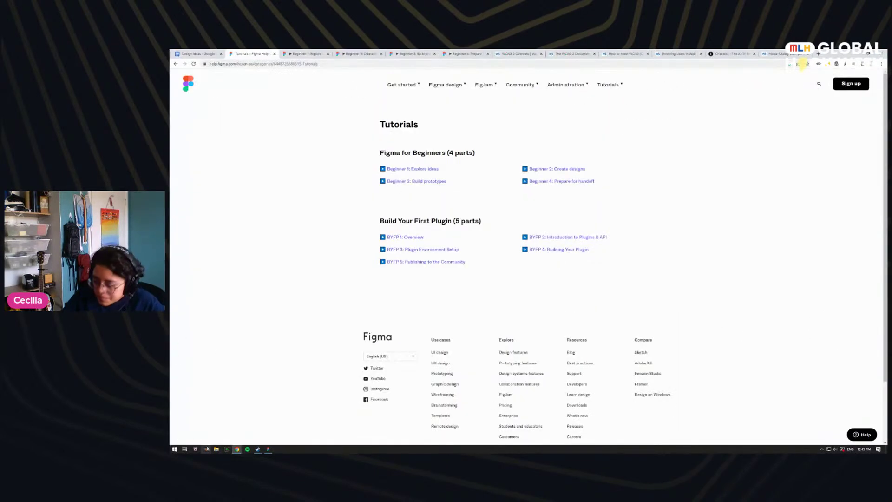
{"action": "key", "text": "alt+Tab"}
{"action": "key", "text": "alt+Tab"}
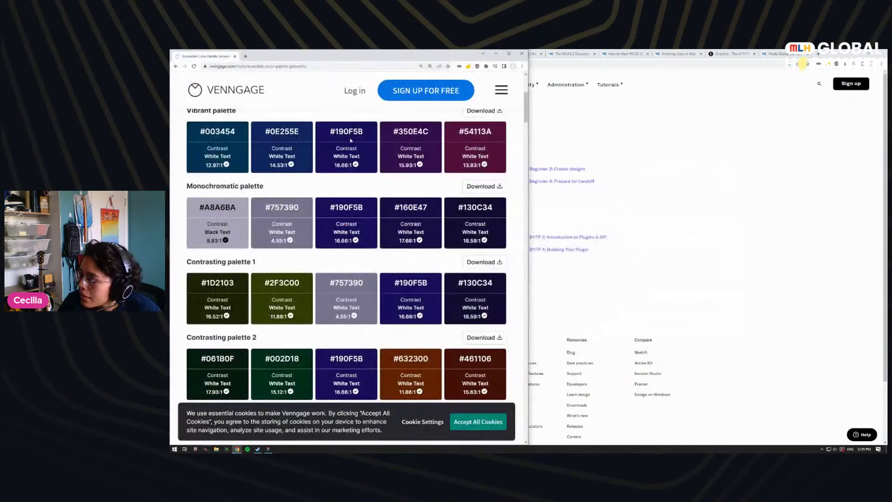
{"action": "left_click", "coordinate": [508, 54]}
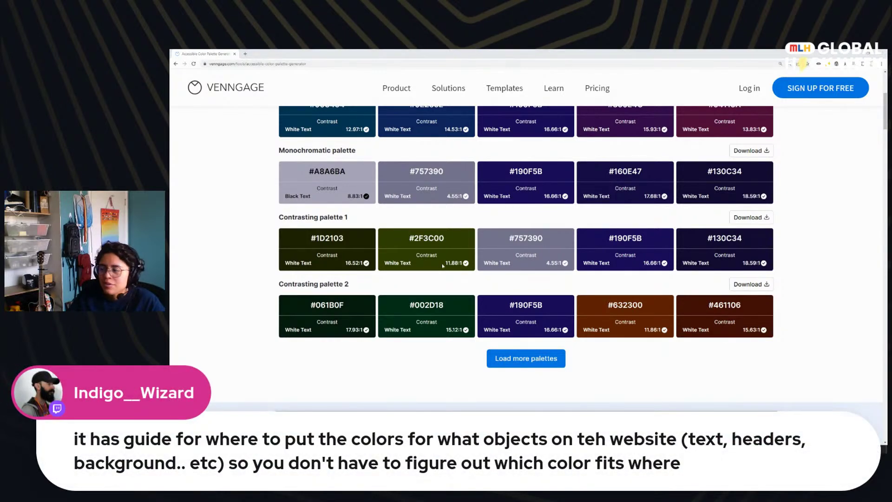
Step: Generate a new random palette in place of the #190F5B one and compare its vibrant, monochromatic and contrasting versions
{"action": "scroll", "coordinate": [550, 358], "scroll_direction": "up", "scroll_amount": 5}
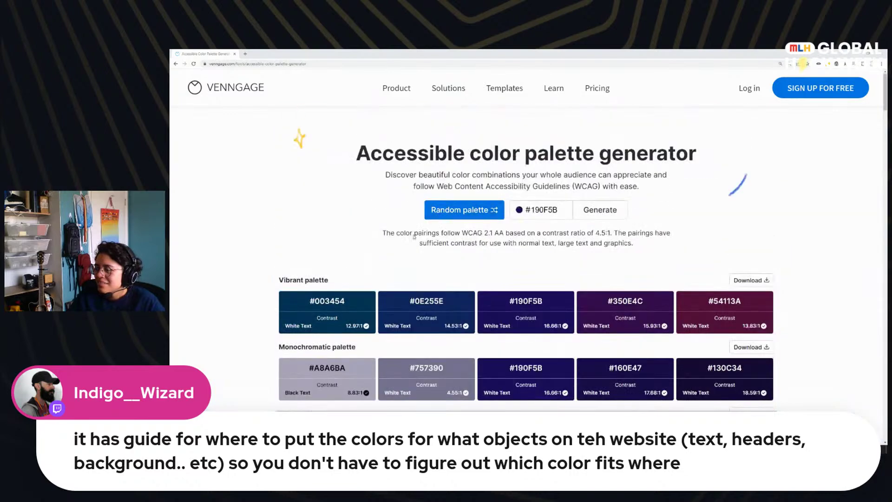
{"action": "left_click", "coordinate": [446, 219]}
{"action": "scroll", "coordinate": [733, 274], "scroll_direction": "down", "scroll_amount": 3}
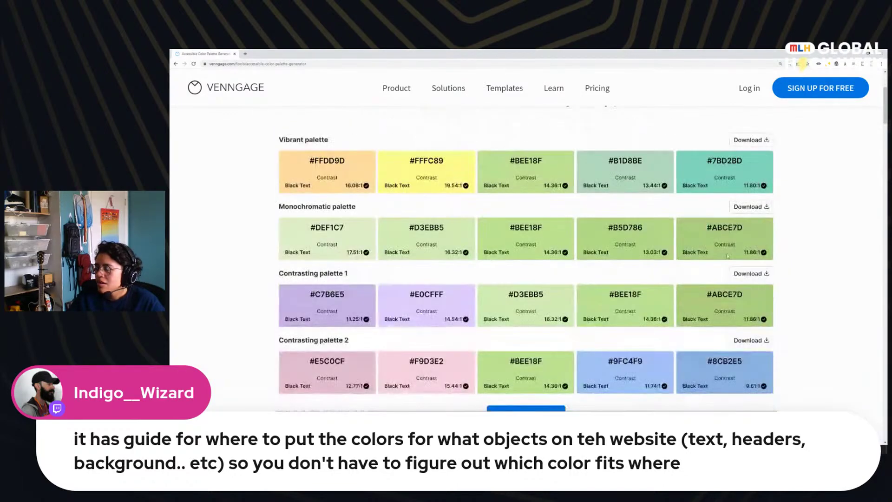
{"action": "scroll", "coordinate": [823, 247], "scroll_direction": "down", "scroll_amount": 3}
{"action": "scroll", "coordinate": [646, 291], "scroll_direction": "up", "scroll_amount": 3}
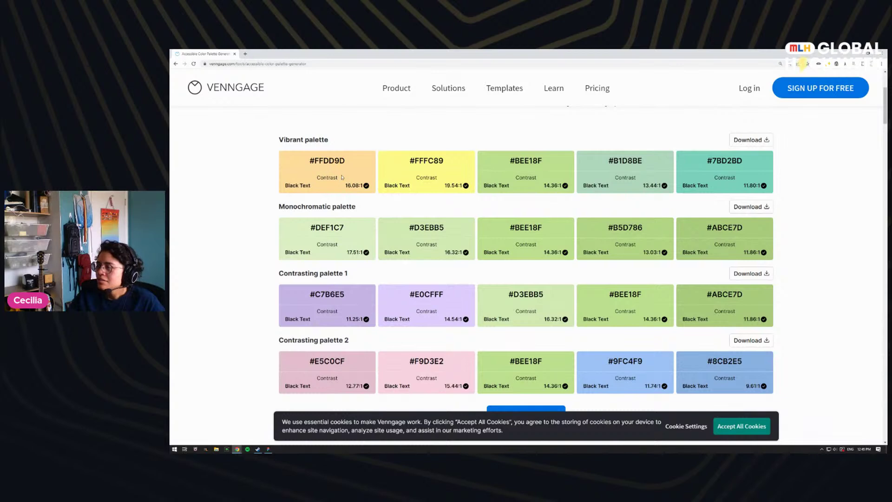
{"action": "scroll", "coordinate": [820, 194], "scroll_direction": "down", "scroll_amount": 3}
{"action": "scroll", "coordinate": [820, 195], "scroll_direction": "up", "scroll_amount": 3}
Step: Select the hex code #7BD2BD on the last swatch of the vibrant palette
{"action": "left_click_drag", "start_coordinate": [304, 140], "coordinate": [607, 161]}
{"action": "left_click", "coordinate": [710, 167]}
{"action": "left_click_drag", "start_coordinate": [744, 161], "coordinate": [706, 162]}
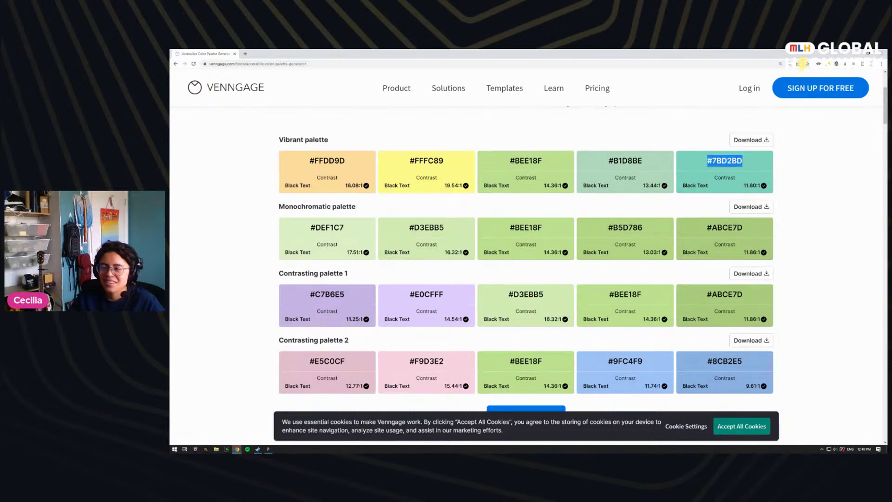
Step: Select the hex code FFDD9D on the vibrant palette's first swatch, clear the selection and download the vibrant palette
{"action": "left_click_drag", "start_coordinate": [345, 162], "coordinate": [315, 161]}
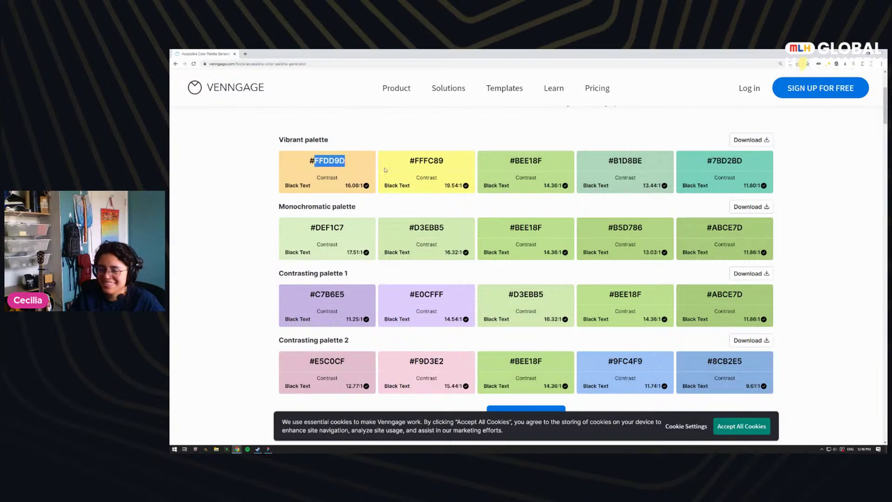
{"action": "left_click", "coordinate": [433, 163]}
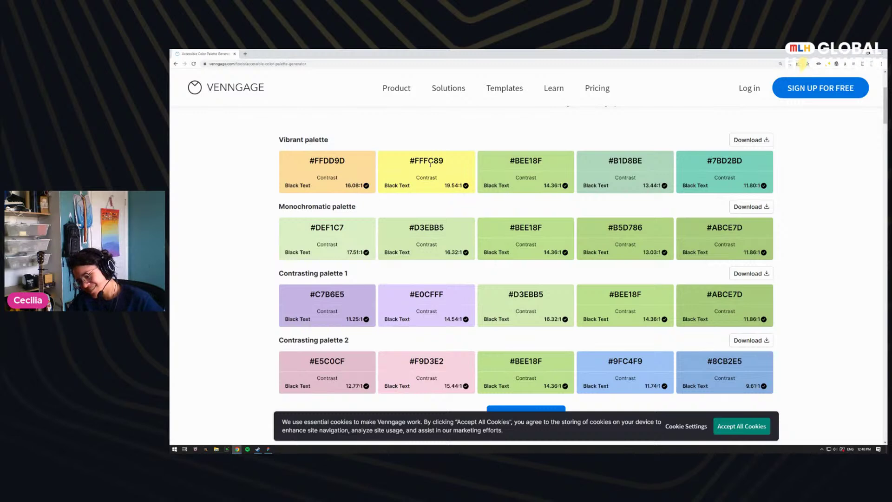
{"action": "left_click", "coordinate": [749, 140]}
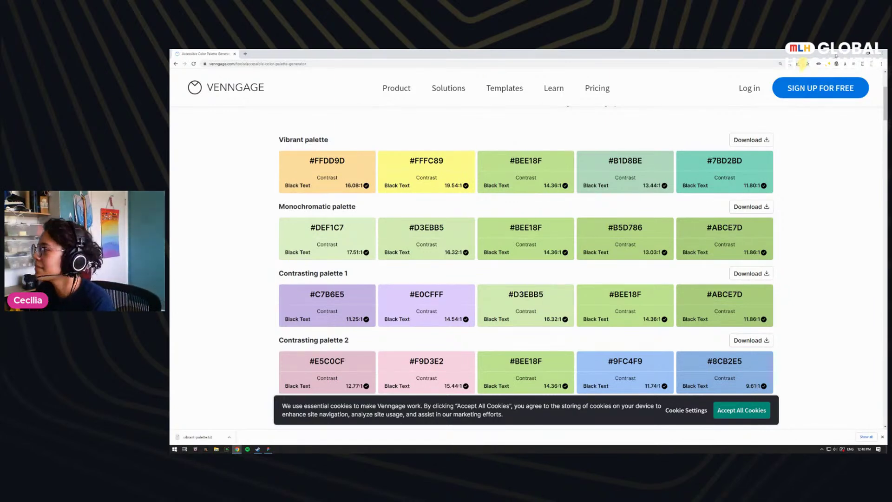
Step: Arrange the windows side by side, with the Figma mockup on one half of the screen and the Venngage palettes on the other
{"action": "key", "text": "super+Right"}
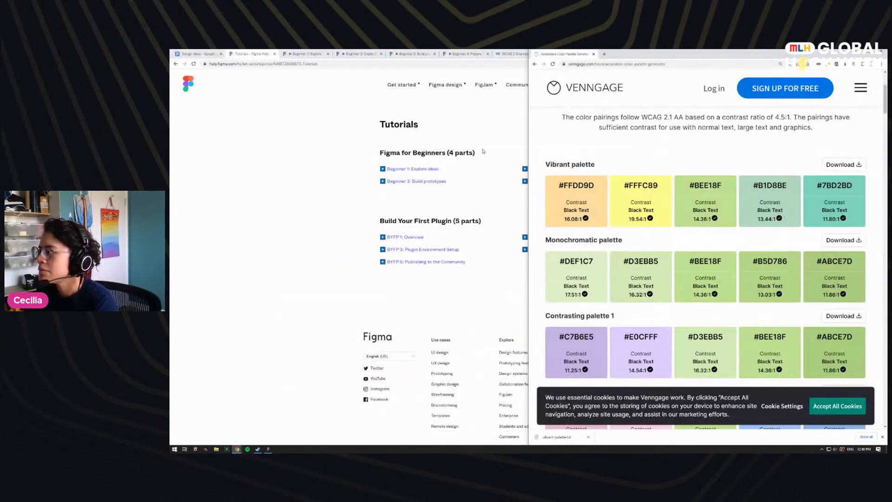
{"action": "left_click", "coordinate": [269, 449]}
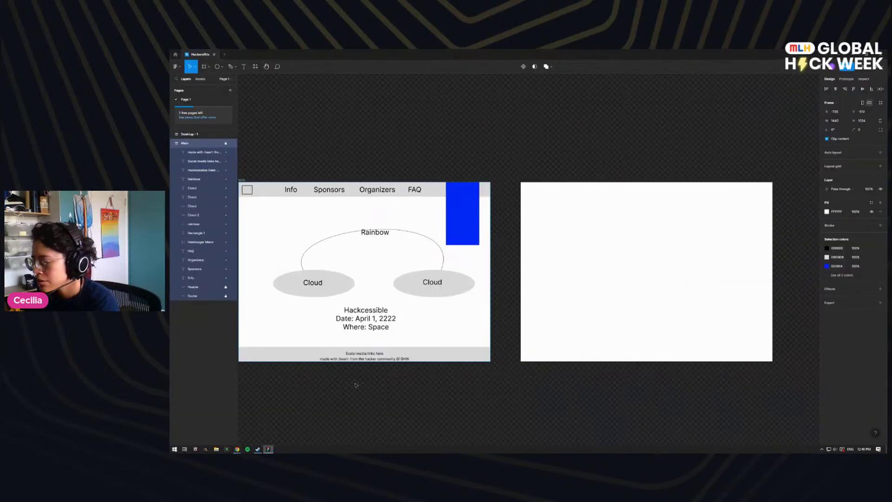
{"action": "key", "text": "super+Left"}
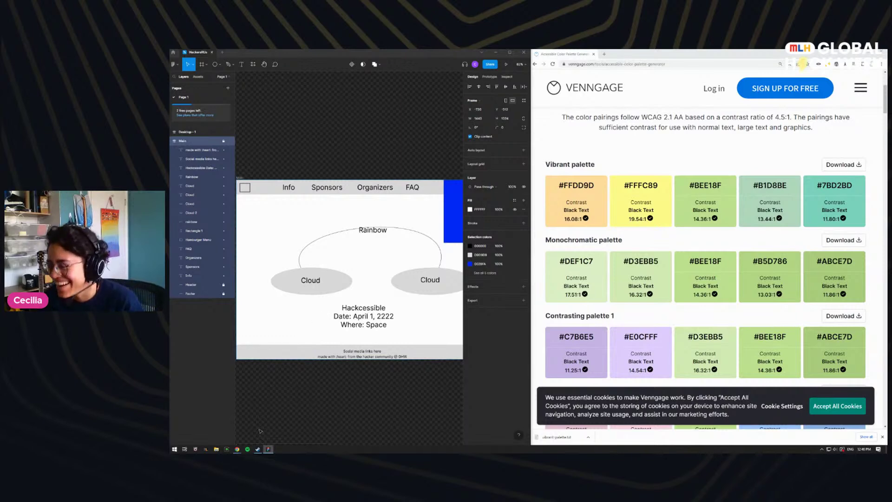
{"action": "left_click", "coordinate": [186, 134]}
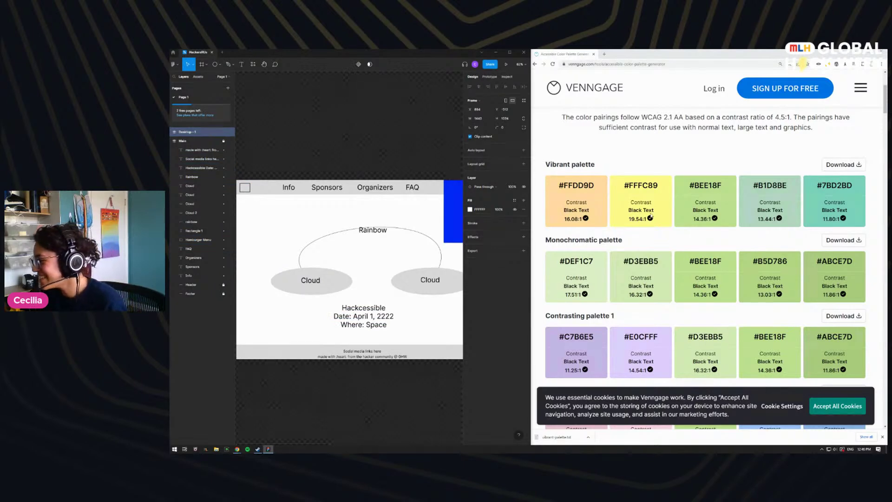
{"action": "left_click", "coordinate": [215, 64]}
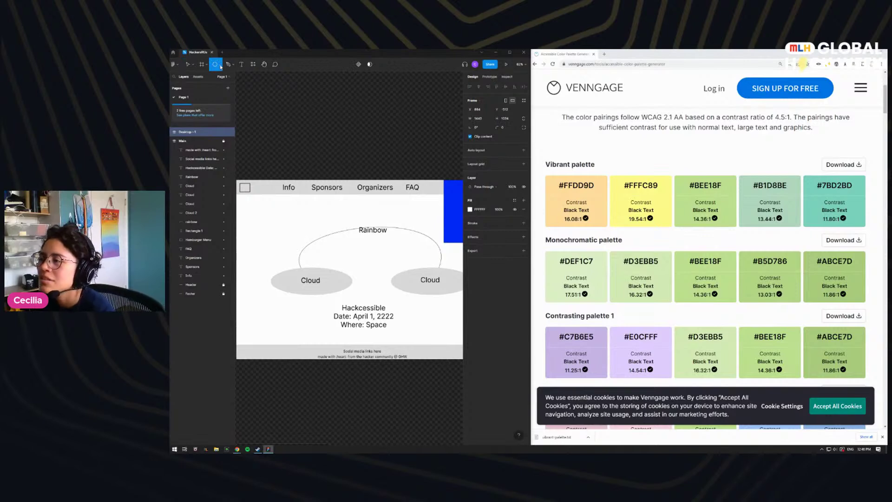
{"action": "left_click", "coordinate": [220, 64]}
{"action": "left_click", "coordinate": [214, 98]}
{"action": "left_click_drag", "start_coordinate": [311, 108], "coordinate": [349, 134]}
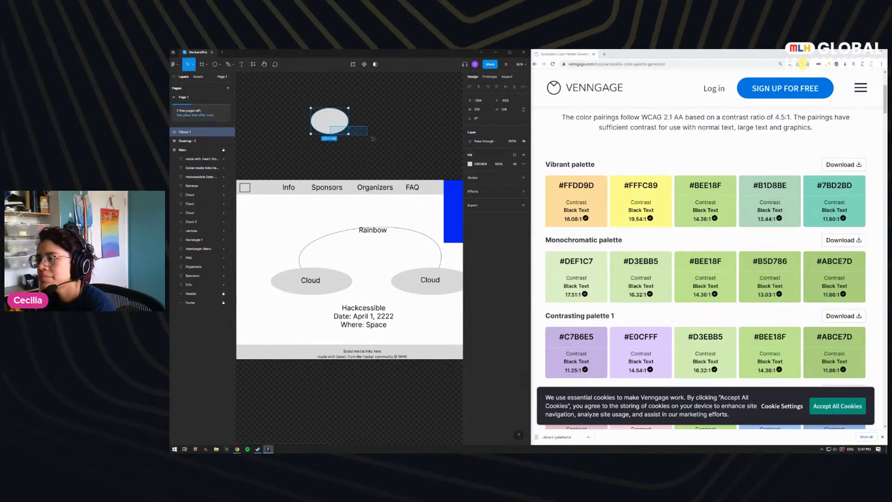
{"action": "left_click_drag", "start_coordinate": [333, 119], "coordinate": [371, 122]}
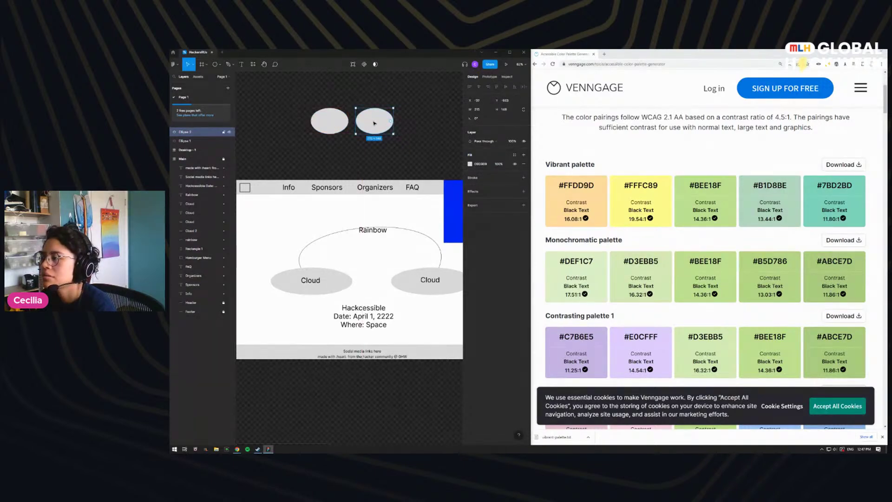
{"action": "double_click", "coordinate": [367, 120]}
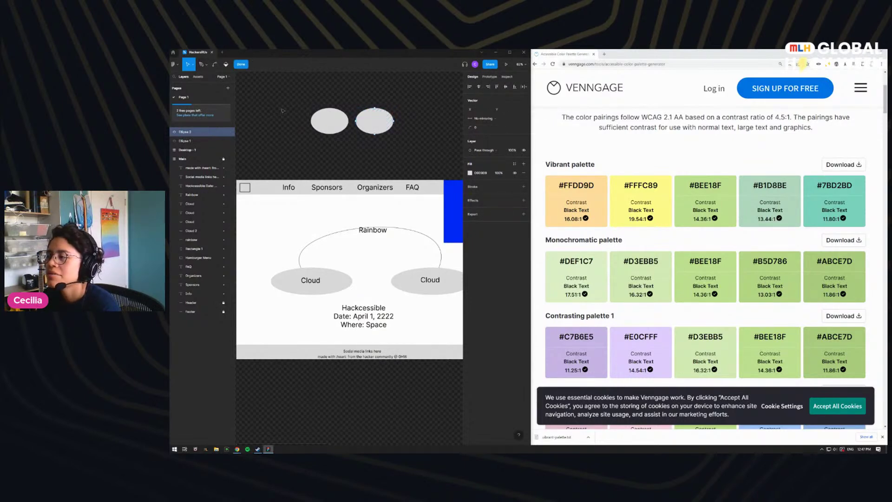
{"action": "left_click", "coordinate": [206, 65]}
{"action": "left_click", "coordinate": [225, 65]}
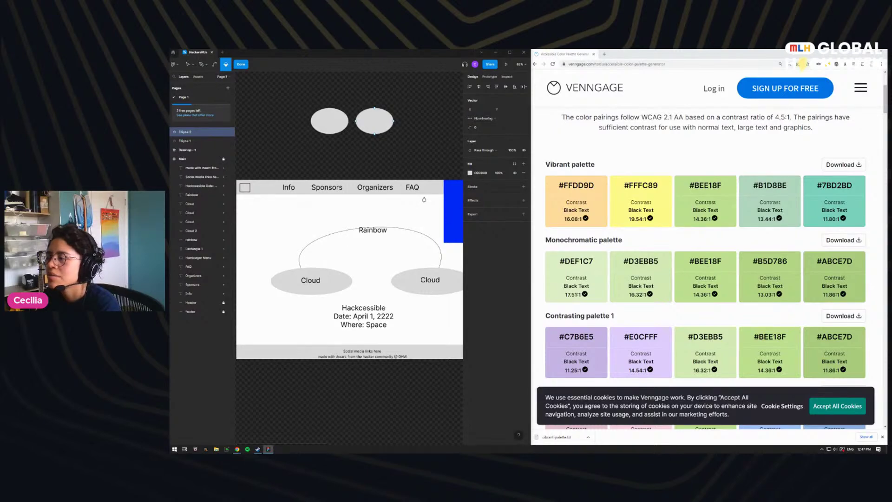
{"action": "left_click", "coordinate": [242, 64]}
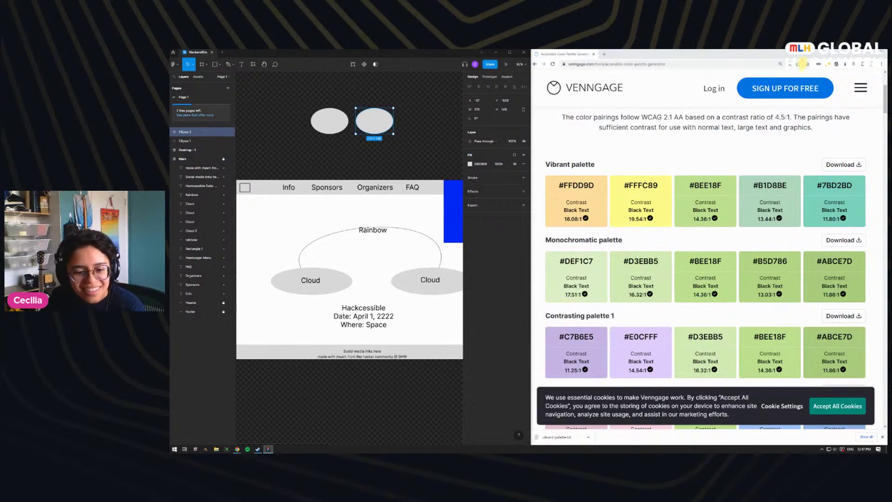
{"action": "key", "text": "Delete"}
{"action": "left_click", "coordinate": [331, 125]}
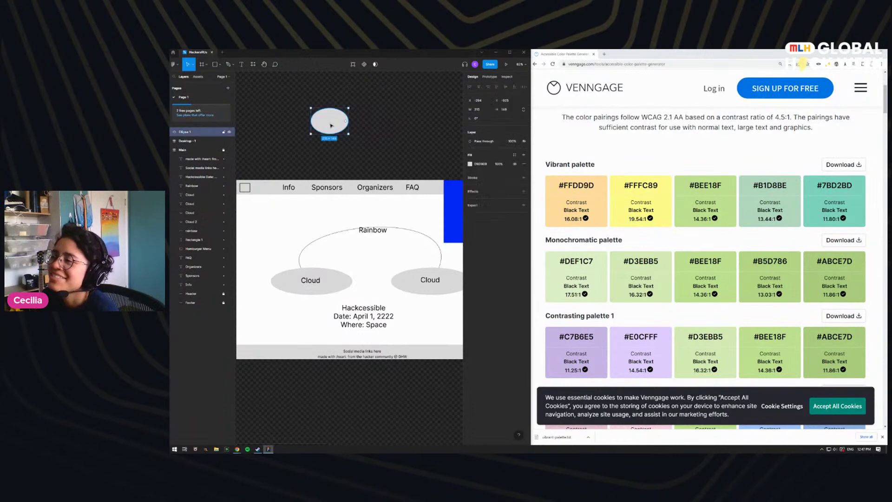
{"action": "key", "text": "Delete"}
Step: Draw a circle about 160 px in diameter on the empty canvas above the Main frame
{"action": "left_click", "coordinate": [219, 65]}
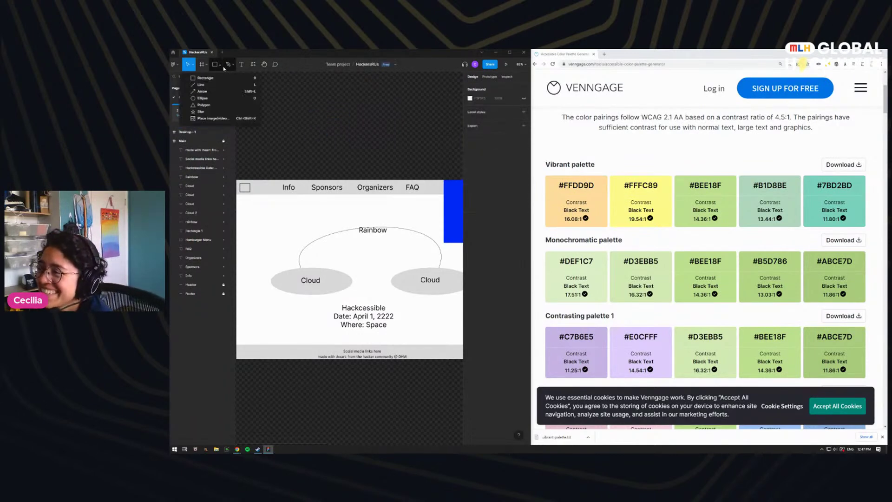
{"action": "left_click", "coordinate": [222, 99]}
{"action": "left_click_drag", "start_coordinate": [316, 110], "coordinate": [344, 138]}
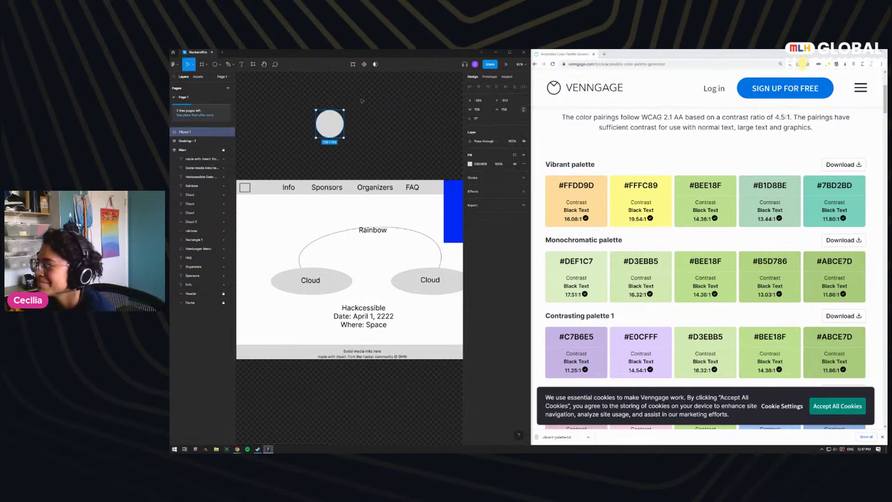
Step: Duplicate the circle four times, arranging three circles in an upper row and two centered in a row beneath them
{"action": "left_click_drag", "start_coordinate": [328, 128], "coordinate": [362, 125]}
{"action": "left_click_drag", "start_coordinate": [330, 126], "coordinate": [330, 159]}
{"action": "left_click", "coordinate": [366, 131]}
{"action": "left_click_drag", "start_coordinate": [367, 131], "coordinate": [366, 159]}
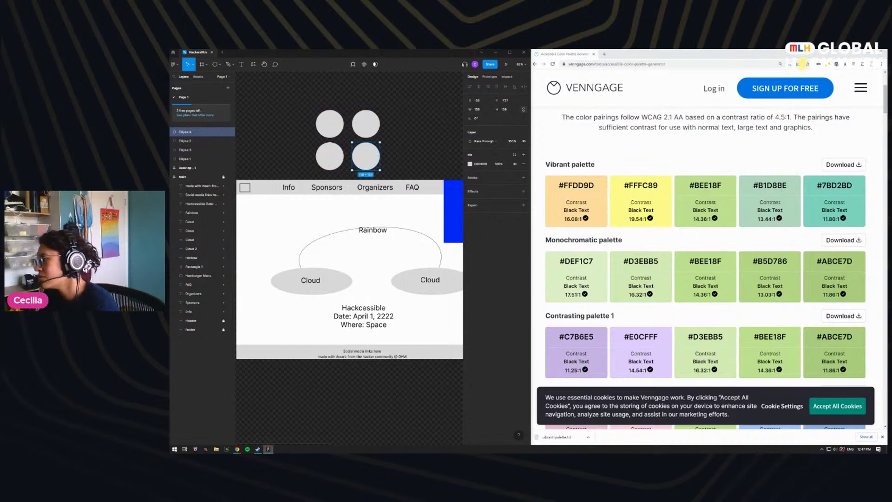
{"action": "left_click_drag", "start_coordinate": [322, 130], "coordinate": [287, 131]}
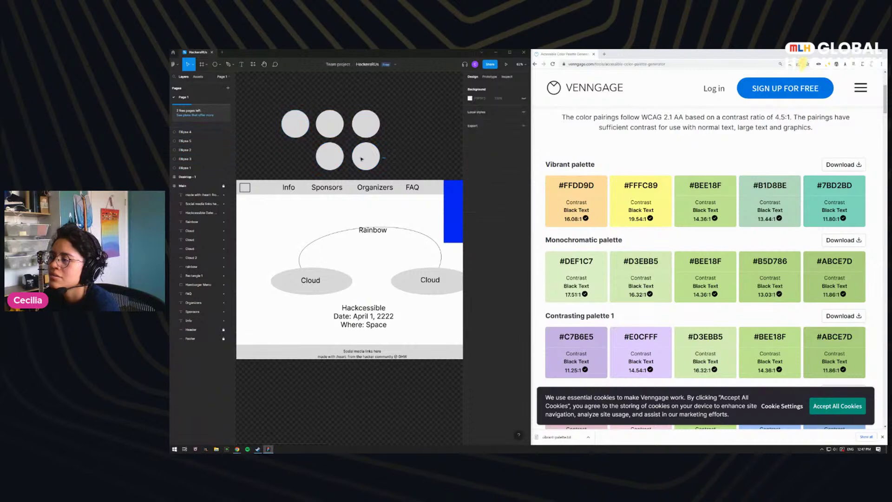
{"action": "left_click", "coordinate": [364, 161]}
{"action": "left_click", "coordinate": [328, 159], "text": "shift"}
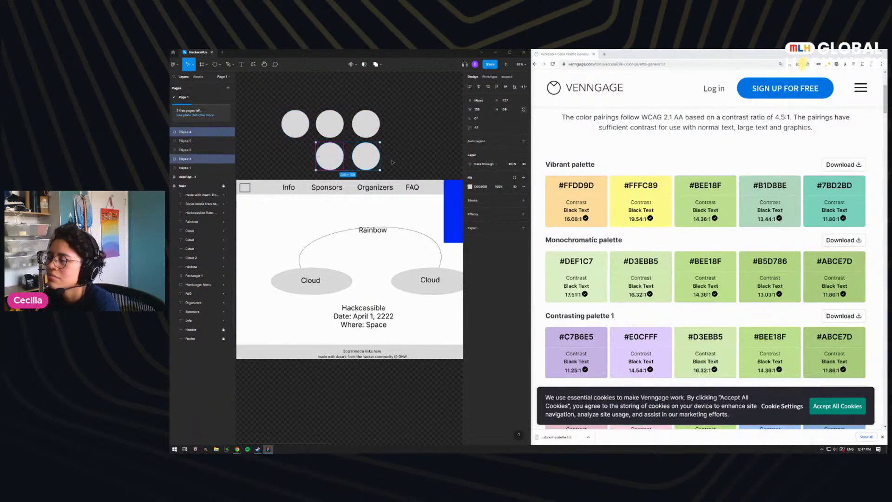
{"action": "mouse_move", "coordinate": [328, 158]}
{"action": "left_mouse_down"}
{"action": "mouse_move", "coordinate": [318, 158]}
{"action": "mouse_move", "coordinate": [316, 170]}
{"action": "left_mouse_up"}
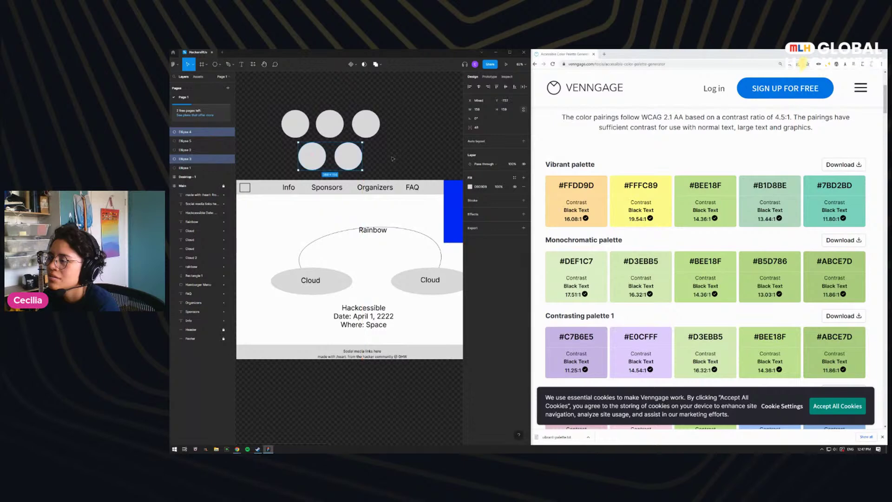
Step: Fill the first circle of the upper row with the vibrant palette's orange, FFDD9D
{"action": "left_click", "coordinate": [296, 123]}
{"action": "left_click", "coordinate": [474, 164]}
{"action": "left_click_drag", "start_coordinate": [595, 185], "coordinate": [564, 185]}
{"action": "type", "text": "FFDD9D"}
{"action": "key", "text": "Return"}
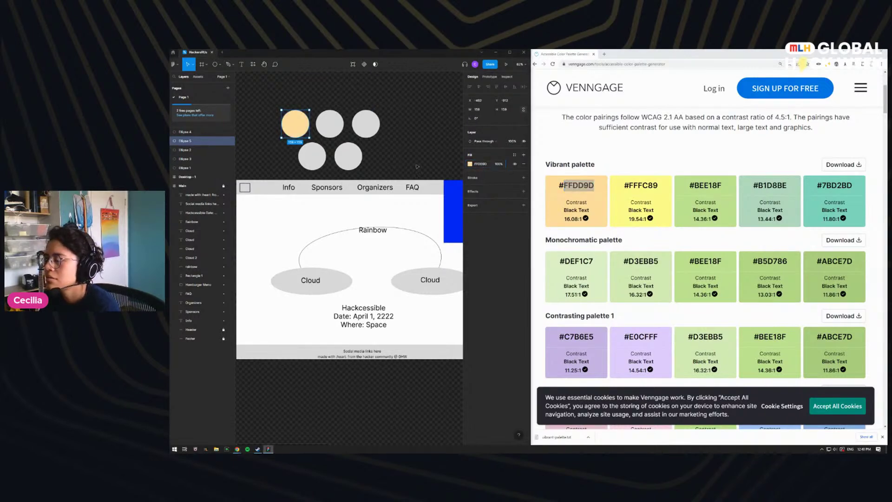
Step: Fill the middle circle of the upper row with the vibrant palette's yellow, FFFC89
{"action": "left_click_drag", "start_coordinate": [659, 185], "coordinate": [629, 185]}
{"action": "left_click", "coordinate": [338, 128]}
{"action": "left_click", "coordinate": [482, 164]}
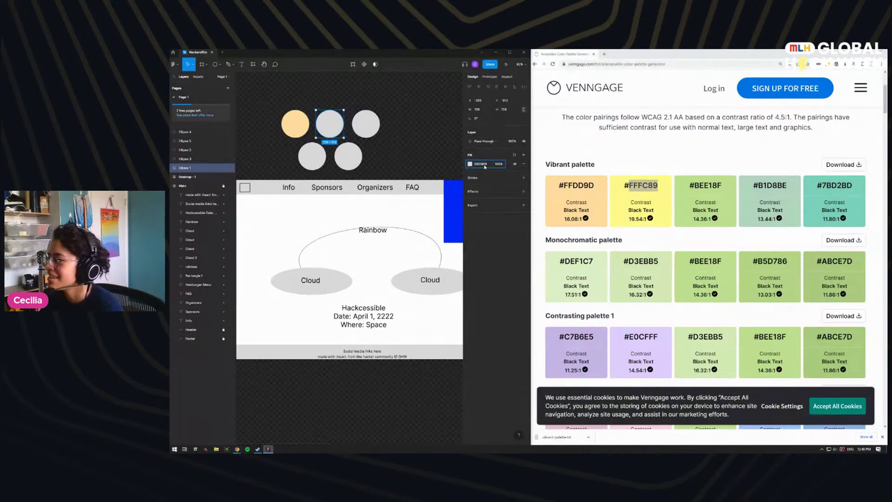
{"action": "left_click_drag", "start_coordinate": [658, 185], "coordinate": [629, 186]}
{"action": "key", "text": "ctrl+c"}
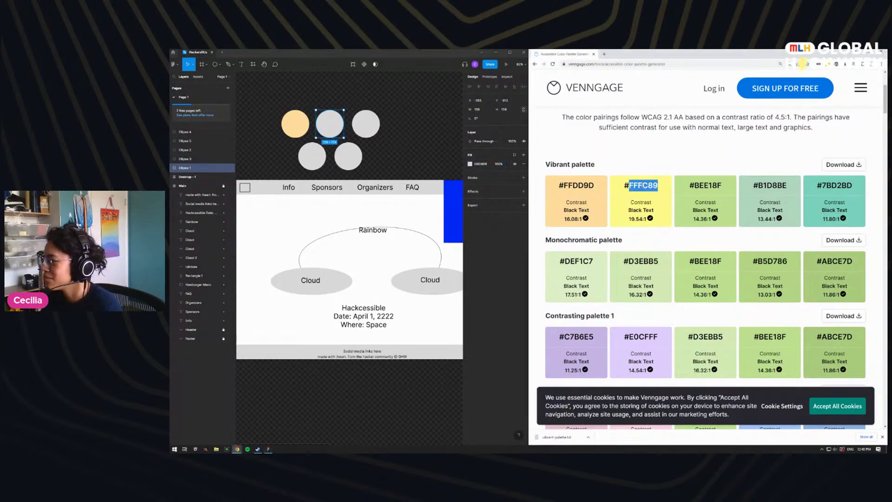
{"action": "left_click", "coordinate": [482, 164]}
{"action": "key", "text": "ctrl+v"}
{"action": "key", "text": "Return"}
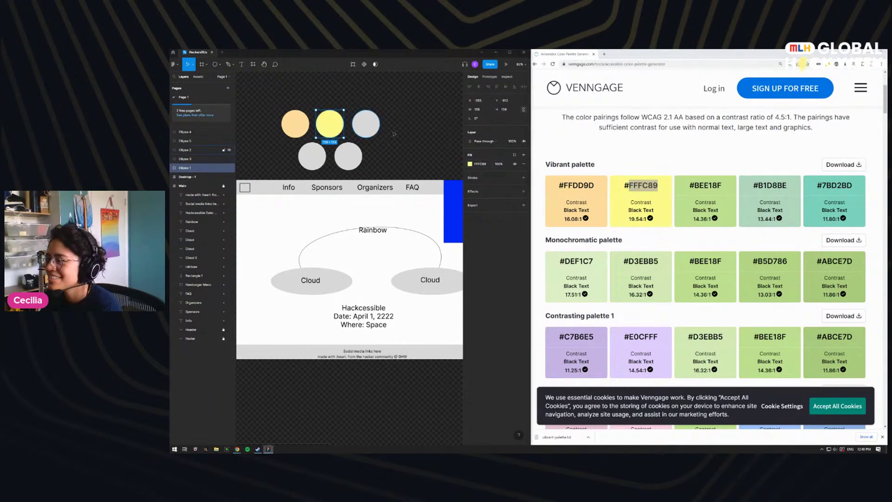
Step: Fill the last circle of the upper row with the vibrant palette's green, BEE18F
{"action": "left_click", "coordinate": [364, 128]}
{"action": "left_click_drag", "start_coordinate": [723, 186], "coordinate": [694, 185]}
{"action": "key", "text": "ctrl+c"}
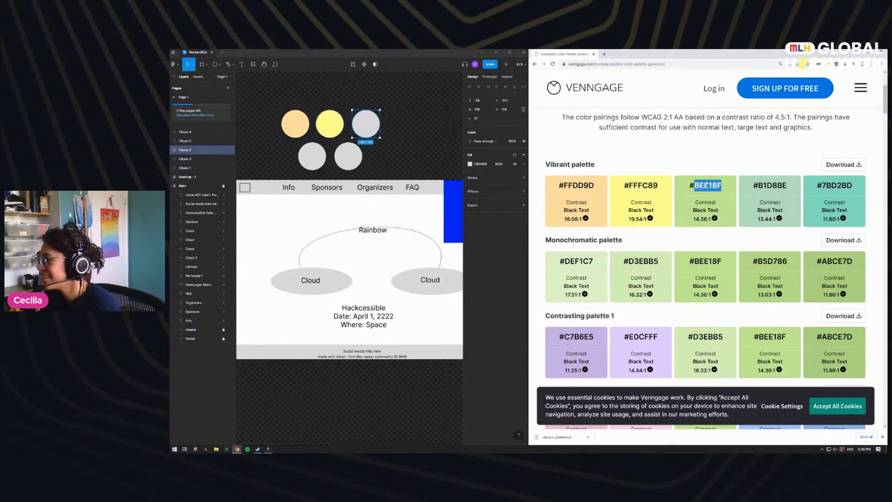
{"action": "left_click", "coordinate": [482, 164]}
{"action": "key", "text": "ctrl+v"}
{"action": "key", "text": "Return"}
Step: Fill the first circle of the lower row with the vibrant palette's pale green, B1D8BE
{"action": "left_click_drag", "start_coordinate": [788, 186], "coordinate": [758, 185]}
{"action": "key", "text": "ctrl+c"}
{"action": "left_click", "coordinate": [312, 156]}
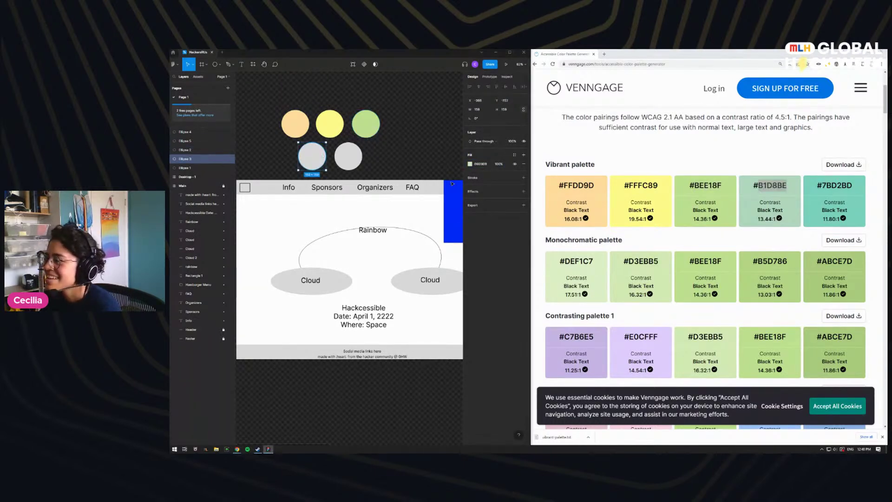
{"action": "left_click", "coordinate": [481, 164]}
{"action": "key", "text": "ctrl+v"}
{"action": "key", "text": "Return"}
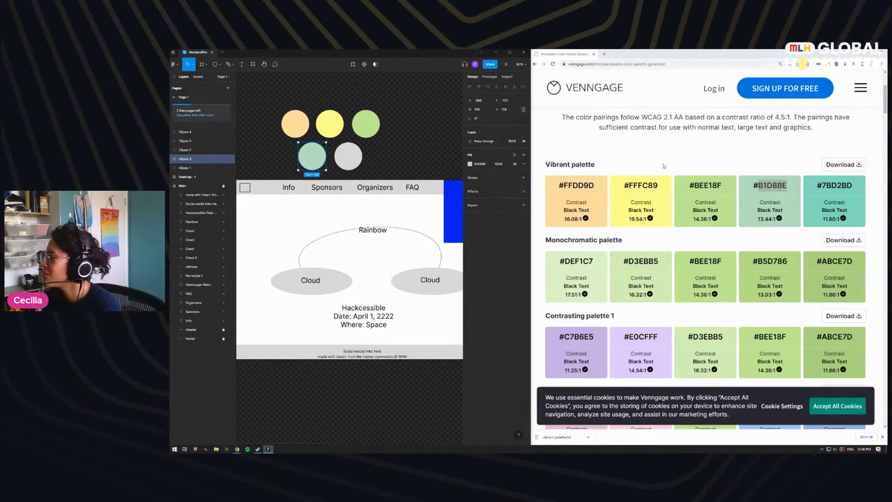
Step: Fill the second circle of the lower row with the vibrant palette's teal, 7BD2BD, and deselect it
{"action": "left_click_drag", "start_coordinate": [852, 185], "coordinate": [822, 186]}
{"action": "key", "text": "ctrl+c"}
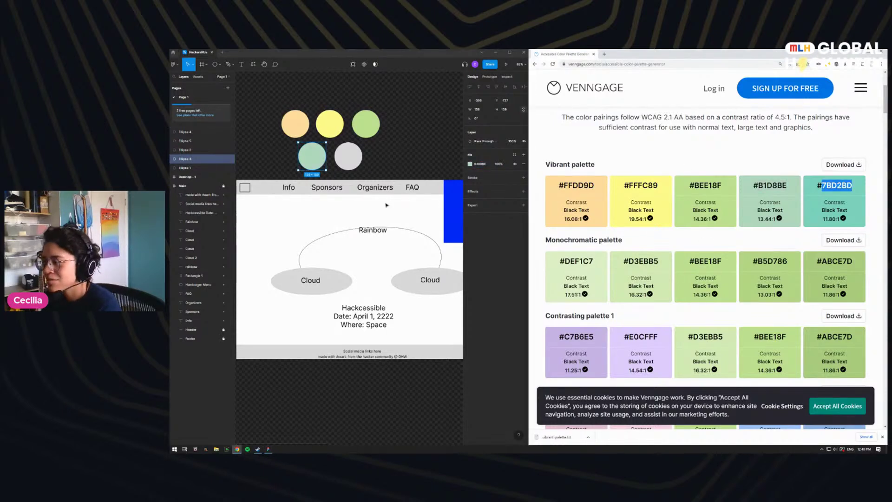
{"action": "left_click", "coordinate": [361, 159]}
{"action": "left_click", "coordinate": [482, 164]}
{"action": "key", "text": "ctrl+v"}
{"action": "key", "text": "Return"}
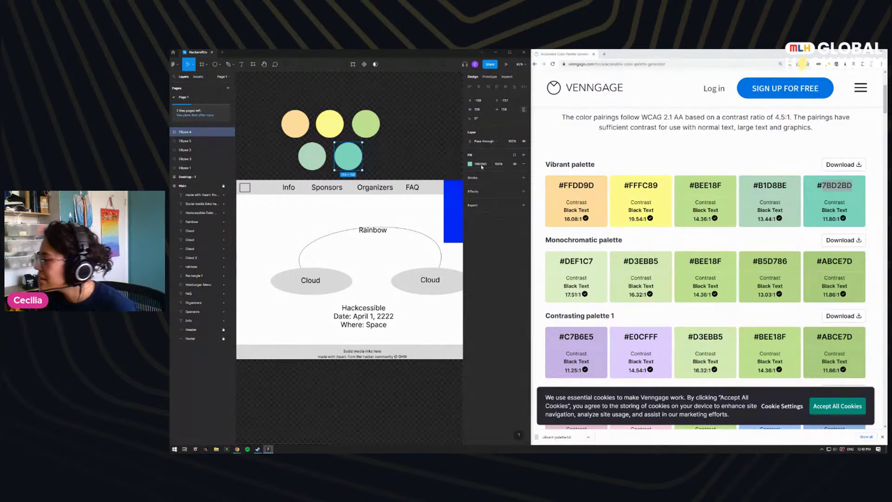
{"action": "left_click", "coordinate": [400, 134]}
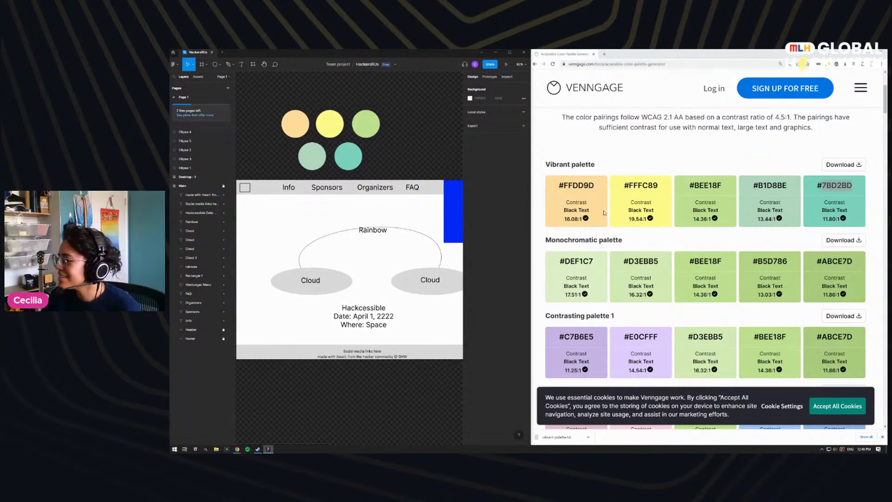
Step: Glance over the Venngage palettes once more, then switch to Figma and maximize its window
{"action": "scroll", "coordinate": [628, 217], "scroll_direction": "down", "scroll_amount": 5}
{"action": "scroll", "coordinate": [627, 217], "scroll_direction": "up", "scroll_amount": 7}
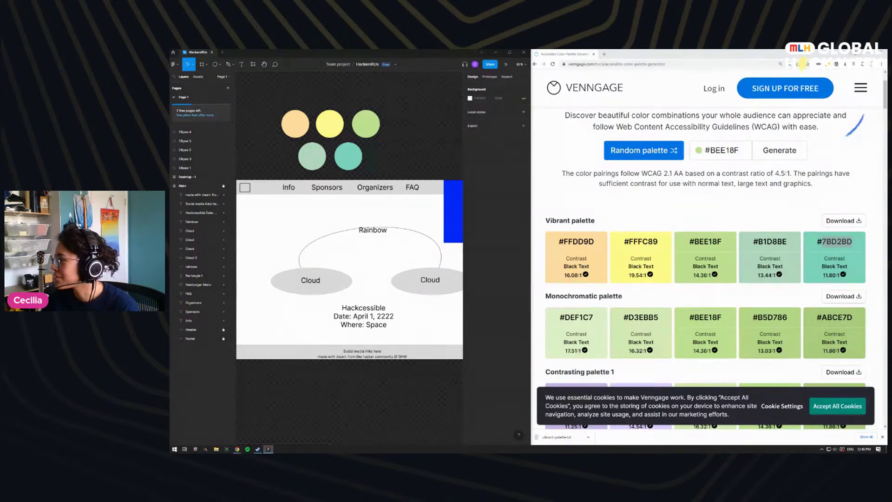
{"action": "left_click", "coordinate": [530, 54]}
{"action": "left_click", "coordinate": [510, 52]}
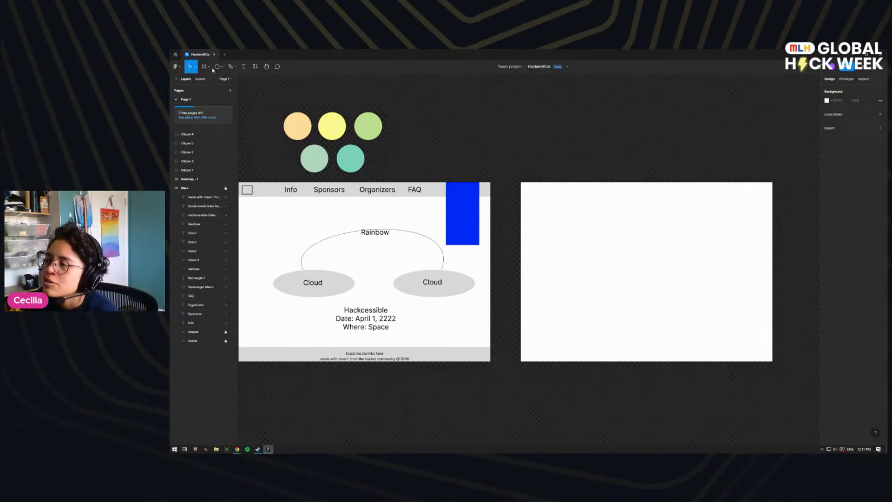
Step: Draw a full-width header rectangle, about 1440 × 130 px, along the top edge of the empty Desktop - 1 frame
{"action": "key", "text": "r"}
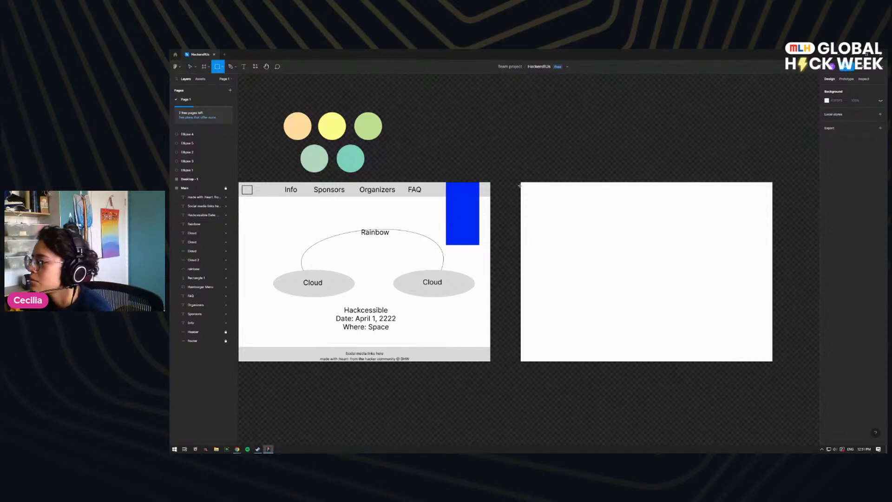
{"action": "mouse_move", "coordinate": [520, 182]}
{"action": "left_mouse_down"}
{"action": "mouse_move", "coordinate": [576, 204]}
{"action": "mouse_move", "coordinate": [773, 205]}
{"action": "left_mouse_up"}
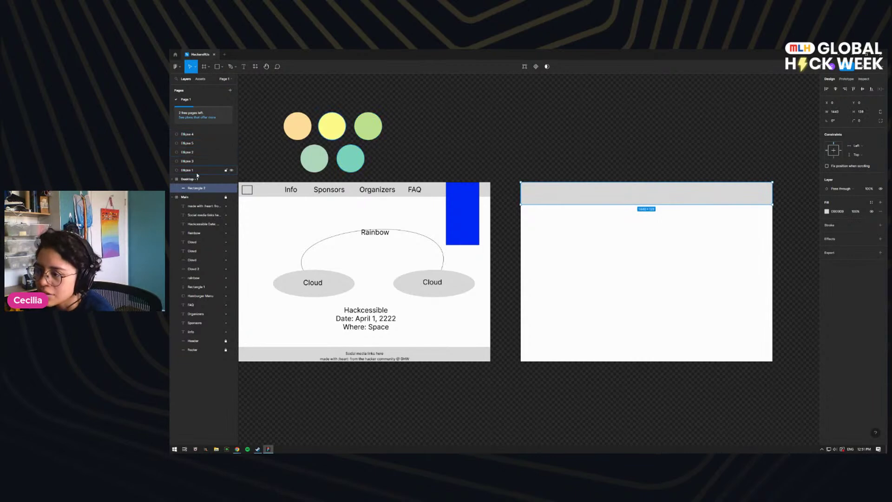
Step: Check which circle each ellipse layer belongs to and move the bright green circle's layer directly above the yellow circle's layer
{"action": "left_click", "coordinate": [188, 135]}
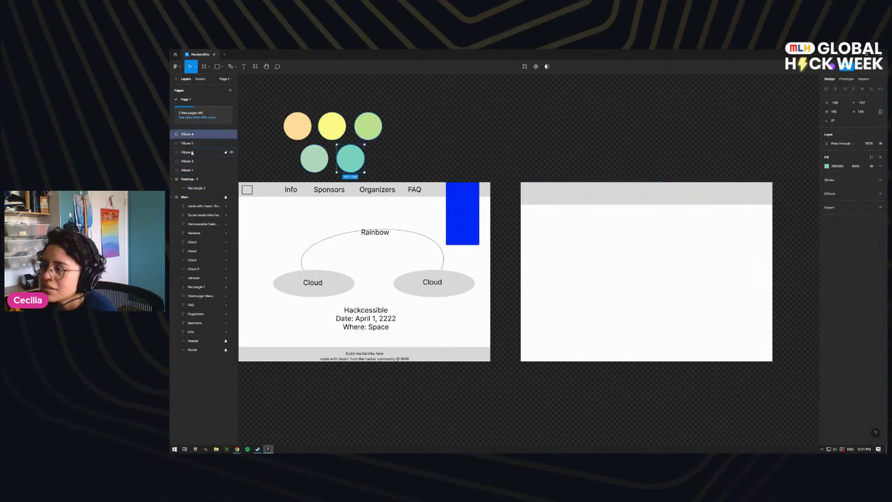
{"action": "left_click", "coordinate": [192, 153]}
{"action": "left_click", "coordinate": [189, 171]}
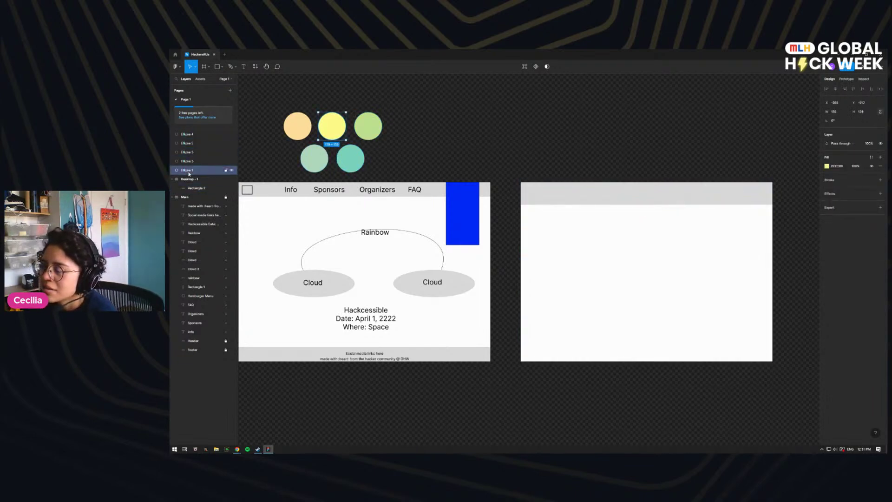
{"action": "left_click", "coordinate": [191, 153]}
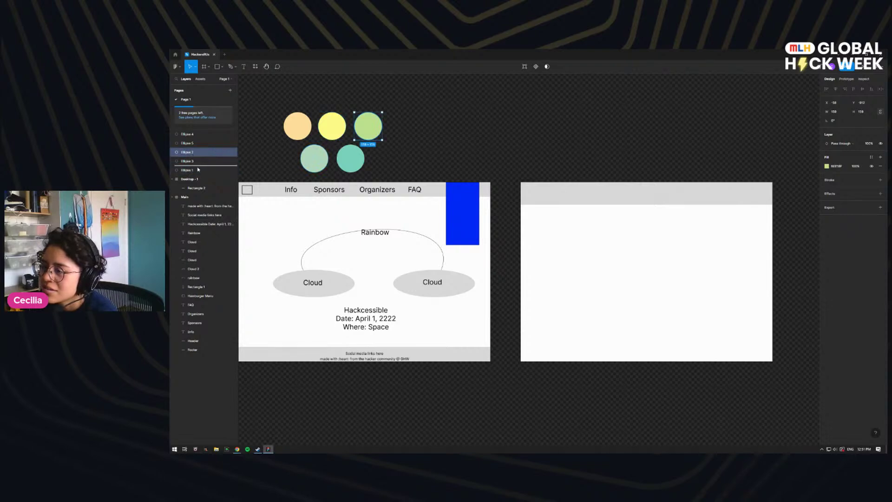
{"action": "left_click", "coordinate": [194, 161]}
{"action": "left_click", "coordinate": [192, 152]}
{"action": "left_click", "coordinate": [190, 144]}
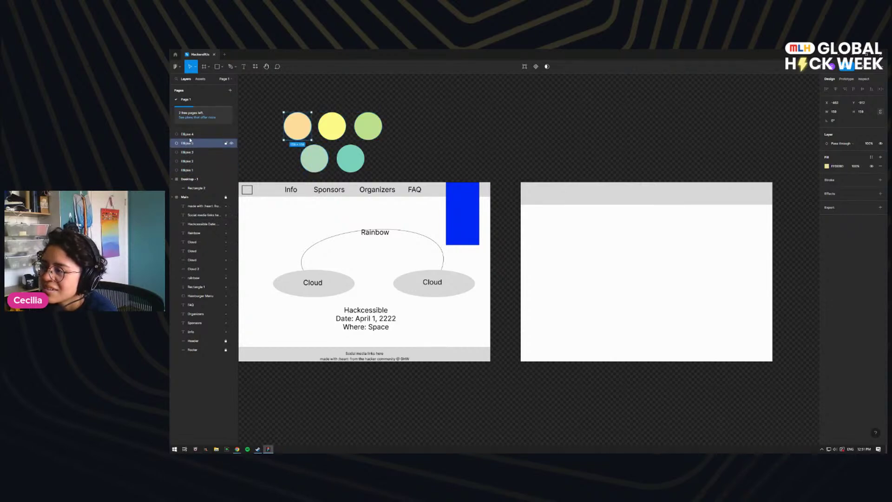
{"action": "left_click", "coordinate": [192, 134]}
Step: Rename the yellow circle's layer to "yellow"
{"action": "left_click", "coordinate": [191, 170]}
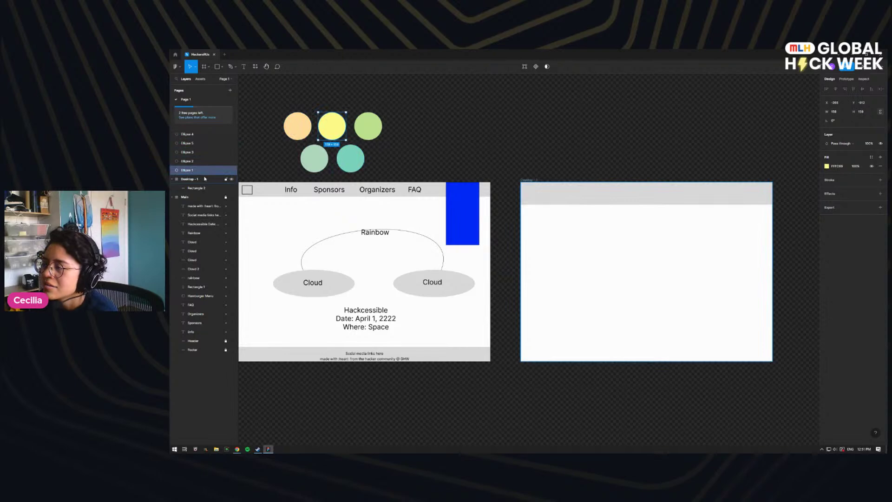
{"action": "double_click", "coordinate": [190, 168]}
{"action": "type", "text": "yellow"}
{"action": "key", "text": "Return"}
Step: Rename the bright green circle's layer to "green" and the pale green circle's layer to "olive"
{"action": "left_click", "coordinate": [189, 162]}
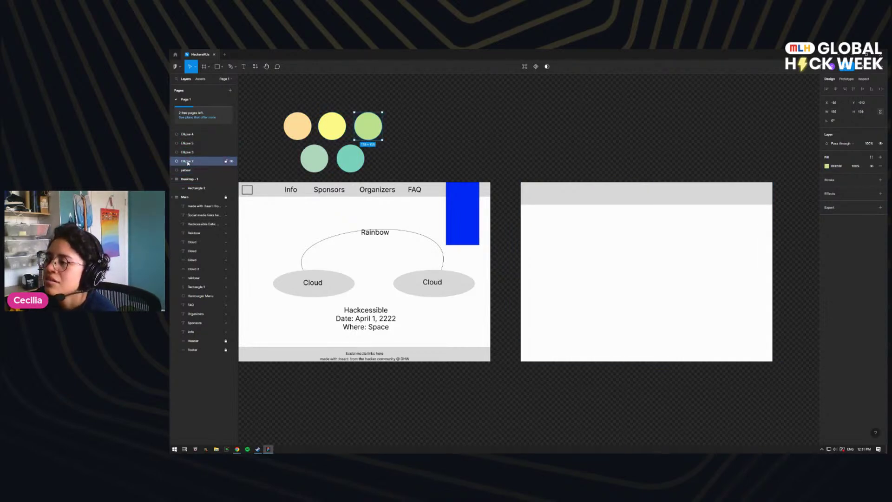
{"action": "double_click", "coordinate": [188, 161]}
{"action": "type", "text": "green"}
{"action": "key", "text": "Return"}
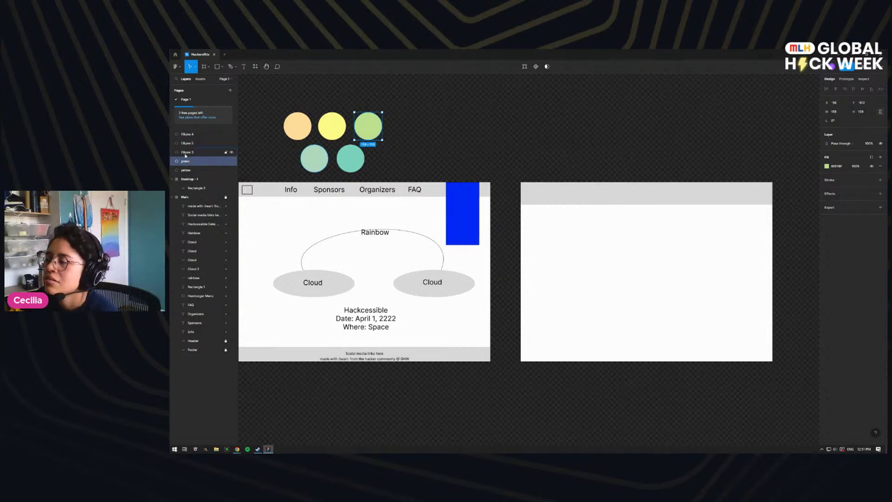
{"action": "left_click", "coordinate": [186, 155]}
{"action": "double_click", "coordinate": [185, 156]}
{"action": "type", "text": "olive"}
{"action": "key", "text": "Return"}
Step: Rename the orange-toned circle's layer to "peach"
{"action": "left_click", "coordinate": [185, 143]}
{"action": "double_click", "coordinate": [186, 143]}
{"action": "type", "text": "peach"}
{"action": "key", "text": "Return"}
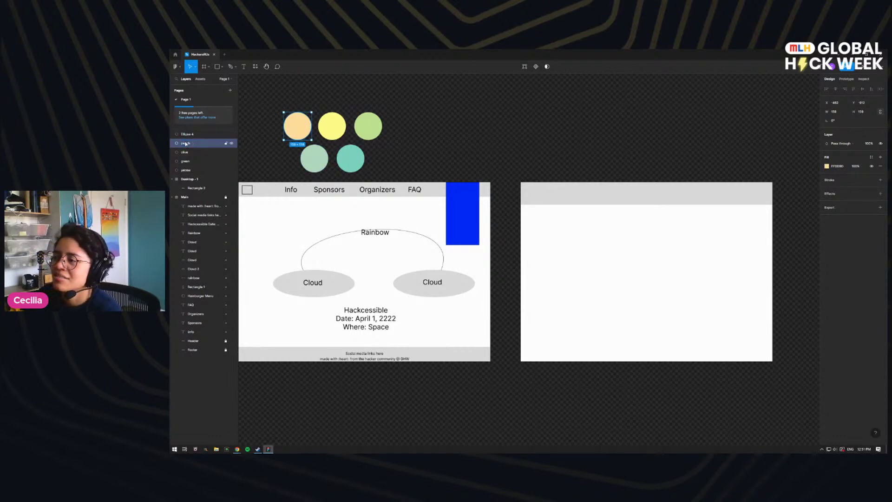
{"action": "left_click", "coordinate": [187, 135]}
{"action": "double_click", "coordinate": [187, 135]}
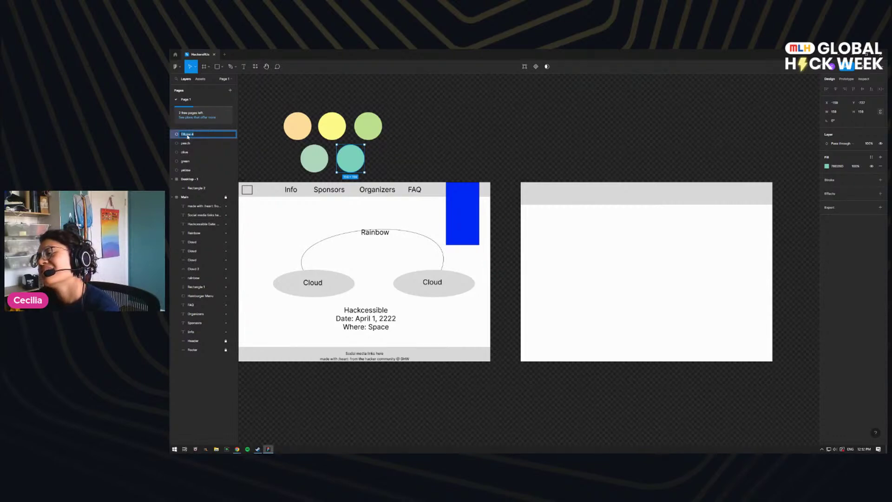
{"action": "type", "text": "tea"}
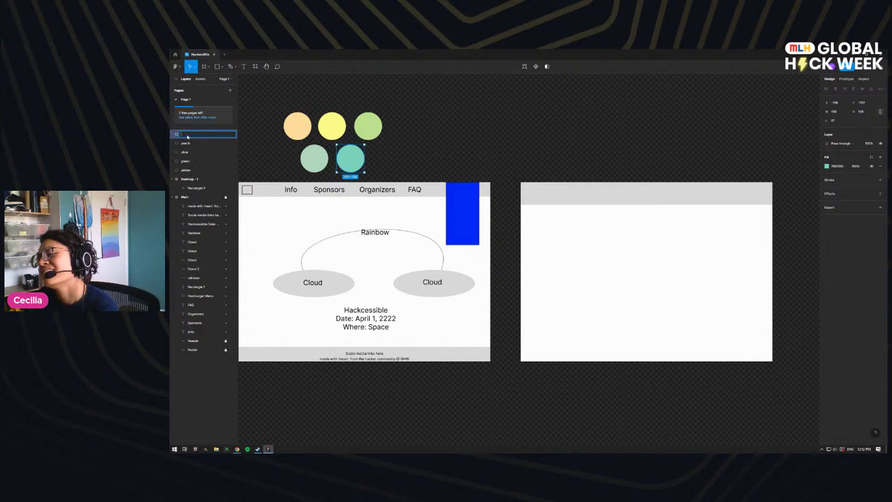
{"action": "left_click", "coordinate": [186, 170]}
Step: Rename the bright green circle's layer to "olive" and the pale green circle's layer to "gray green"
{"action": "left_click", "coordinate": [185, 161]}
{"action": "double_click", "coordinate": [186, 161]}
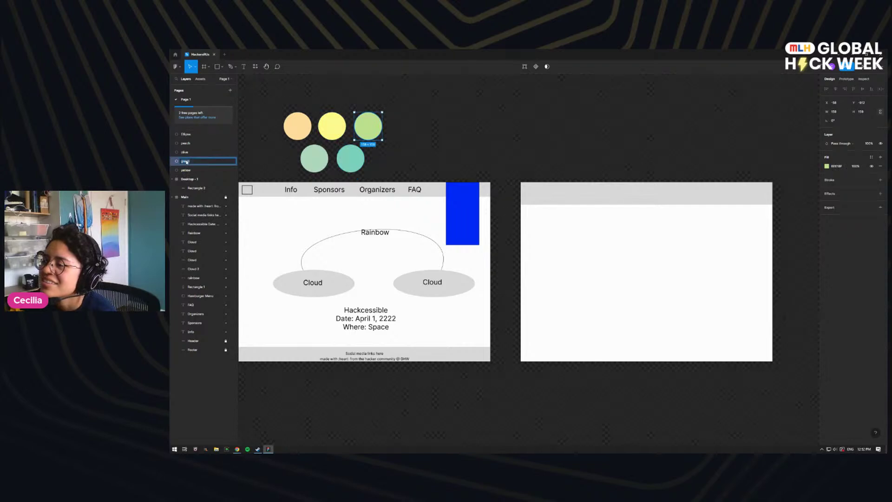
{"action": "type", "text": "pi"}
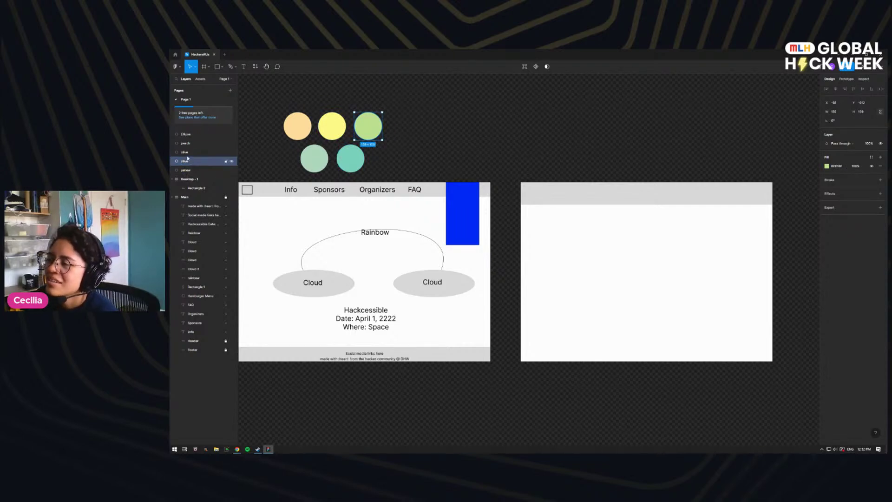
{"action": "double_click", "coordinate": [184, 154]}
{"action": "type", "text": "gray green"}
{"action": "key", "text": "Return"}
Step: Rename the teal circle's layer to "blue green"
{"action": "left_click", "coordinate": [192, 135]}
{"action": "double_click", "coordinate": [192, 135]}
{"action": "type", "text": "te"}
{"action": "type", "text": "ue green"}
{"action": "key", "text": "Return"}
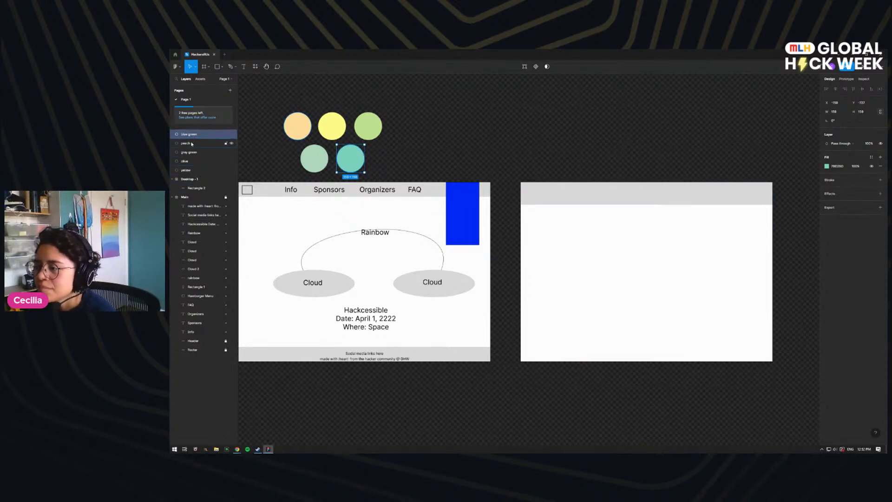
Step: Group the five color swatch layers, from blue green to yellow, and lock the group
{"action": "left_click", "coordinate": [201, 170], "text": "shift"}
{"action": "right_click", "coordinate": [200, 159]}
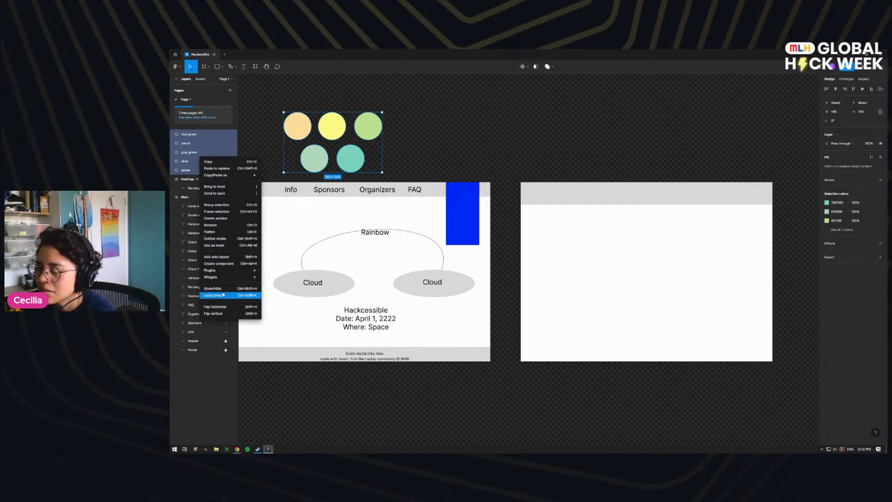
{"action": "left_click", "coordinate": [221, 208]}
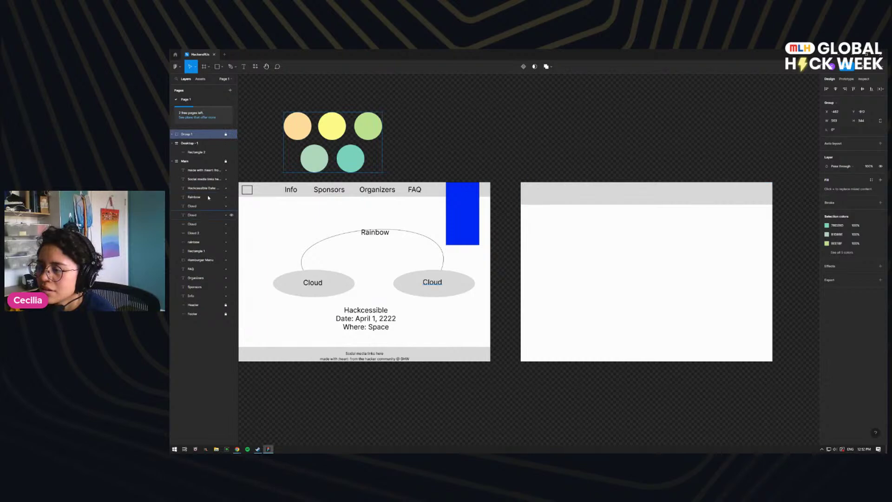
Step: Rename the rectangle layer inside the Desktop - 1 frame to "Header"
{"action": "left_click", "coordinate": [194, 144]}
{"action": "left_click", "coordinate": [194, 153]}
{"action": "double_click", "coordinate": [194, 153]}
{"action": "type", "text": "Header"}
{"action": "key", "text": "Return"}
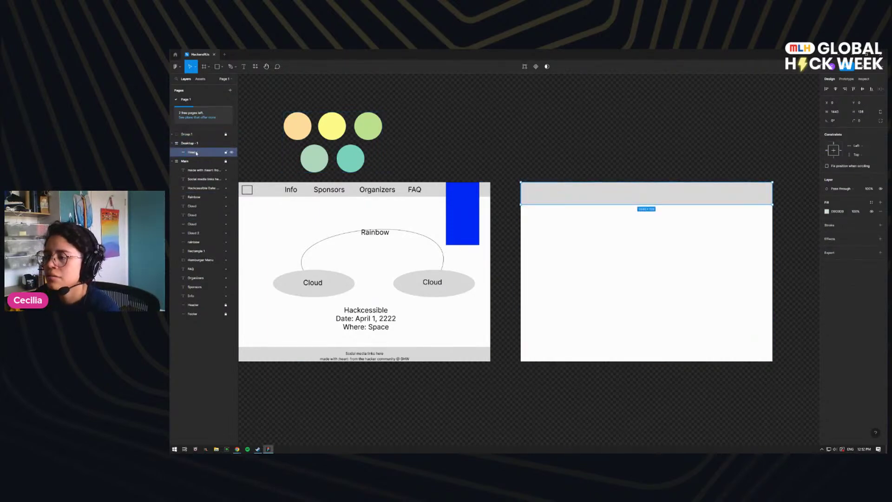
{"action": "double_click", "coordinate": [195, 153]}
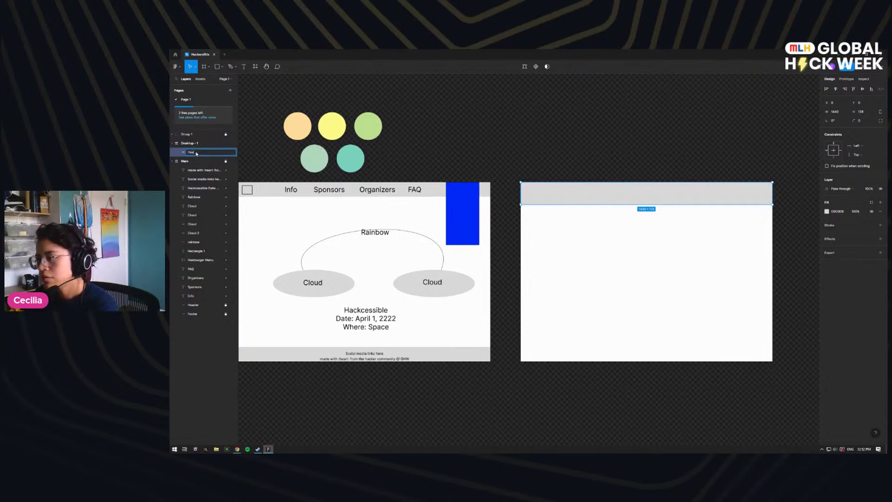
{"action": "key", "text": "Return"}
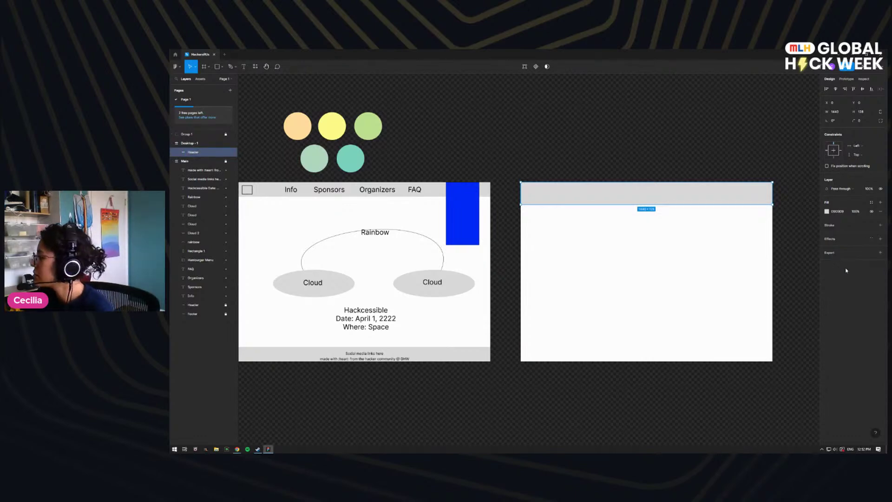
Step: Add a black stroke to the header rectangle and lower the stroke's opacity to 0%
{"action": "left_click", "coordinate": [836, 227]}
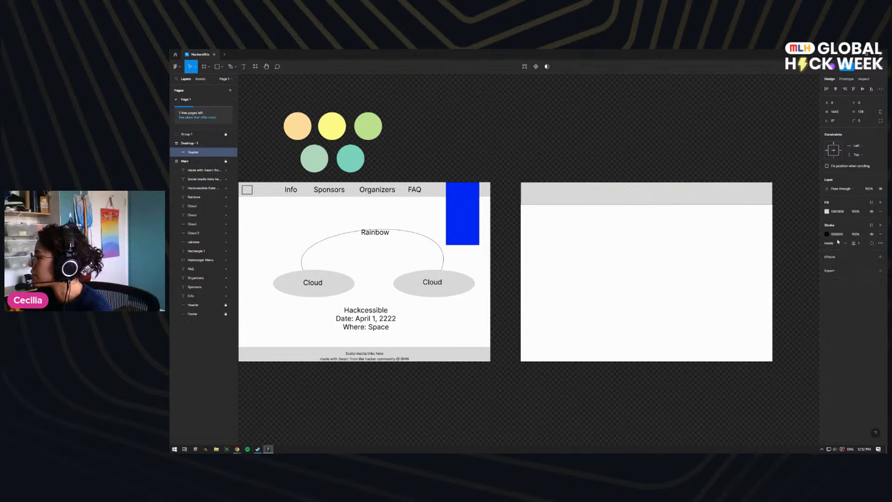
{"action": "left_click", "coordinate": [827, 234]}
{"action": "left_click", "coordinate": [774, 324]}
{"action": "left_click", "coordinate": [815, 235]}
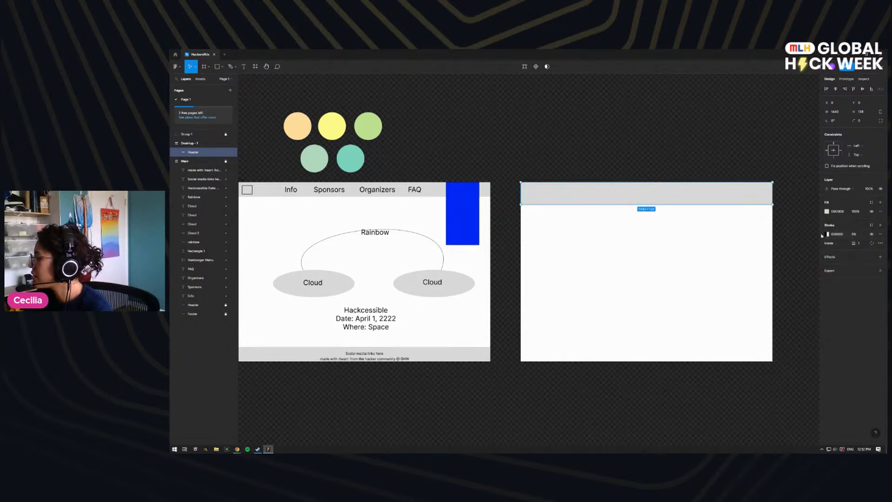
Step: Toggle the header rectangle's fill visibility, remove the fill and add a gray fill back
{"action": "left_click", "coordinate": [834, 212]}
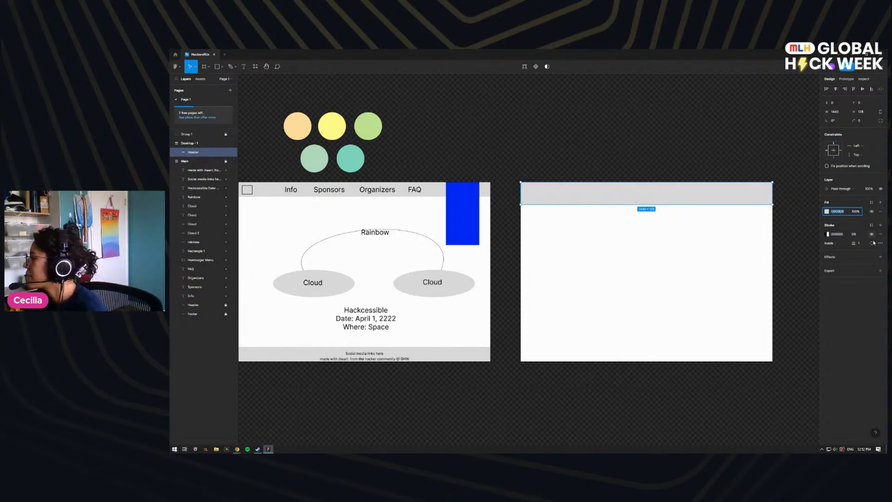
{"action": "left_click", "coordinate": [871, 212]}
{"action": "left_click", "coordinate": [871, 212]}
{"action": "left_click", "coordinate": [880, 212]}
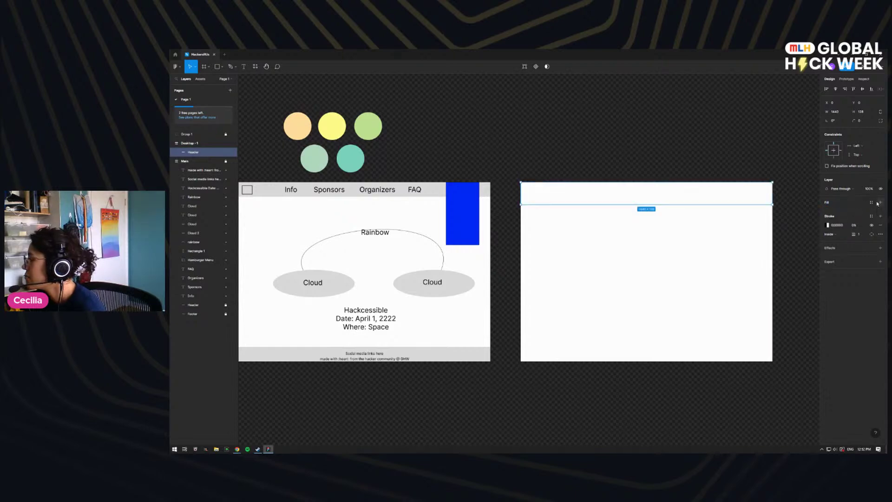
{"action": "left_click", "coordinate": [647, 195]}
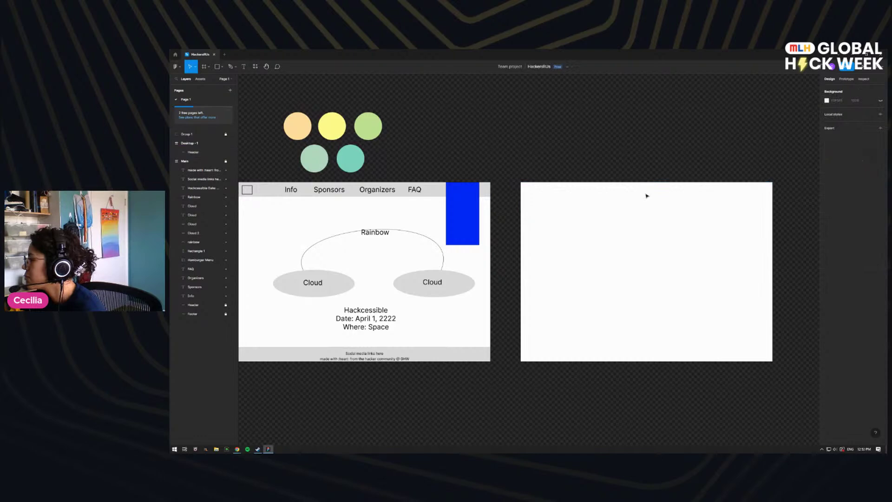
{"action": "left_click", "coordinate": [662, 204]}
{"action": "left_click", "coordinate": [881, 202]}
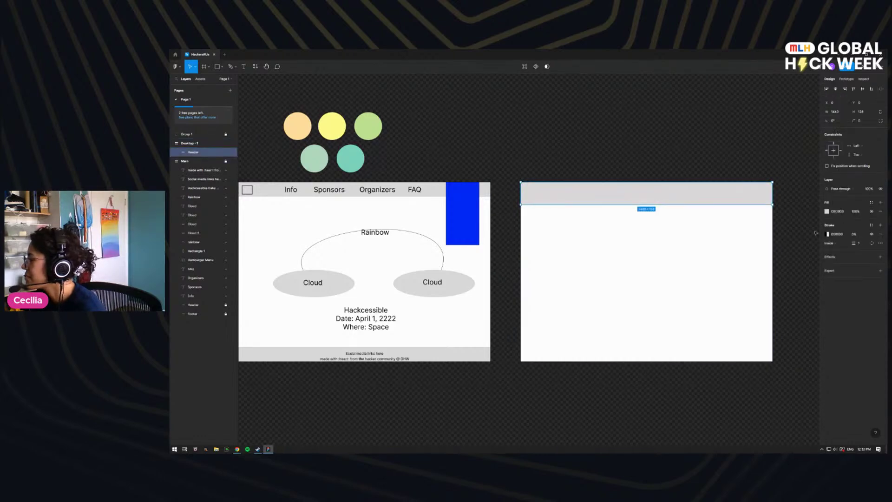
{"action": "left_click", "coordinate": [872, 203]}
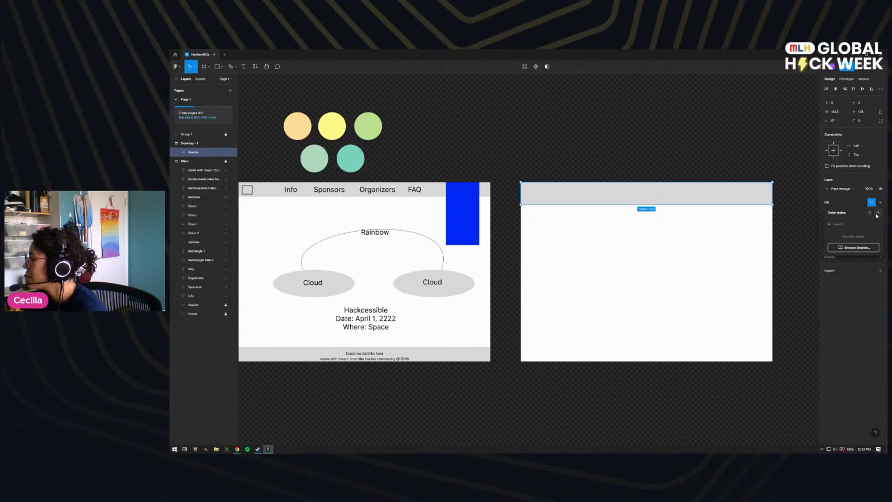
{"action": "left_click", "coordinate": [878, 213]}
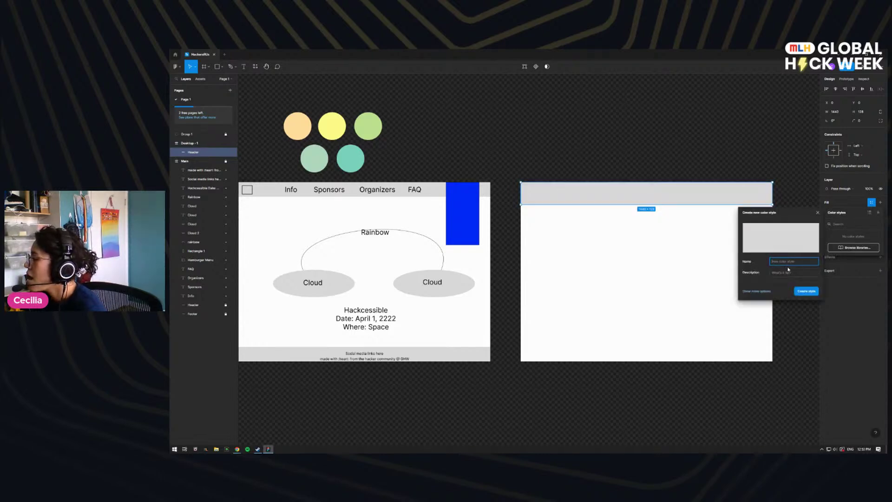
{"action": "left_click", "coordinate": [817, 213]}
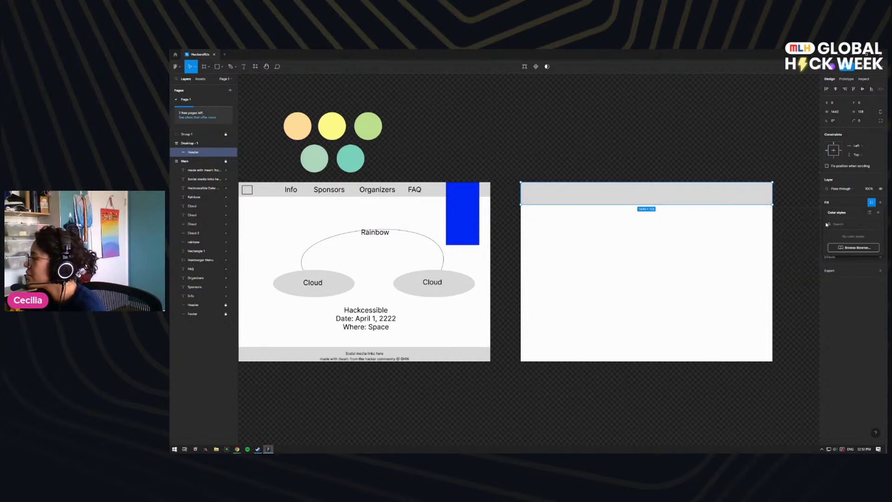
{"action": "left_click", "coordinate": [850, 265]}
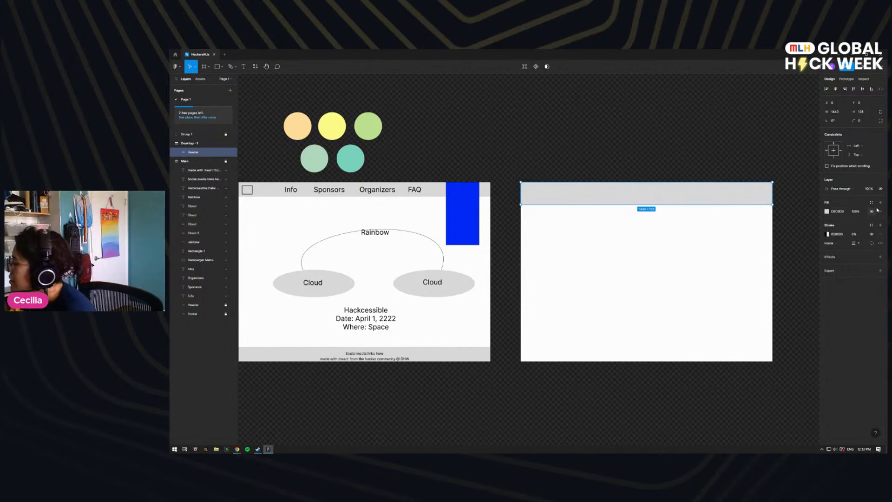
Step: Add a drop shadow effect to the header rectangle, keeping the effect type unchanged after viewing the alternatives
{"action": "left_click", "coordinate": [880, 257]}
{"action": "left_click", "coordinate": [852, 268]}
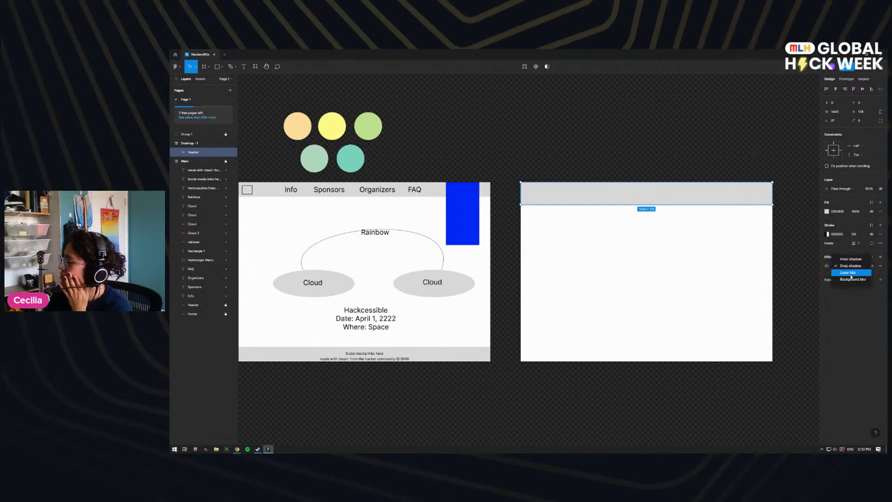
{"action": "left_click", "coordinate": [857, 313]}
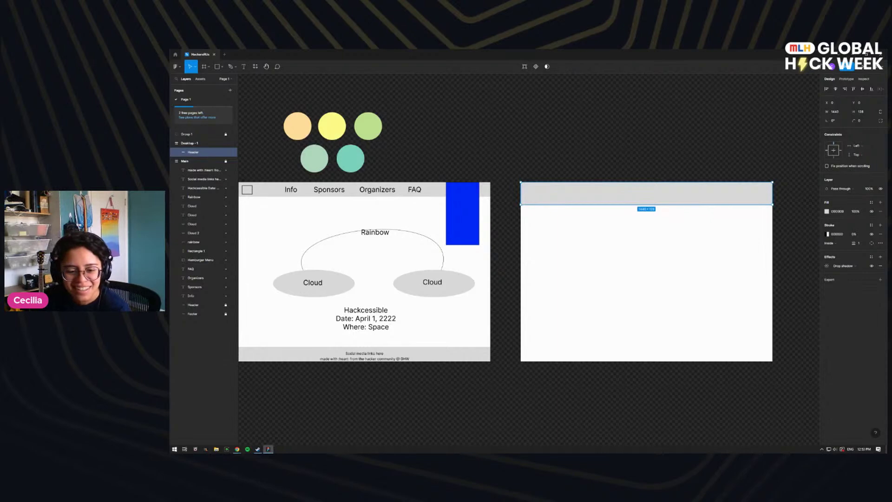
Step: Fill the header rectangle with the pale green sampled from the lower row's first circle, and deselect it
{"action": "left_click", "coordinate": [835, 212]}
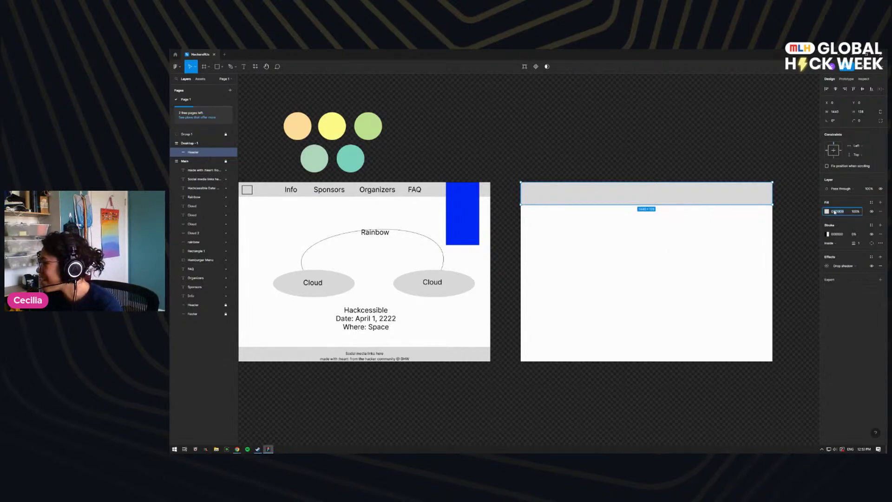
{"action": "left_click", "coordinate": [827, 212]}
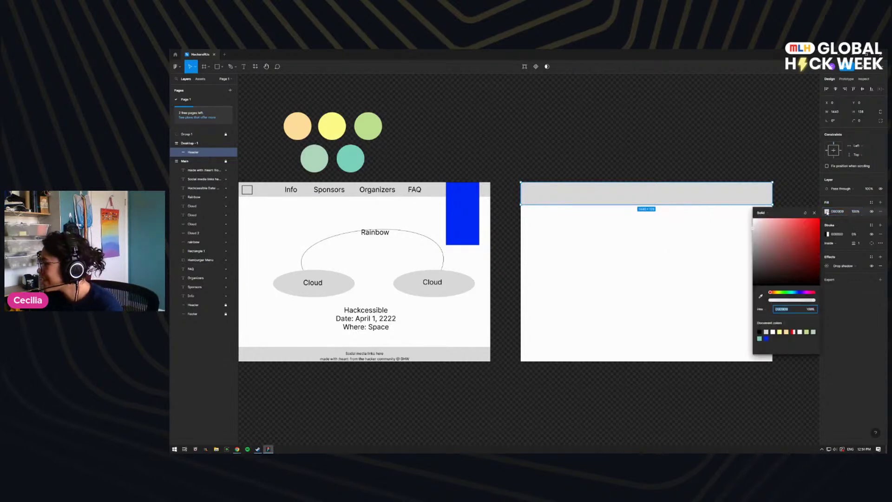
{"action": "left_click", "coordinate": [760, 296]}
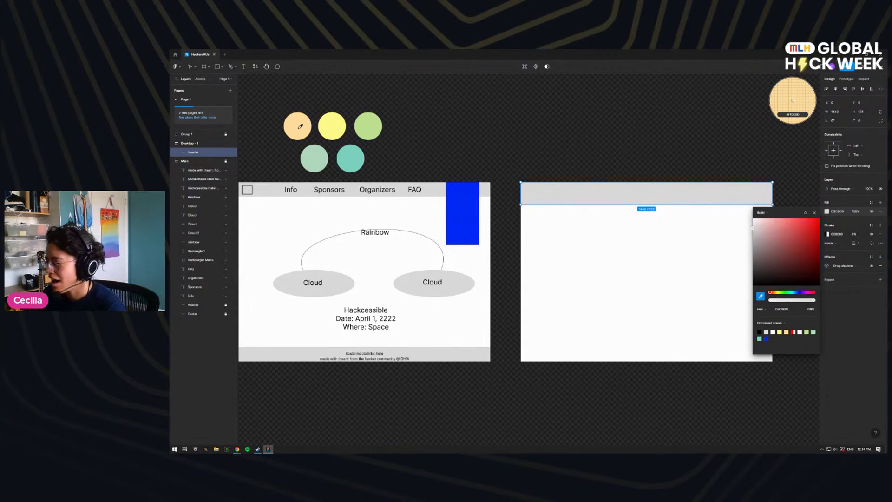
{"action": "left_click", "coordinate": [318, 154]}
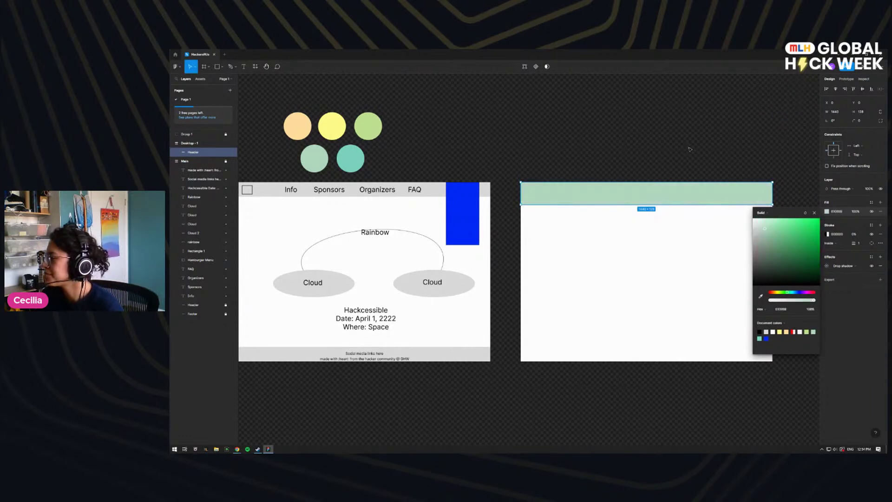
{"action": "key", "text": "Escape"}
{"action": "left_click", "coordinate": [390, 204]}
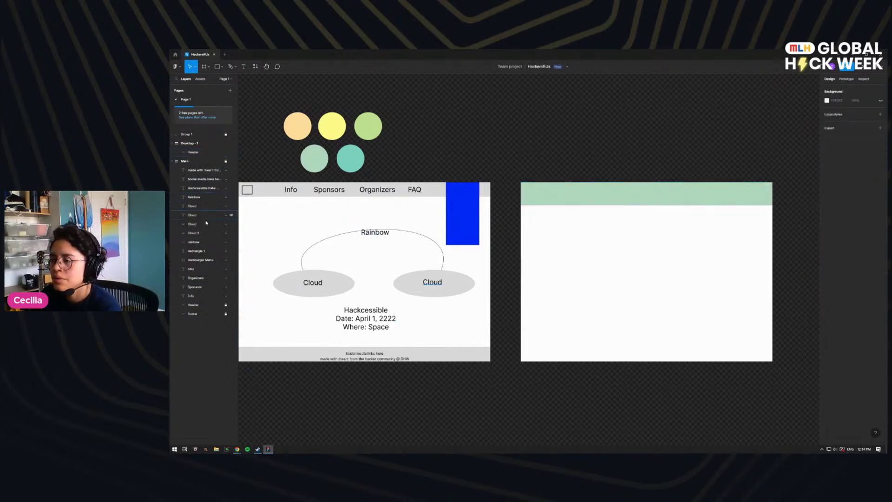
Step: Copy the Info, Sponsors, Organizers and FAQ labels from the Main frame into Desktop - 1 and place them in the green header
{"action": "left_click", "coordinate": [200, 270]}
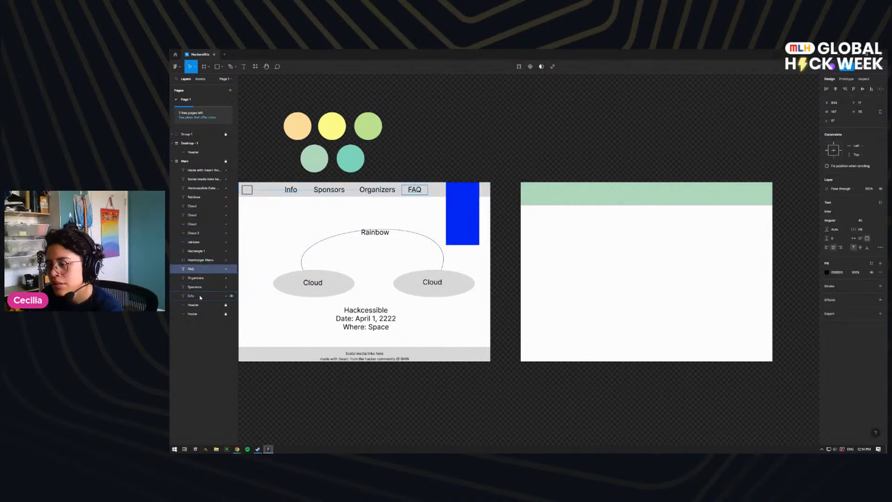
{"action": "left_click", "coordinate": [201, 297], "text": "shift"}
{"action": "key", "text": "ctrl+c"}
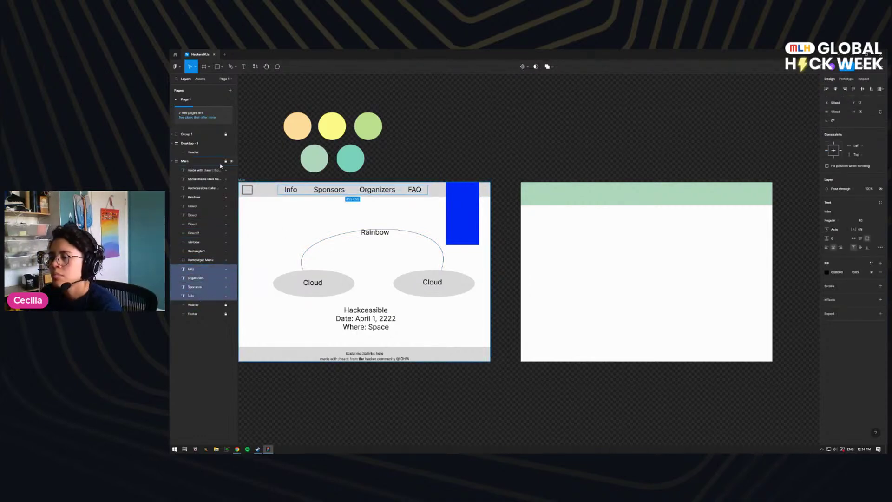
{"action": "left_click", "coordinate": [195, 144]}
{"action": "key", "text": "ctrl+v"}
{"action": "left_click_drag", "start_coordinate": [610, 193], "coordinate": [622, 197]}
{"action": "left_click", "coordinate": [623, 144]}
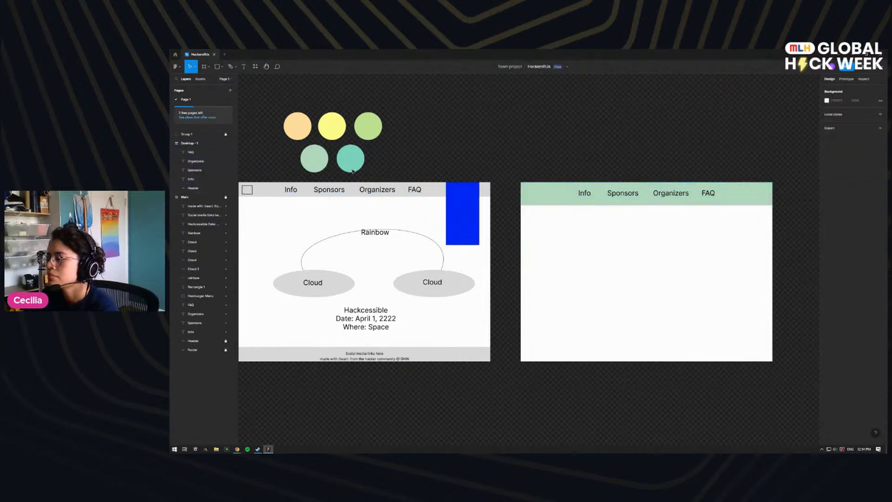
Step: Switch to the Chrome browser, open the sunhacks site in a new tab, and replace it with madhacks.io
{"action": "mouse_move", "coordinate": [239, 445]}
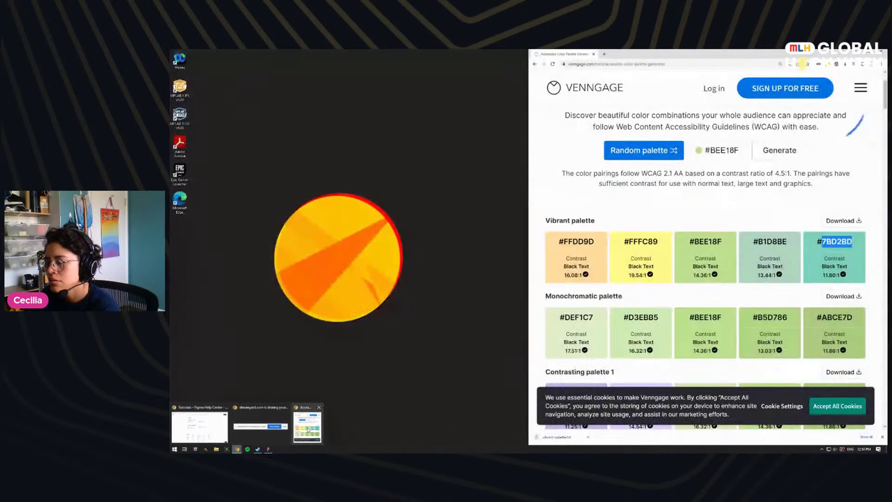
{"action": "left_click", "coordinate": [310, 425]}
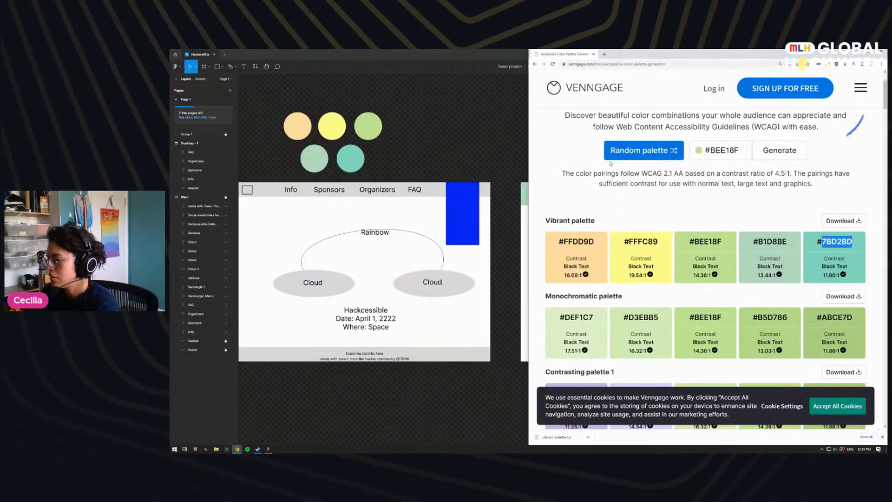
{"action": "key", "text": "ctrl+t"}
{"action": "type", "text": "sunhack"}
{"action": "key", "text": "Return"}
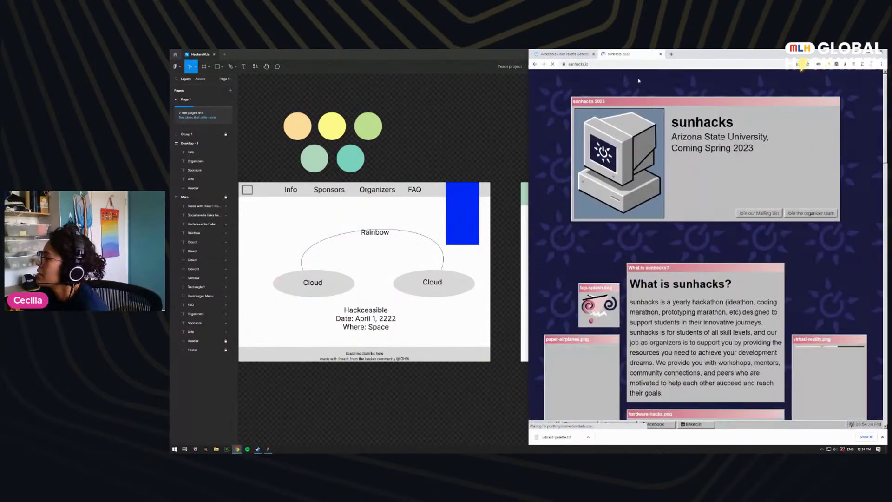
{"action": "left_click", "coordinate": [621, 64]}
{"action": "type", "text": "madhacks.io"}
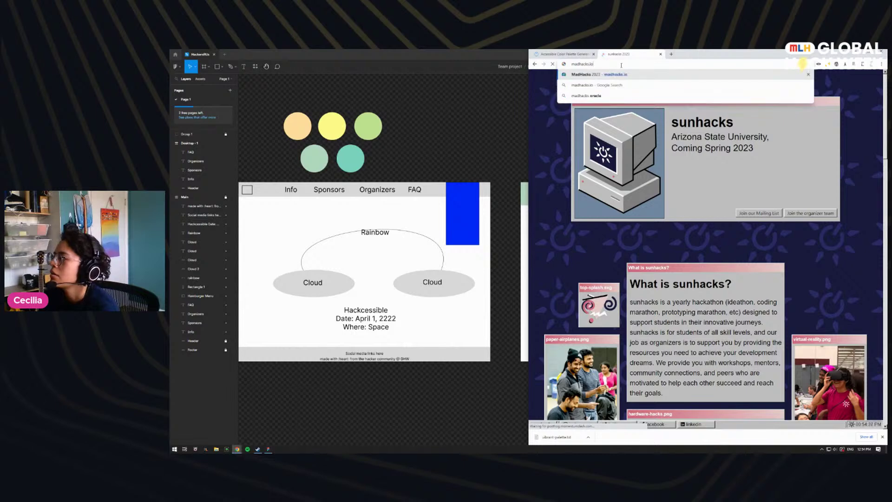
{"action": "key", "text": "Return"}
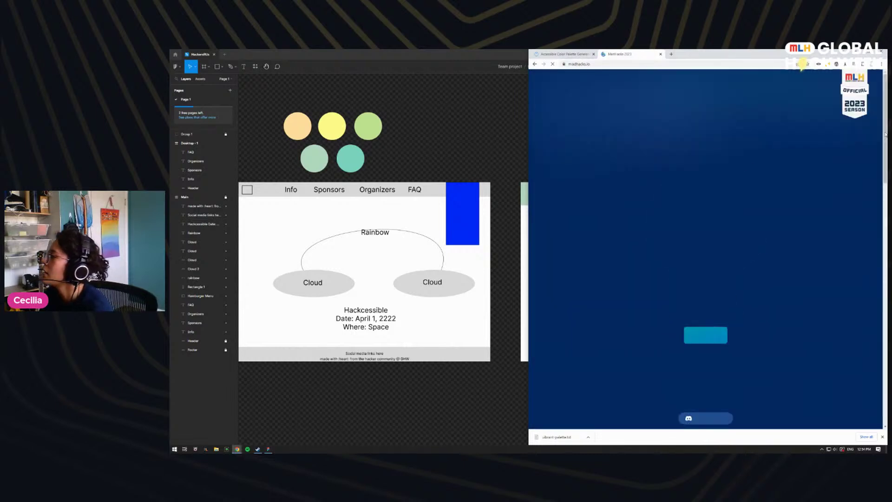
Step: Inspect the MLH trust badge in the MadHacks page's code and open its SVG source file
{"action": "right_click", "coordinate": [848, 211]}
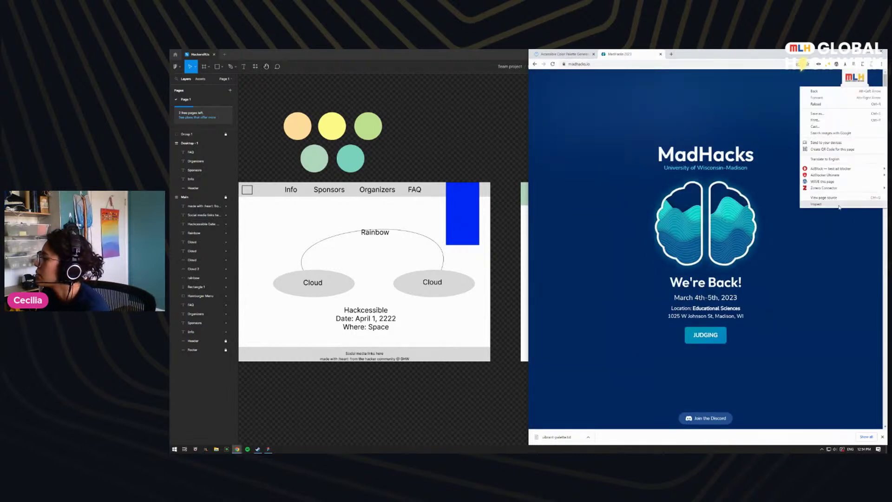
{"action": "left_click", "coordinate": [834, 203]}
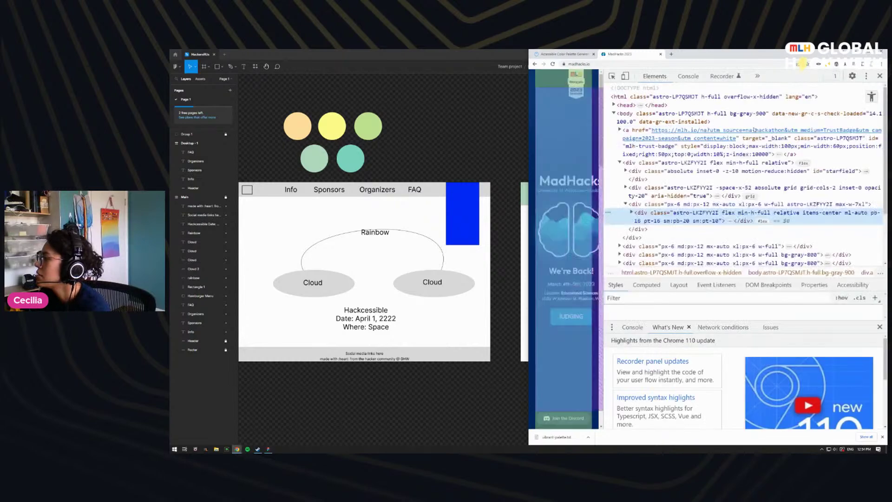
{"action": "scroll", "coordinate": [726, 181], "scroll_direction": "down", "scroll_amount": 3}
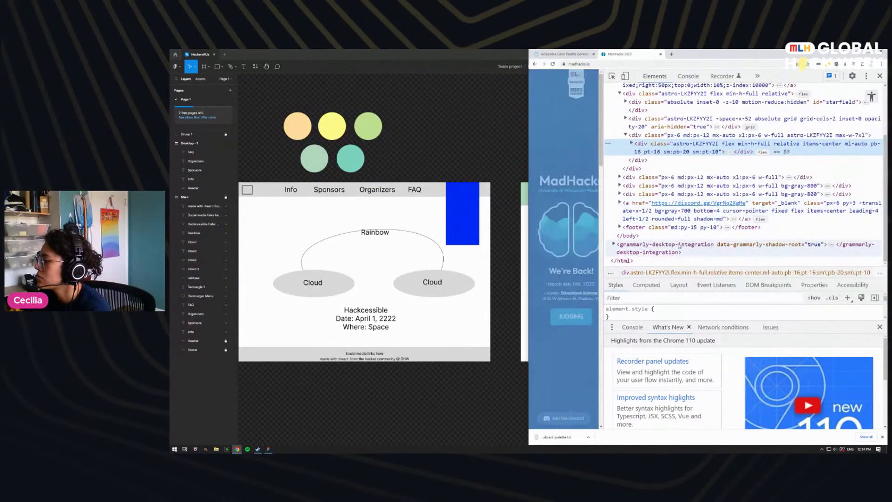
{"action": "scroll", "coordinate": [649, 221], "scroll_direction": "up", "scroll_amount": 2}
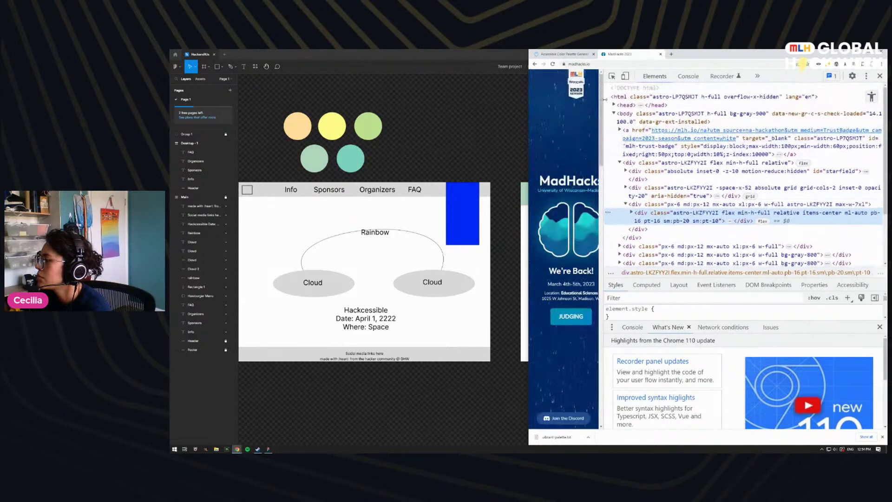
{"action": "left_click", "coordinate": [552, 422]}
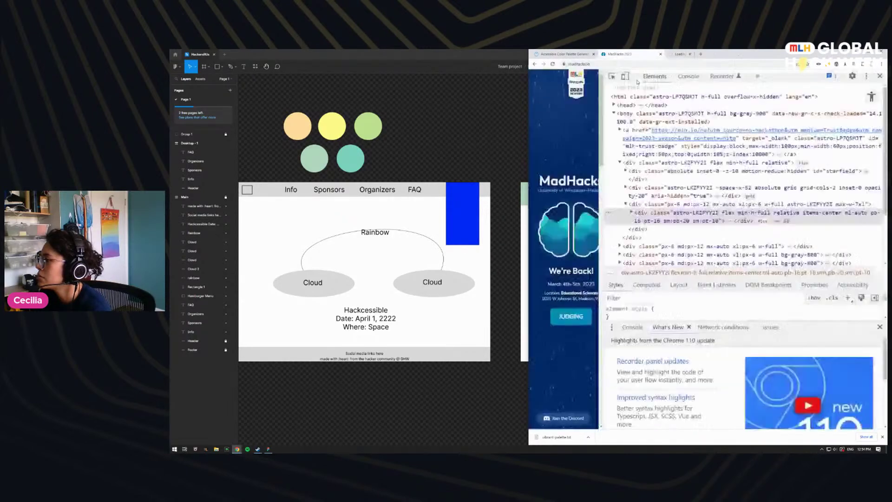
{"action": "right_click", "coordinate": [576, 78]}
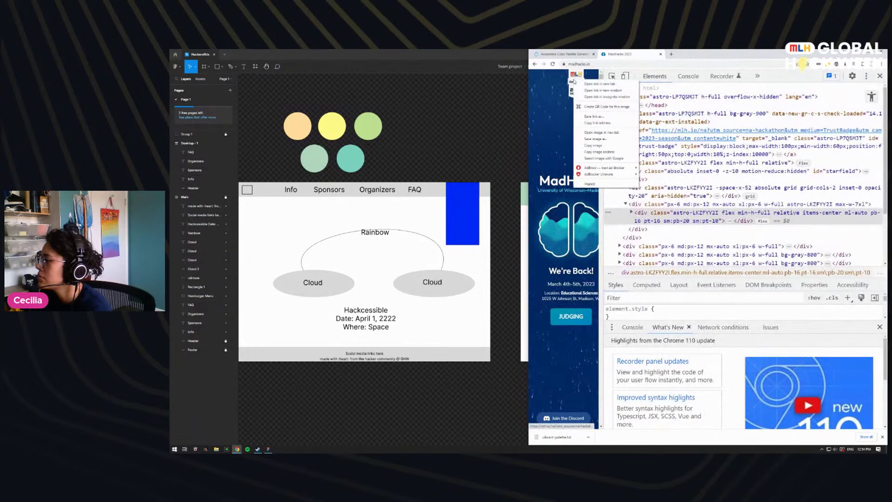
{"action": "left_click", "coordinate": [622, 183]}
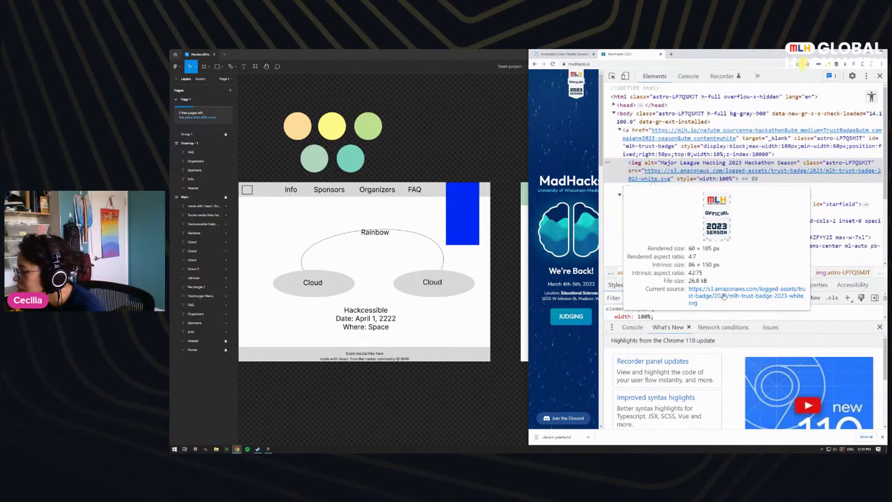
{"action": "left_click", "coordinate": [724, 296]}
Step: Bring the mlh-trust-badge-2023-white SVG from the browser into the Figma canvas, next to the Desktop - 1 frame
{"action": "right_click", "coordinate": [698, 148]}
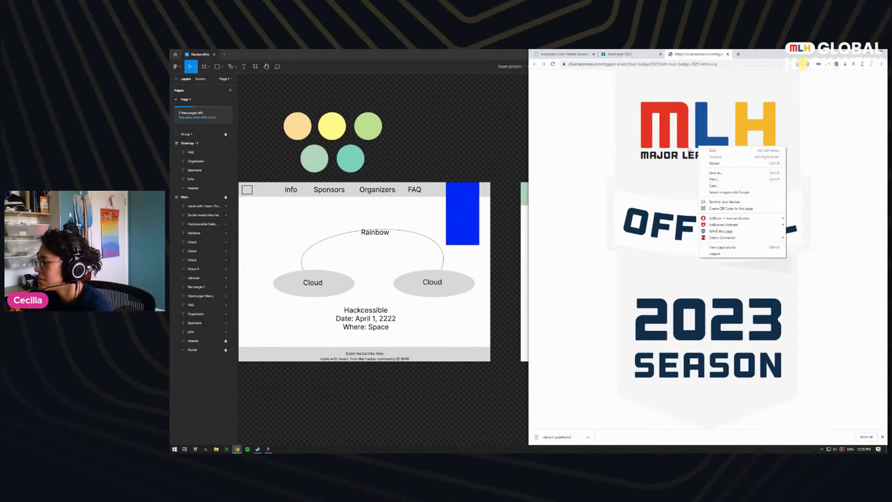
{"action": "left_click", "coordinate": [637, 140]}
{"action": "right_click", "coordinate": [772, 160]}
{"action": "left_click", "coordinate": [711, 151]}
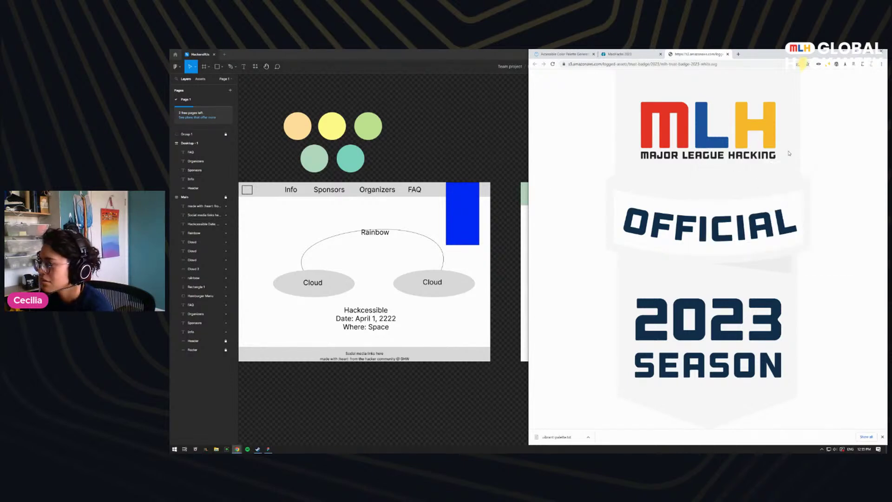
{"action": "left_click", "coordinate": [735, 65]}
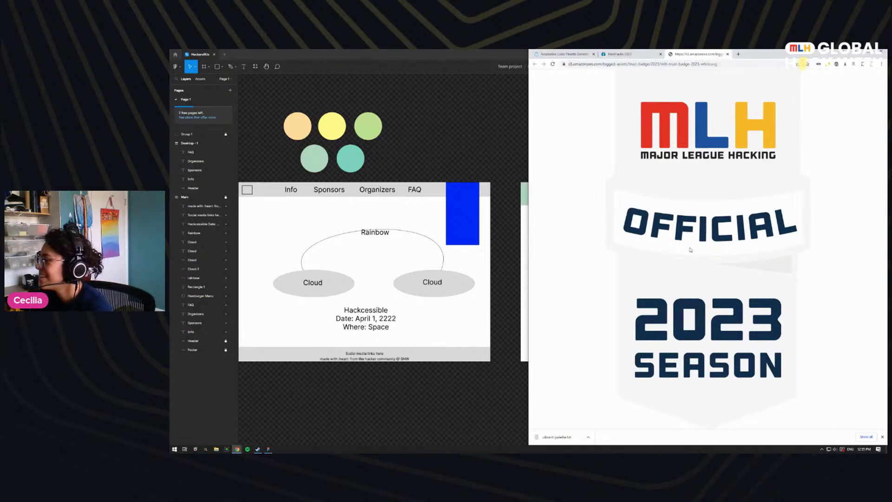
{"action": "left_click_drag", "start_coordinate": [801, 54], "coordinate": [662, 176]}
{"action": "left_click", "coordinate": [716, 170]}
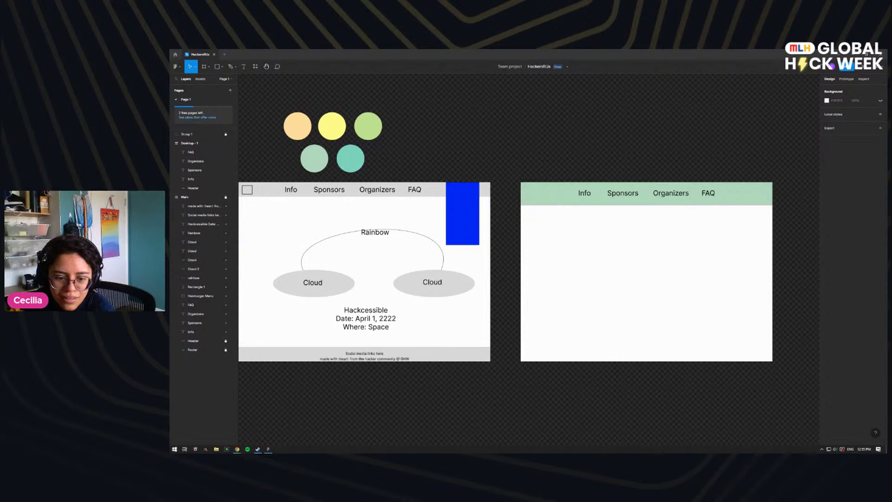
{"action": "left_click_drag", "start_coordinate": [170, 188], "coordinate": [519, 164]}
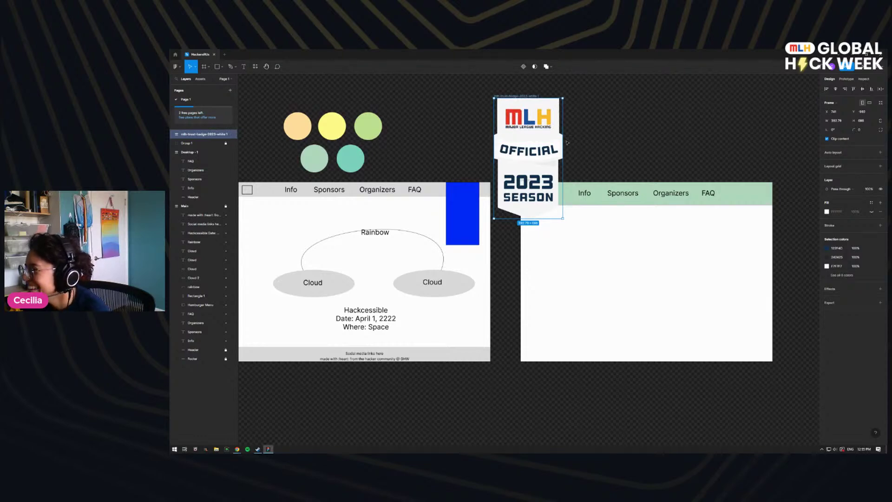
Step: Move the MLH badge into the Desktop - 1 frame and scale it down to hang from the header's right end
{"action": "left_click_drag", "start_coordinate": [552, 104], "coordinate": [759, 188]}
{"action": "left_click_drag", "start_coordinate": [696, 303], "coordinate": [735, 231]}
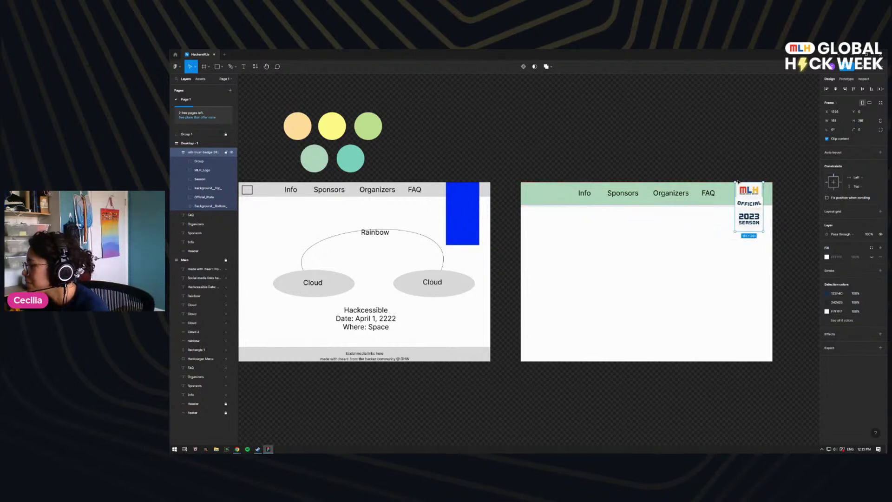
{"action": "key", "text": "Escape"}
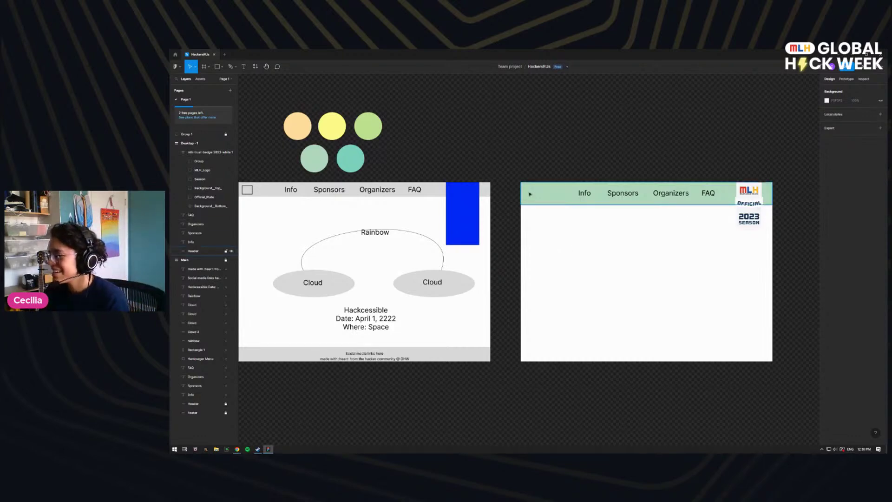
Step: Undo the header rectangle's sideways shift and lock its layer in the Desktop - 1 frame
{"action": "left_click", "coordinate": [547, 200]}
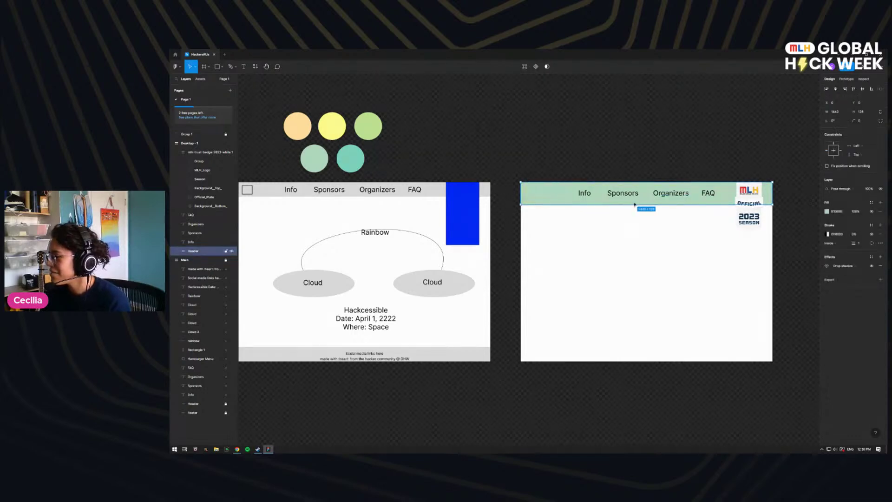
{"action": "mouse_move", "coordinate": [727, 194]}
{"action": "left_mouse_down"}
{"action": "mouse_move", "coordinate": [634, 197]}
{"action": "mouse_move", "coordinate": [727, 194]}
{"action": "left_mouse_up"}
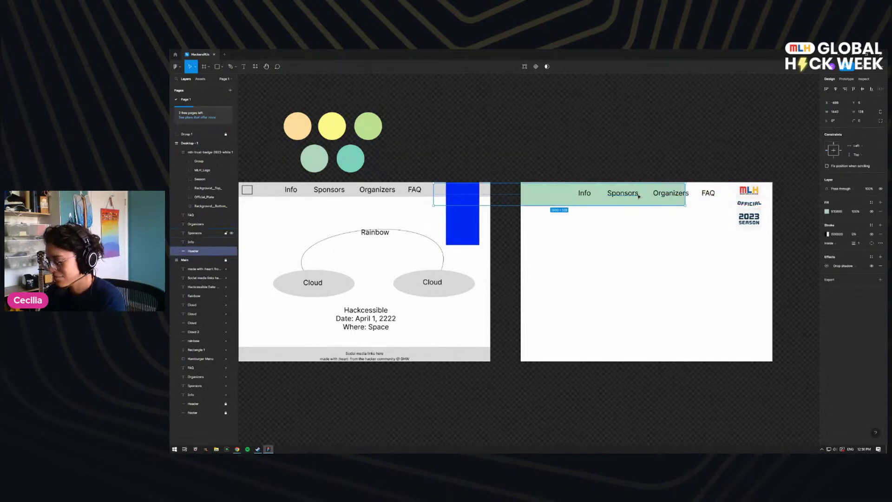
{"action": "left_click", "coordinate": [225, 252]}
{"action": "left_click", "coordinate": [771, 141]}
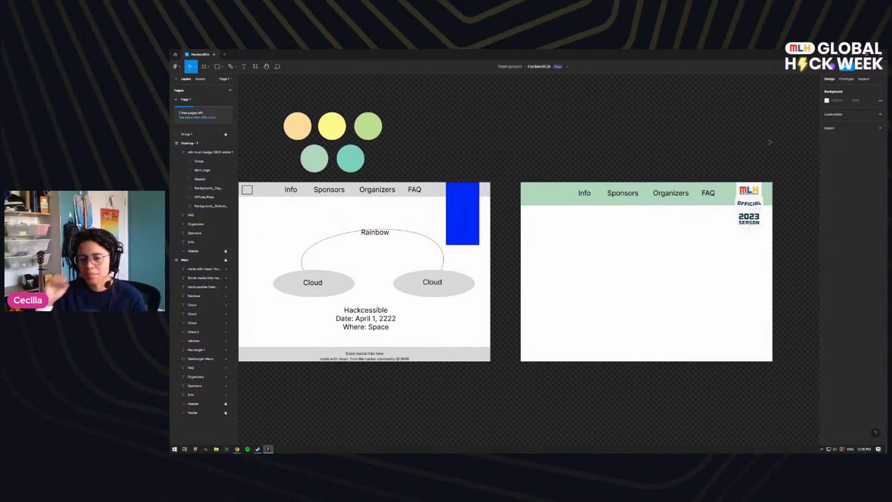
Step: Move the four navigation labels together to the left end of the green header
{"action": "left_click_drag", "start_coordinate": [574, 191], "coordinate": [629, 196]}
{"action": "left_click", "coordinate": [592, 194]}
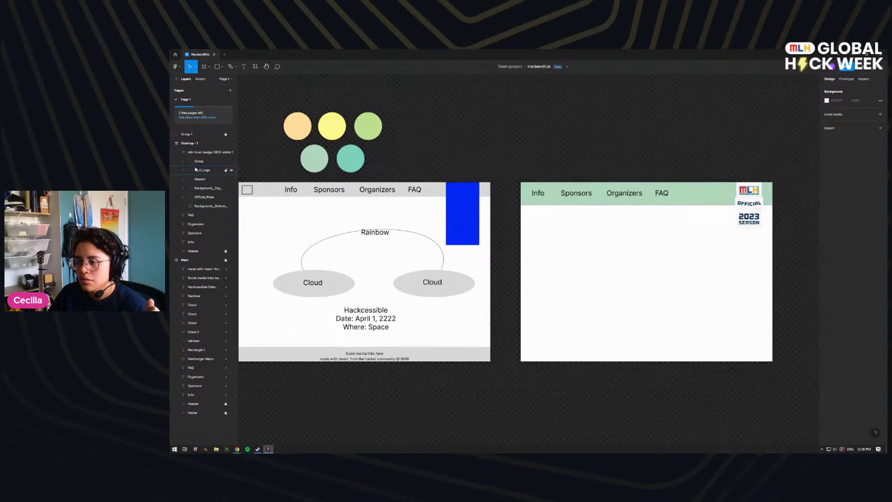
Step: Collapse and lock the MLH badge layer, and group the Info, Sponsors, Organizers and FAQ labels in Desktop - 1
{"action": "left_click", "coordinate": [177, 153]}
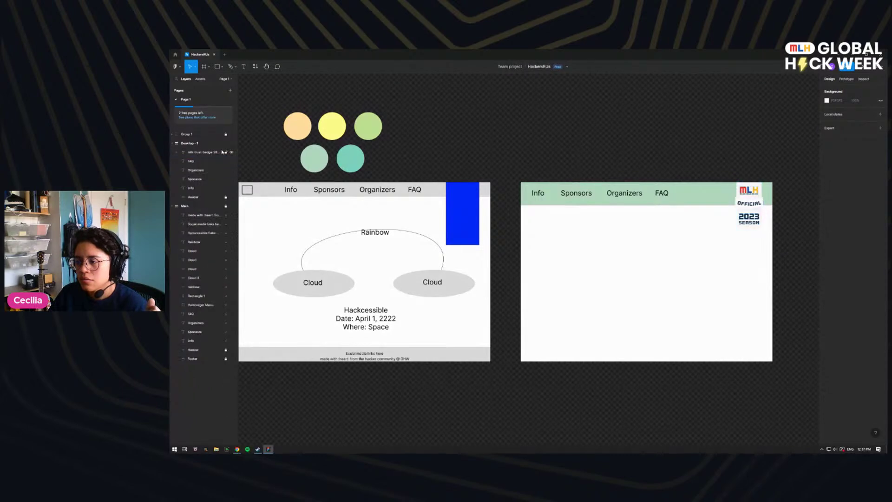
{"action": "left_click", "coordinate": [204, 187]}
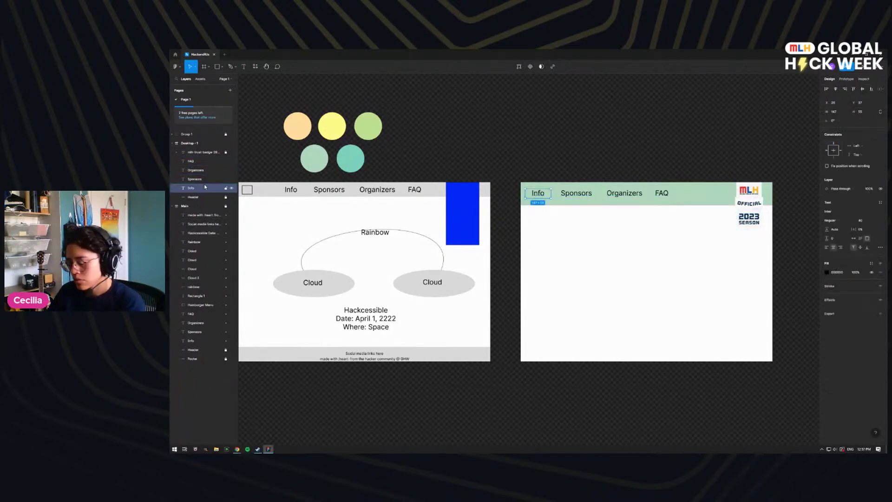
{"action": "left_click", "coordinate": [207, 161], "text": "shift"}
{"action": "key", "text": "ctrl+g"}
{"action": "left_click", "coordinate": [186, 163]}
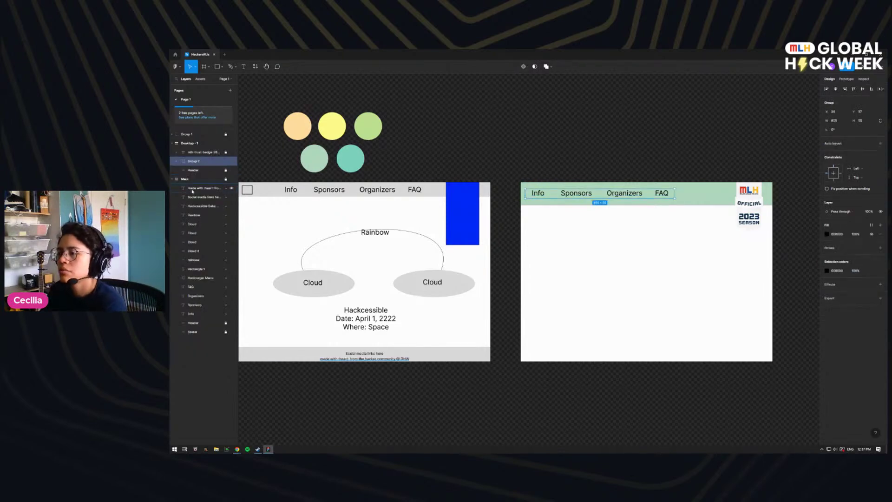
Step: Rename the navigation label group as Nav Bar Text
{"action": "double_click", "coordinate": [192, 160]}
{"action": "type", "text": "He"}
{"action": "key", "text": "BackSpace"}
{"action": "key", "text": "BackSpace"}
{"action": "key", "text": "BackSpace"}
{"action": "key", "text": "BackSpace"}
{"action": "key", "text": "BackSpace"}
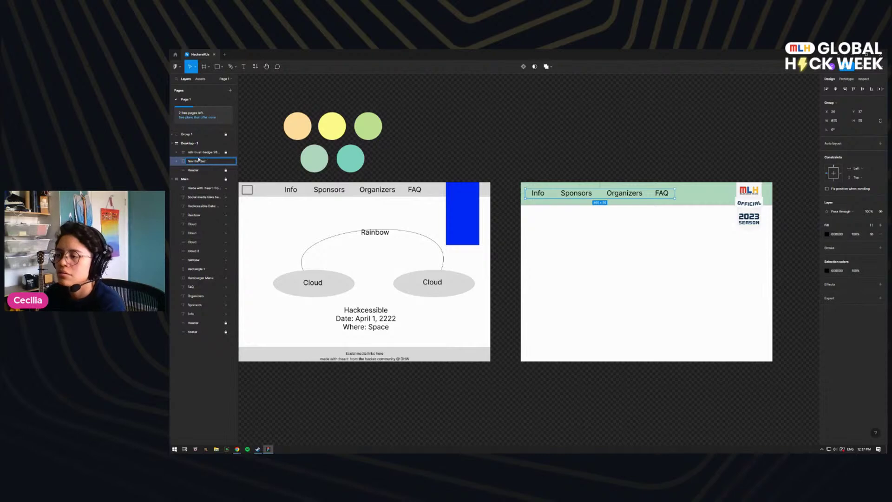
{"action": "type", "text": "Nav Bar Text"}
{"action": "key", "text": "Return"}
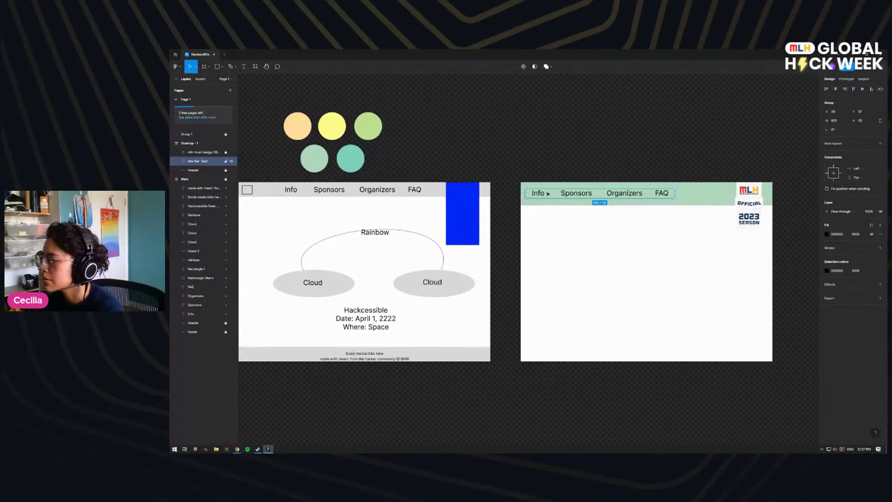
{"action": "right_click", "coordinate": [205, 170]}
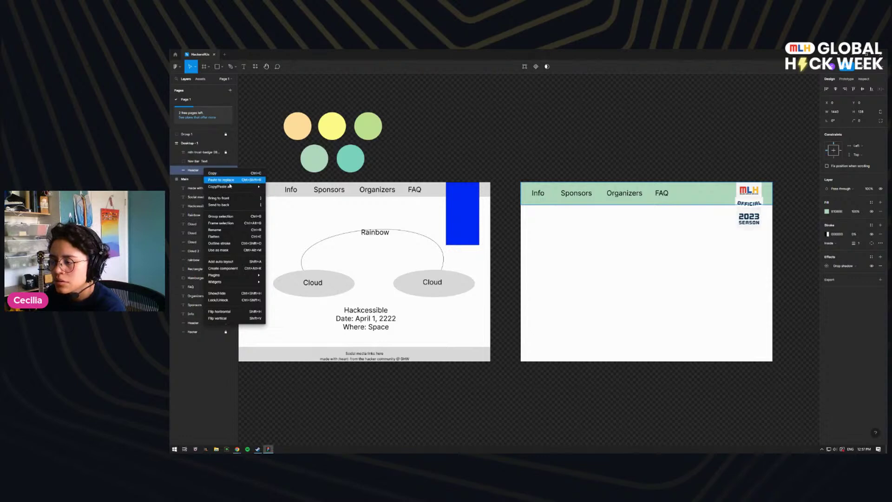
{"action": "mouse_move", "coordinate": [256, 187]}
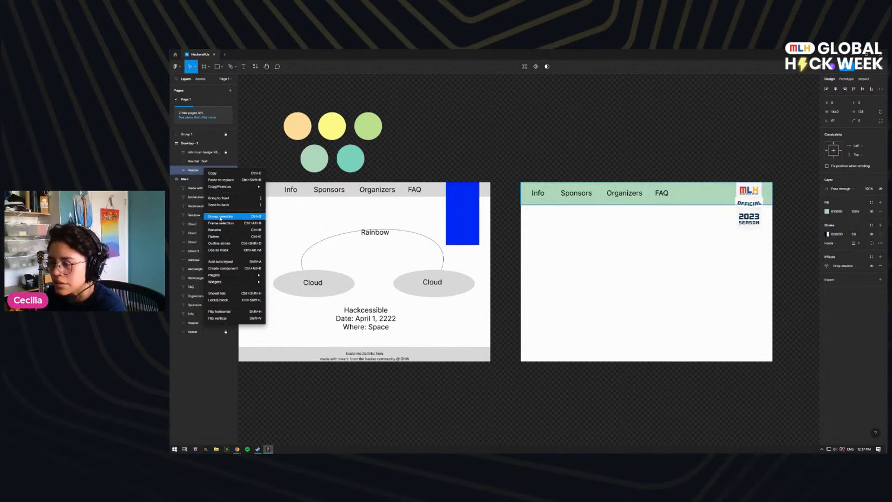
{"action": "mouse_move", "coordinate": [234, 276]}
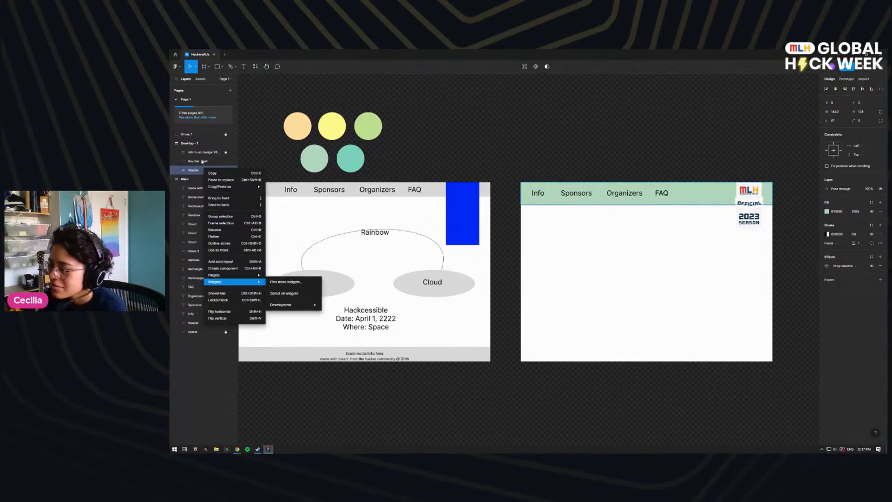
{"action": "left_click", "coordinate": [204, 171]}
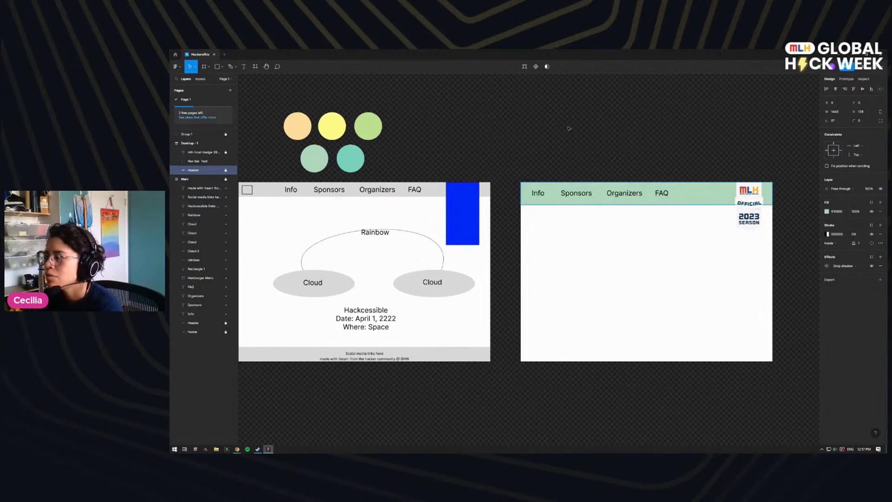
Step: Switch to the Chrome window and place it side by side with Figma
{"action": "left_click", "coordinate": [758, 114]}
{"action": "key", "text": "alt+Tab"}
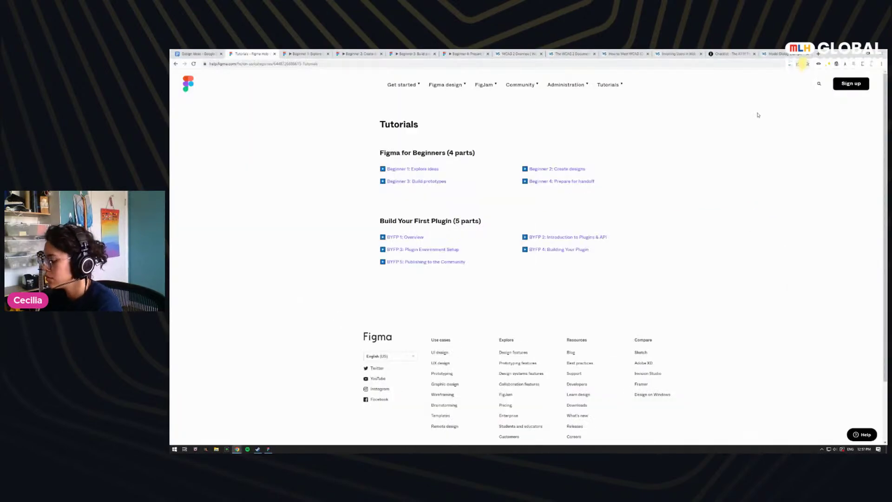
{"action": "key", "text": "super+Right"}
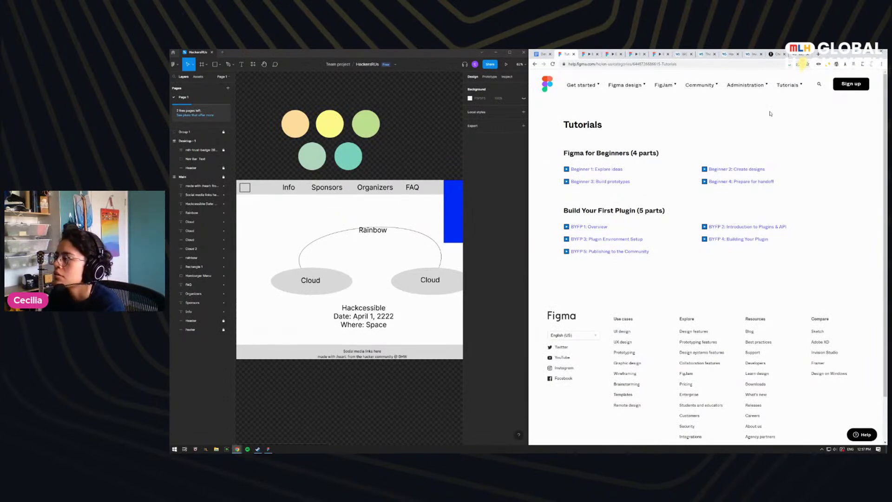
Step: Open Google Images in a new browser window and search for "rainbow stock photo"
{"action": "key", "text": "ctrl+n"}
{"action": "type", "text": "go"}
{"action": "key", "text": "BackSpace"}
{"action": "key", "text": "BackSpace"}
{"action": "key", "text": "BackSpace"}
{"action": "type", "text": "image."}
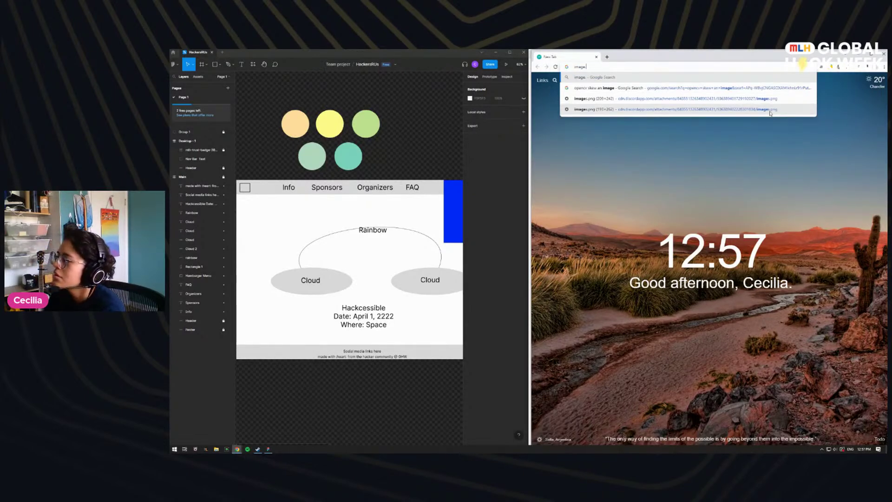
{"action": "type", "text": "s"}
{"action": "key", "text": "Return"}
{"action": "type", "text": "rainb"}
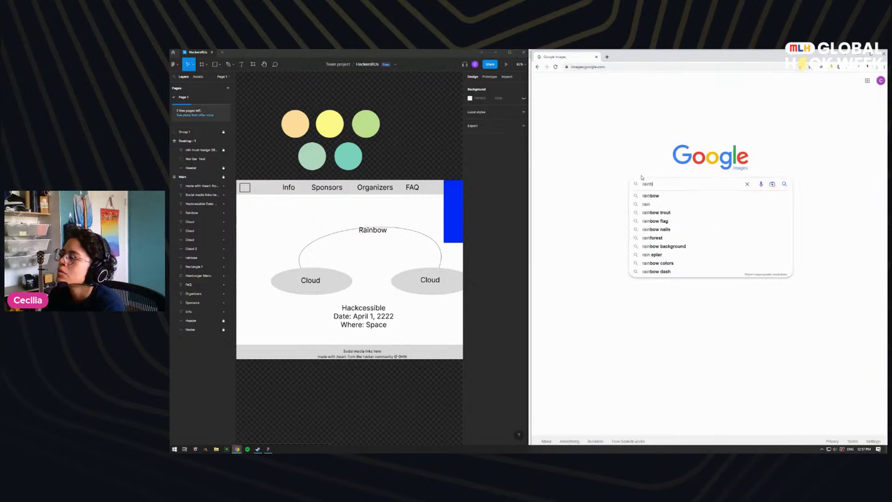
{"action": "type", "text": "ow stock photo"}
{"action": "key", "text": "Return"}
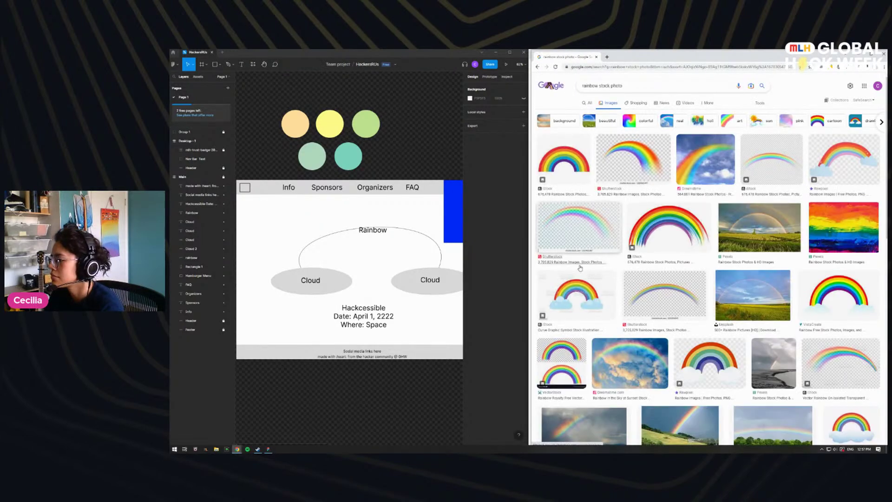
Step: Open the license details of the first iStock rainbow result and read through its content license agreement
{"action": "left_click", "coordinate": [563, 163]}
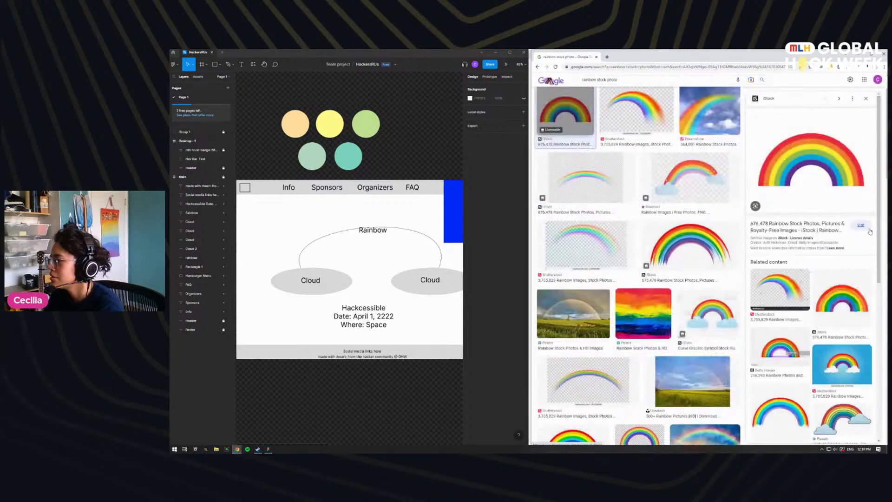
{"action": "left_click", "coordinate": [800, 239]}
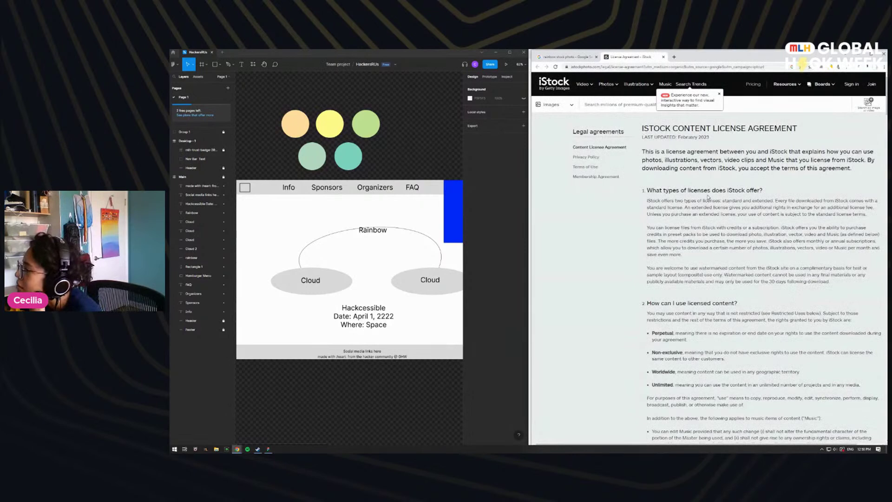
{"action": "scroll", "coordinate": [705, 161], "scroll_direction": "down", "scroll_amount": 1}
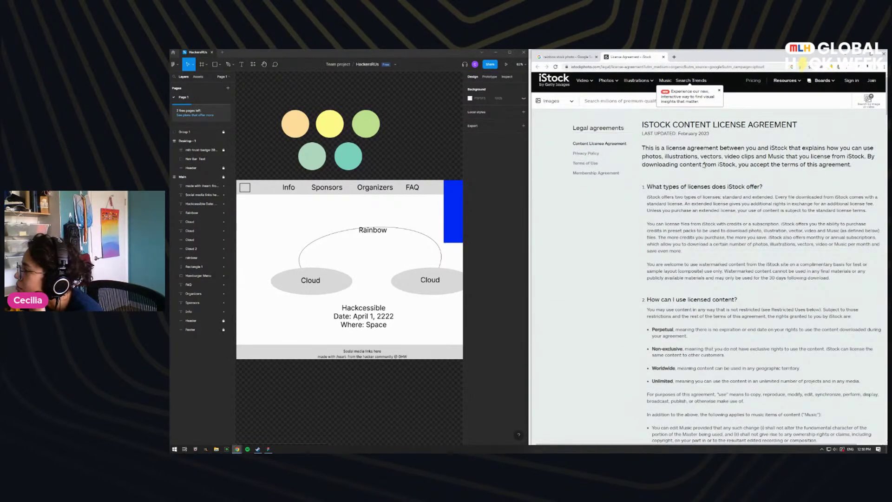
{"action": "scroll", "coordinate": [704, 165], "scroll_direction": "down", "scroll_amount": 4}
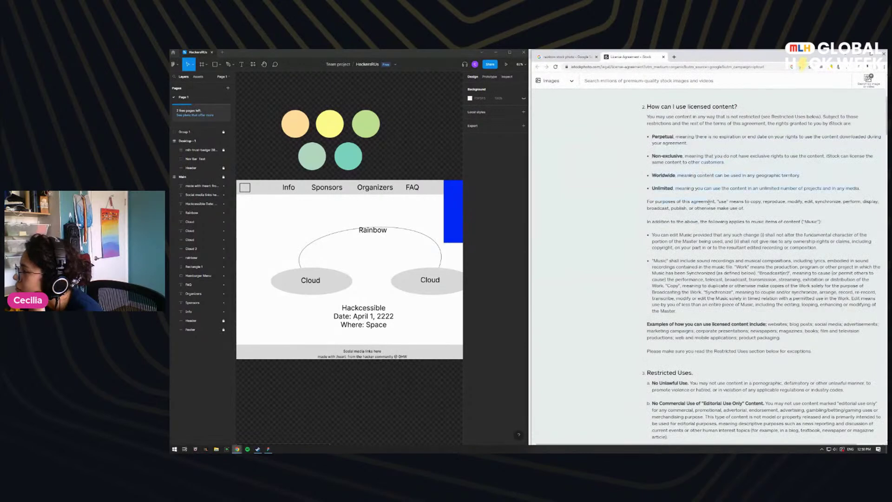
Step: Check the rainbow arch illustration's purchase options on iStock and return to the Google Images results
{"action": "left_click", "coordinate": [580, 57]}
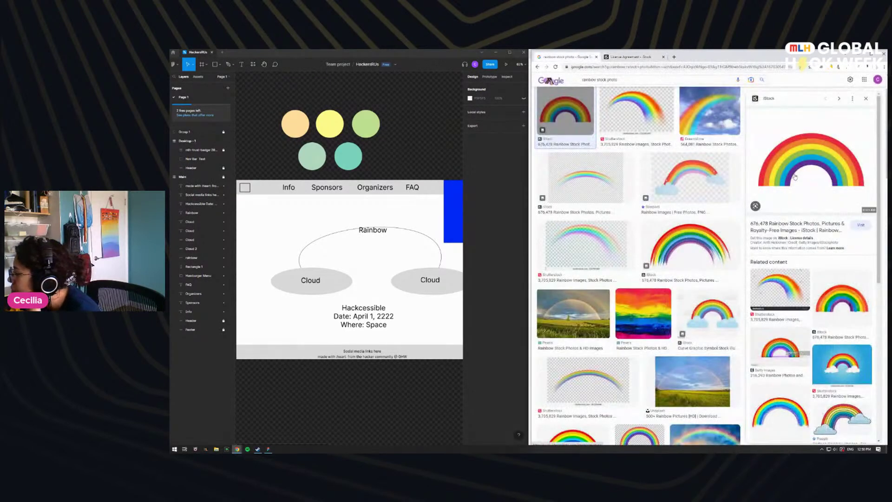
{"action": "left_click", "coordinate": [861, 225]}
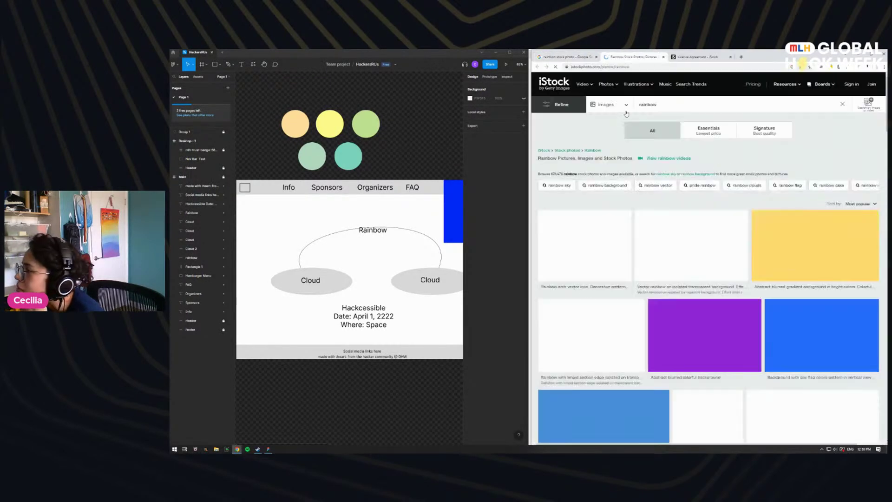
{"action": "left_click", "coordinate": [602, 250]}
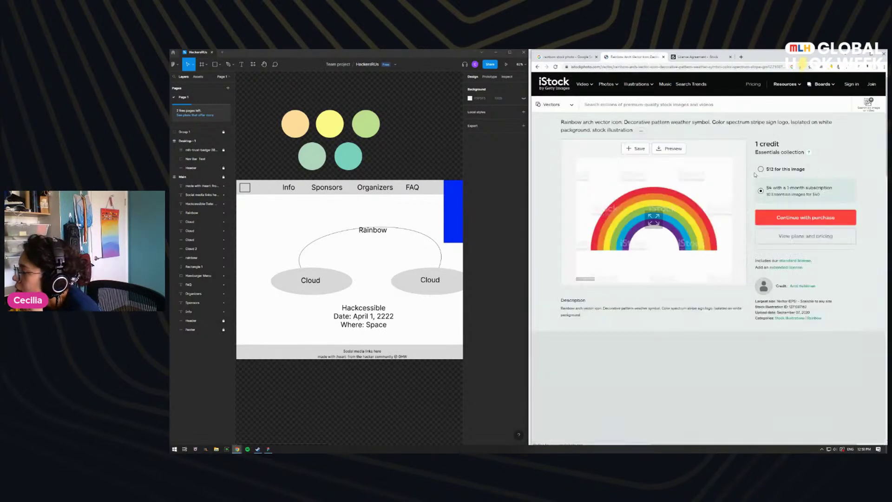
{"action": "left_click", "coordinate": [538, 66]}
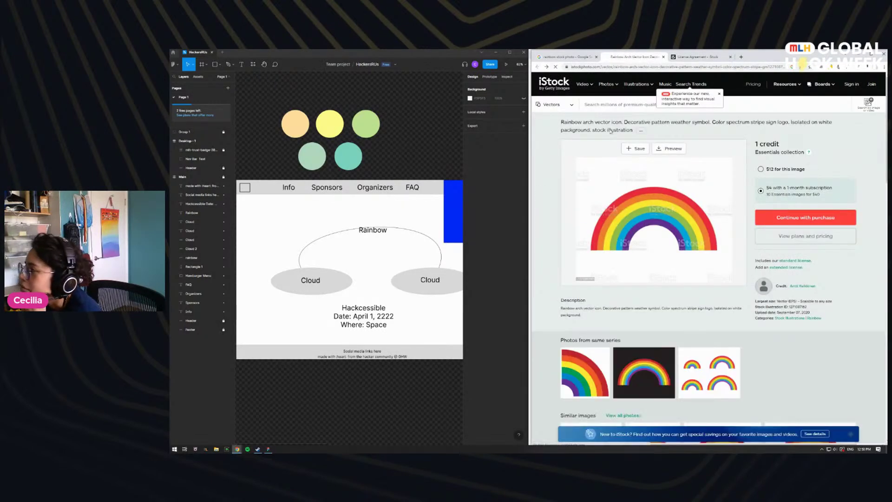
{"action": "left_click", "coordinate": [566, 57]}
{"action": "scroll", "coordinate": [606, 123], "scroll_direction": "up", "scroll_amount": 1}
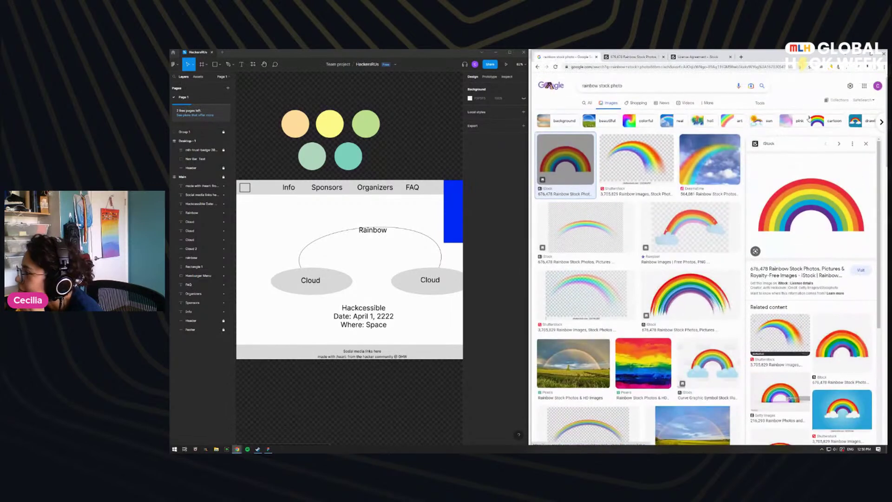
Step: Search Google Images for "rainbow with clouds free stock photo" and look through the results
{"action": "left_click", "coordinate": [596, 85]}
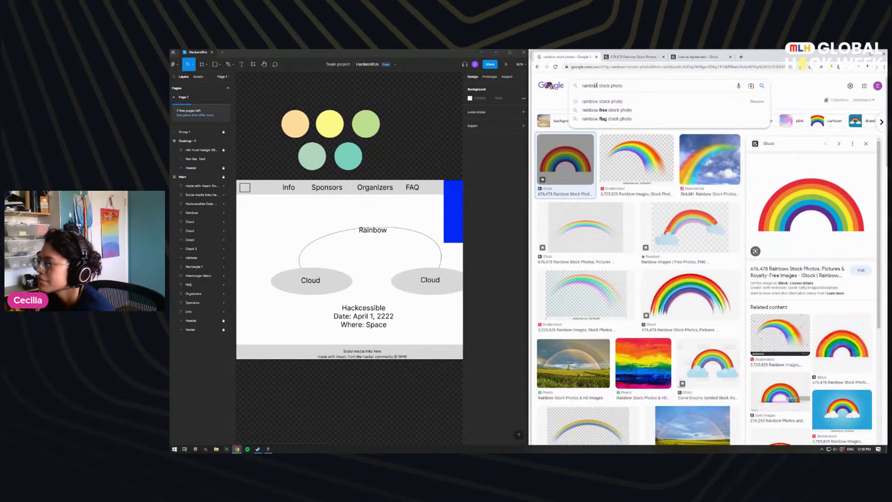
{"action": "type", "text": "with"}
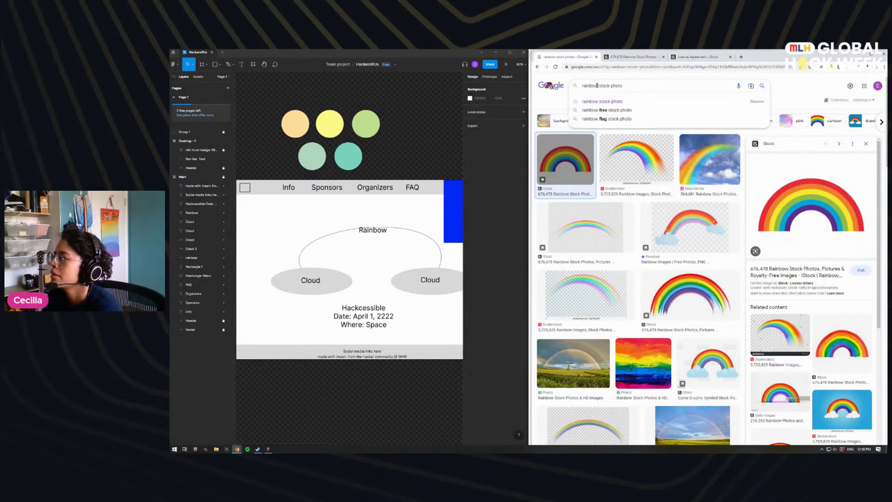
{"action": "type", "text": " clouds free"}
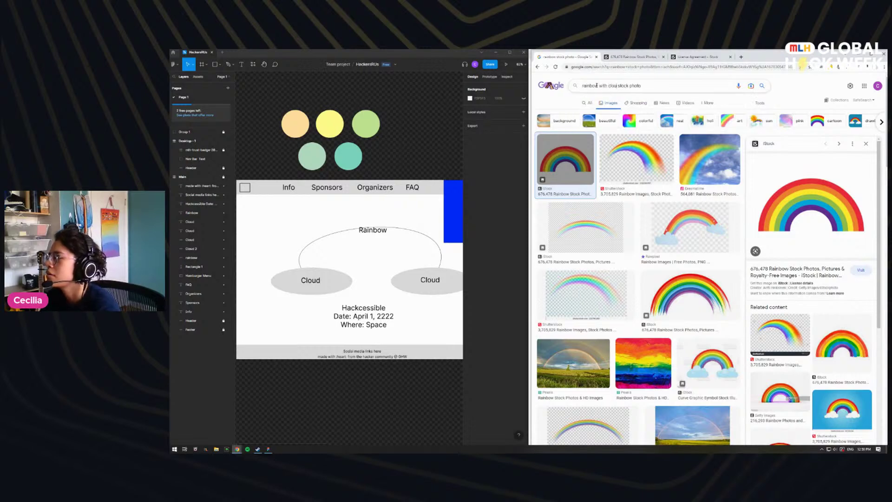
{"action": "key", "text": "Return"}
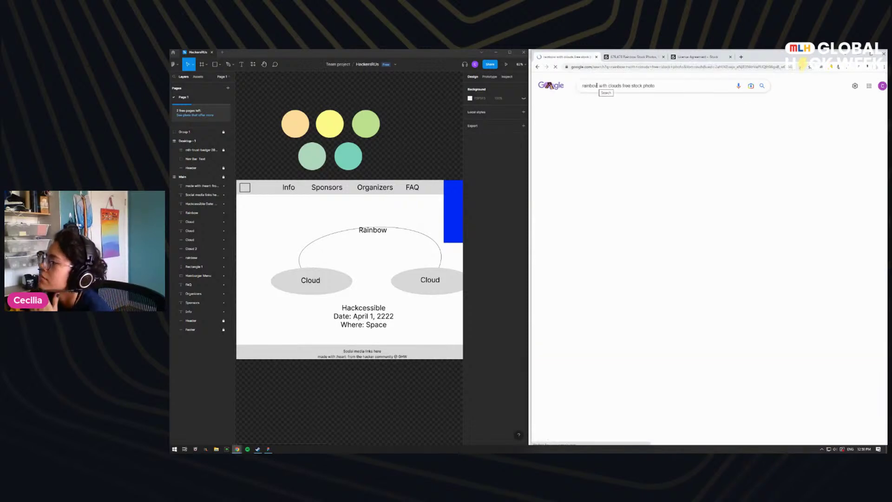
{"action": "scroll", "coordinate": [743, 260], "scroll_direction": "down", "scroll_amount": 5}
{"action": "scroll", "coordinate": [743, 260], "scroll_direction": "up", "scroll_amount": 5}
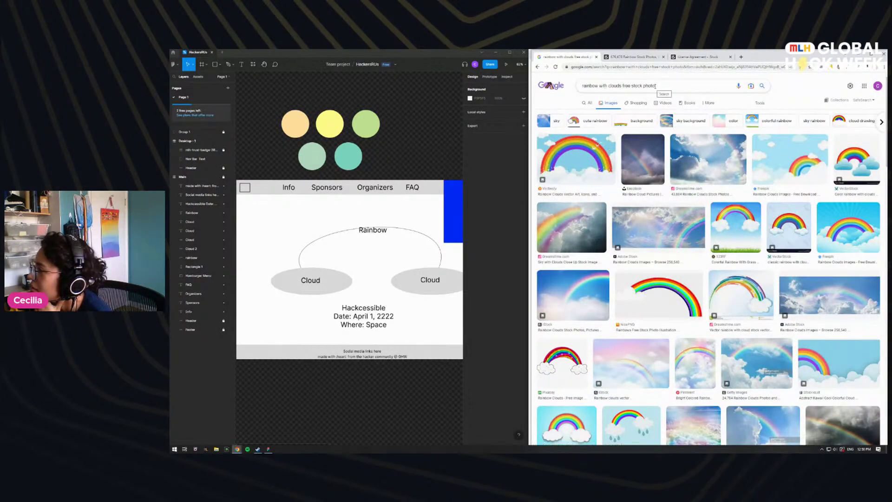
Step: Search Google Images for "cloud clipart" and look through the results
{"action": "left_click", "coordinate": [698, 93]}
{"action": "key", "text": "ctrl+a"}
{"action": "type", "text": "cloud clipart"}
{"action": "key", "text": "Return"}
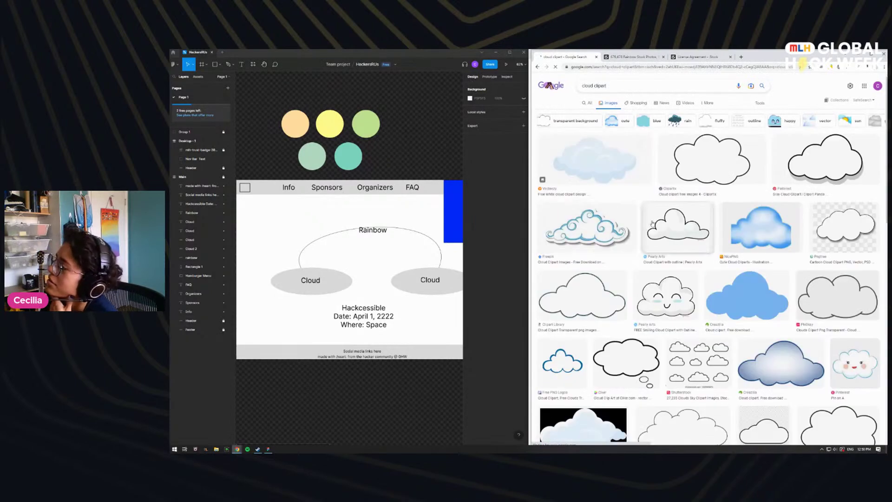
{"action": "scroll", "coordinate": [674, 266], "scroll_direction": "down", "scroll_amount": 8}
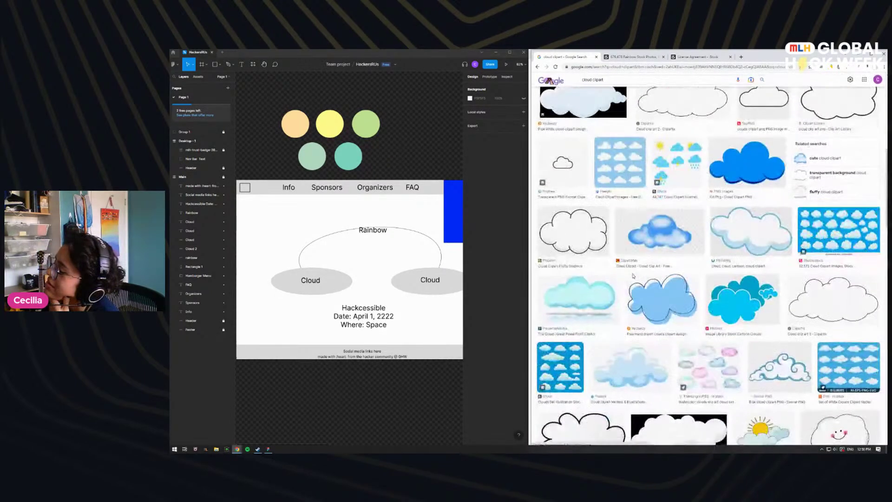
{"action": "scroll", "coordinate": [632, 275], "scroll_direction": "up", "scroll_amount": 8}
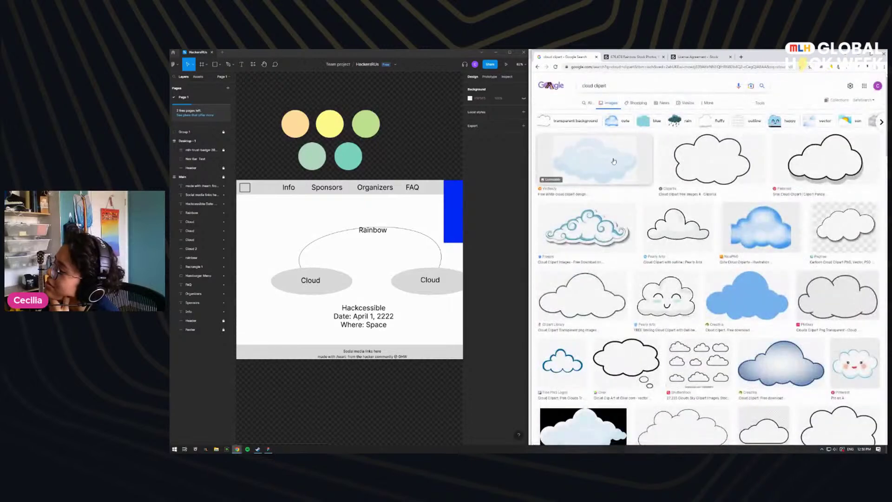
Step: Open the free white cloud clipart's page on Vecteezy and dismiss the account sign-up prompt
{"action": "left_click", "coordinate": [615, 161]}
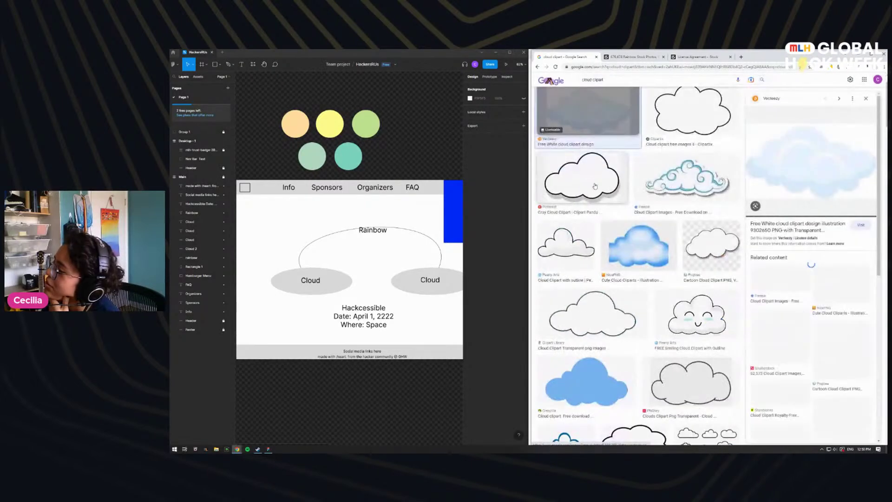
{"action": "left_click", "coordinate": [840, 230]}
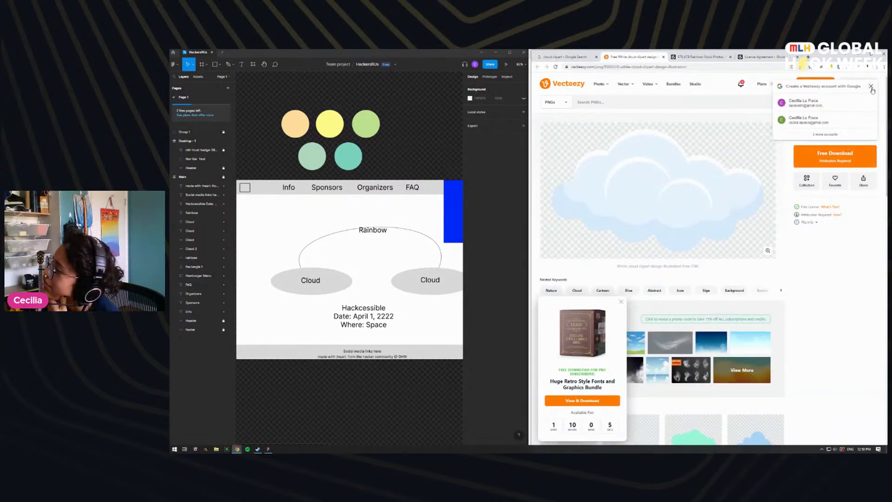
{"action": "left_click", "coordinate": [871, 87]}
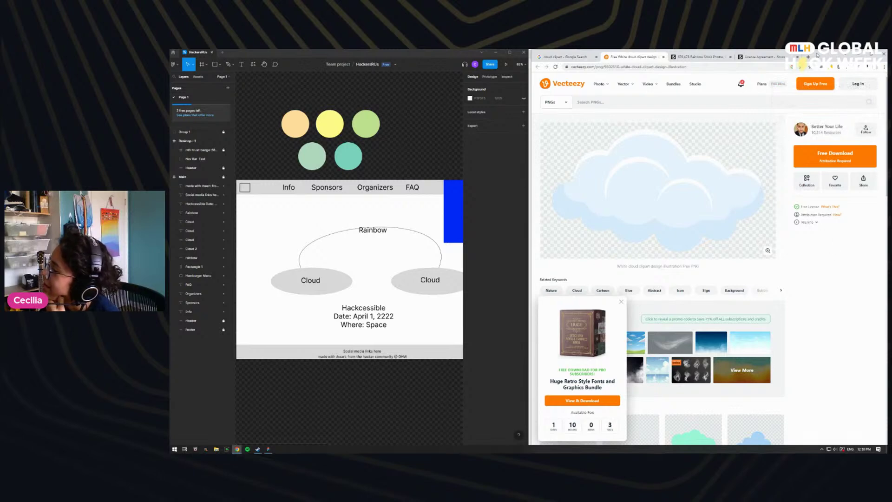
Step: Bring the Google Images window with the cloud clipart results back beside Figma
{"action": "left_click", "coordinate": [858, 53]}
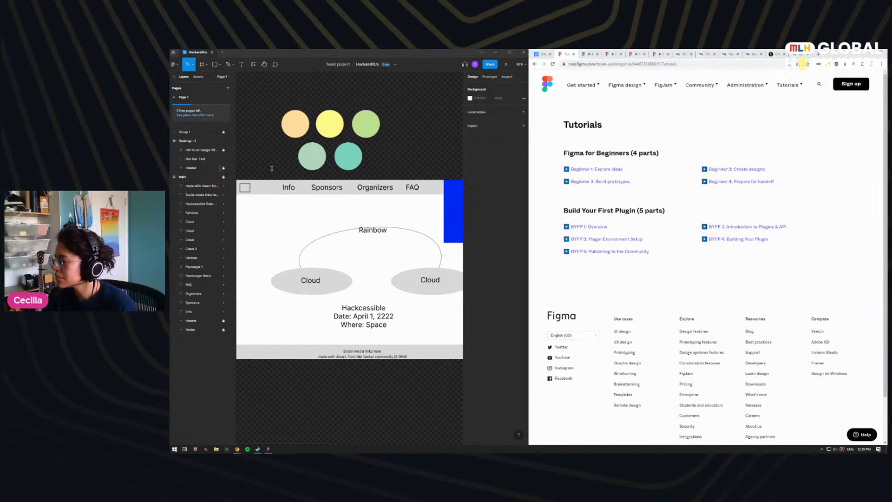
{"action": "key", "text": "super+Tab"}
{"action": "left_click", "coordinate": [643, 76]}
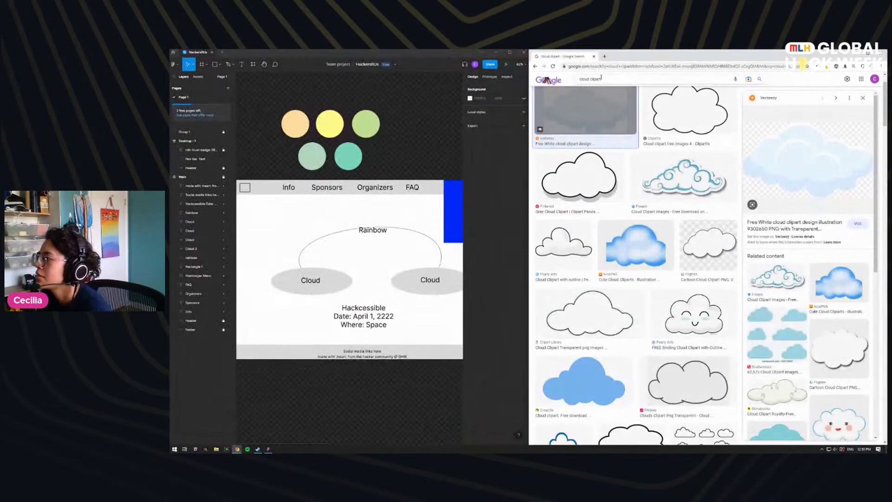
Step: Search the web images for "rainbow clipart" in place of the cloud clipart search
{"action": "key", "text": "ctrl+Delete"}
{"action": "type", "text": "rainbow"}
{"action": "key", "text": "Return"}
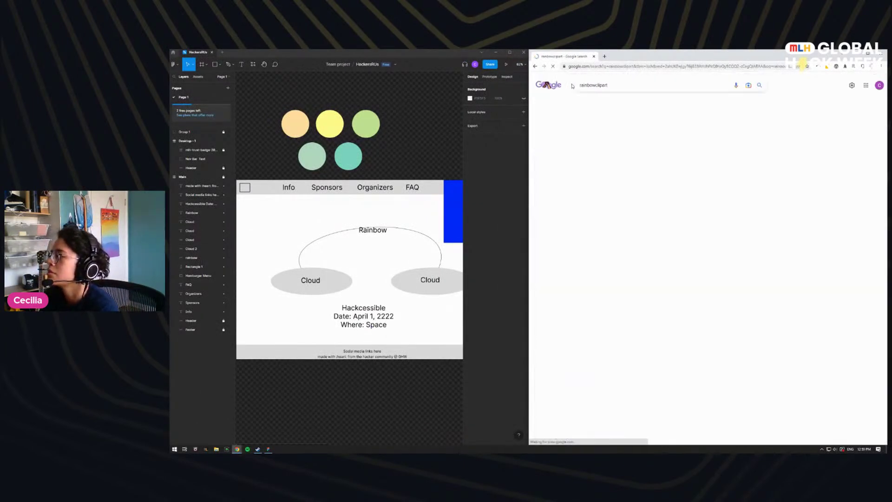
{"action": "left_click", "coordinate": [595, 86]}
{"action": "key", "text": "Return"}
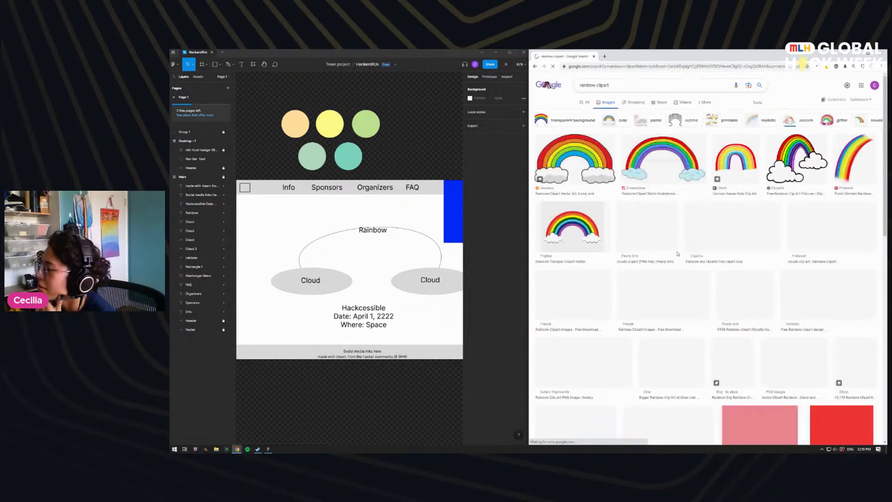
{"action": "scroll", "coordinate": [678, 234], "scroll_direction": "down", "scroll_amount": 1}
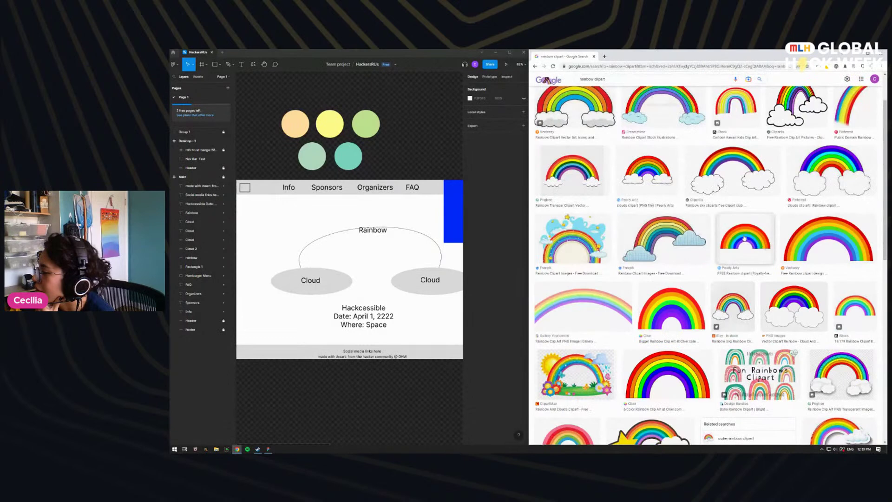
Step: Select the plain semicircular rainbow from Pearly Arts and open its clipart page to check the file details
{"action": "left_click", "coordinate": [744, 239]}
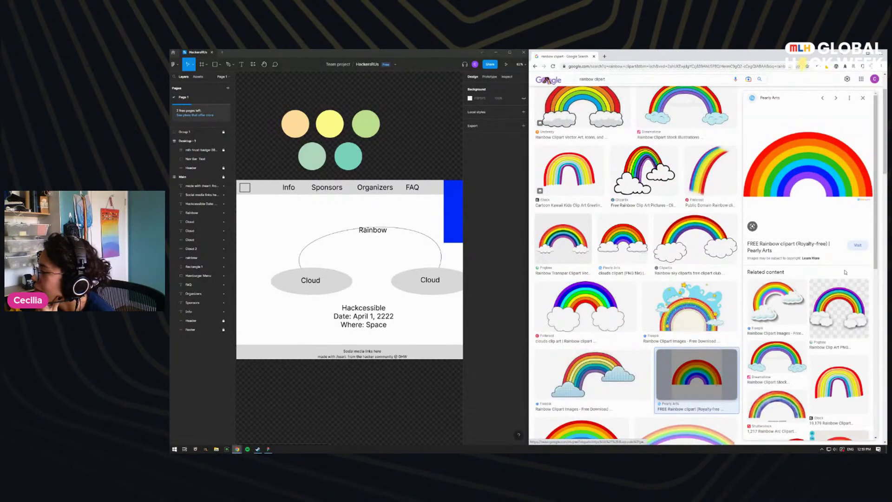
{"action": "left_click", "coordinate": [859, 246]}
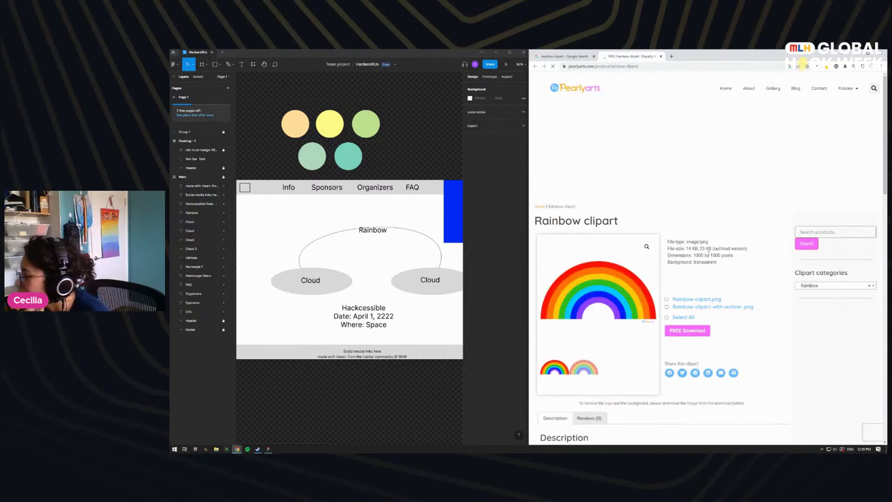
{"action": "scroll", "coordinate": [698, 255], "scroll_direction": "down", "scroll_amount": 1}
{"action": "scroll", "coordinate": [699, 255], "scroll_direction": "down", "scroll_amount": 1}
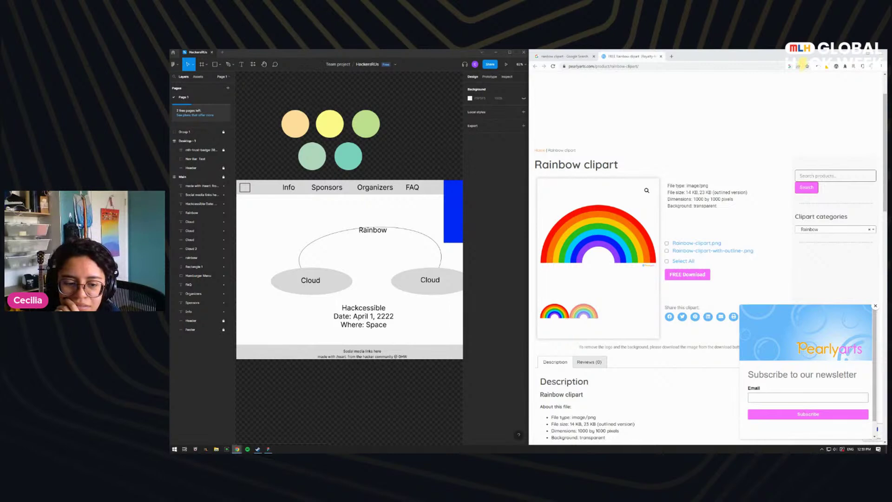
{"action": "left_click", "coordinate": [303, 320]}
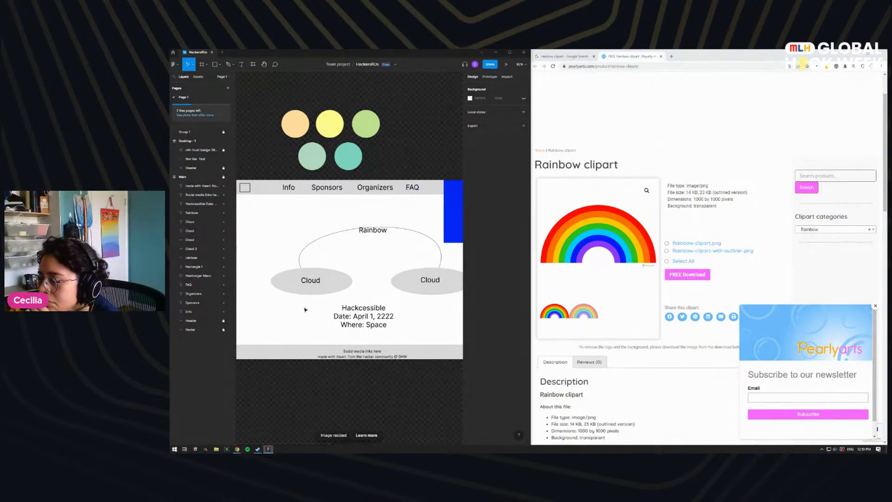
{"action": "key", "text": "ctrl+v"}
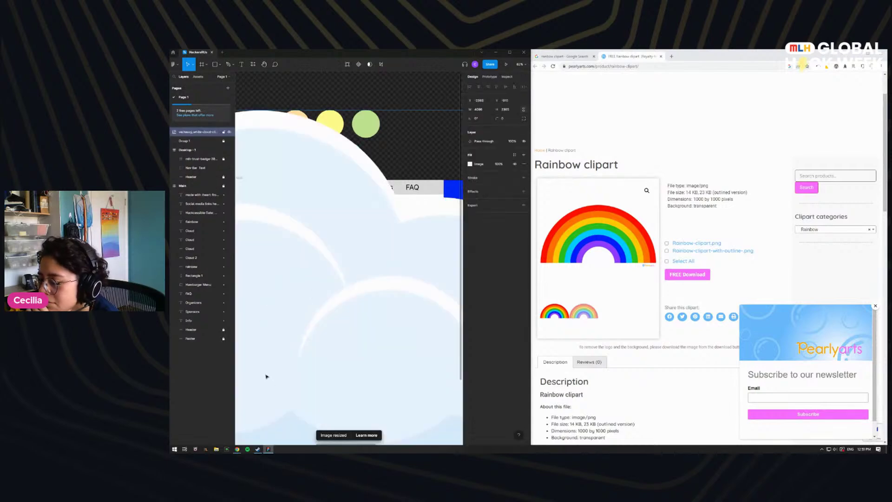
{"action": "key", "text": "Delete"}
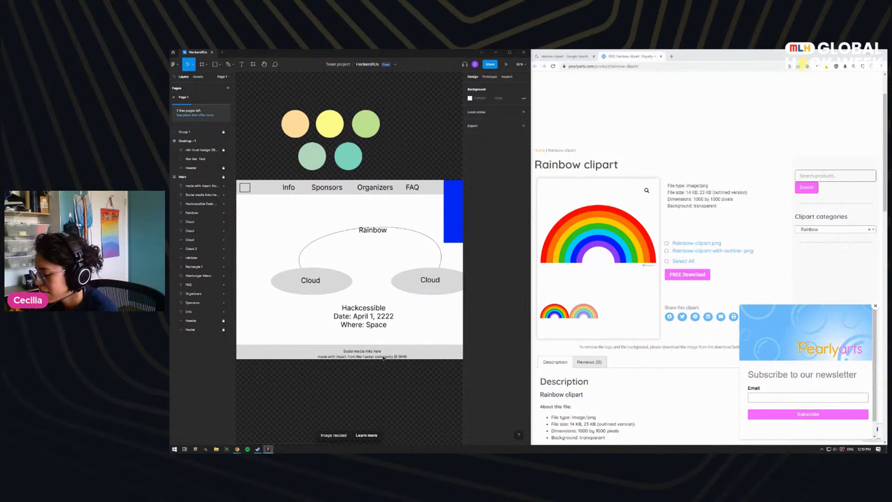
{"action": "key", "text": "shift+apostrophe"}
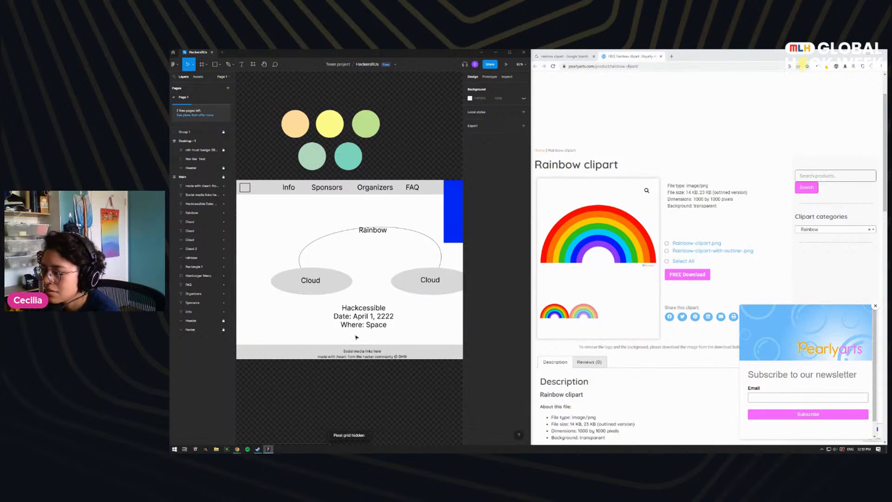
{"action": "key", "text": "ctrl+v"}
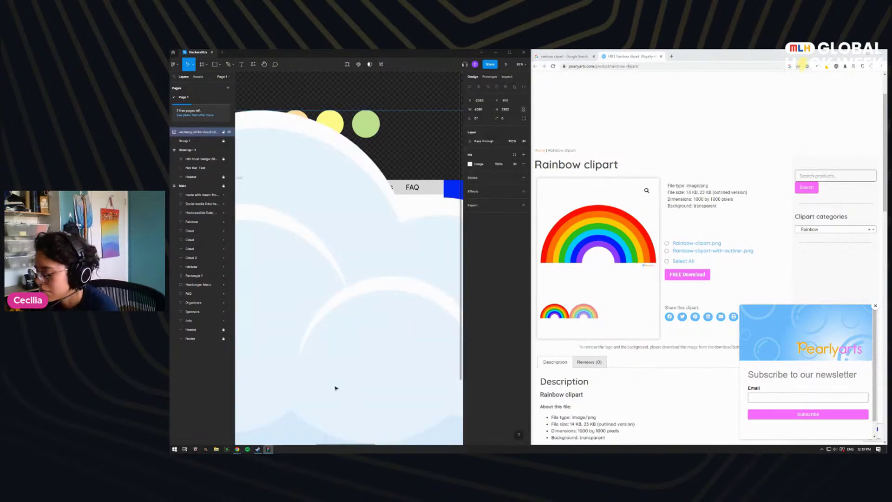
{"action": "key", "text": "Delete"}
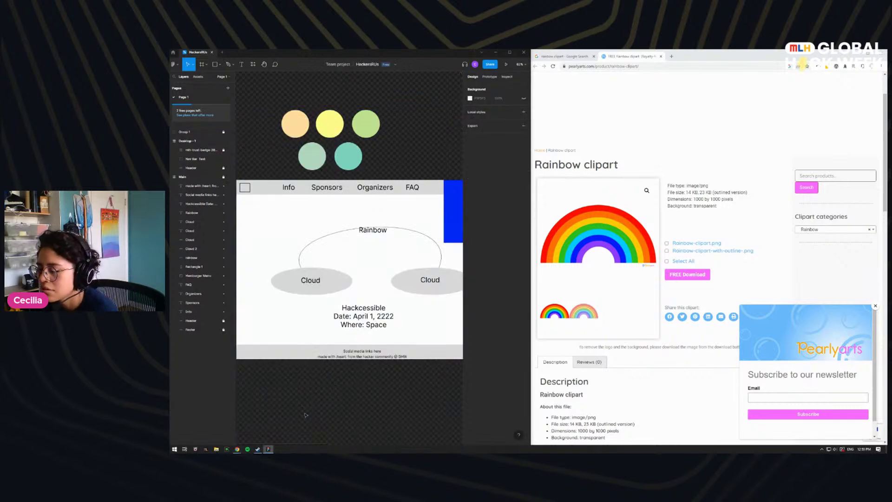
Step: Rename the Desktop - 1 frame as Design
{"action": "left_click", "coordinate": [196, 141]}
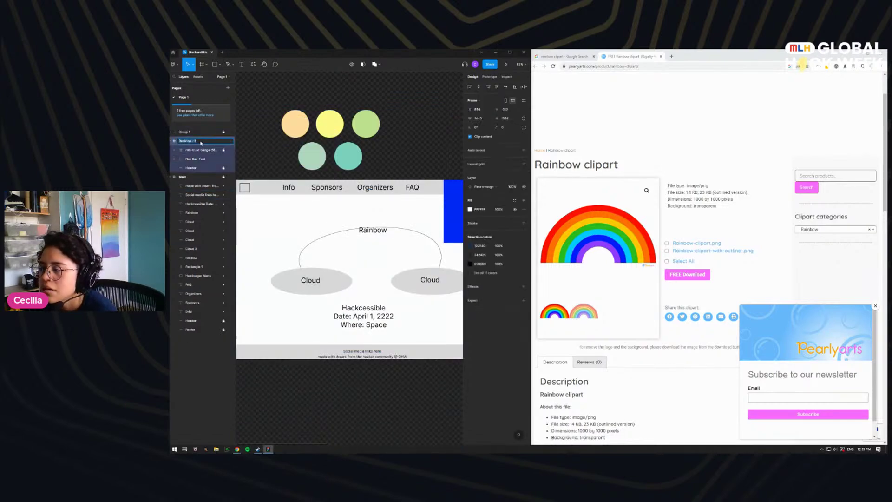
{"action": "type", "text": "Design"}
{"action": "key", "text": "Return"}
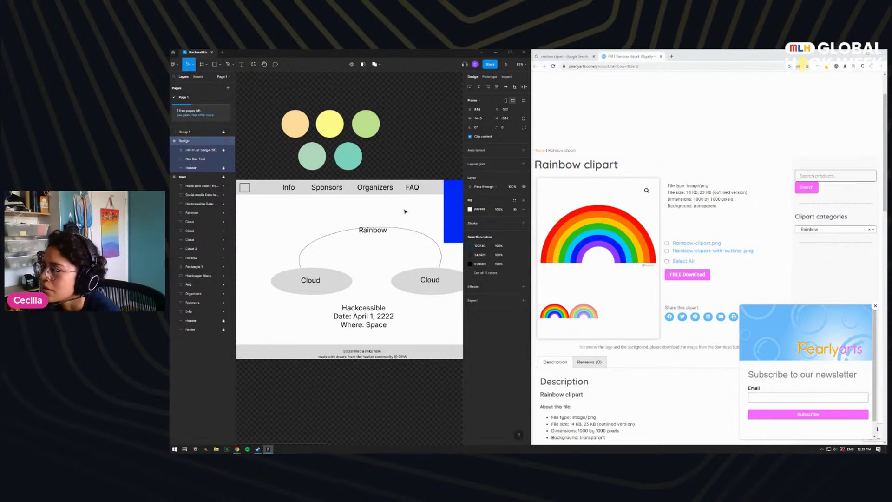
Step: Maximize the design file's window and paste the copied cloud image into the Design frame
{"action": "key", "text": "super+Up"}
{"action": "scroll", "coordinate": [710, 311], "scroll_direction": "up", "scroll_amount": 4}
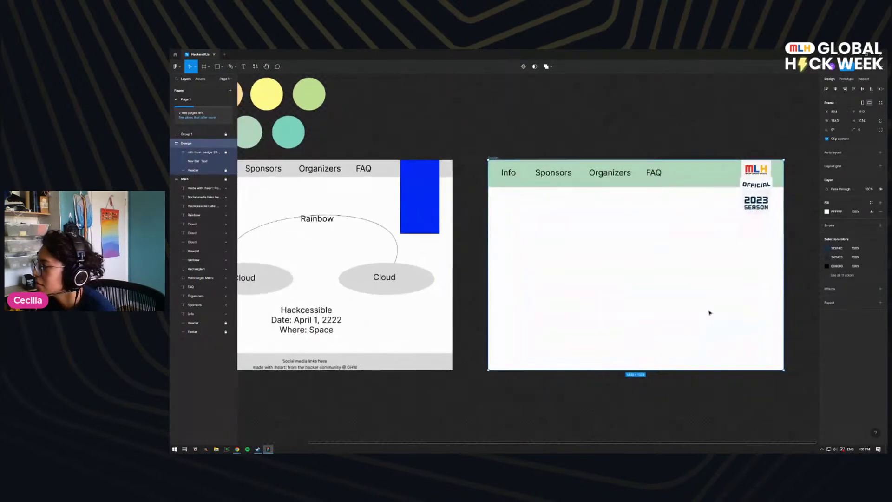
{"action": "scroll", "coordinate": [319, 252], "scroll_direction": "down", "scroll_amount": 3}
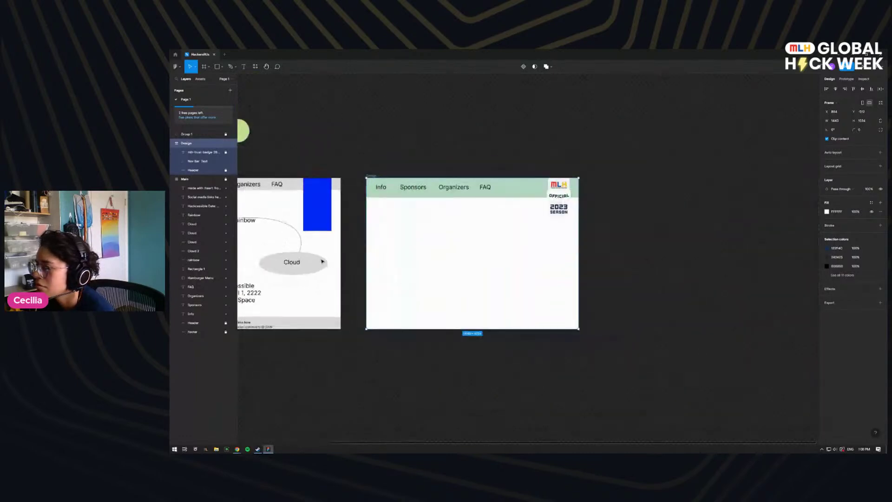
{"action": "scroll", "coordinate": [510, 256], "scroll_direction": "up", "scroll_amount": 2}
{"action": "scroll", "coordinate": [282, 255], "scroll_direction": "up", "scroll_amount": 2}
{"action": "scroll", "coordinate": [282, 255], "scroll_direction": "down", "scroll_amount": 5}
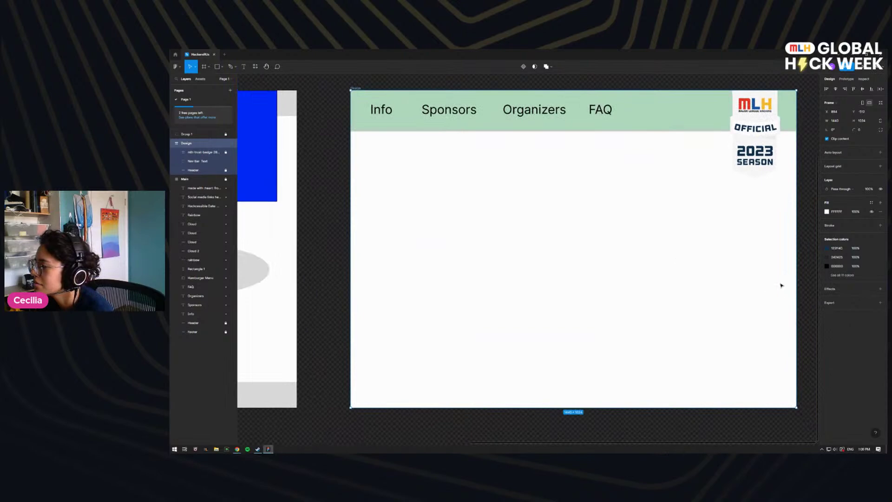
{"action": "key", "text": "ctrl+v"}
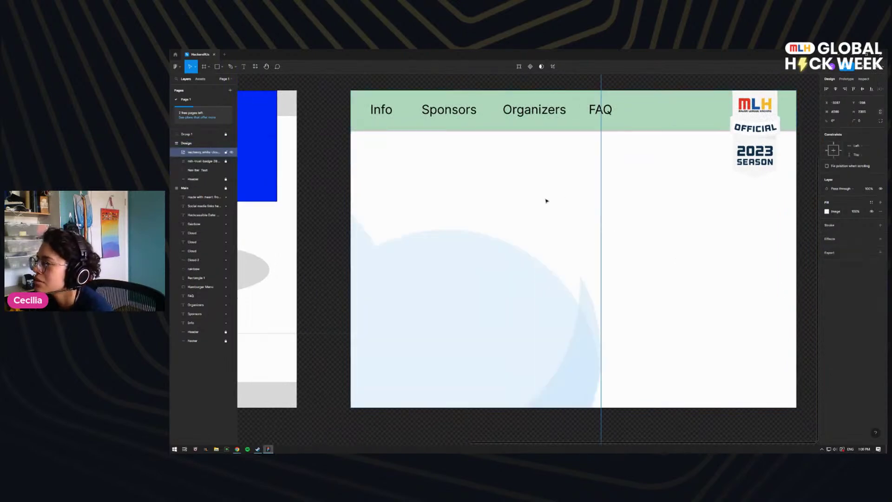
Step: Scale the oversized cloud image down proportionally and move it over the Design frame
{"action": "scroll", "coordinate": [552, 194], "scroll_direction": "up", "scroll_amount": 4}
{"action": "scroll", "coordinate": [563, 178], "scroll_direction": "up", "scroll_amount": 2}
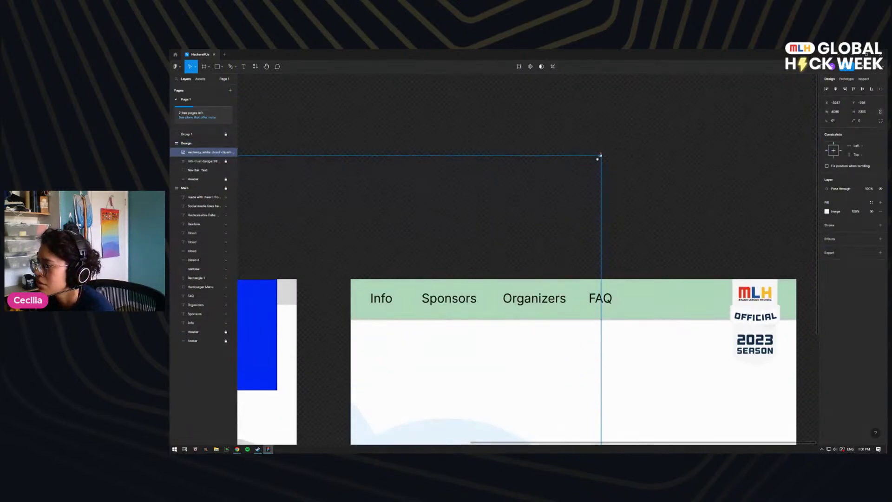
{"action": "left_click_drag", "start_coordinate": [528, 221], "coordinate": [375, 286]}
{"action": "scroll", "coordinate": [470, 186], "scroll_direction": "down", "scroll_amount": 7}
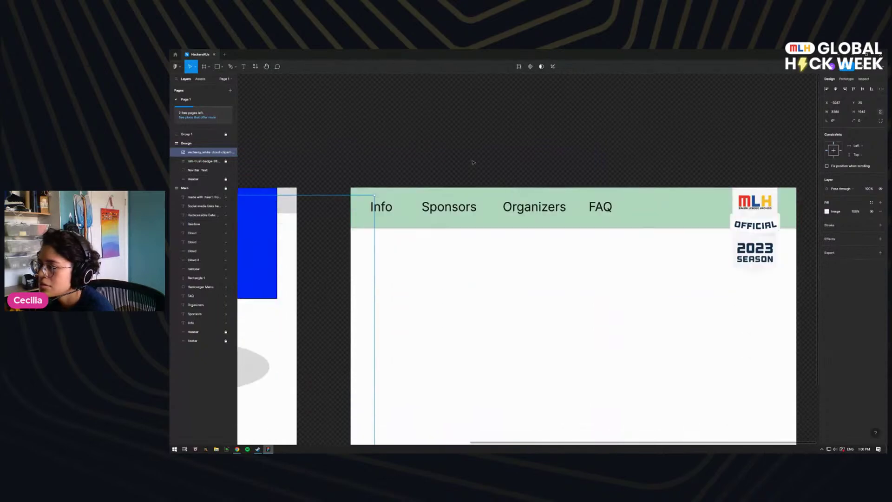
{"action": "scroll", "coordinate": [470, 157], "scroll_direction": "down", "scroll_amount": 3}
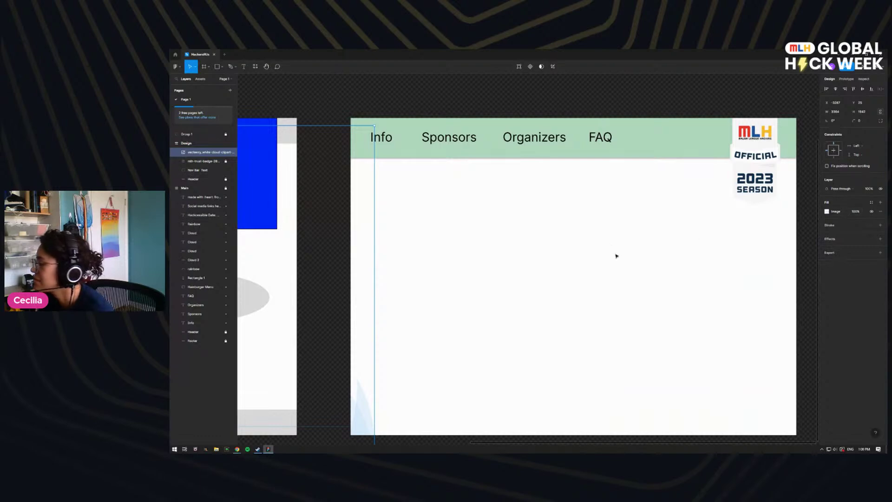
{"action": "left_click_drag", "start_coordinate": [360, 428], "coordinate": [280, 358]}
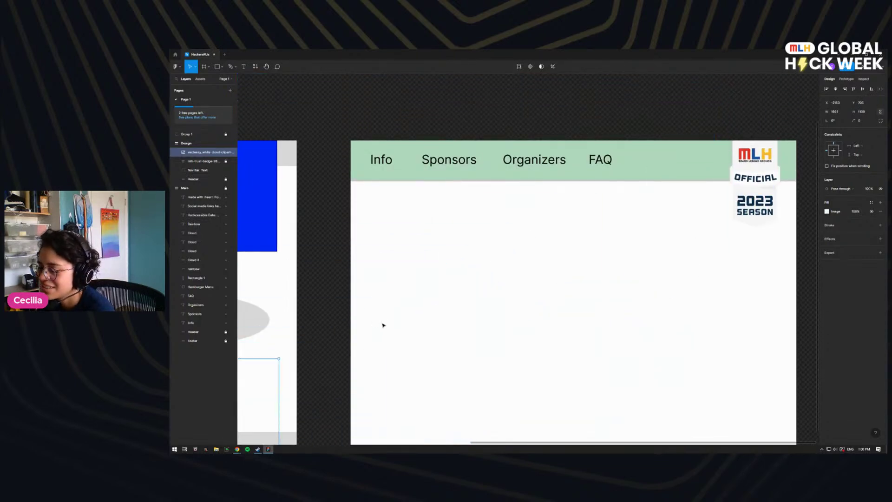
{"action": "scroll", "coordinate": [383, 325], "scroll_direction": "down", "scroll_amount": 5}
{"action": "left_click_drag", "start_coordinate": [310, 398], "coordinate": [506, 323]}
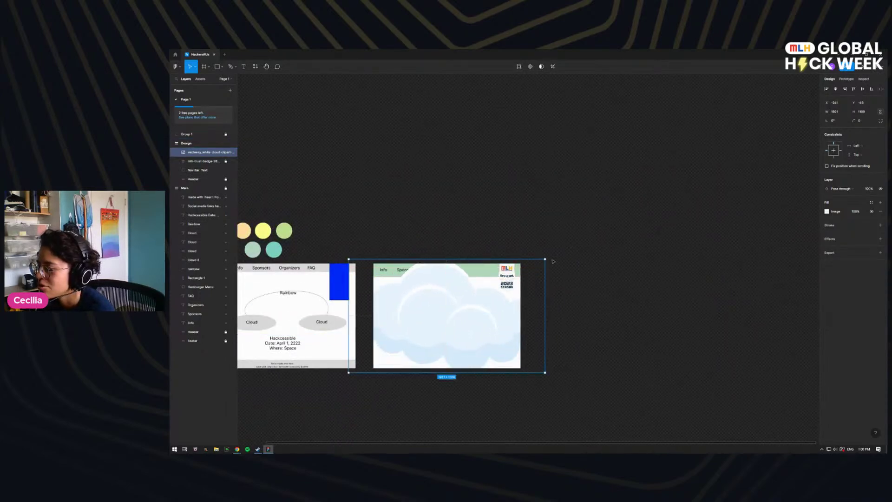
Step: Shrink the cloud image further to a small cloud and place it in the open area of the Design frame
{"action": "left_click_drag", "start_coordinate": [546, 259], "coordinate": [434, 338]}
{"action": "key", "text": "ctrl+z"}
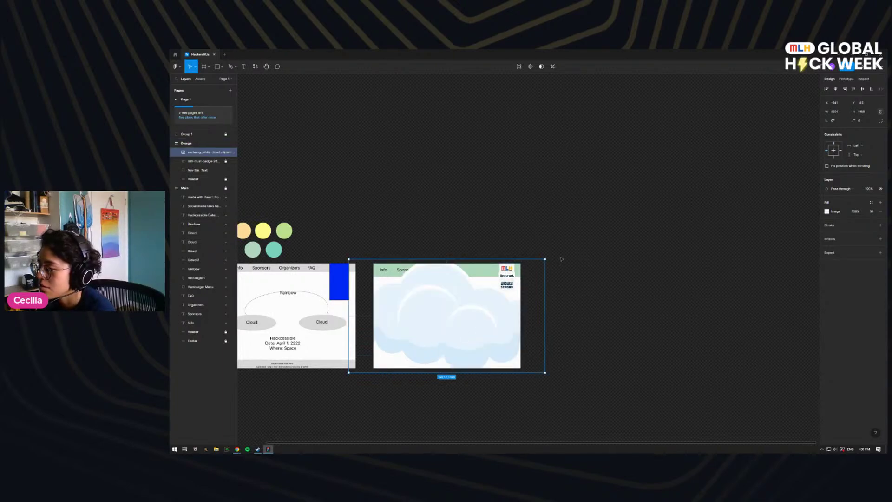
{"action": "left_click_drag", "start_coordinate": [543, 257], "coordinate": [418, 333]}
{"action": "scroll", "coordinate": [398, 309], "scroll_direction": "left", "scroll_amount": 5}
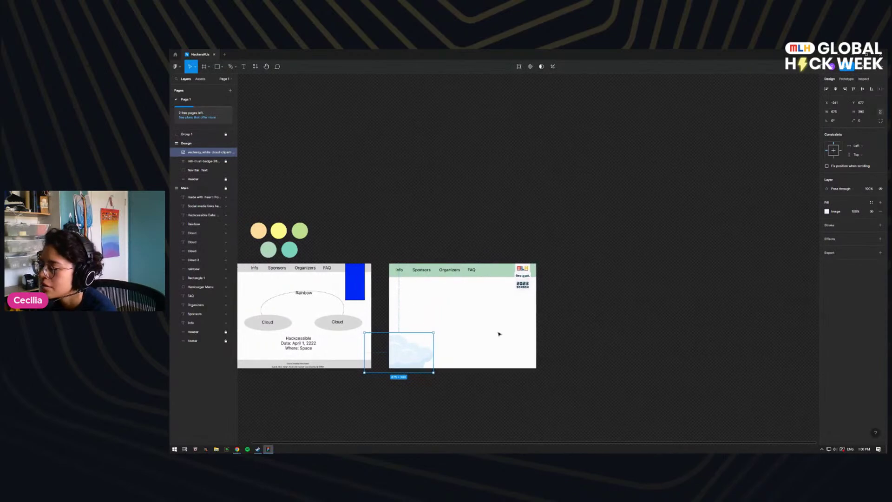
{"action": "scroll", "coordinate": [598, 326], "scroll_direction": "up", "scroll_amount": 5}
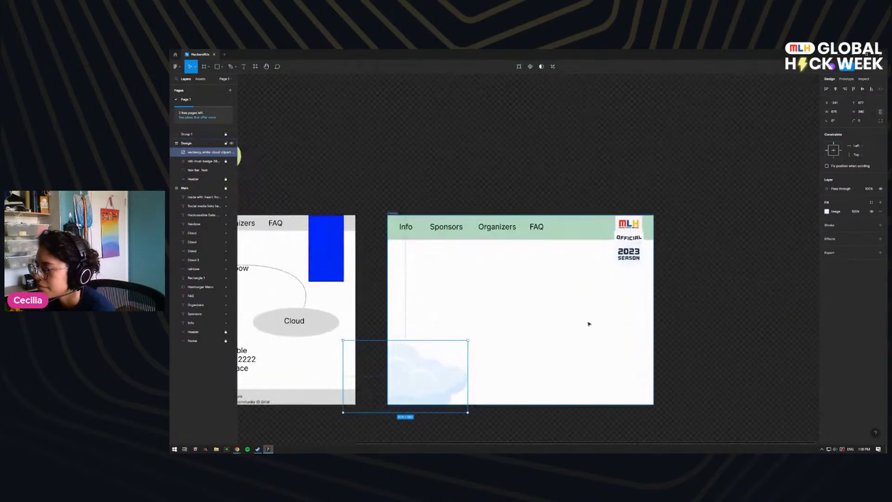
{"action": "scroll", "coordinate": [549, 295], "scroll_direction": "up", "scroll_amount": 5}
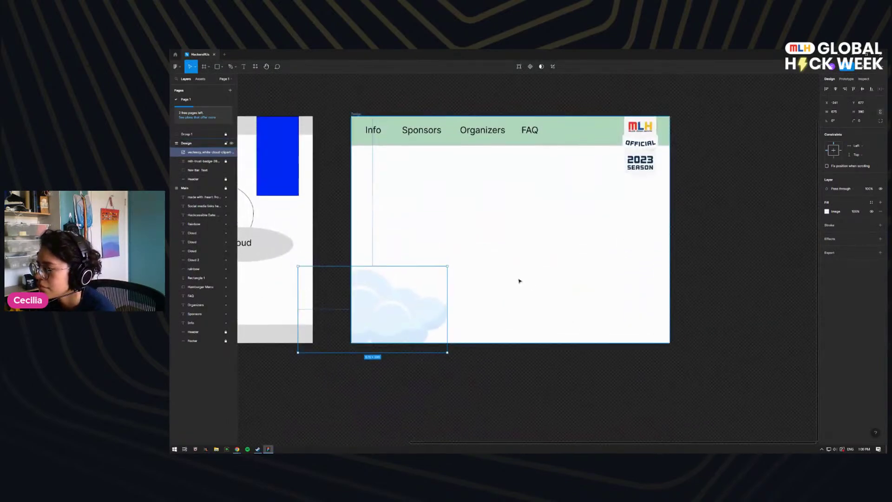
{"action": "left_click_drag", "start_coordinate": [389, 335], "coordinate": [464, 276]}
{"action": "left_click_drag", "start_coordinate": [512, 235], "coordinate": [483, 268]}
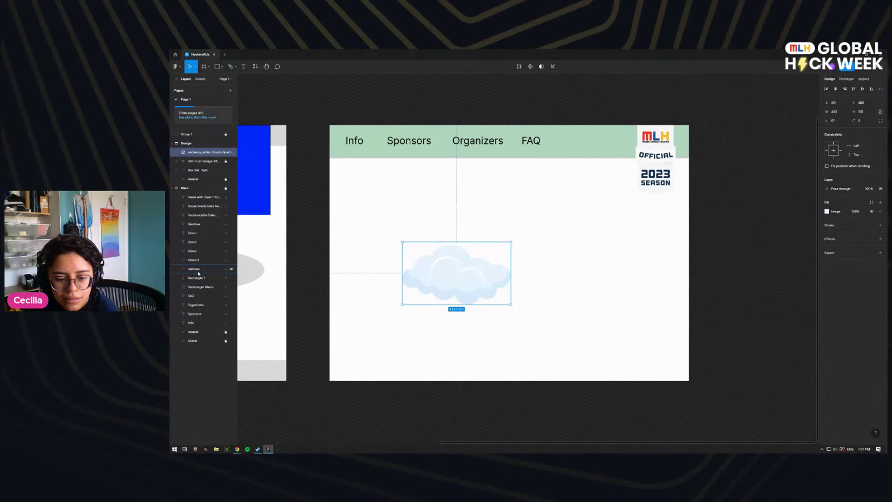
Step: Shift the cloud slightly left and place a duplicate of it at the same height on the frame's right half
{"action": "left_click_drag", "start_coordinate": [466, 278], "coordinate": [437, 274]}
{"action": "left_click_drag", "start_coordinate": [441, 275], "coordinate": [577, 283]}
{"action": "left_click", "coordinate": [775, 261]}
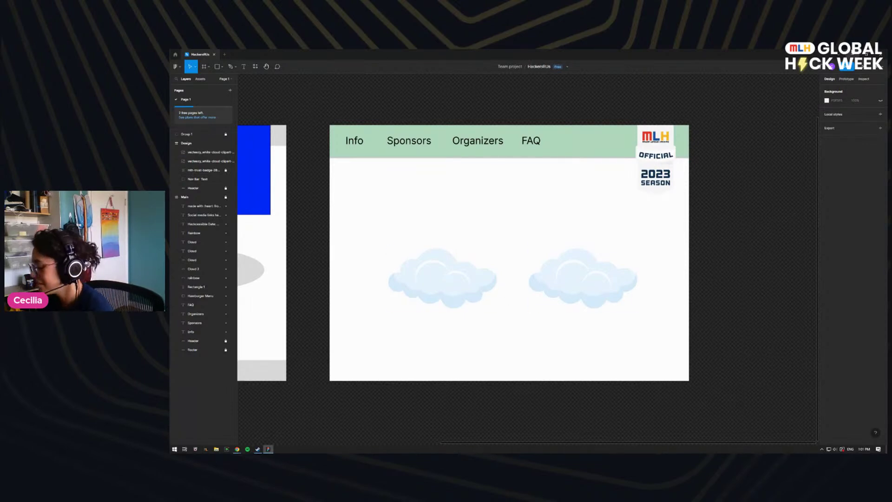
Step: Bring the Pearly Arts rainbow clipart image onto the design canvas, close the browser tabs and maximize the design window
{"action": "left_click", "coordinate": [866, 55]}
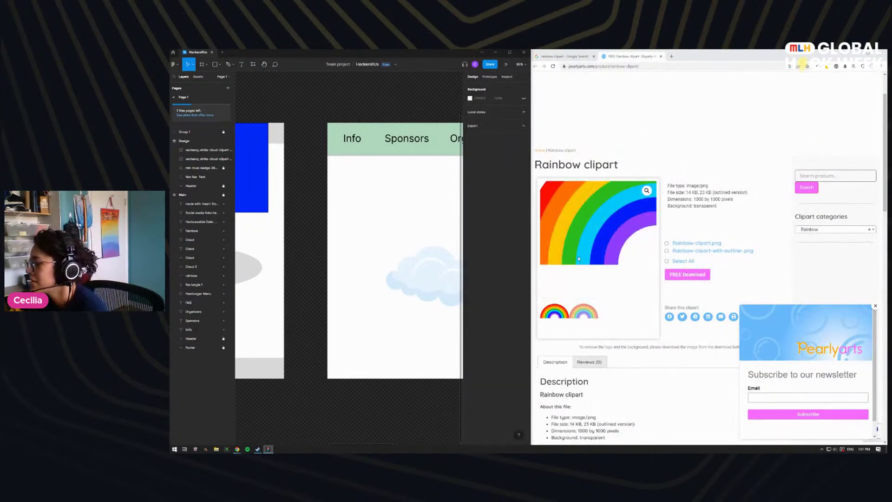
{"action": "left_click", "coordinate": [611, 56]}
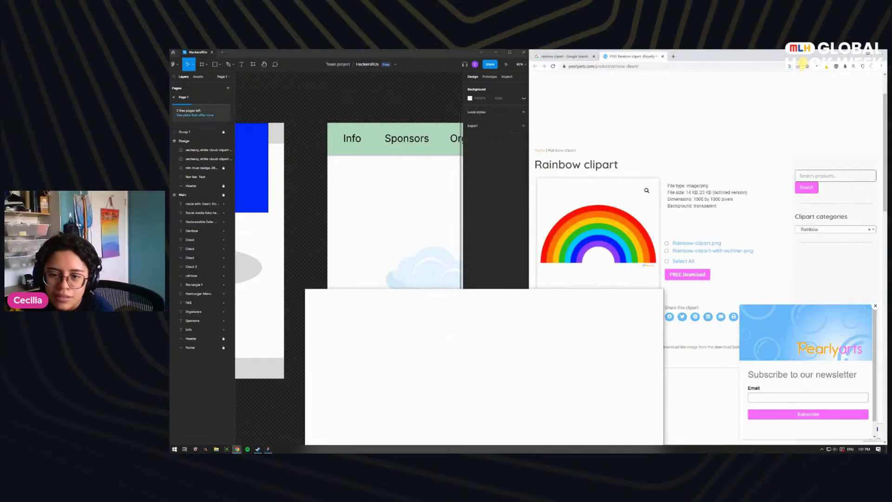
{"action": "key", "text": "ctrl+w"}
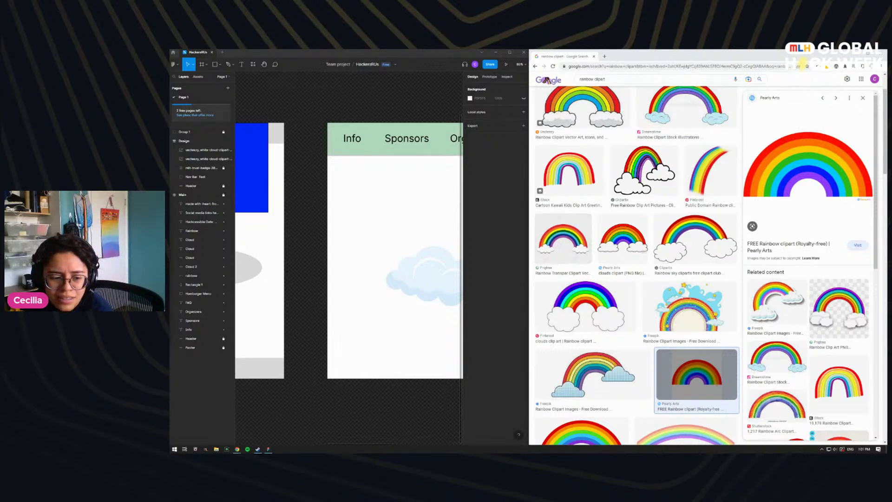
{"action": "left_click_drag", "start_coordinate": [809, 163], "coordinate": [329, 238]}
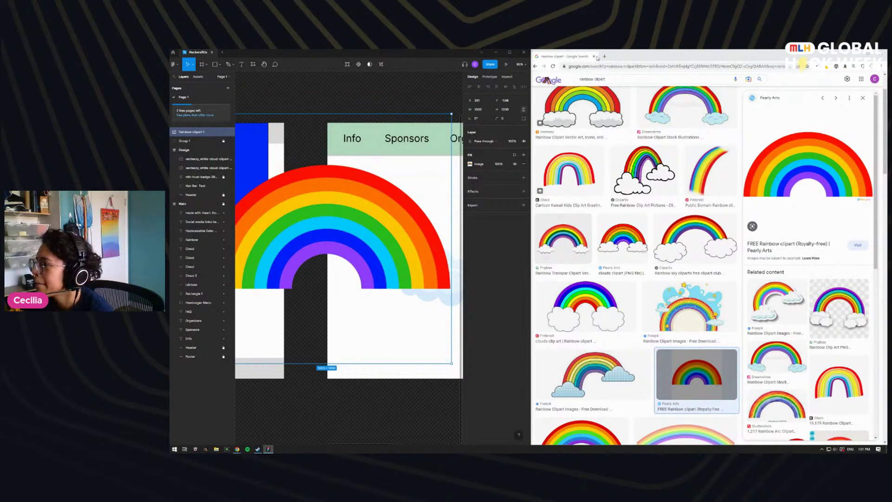
{"action": "left_click", "coordinate": [593, 57]}
{"action": "left_click", "coordinate": [510, 52]}
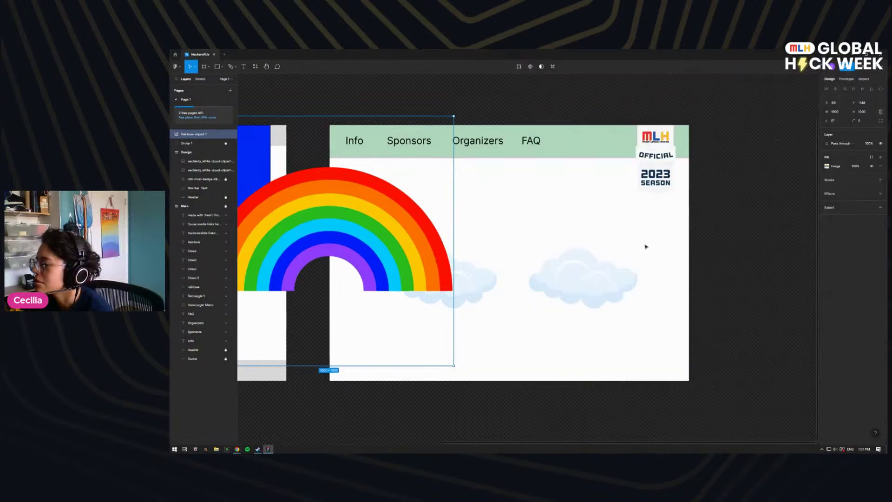
Step: Scale the rainbow image down proportionally to about 730 px wide and centre it over the two clouds in the Design frame
{"action": "left_click_drag", "start_coordinate": [368, 211], "coordinate": [536, 206]}
{"action": "left_click_drag", "start_coordinate": [635, 106], "coordinate": [568, 173]}
{"action": "left_click_drag", "start_coordinate": [468, 253], "coordinate": [505, 229]}
Step: Try to change the stacking order so that the rainbow image sits behind the two clouds
{"action": "right_click", "coordinate": [504, 230]}
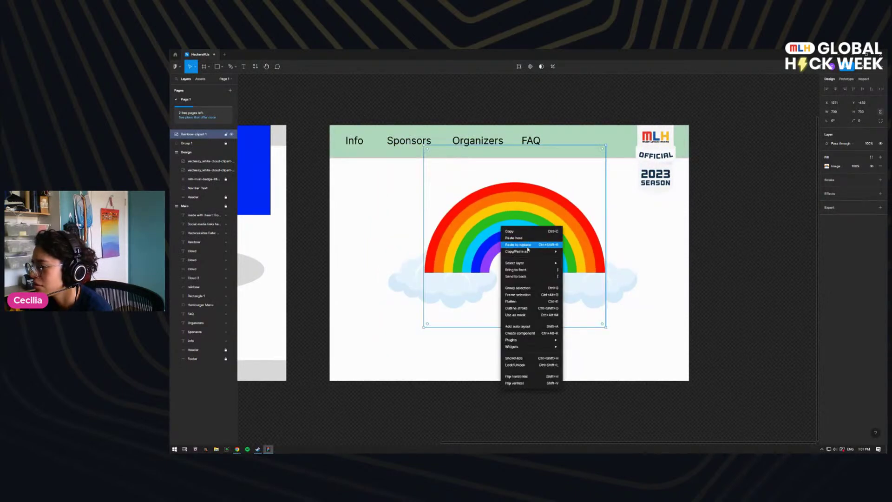
{"action": "left_click", "coordinate": [528, 280]}
{"action": "key", "text": "ctrl+z"}
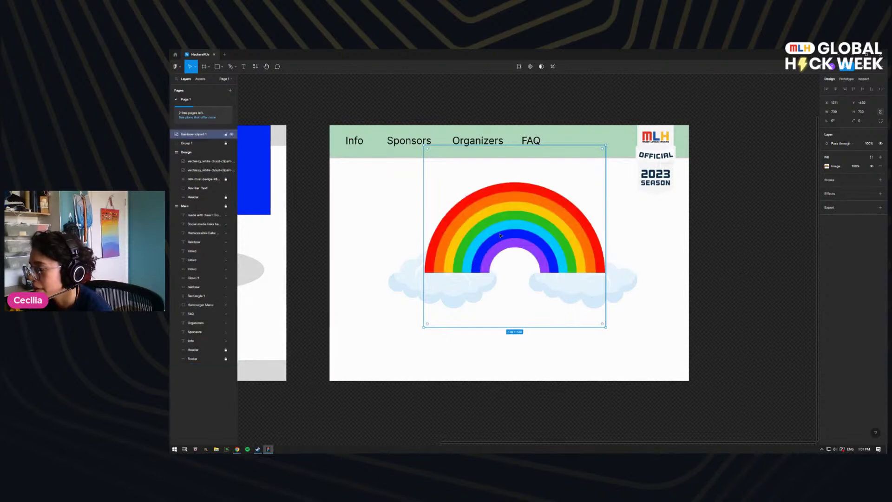
{"action": "right_click", "coordinate": [496, 232]}
{"action": "mouse_move", "coordinate": [534, 268]}
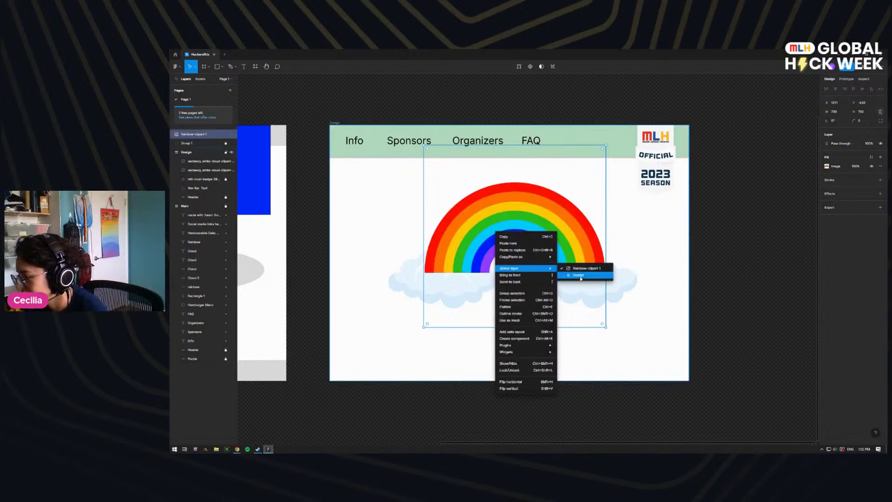
{"action": "left_click", "coordinate": [579, 275]}
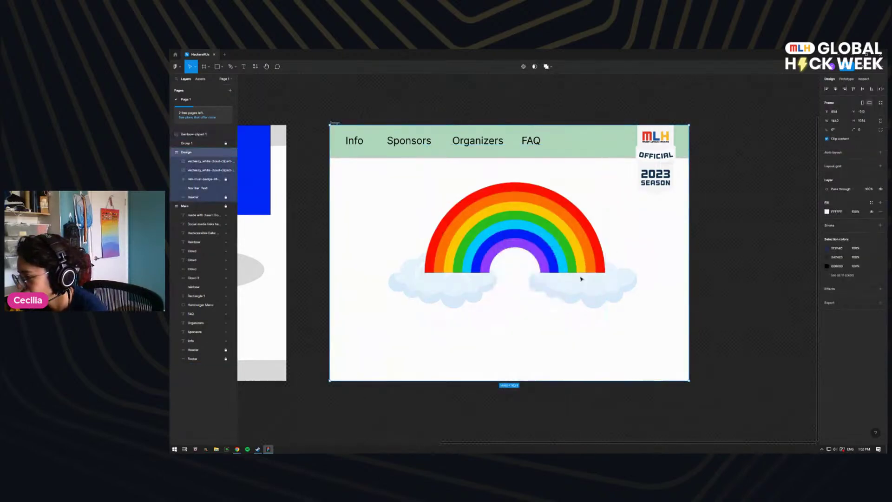
{"action": "left_click", "coordinate": [532, 293]}
{"action": "left_click", "coordinate": [408, 293]}
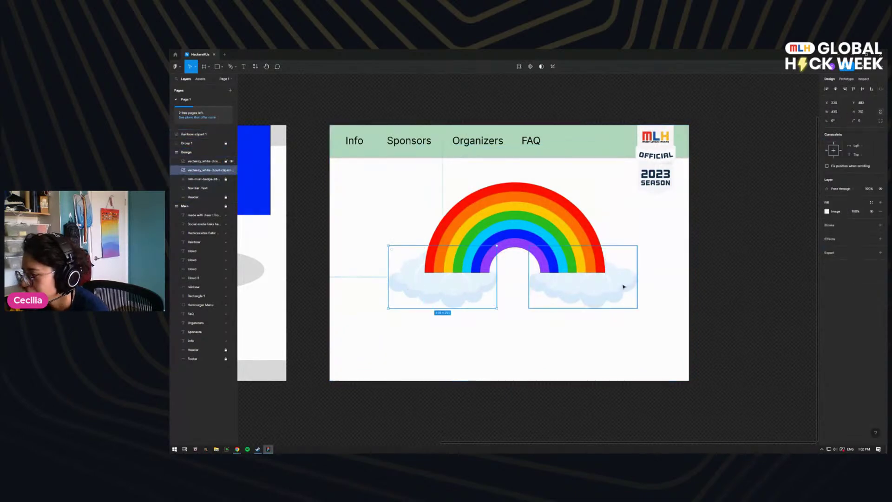
{"action": "left_click", "coordinate": [625, 285], "text": "shift"}
{"action": "right_click", "coordinate": [611, 282]}
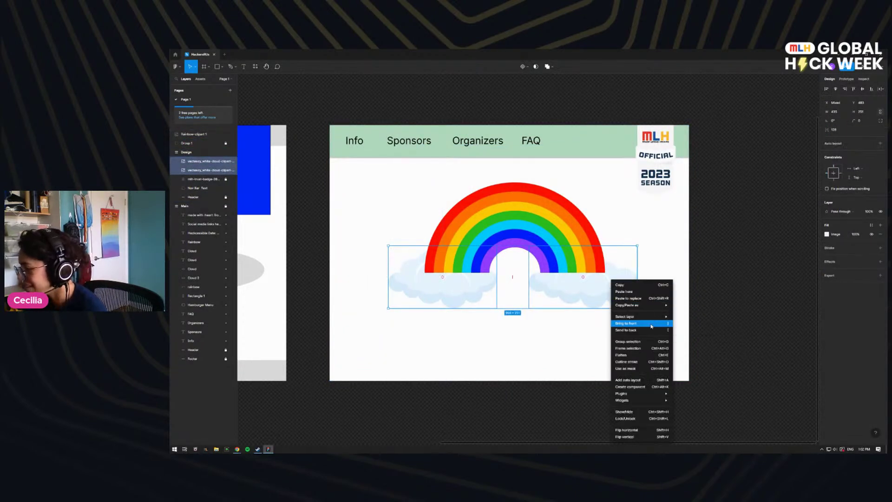
{"action": "left_click", "coordinate": [724, 283]}
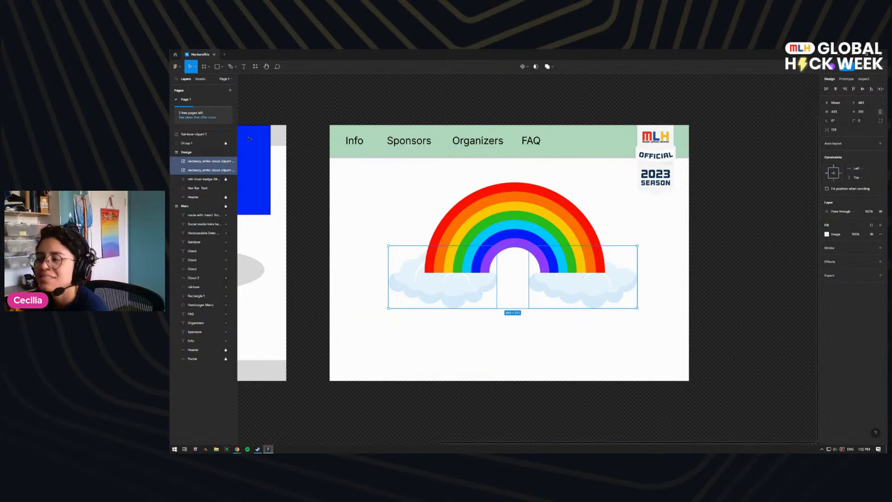
Step: Move the rainbow layer into the Design frame and reorder both cloud layers above it
{"action": "left_click", "coordinate": [198, 188]}
{"action": "left_click", "coordinate": [194, 196]}
{"action": "left_click", "coordinate": [197, 135]}
{"action": "left_click_drag", "start_coordinate": [198, 135], "coordinate": [202, 157]}
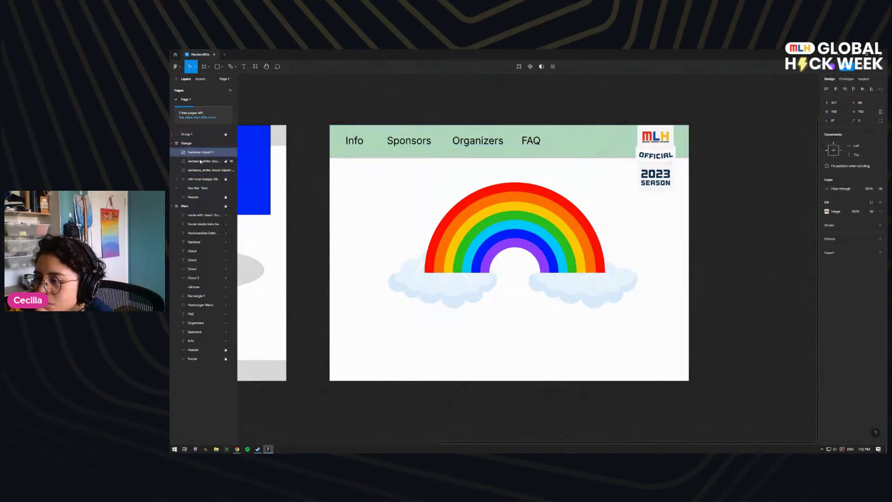
{"action": "left_click", "coordinate": [201, 168]}
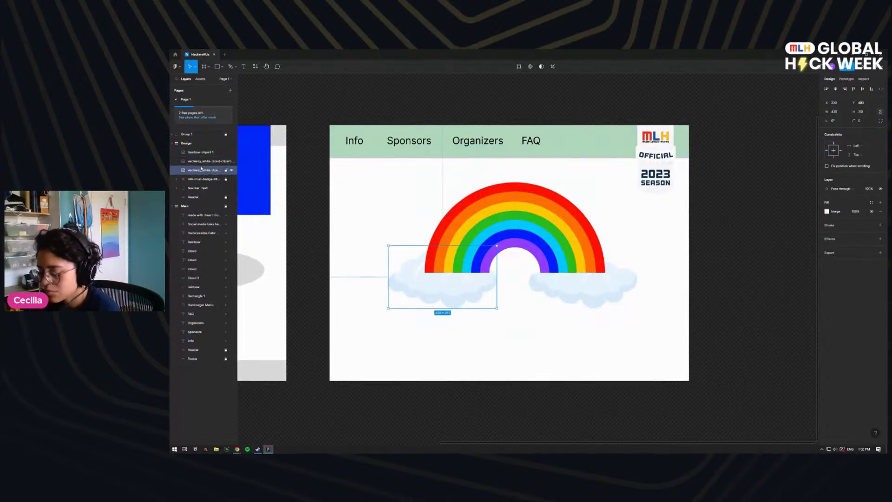
{"action": "left_click", "coordinate": [202, 161], "text": "shift"}
{"action": "left_click_drag", "start_coordinate": [203, 162], "coordinate": [202, 147]}
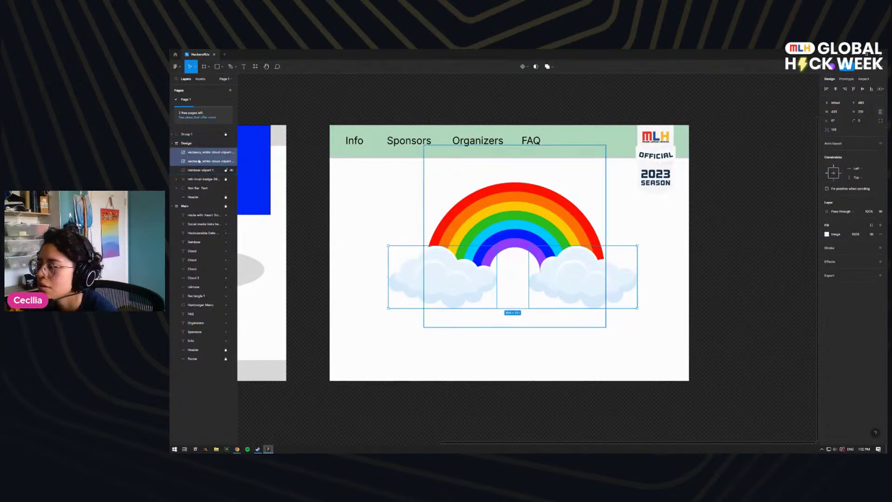
Step: Rename the right cloud's layer cloud_right and the left cloud's layer cloud_left
{"action": "double_click", "coordinate": [206, 152]}
{"action": "type", "text": "c"}
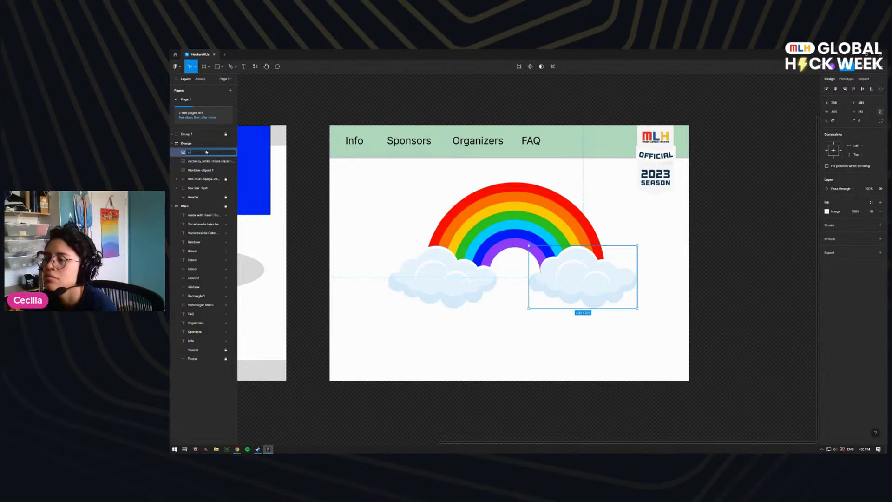
{"action": "type", "text": "loud"}
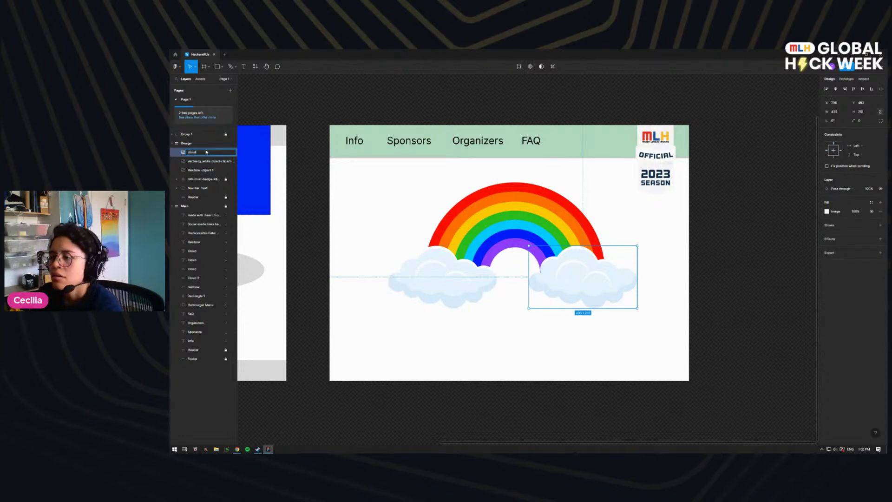
{"action": "type", "text": "_right"}
{"action": "key", "text": "Return"}
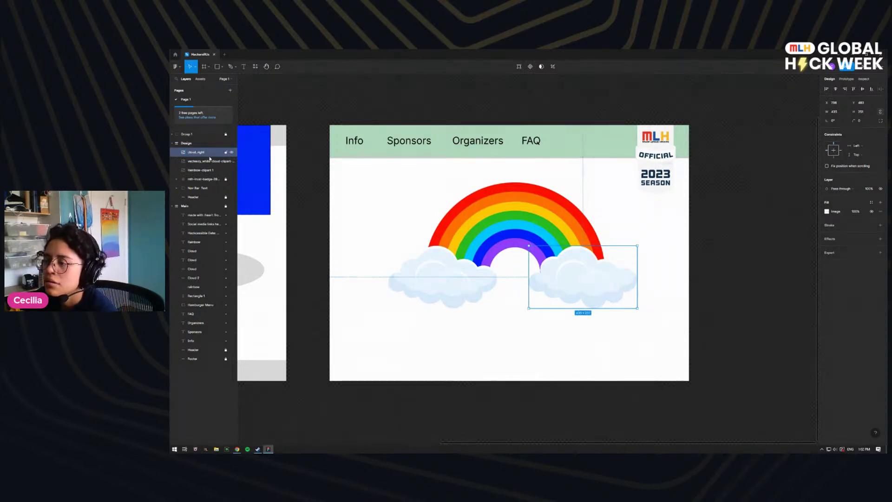
{"action": "left_click", "coordinate": [214, 162]}
{"action": "double_click", "coordinate": [214, 162]}
{"action": "type", "text": "cloud_left"}
{"action": "key", "text": "Return"}
Step: Rename the rainbow clipart layer rainbow and the MLH badge layer MLH2023_banner, and clear the selection
{"action": "double_click", "coordinate": [209, 171]}
{"action": "type", "text": "rainbow"}
{"action": "key", "text": "Return"}
{"action": "left_click", "coordinate": [204, 180]}
{"action": "type", "text": "ML"}
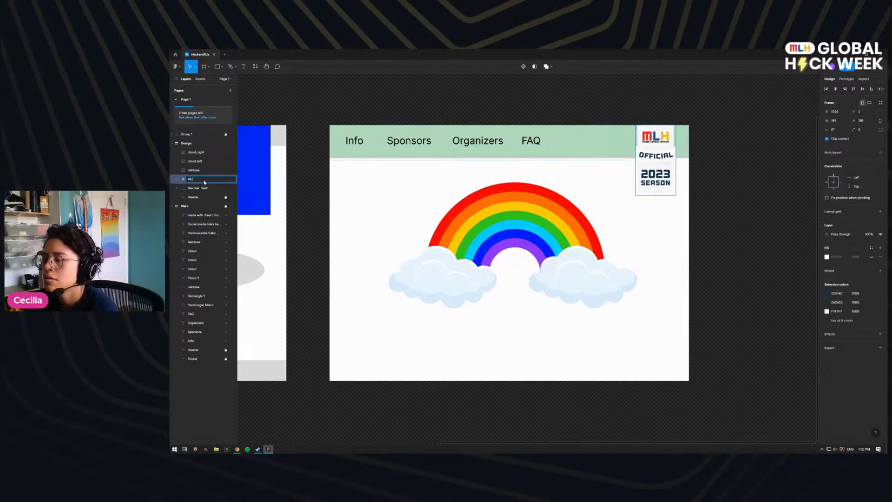
{"action": "type", "text": "H2023_banner"}
{"action": "key", "text": "Return"}
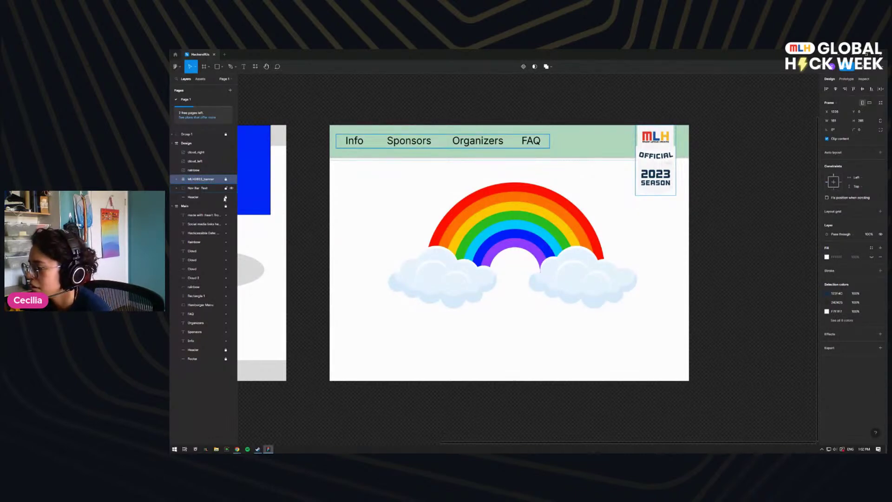
{"action": "left_click", "coordinate": [548, 280]}
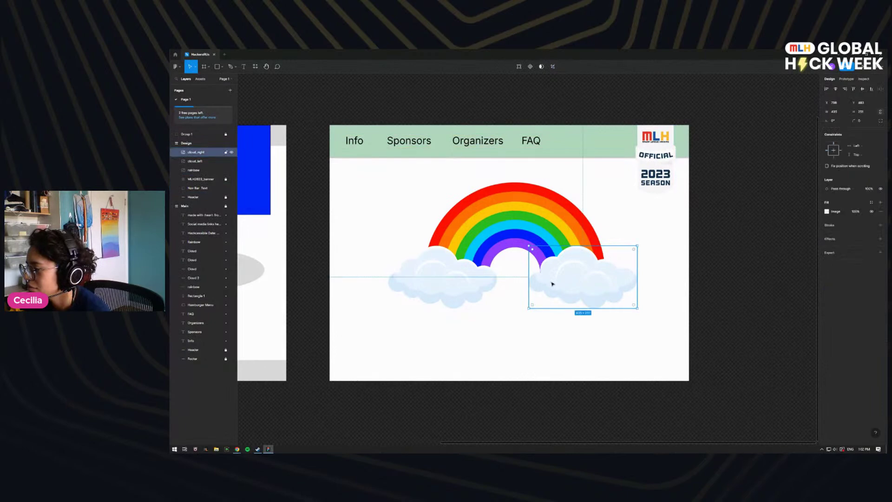
{"action": "left_click", "coordinate": [769, 255]}
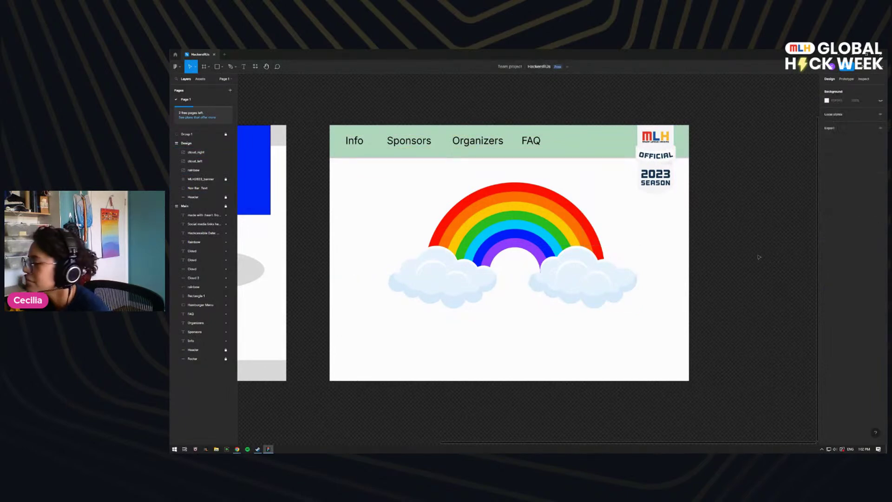
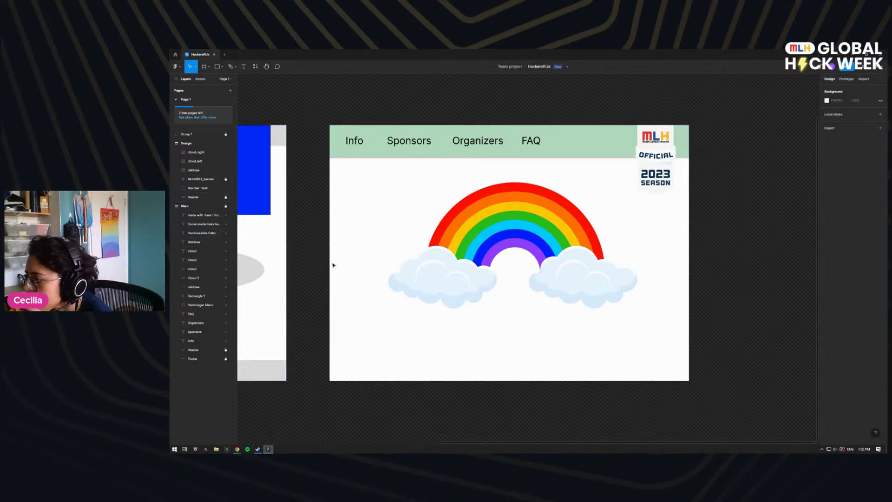
Step: Group the two clouds and the rainbow, name the group Logo, and shift it slightly down and left below the header
{"action": "left_click", "coordinate": [197, 152]}
{"action": "left_click", "coordinate": [195, 170], "text": "shift"}
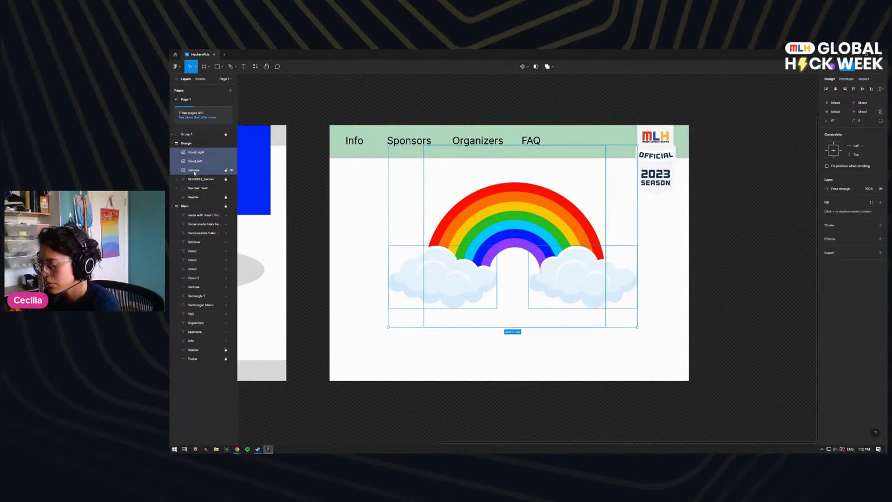
{"action": "key", "text": "ctrl+g"}
{"action": "double_click", "coordinate": [194, 152]}
{"action": "key", "text": "BackSpace"}
{"action": "type", "text": "Logo"}
{"action": "key", "text": "Return"}
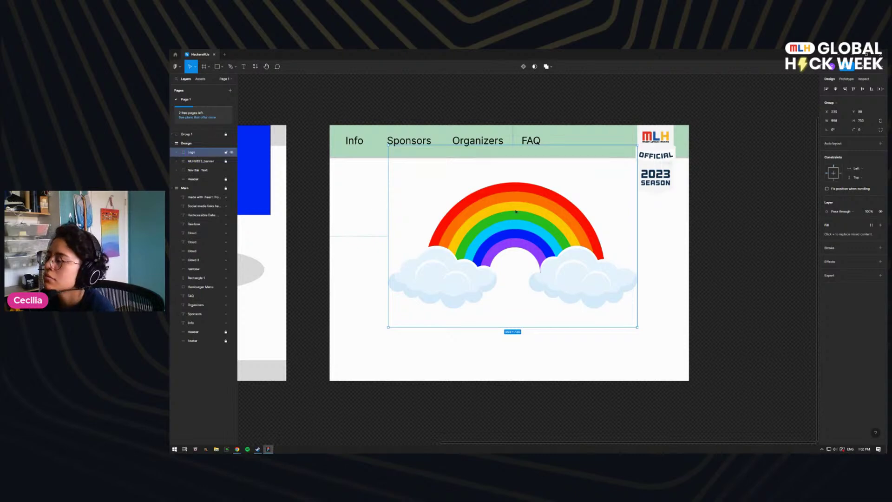
{"action": "left_click_drag", "start_coordinate": [497, 240], "coordinate": [488, 251]}
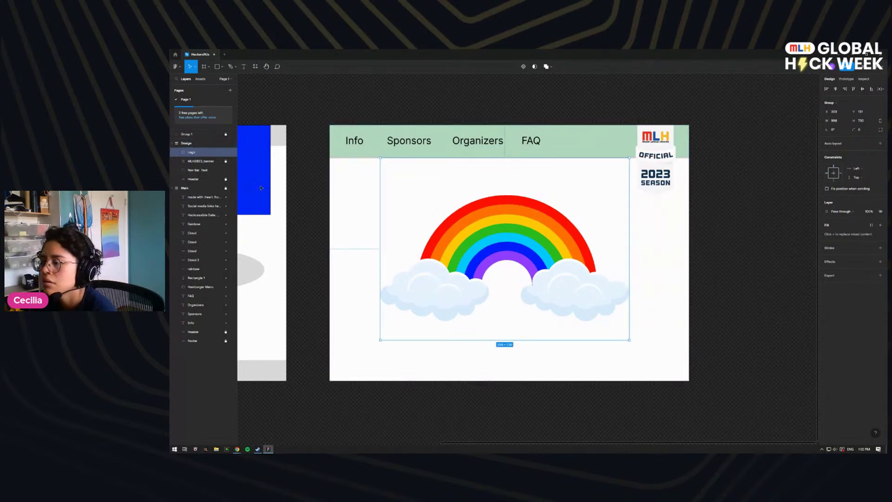
Step: Try auto layout on the Logo group, undo it, and move the group slightly further down
{"action": "right_click", "coordinate": [191, 153]}
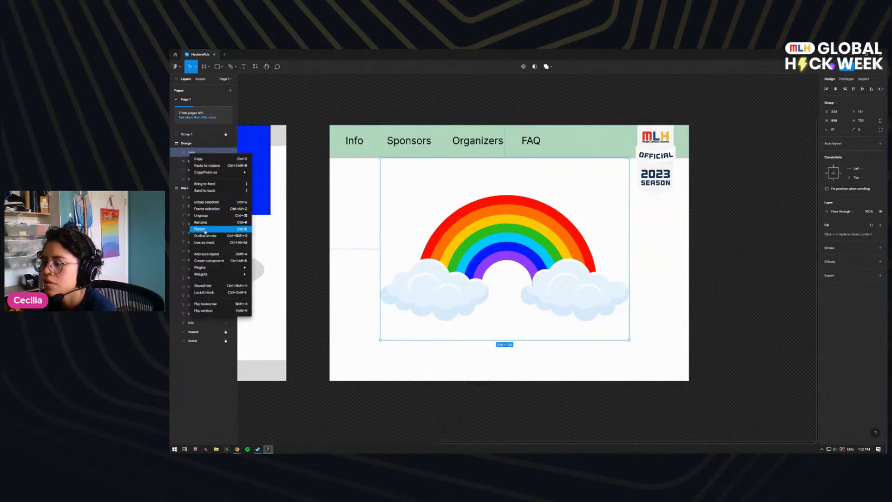
{"action": "left_click", "coordinate": [217, 254]}
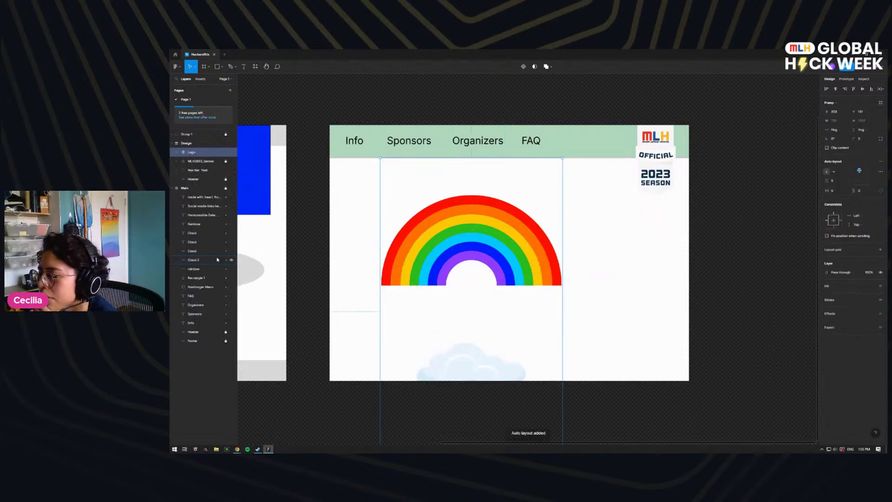
{"action": "key", "text": "ctrl+z"}
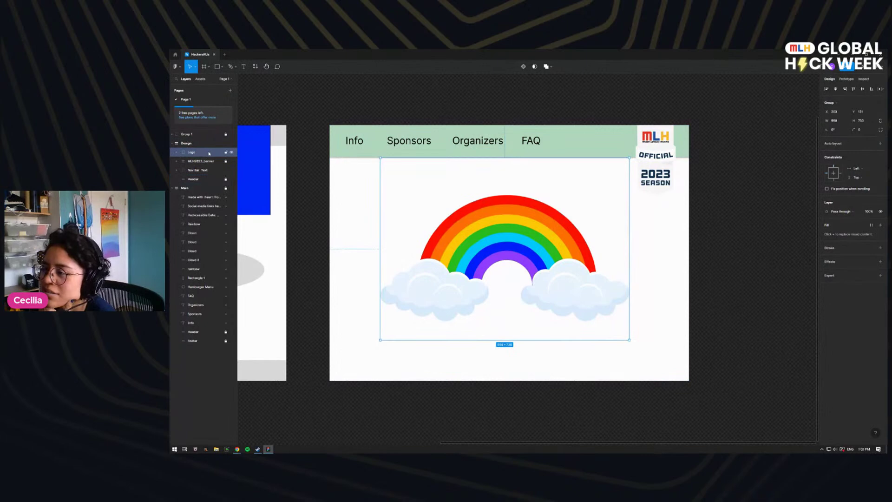
{"action": "mouse_move", "coordinate": [468, 249]}
{"action": "left_mouse_down"}
{"action": "mouse_move", "coordinate": [529, 248]}
{"action": "mouse_move", "coordinate": [404, 243]}
{"action": "mouse_move", "coordinate": [461, 260]}
{"action": "left_mouse_up"}
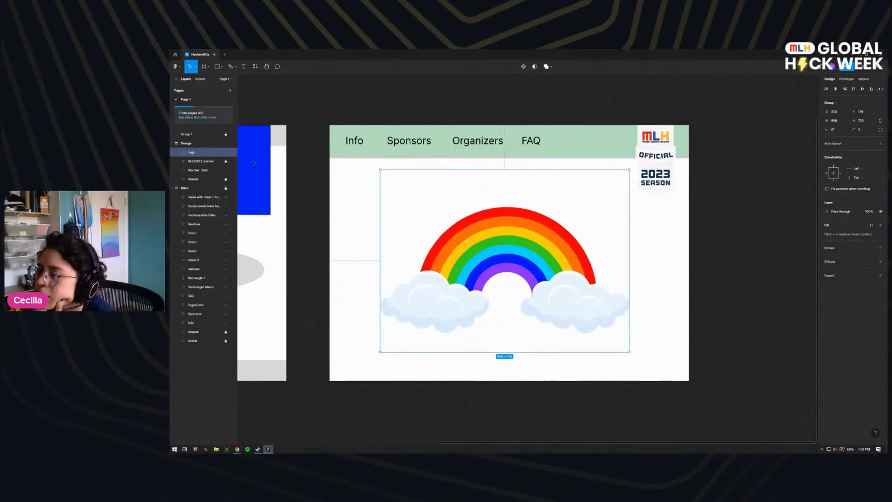
Step: Draw a rectangle covering the whole Design frame and send it behind the other layers
{"action": "left_click", "coordinate": [221, 66]}
{"action": "left_click", "coordinate": [219, 82]}
{"action": "left_click_drag", "start_coordinate": [329, 125], "coordinate": [689, 380]}
{"action": "right_click", "coordinate": [672, 374]}
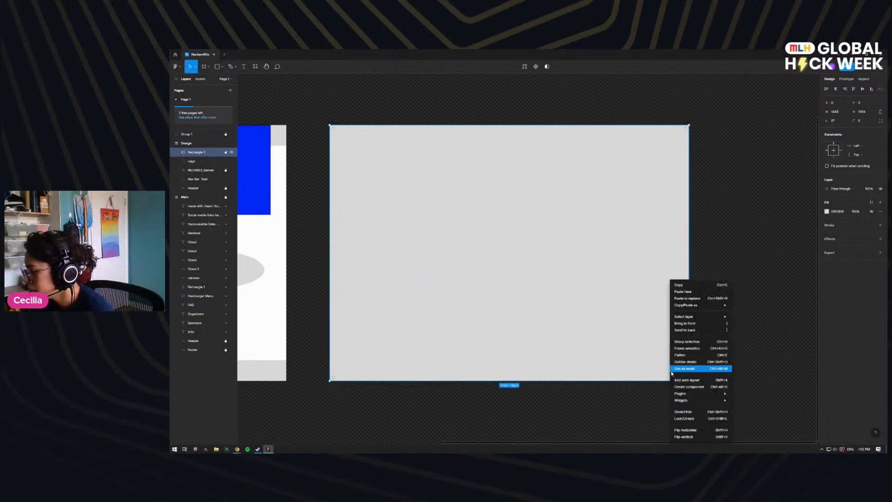
{"action": "left_click", "coordinate": [686, 330]}
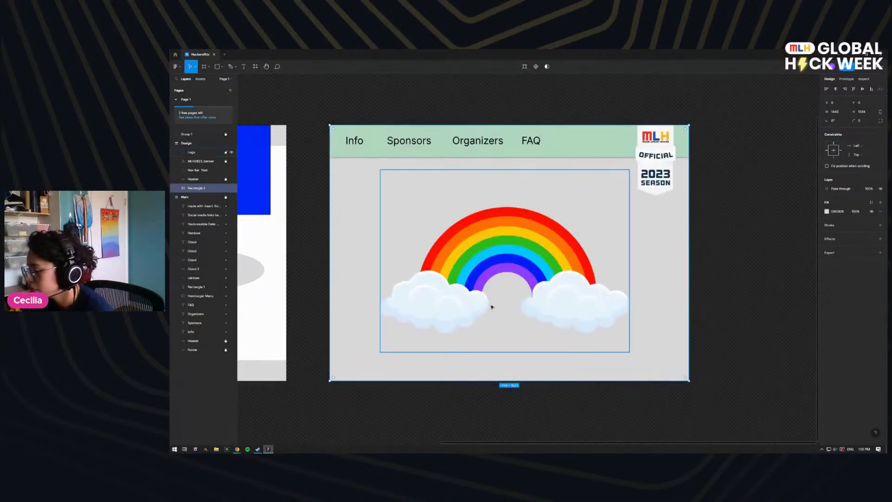
Step: Align the Logo group to the horizontal and vertical centre of the frame-sized rectangle
{"action": "left_click", "coordinate": [474, 276]}
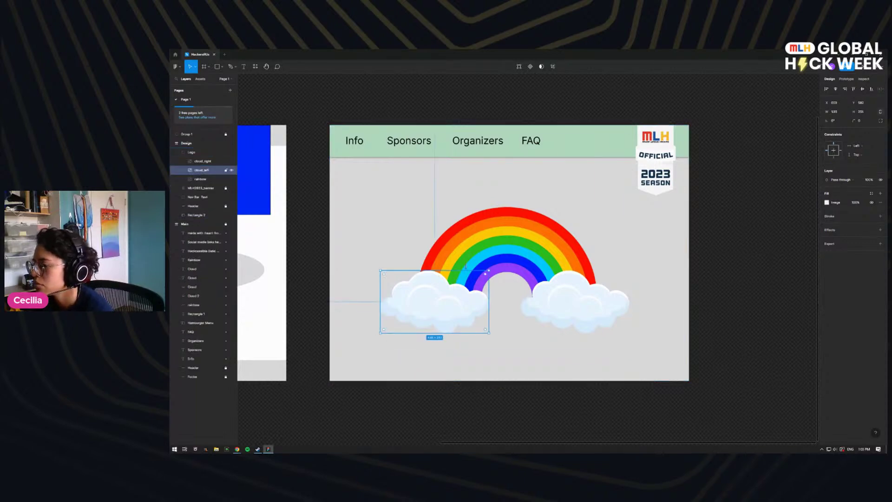
{"action": "left_click", "coordinate": [523, 274]}
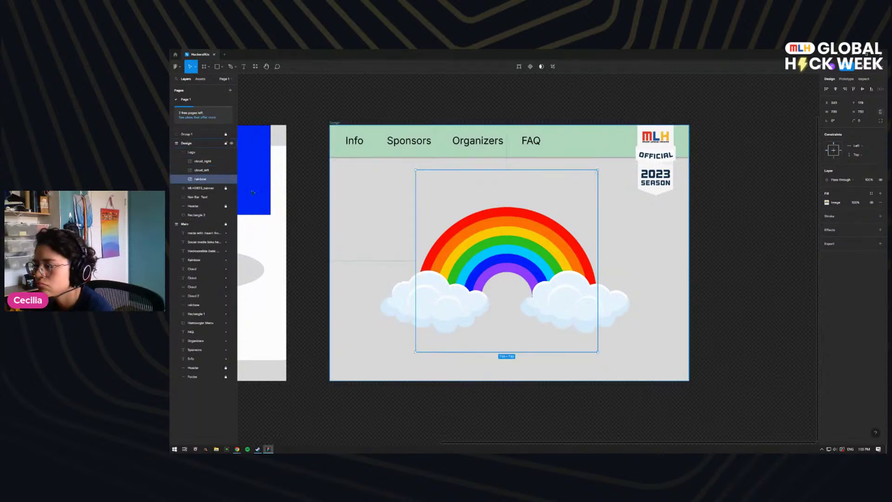
{"action": "left_click", "coordinate": [196, 215]}
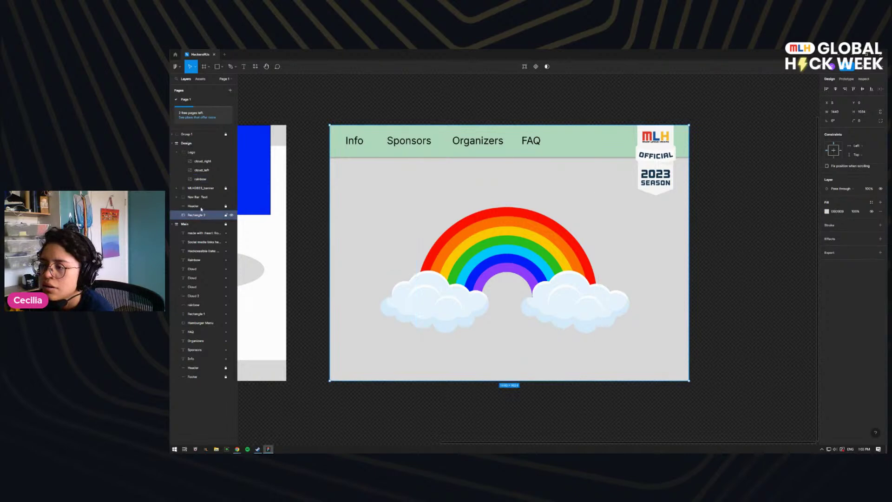
{"action": "left_click", "coordinate": [197, 153], "text": "shift"}
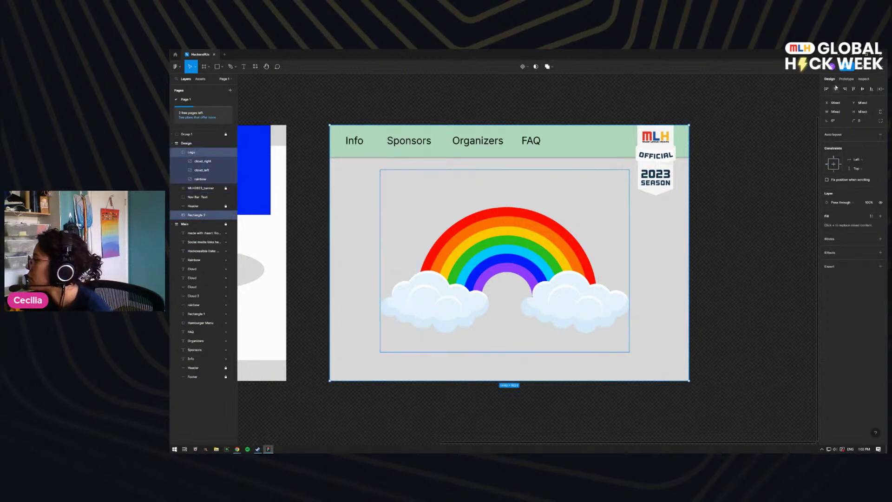
{"action": "left_click", "coordinate": [835, 89]}
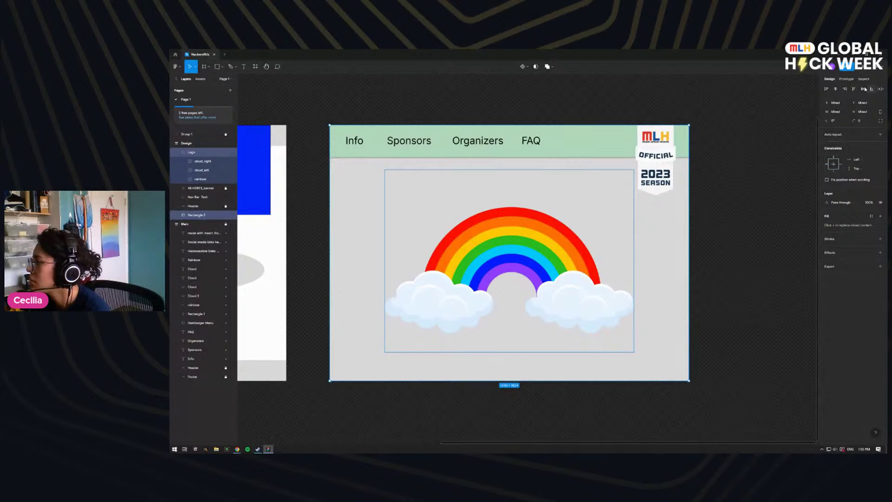
{"action": "left_click", "coordinate": [865, 89]}
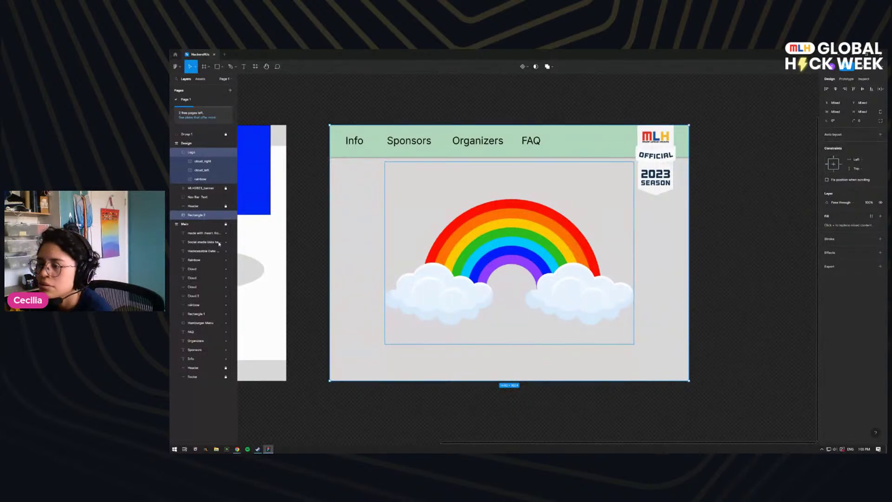
Step: Delete the frame-sized rectangle and lock the Logo group
{"action": "left_click", "coordinate": [203, 215]}
{"action": "key", "text": "Delete"}
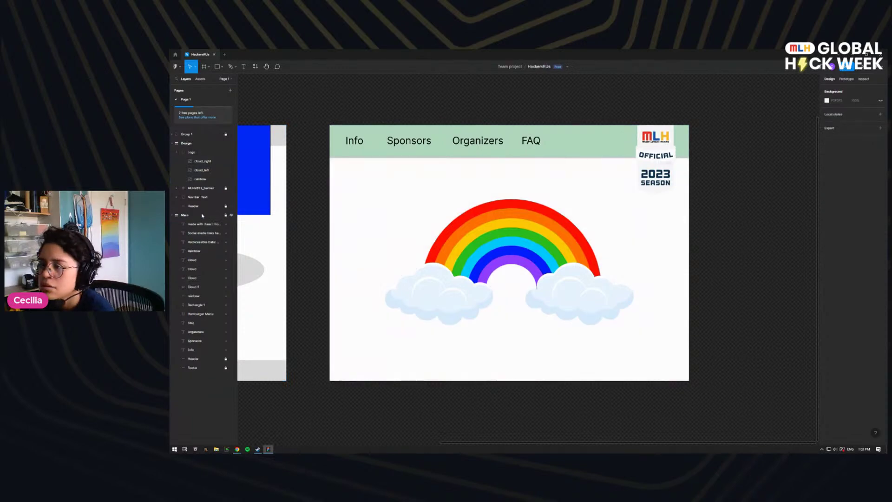
{"action": "left_click", "coordinate": [226, 154]}
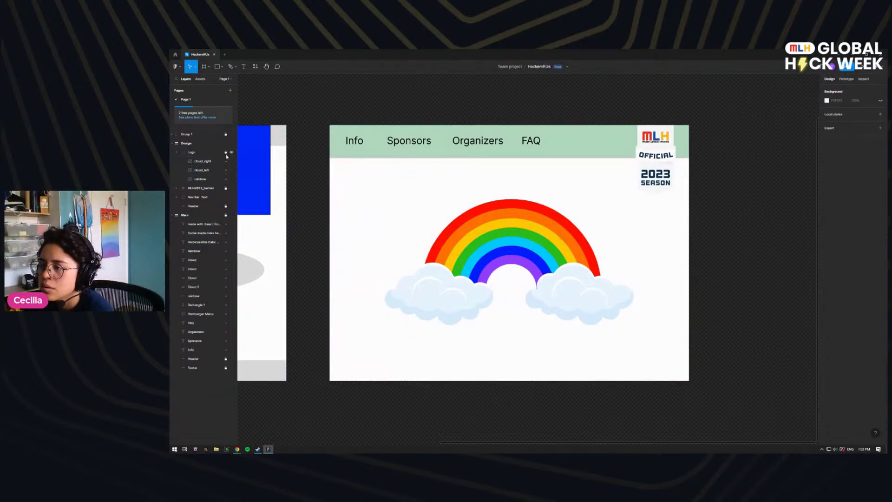
Step: Duplicate the Nav Bar Text group and place the copy beneath the rainbow logo in the Design frame
{"action": "left_click", "coordinate": [176, 152]}
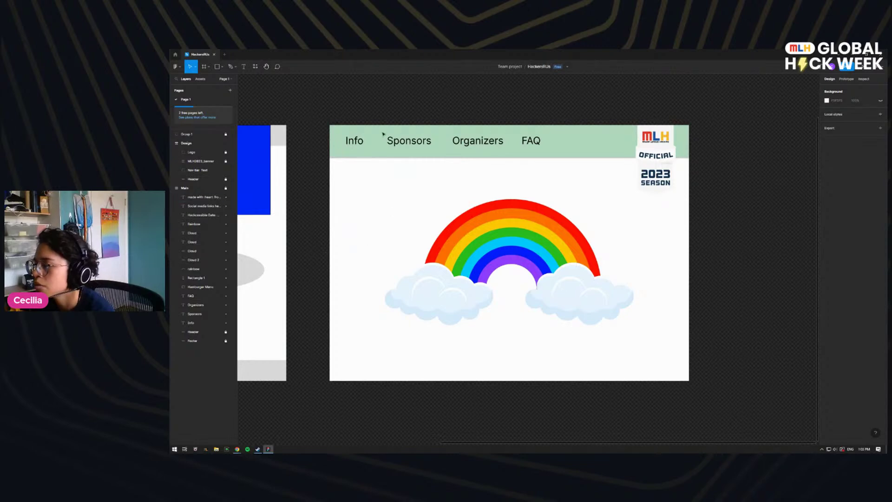
{"action": "left_click", "coordinate": [402, 142]}
{"action": "left_click_drag", "start_coordinate": [392, 141], "coordinate": [454, 354]}
{"action": "double_click", "coordinate": [460, 349]}
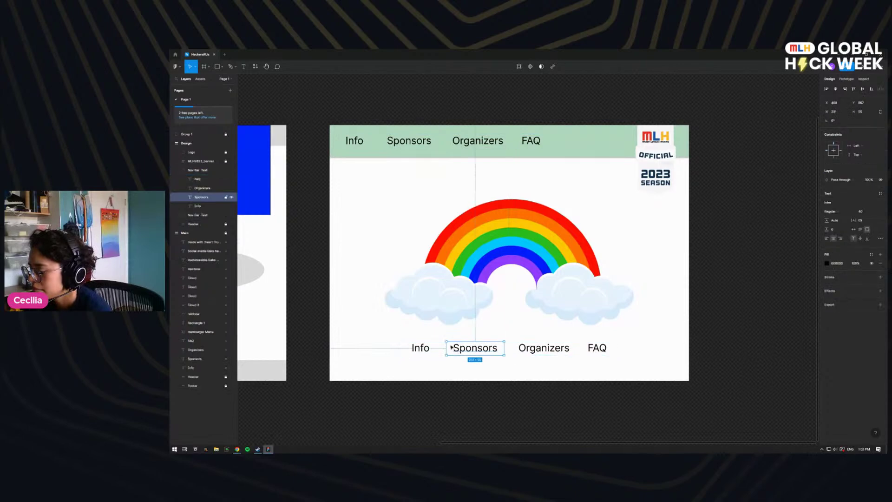
Step: Try deleting the Sponsors and Organizers labels from the lower nav text copy, and undo the deletions
{"action": "key", "text": "Delete"}
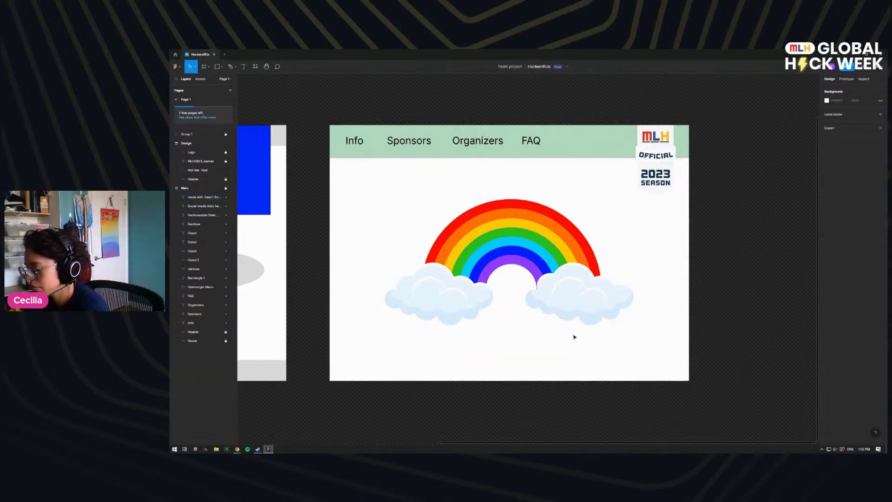
{"action": "left_click", "coordinate": [568, 347]}
{"action": "left_click", "coordinate": [563, 348]}
{"action": "key", "text": "Delete"}
{"action": "left_click", "coordinate": [593, 352]}
{"action": "left_click", "coordinate": [593, 352]}
{"action": "key", "text": "Escape"}
{"action": "key", "text": "Escape"}
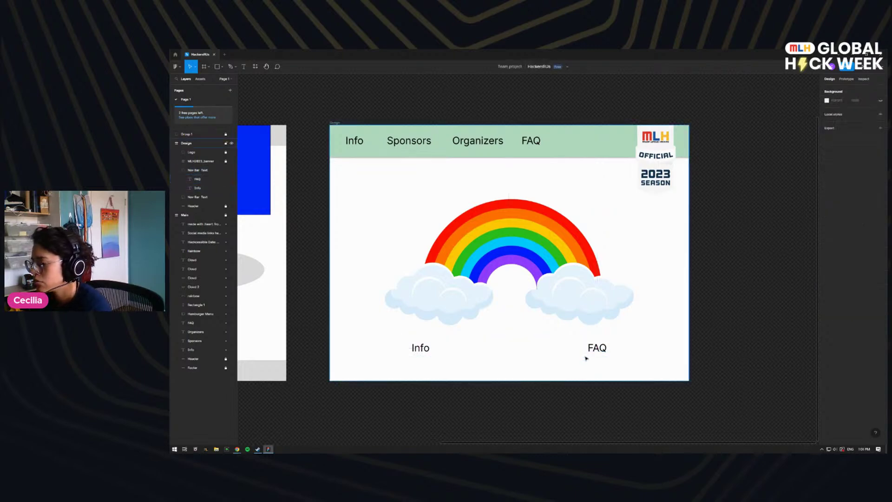
{"action": "key", "text": "ctrl+z"}
{"action": "left_click", "coordinate": [575, 362]}
{"action": "key", "text": "ctrl+z"}
{"action": "key", "text": "Escape"}
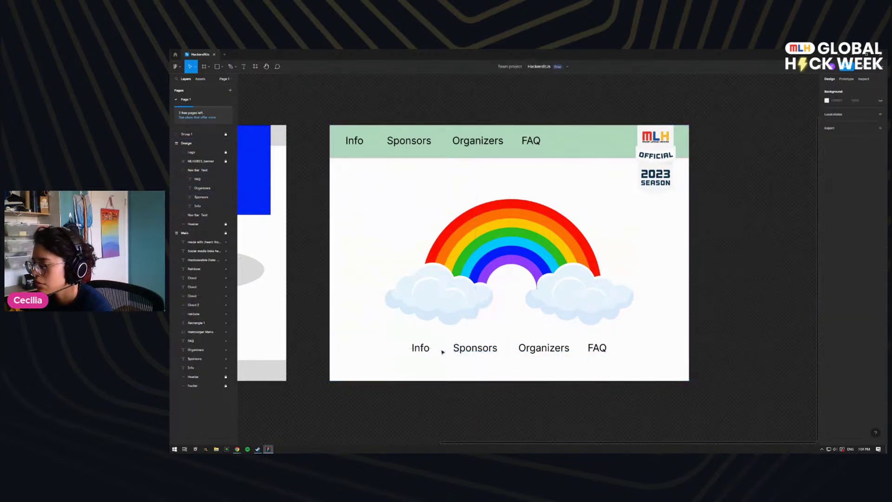
Step: Ungroup the copied nav text beneath the logo into separate text labels
{"action": "left_click_drag", "start_coordinate": [540, 362], "coordinate": [625, 356]}
{"action": "key", "text": "ctrl+g"}
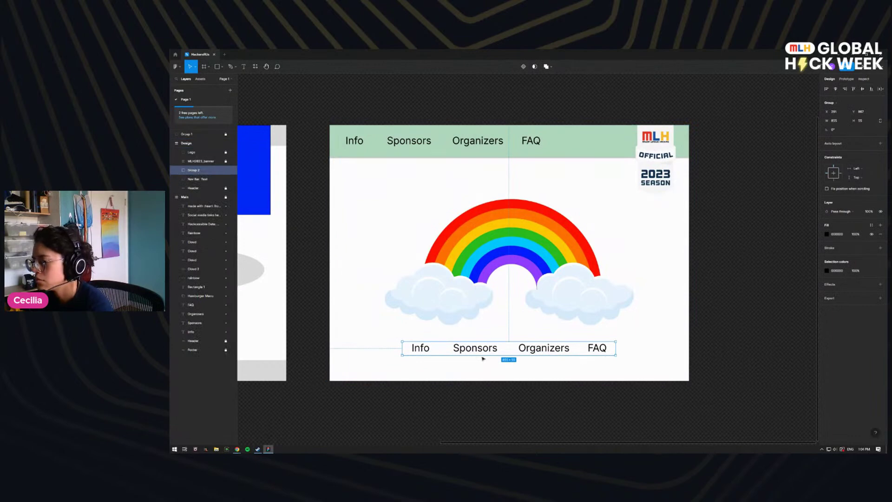
{"action": "left_click", "coordinate": [177, 170]}
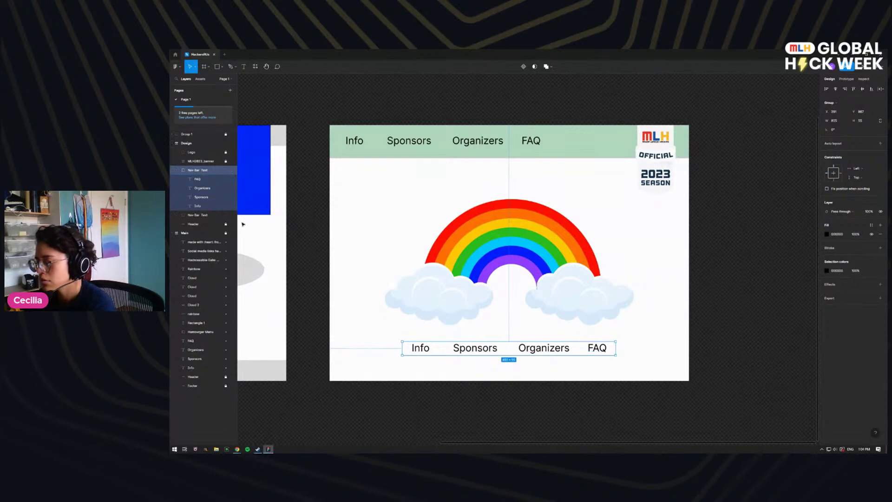
{"action": "key", "text": "ctrl+shift+g"}
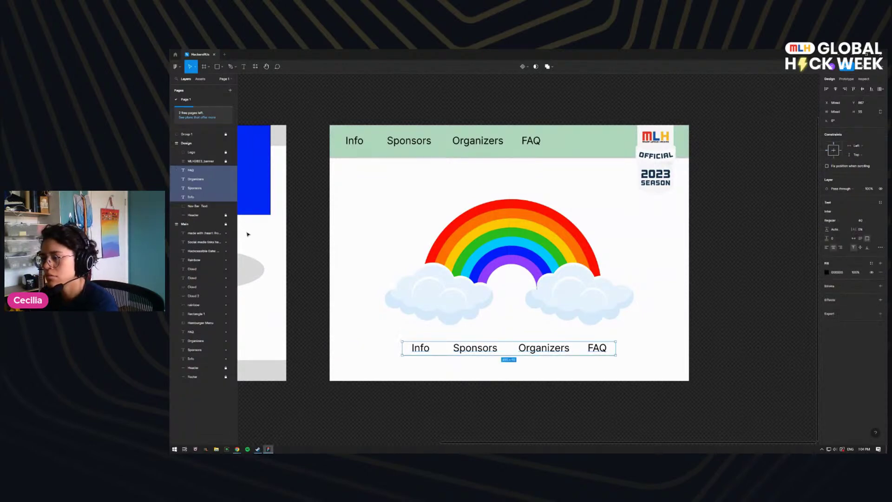
{"action": "left_click", "coordinate": [432, 409]}
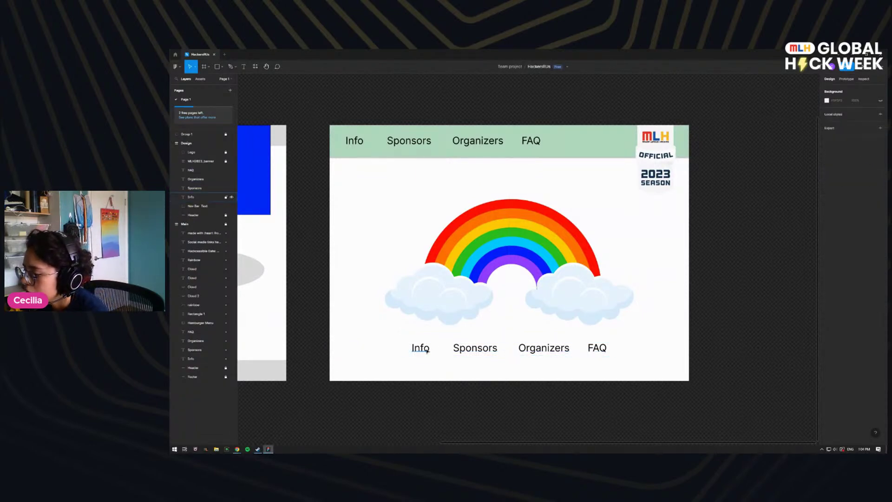
Step: Stack the four copied labels in one centred column beneath the logo and even out their vertical spacing
{"action": "left_click", "coordinate": [426, 351]}
{"action": "left_click_drag", "start_coordinate": [463, 353], "coordinate": [412, 375]}
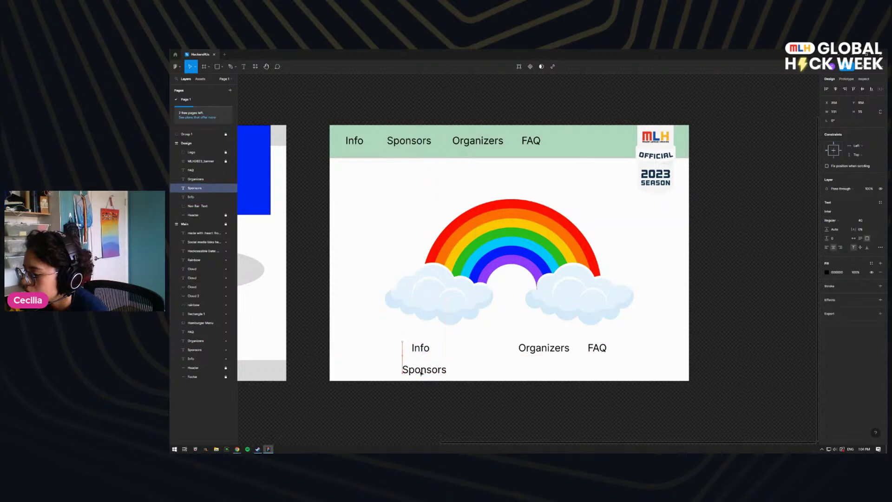
{"action": "left_click_drag", "start_coordinate": [552, 354], "coordinate": [424, 368]}
{"action": "left_click_drag", "start_coordinate": [597, 348], "coordinate": [446, 385]}
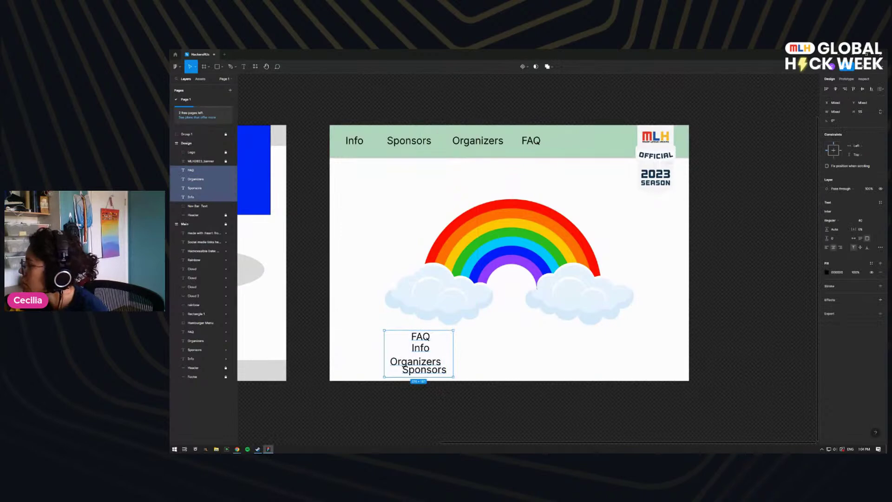
{"action": "left_click_drag", "start_coordinate": [383, 339], "coordinate": [545, 316]}
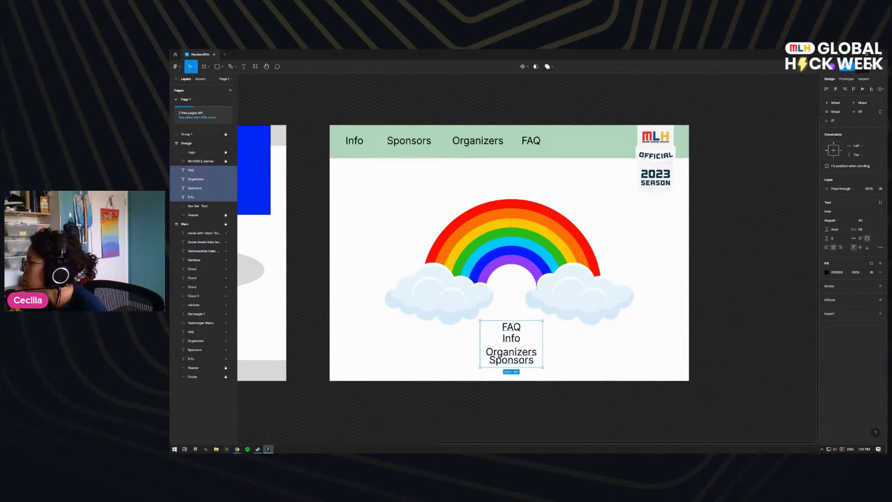
{"action": "left_click", "coordinate": [881, 89]}
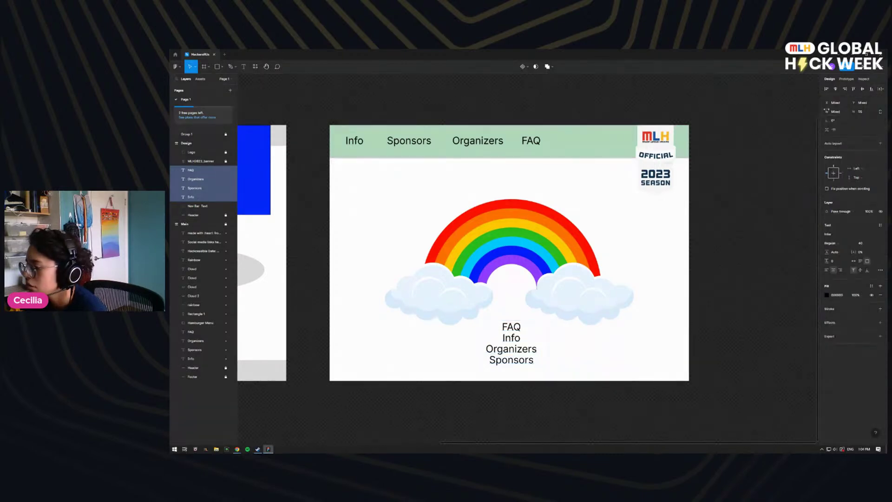
Step: Move the Organizers and Sponsors labels lower and distribute the vertical spacing of all four stacked labels
{"action": "left_click", "coordinate": [561, 367]}
{"action": "left_click", "coordinate": [512, 327]}
{"action": "left_click_drag", "start_coordinate": [465, 330], "coordinate": [544, 371]}
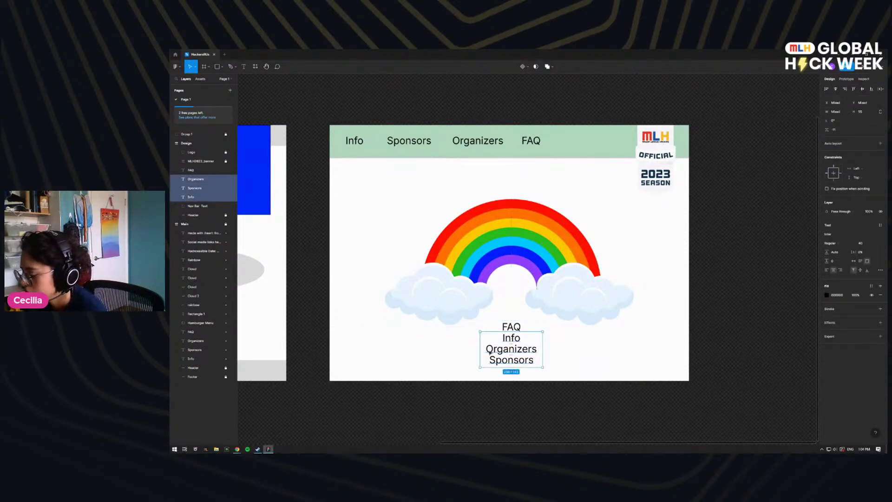
{"action": "key", "text": "Down"}
{"action": "left_click_drag", "start_coordinate": [443, 350], "coordinate": [524, 371]}
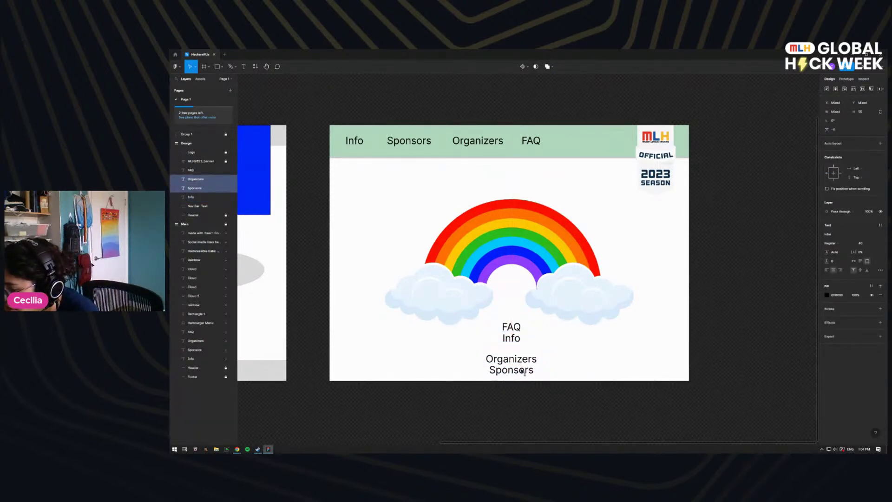
{"action": "left_click_drag", "start_coordinate": [466, 351], "coordinate": [516, 320]}
{"action": "left_click", "coordinate": [515, 392]}
{"action": "left_click", "coordinate": [880, 89]}
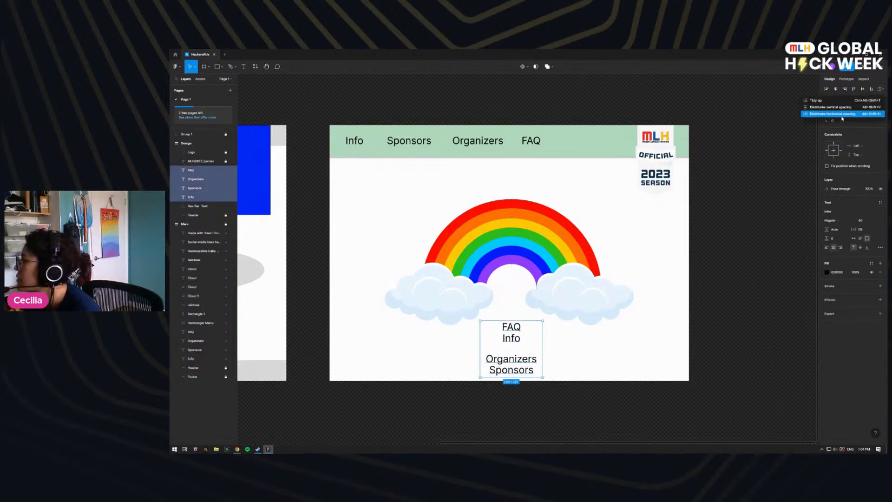
{"action": "left_click", "coordinate": [836, 107]}
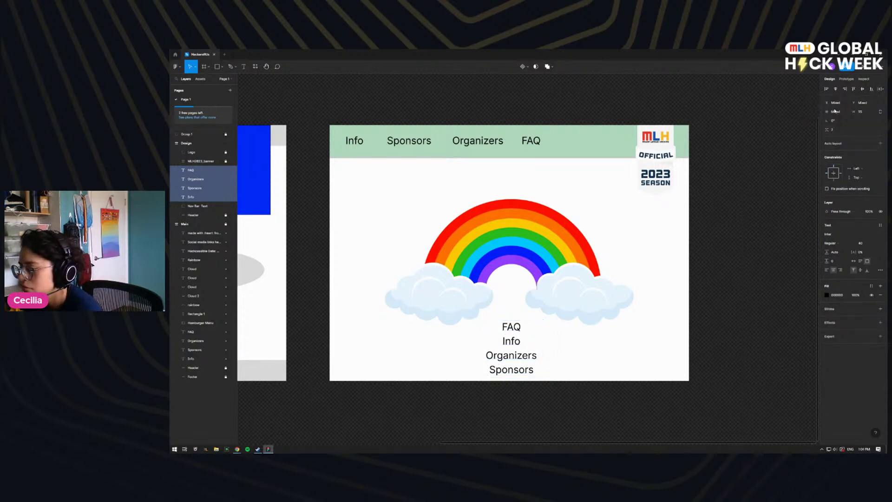
Step: Group the four stacked labels and move the group up between the two clouds
{"action": "left_click", "coordinate": [500, 333]}
{"action": "left_click_drag", "start_coordinate": [483, 324], "coordinate": [544, 385]}
{"action": "mouse_move", "coordinate": [513, 348]}
{"action": "left_mouse_down"}
{"action": "mouse_move", "coordinate": [525, 341]}
{"action": "mouse_move", "coordinate": [522, 359]}
{"action": "left_mouse_up"}
{"action": "key", "text": "ctrl+g"}
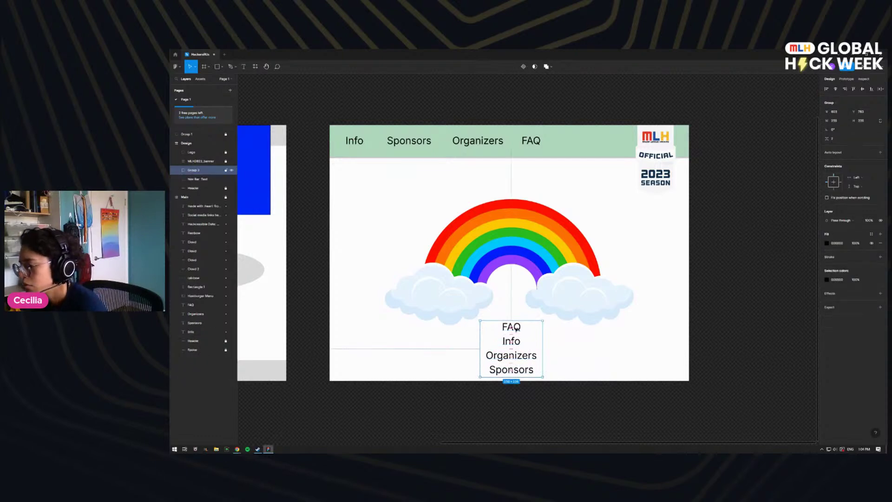
{"action": "left_click_drag", "start_coordinate": [510, 327], "coordinate": [510, 314]}
{"action": "key", "text": "Escape"}
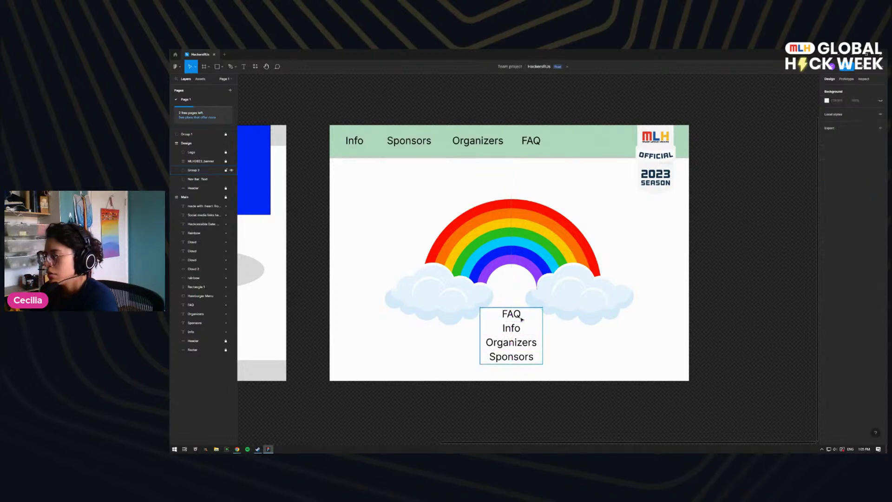
Step: Try replacing the stacked FAQ label's text with "Haccessible", and restore it to "FAQ"
{"action": "double_click", "coordinate": [516, 315]}
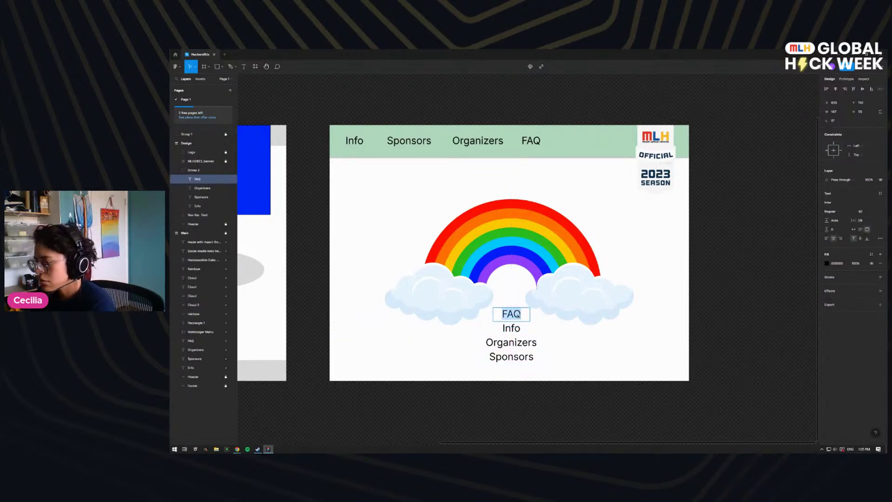
{"action": "type", "text": "Hac"}
{"action": "key", "text": "BackSpace"}
{"action": "key", "text": "BackSpace"}
{"action": "key", "text": "BackSpace"}
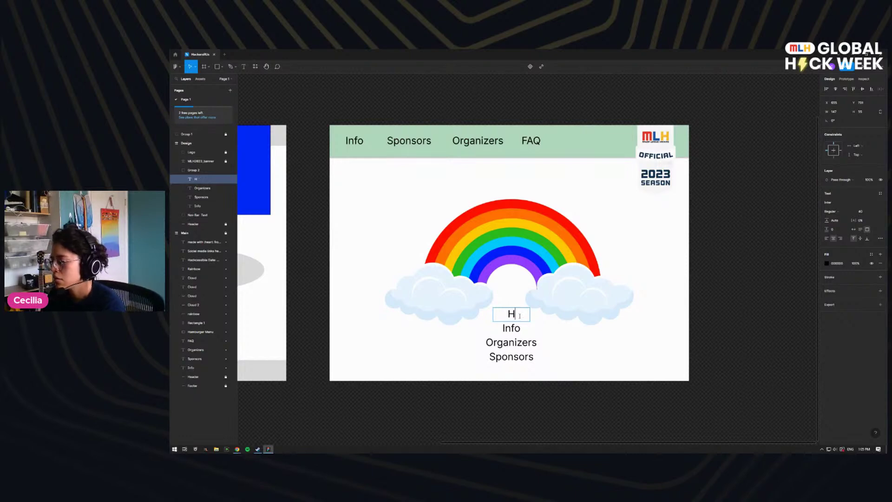
{"action": "type", "text": "Haccessible"}
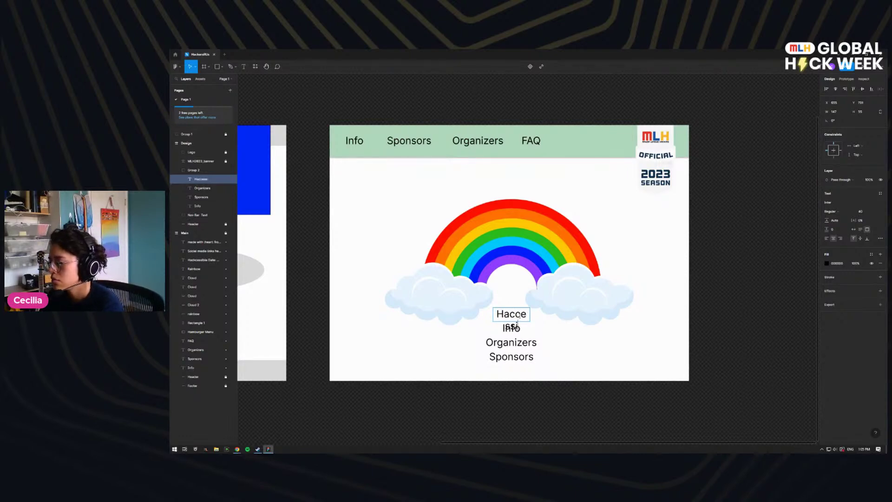
{"action": "key", "text": "BackSpace"}
{"action": "key", "text": "BackSpace"}
{"action": "key", "text": "BackSpace"}
{"action": "key", "text": "BackSpace"}
{"action": "key", "text": "BackSpace"}
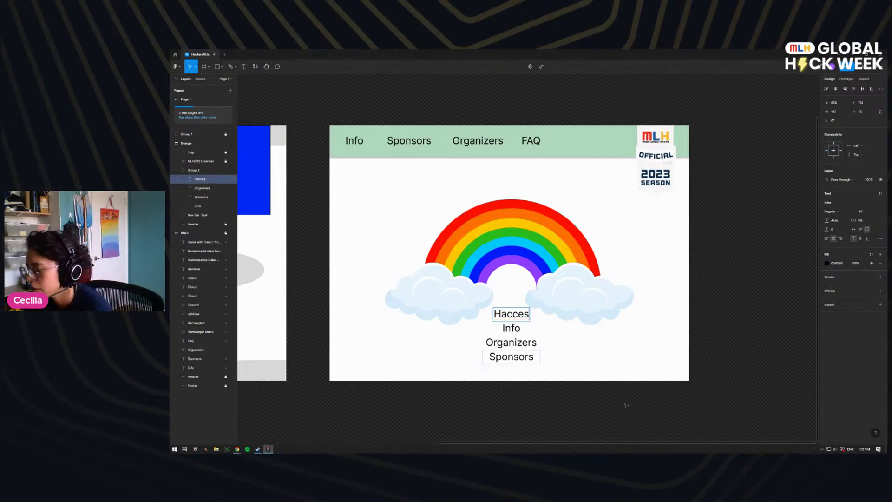
{"action": "key", "text": "ctrl+a"}
{"action": "type", "text": "FAQ"}
{"action": "key", "text": "ctrl+a"}
{"action": "key", "text": "Escape"}
Step: Move the stacked label group slightly down, and unlock the Logo group and nudge it up toward the header
{"action": "left_click_drag", "start_coordinate": [511, 314], "coordinate": [520, 322]}
{"action": "left_click", "coordinate": [410, 212]}
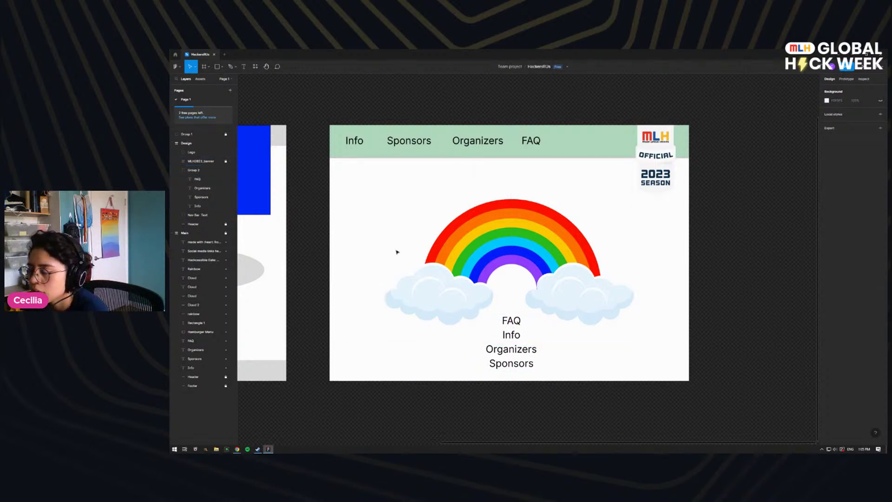
{"action": "left_click", "coordinate": [428, 219]}
{"action": "key", "text": "Up"}
{"action": "key", "text": "Up"}
{"action": "key", "text": "Up"}
{"action": "key", "text": "Up"}
{"action": "key", "text": "Up"}
{"action": "key", "text": "Up"}
{"action": "key", "text": "Up"}
{"action": "key", "text": "Up"}
{"action": "key", "text": "Up"}
{"action": "key", "text": "Up"}
{"action": "key", "text": "Up"}
{"action": "key", "text": "Up"}
{"action": "key", "text": "Up"}
{"action": "key", "text": "Up"}
{"action": "key", "text": "Up"}
{"action": "key", "text": "Up"}
{"action": "key", "text": "Up"}
{"action": "key", "text": "Up"}
{"action": "key", "text": "Up"}
{"action": "key", "text": "Up"}
{"action": "key", "text": "Up"}
{"action": "key", "text": "Up"}
{"action": "key", "text": "Up"}
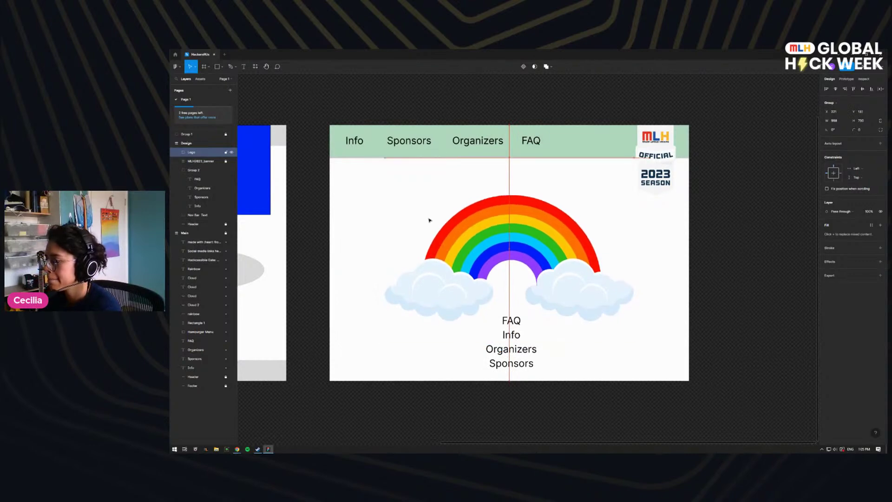
{"action": "key", "text": "Up"}
{"action": "key", "text": "Up"}
{"action": "key", "text": "Up"}
{"action": "key", "text": "Up"}
{"action": "key", "text": "Up"}
{"action": "key", "text": "Up"}
{"action": "key", "text": "Up"}
{"action": "key", "text": "Up"}
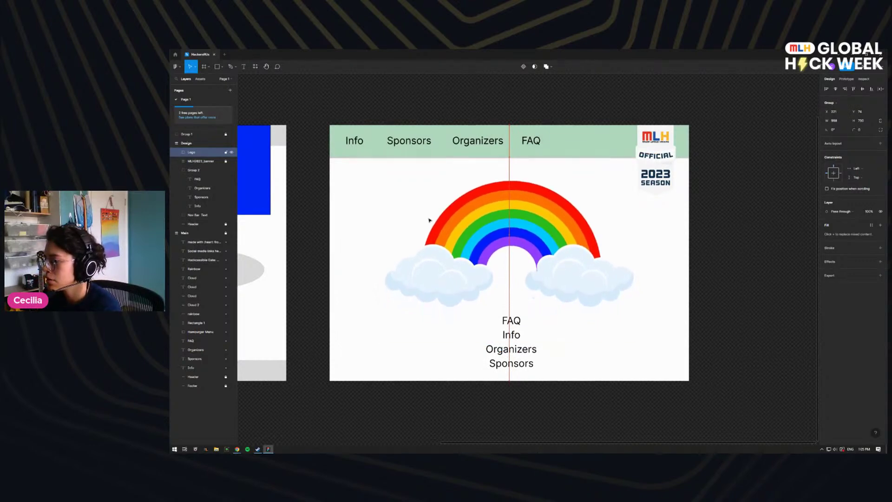
Step: Move the stacked label group up so it sits just beneath the clouds
{"action": "left_click", "coordinate": [518, 320], "text": "shift"}
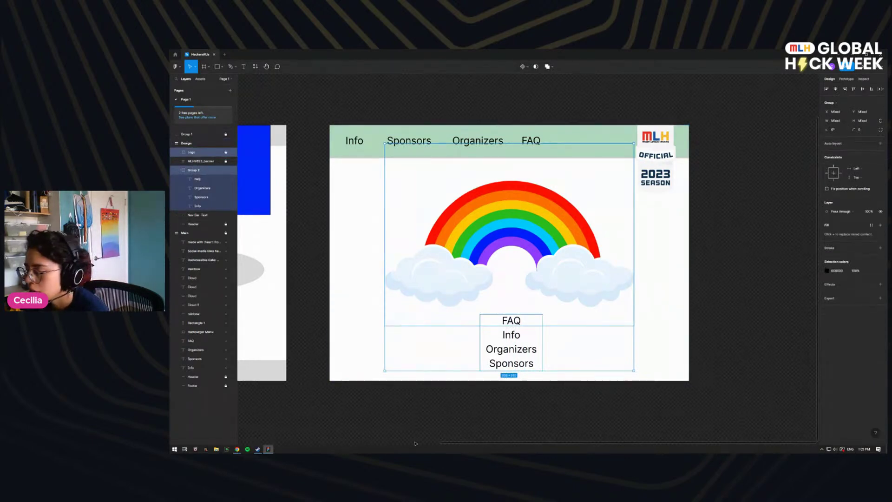
{"action": "left_click", "coordinate": [518, 345]}
{"action": "mouse_move", "coordinate": [517, 345]}
{"action": "left_mouse_down"}
{"action": "mouse_move", "coordinate": [519, 327]}
{"action": "mouse_move", "coordinate": [519, 335]}
{"action": "left_mouse_up"}
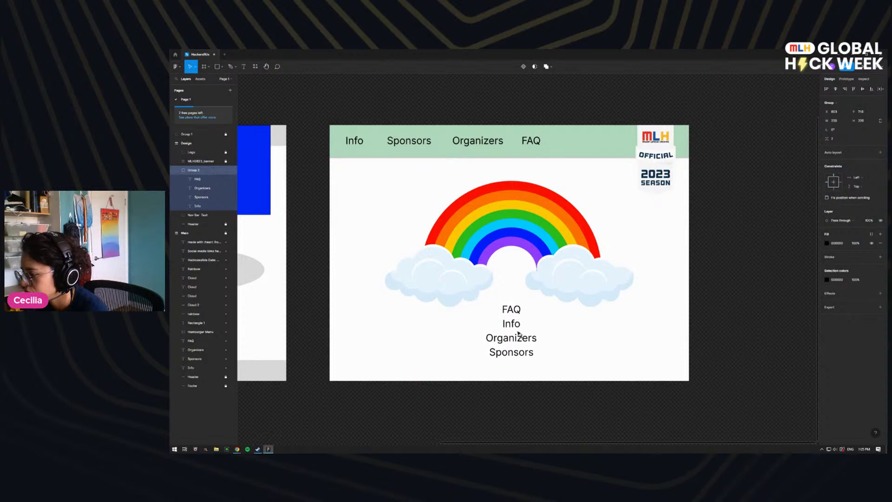
Step: Replace the stacked FAQ label's text with "Haccessible" and widen its text box to fit on one line
{"action": "double_click", "coordinate": [504, 314]}
{"action": "double_click", "coordinate": [504, 314]}
{"action": "type", "text": "Haccessible"}
{"action": "key", "text": "Escape"}
{"action": "left_click_drag", "start_coordinate": [530, 311], "coordinate": [564, 310]}
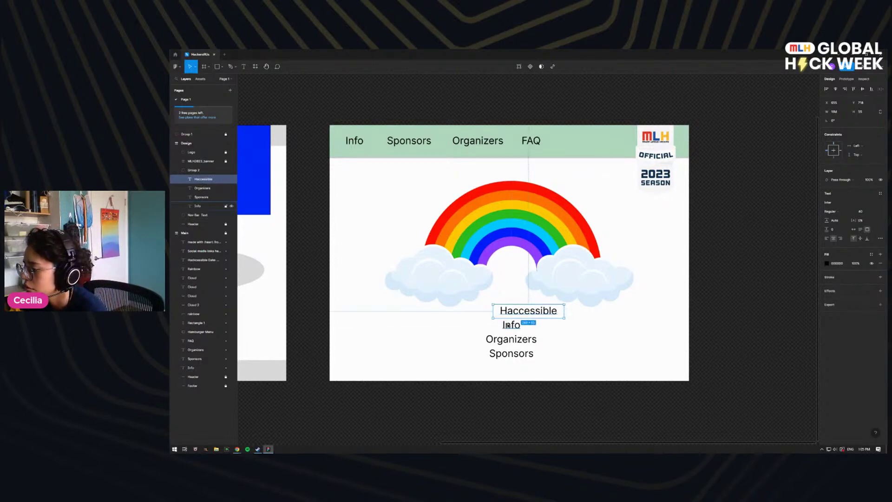
Step: Replace the stacked Info label's text with "Date: April 1, 2222" and widen its text box to fit on one line
{"action": "left_click", "coordinate": [508, 325]}
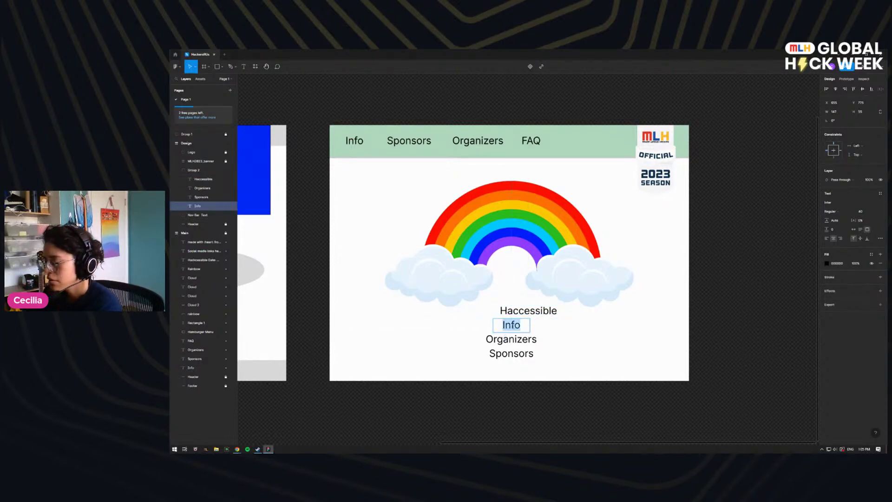
{"action": "type", "text": "April 1, 20"}
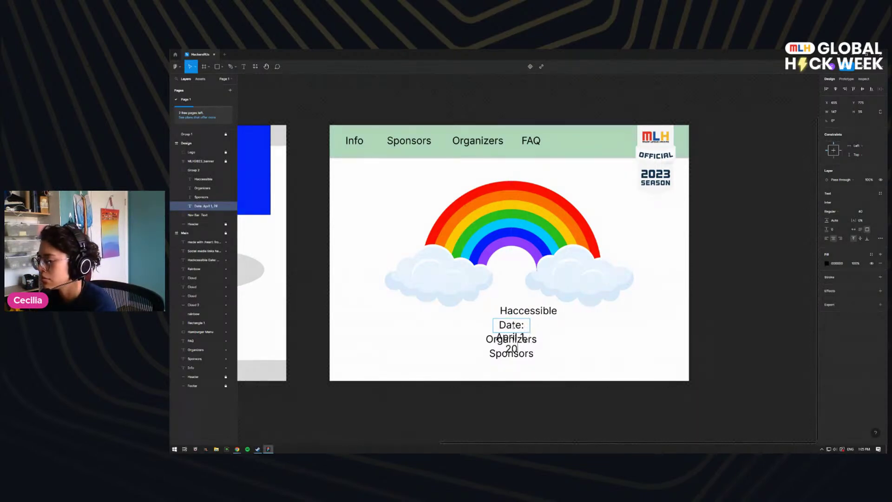
{"action": "key", "text": "BackSpace"}
{"action": "type", "text": "222"}
{"action": "key", "text": "Escape"}
{"action": "left_click_drag", "start_coordinate": [530, 324], "coordinate": [609, 325]}
Step: Replace the stacked Organizers label's text with "Location: space" and widen its text box to fit on one line
{"action": "left_click", "coordinate": [510, 343]}
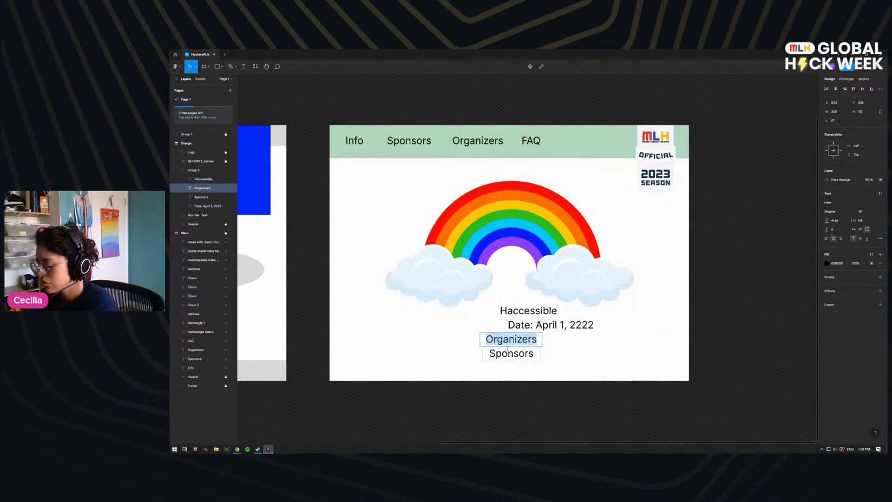
{"action": "type", "text": "Location: "}
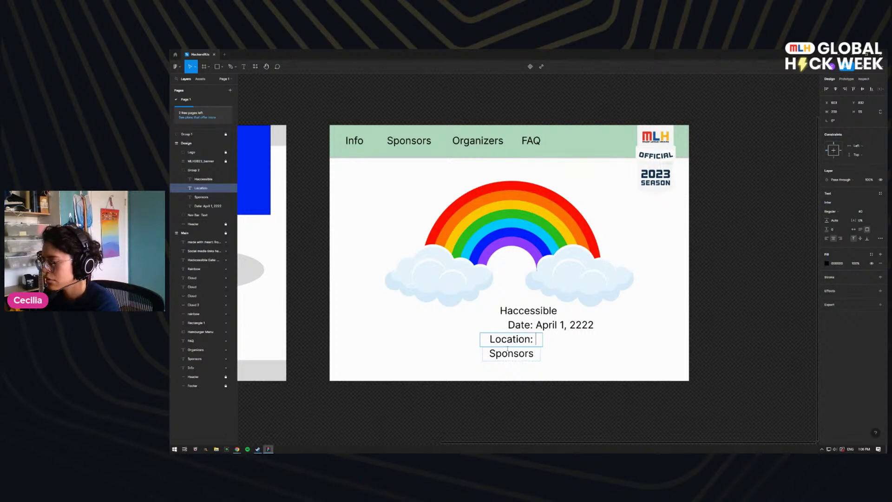
{"action": "type", "text": "space"}
{"action": "key", "text": "Escape"}
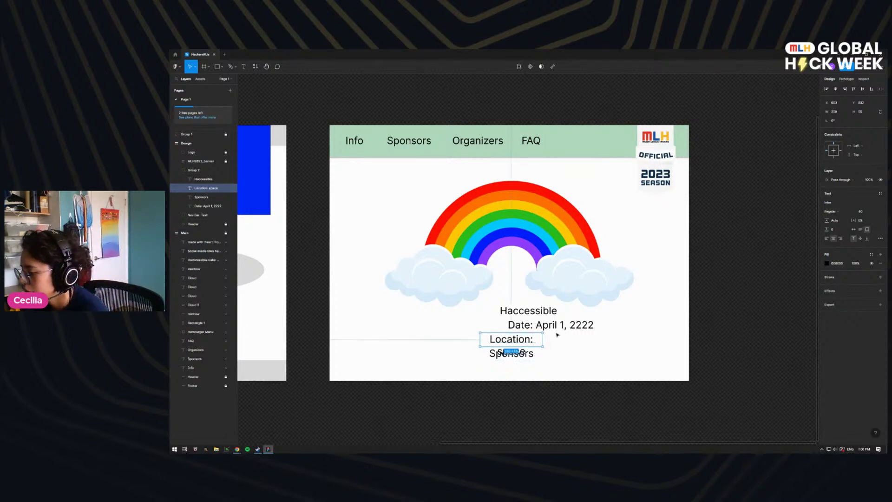
{"action": "left_click_drag", "start_coordinate": [545, 338], "coordinate": [602, 338]}
Step: Delete the leftover stacked Sponsors label beneath the location line
{"action": "double_click", "coordinate": [509, 354]}
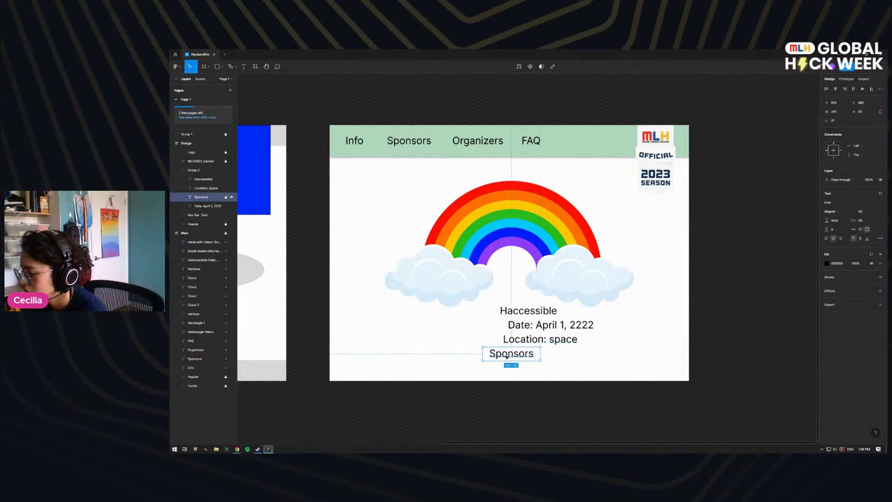
{"action": "key", "text": "BackSpace"}
{"action": "key", "text": "Escape"}
{"action": "key", "text": "ctrl+z"}
{"action": "key", "text": "Escape"}
{"action": "key", "text": "Delete"}
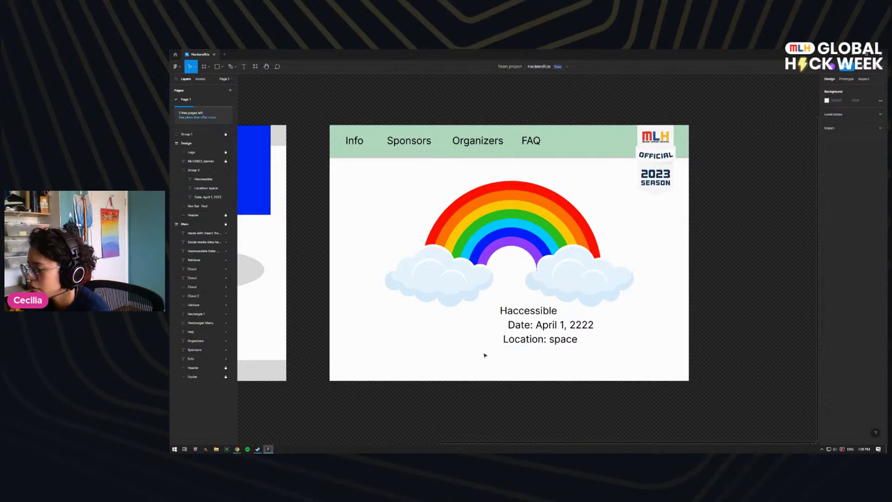
Step: Ungroup the three event text lines, centre-align them with each other and place them centrally beneath the rainbow
{"action": "left_click", "coordinate": [525, 315]}
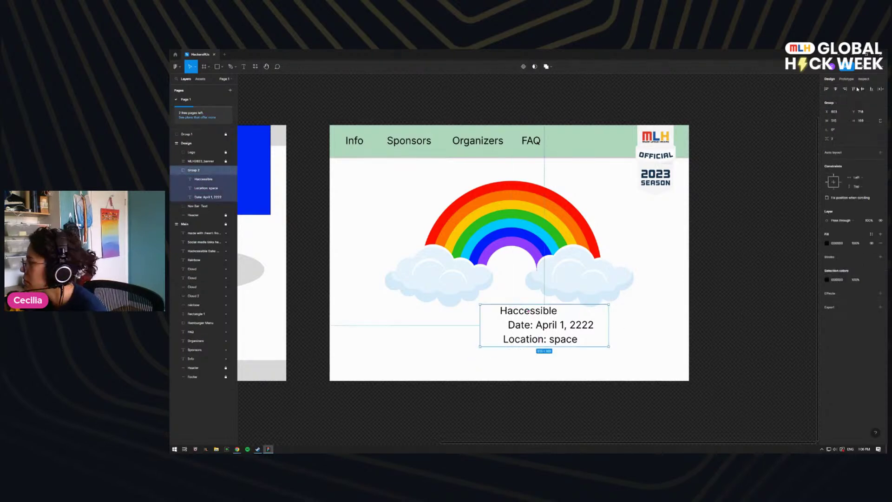
{"action": "left_click", "coordinate": [837, 89]}
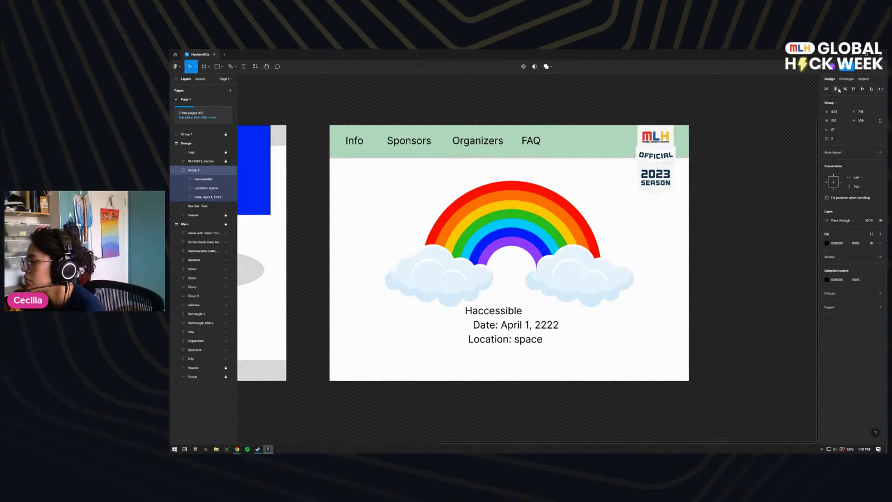
{"action": "left_click_drag", "start_coordinate": [493, 341], "coordinate": [529, 341]}
{"action": "key", "text": "ctrl+shift+g"}
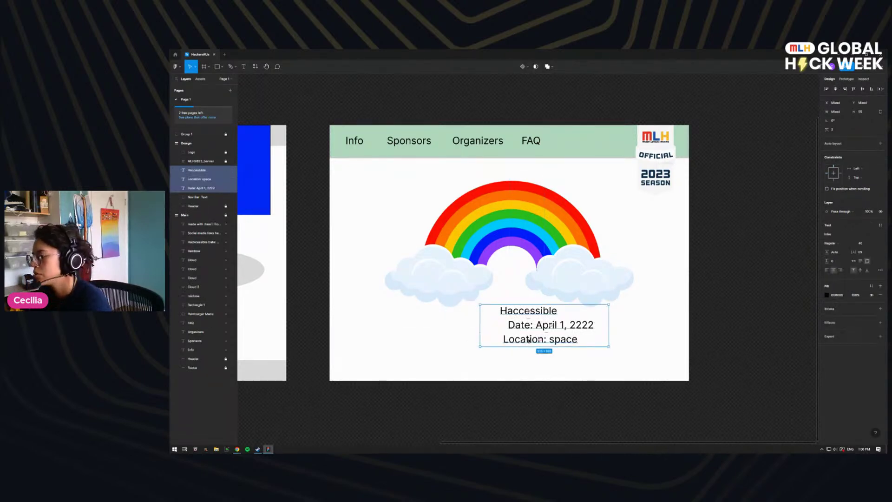
{"action": "left_click", "coordinate": [837, 90]}
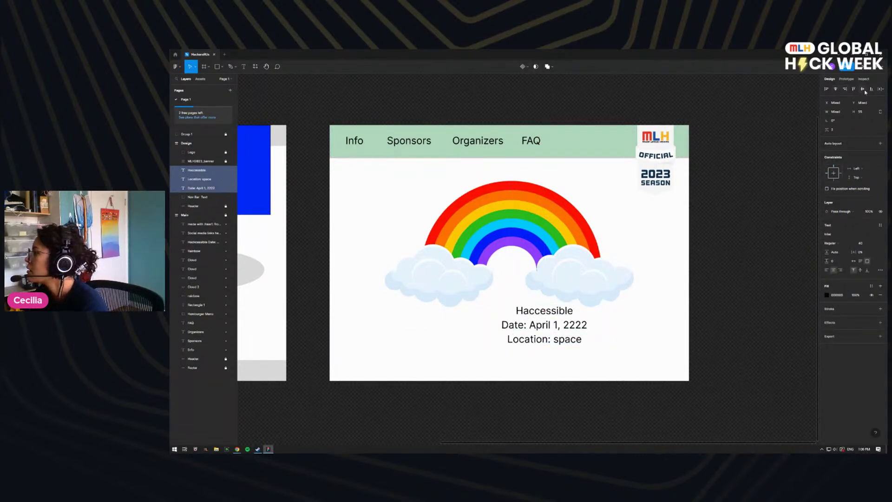
{"action": "left_click_drag", "start_coordinate": [565, 341], "coordinate": [530, 348]}
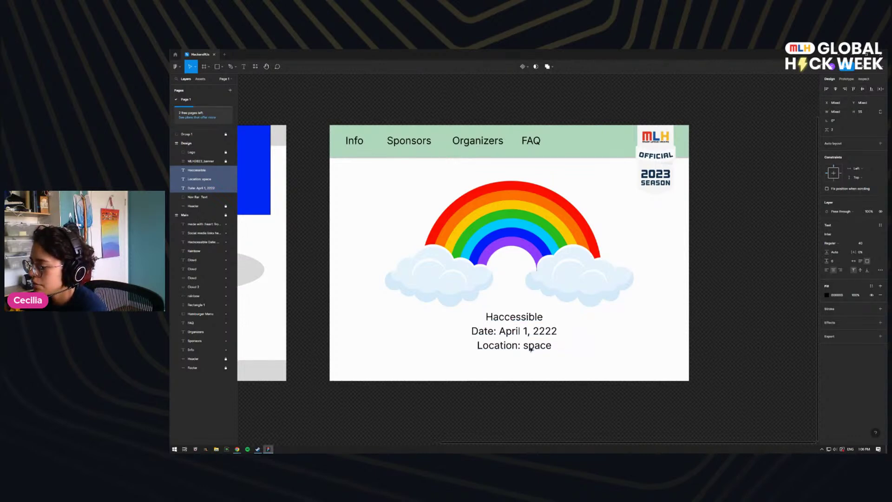
{"action": "left_click_drag", "start_coordinate": [531, 349], "coordinate": [525, 342]}
Step: Set the "Haccessible" title's font size to 64 and try the Bold weight on it
{"action": "double_click", "coordinate": [509, 310]}
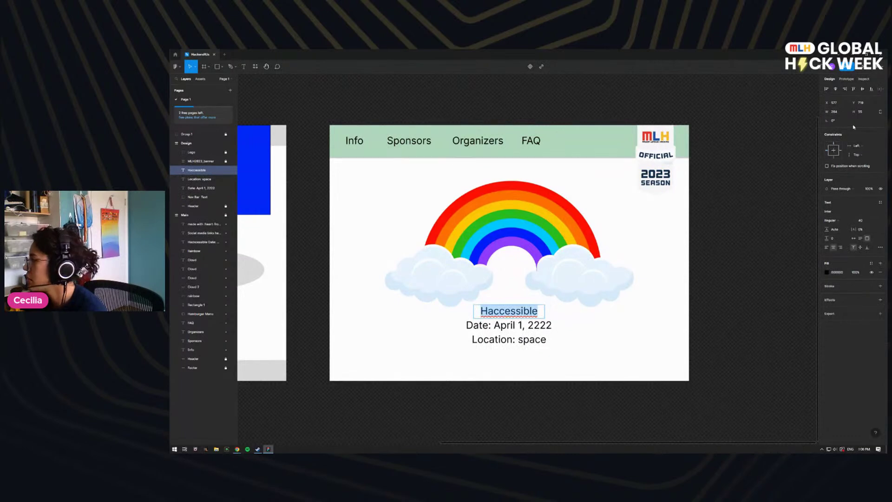
{"action": "left_click", "coordinate": [862, 221]}
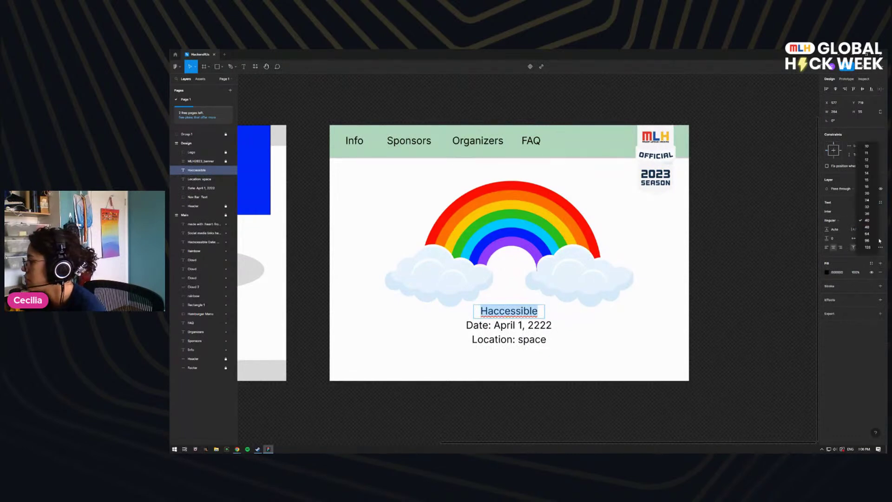
{"action": "left_click", "coordinate": [867, 233]}
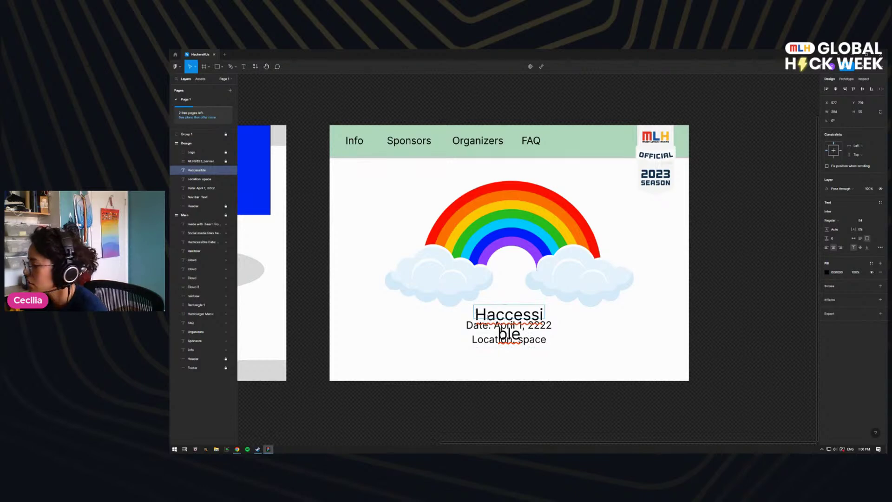
{"action": "left_click", "coordinate": [832, 220]}
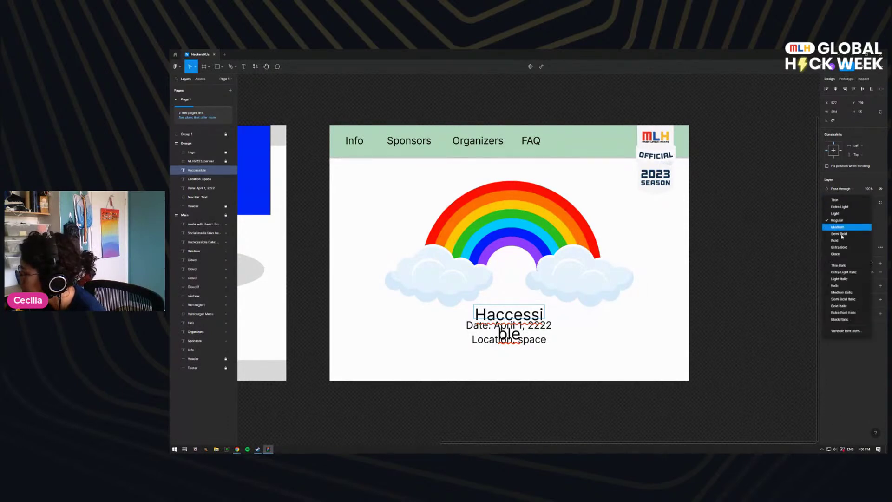
{"action": "left_click", "coordinate": [839, 240]}
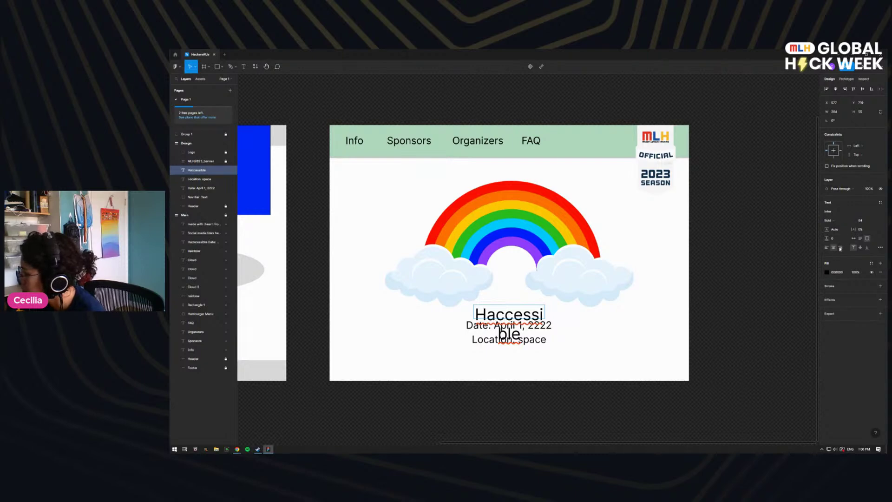
Step: Set the "Haccessible" title's text resizing to auto width so it fits on one line
{"action": "left_click", "coordinate": [881, 247]}
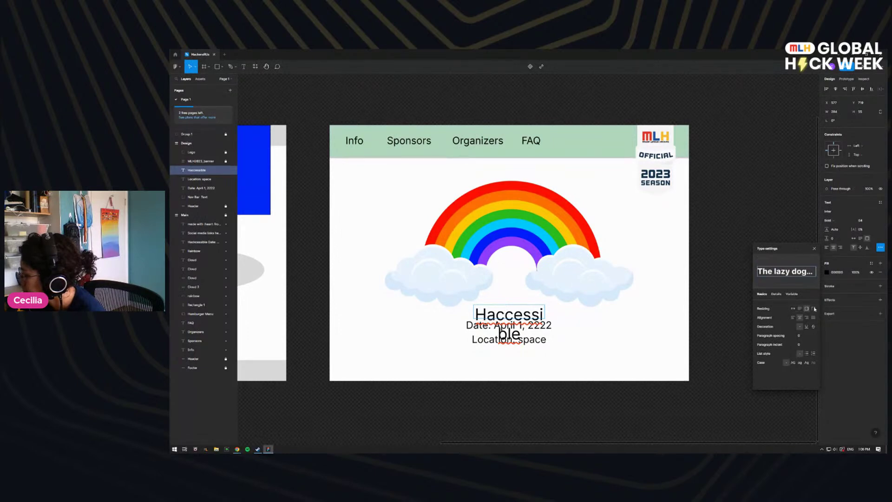
{"action": "left_click", "coordinate": [794, 308]}
{"action": "key", "text": "Escape"}
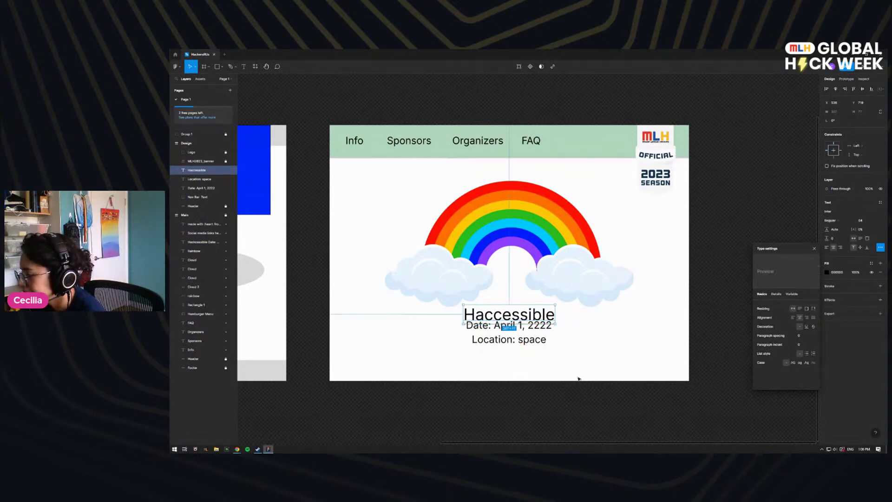
Step: Move the date and location lines down together so they clear the enlarged title
{"action": "left_click", "coordinate": [479, 326]}
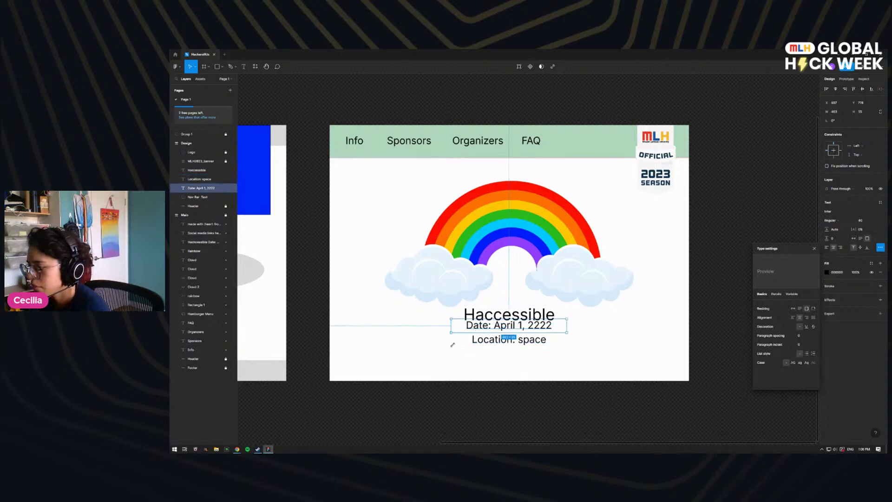
{"action": "left_click", "coordinate": [491, 358]}
{"action": "left_click_drag", "start_coordinate": [491, 359], "coordinate": [484, 341]}
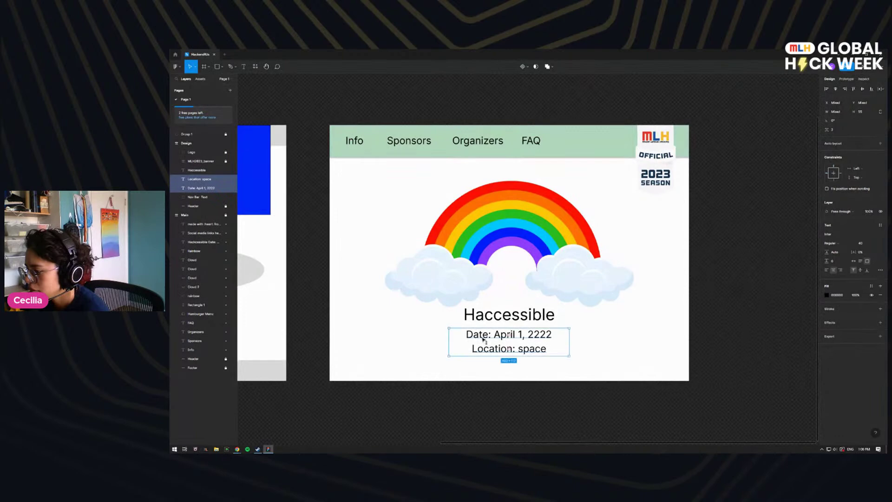
{"action": "double_click", "coordinate": [484, 337]}
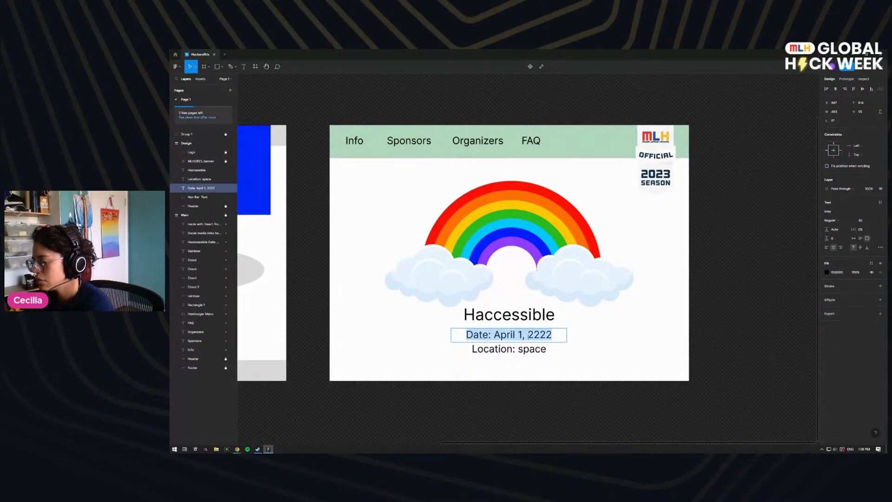
{"action": "key", "text": "Escape"}
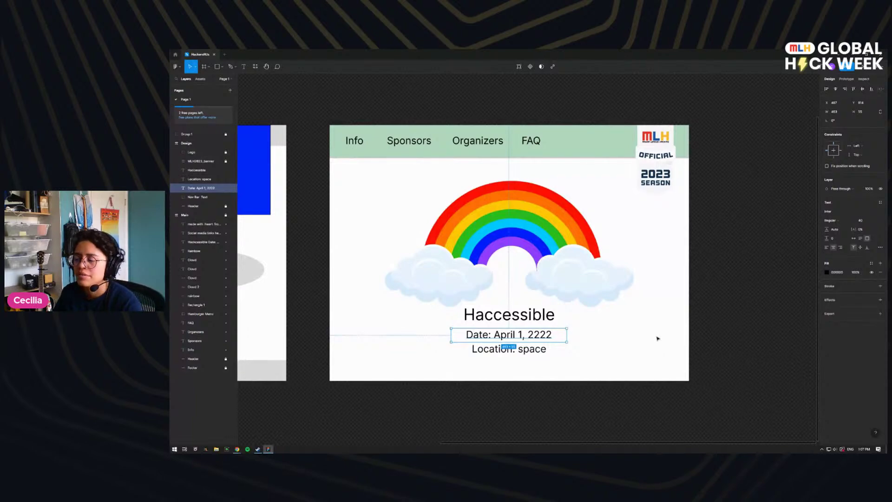
{"action": "double_click", "coordinate": [509, 315]}
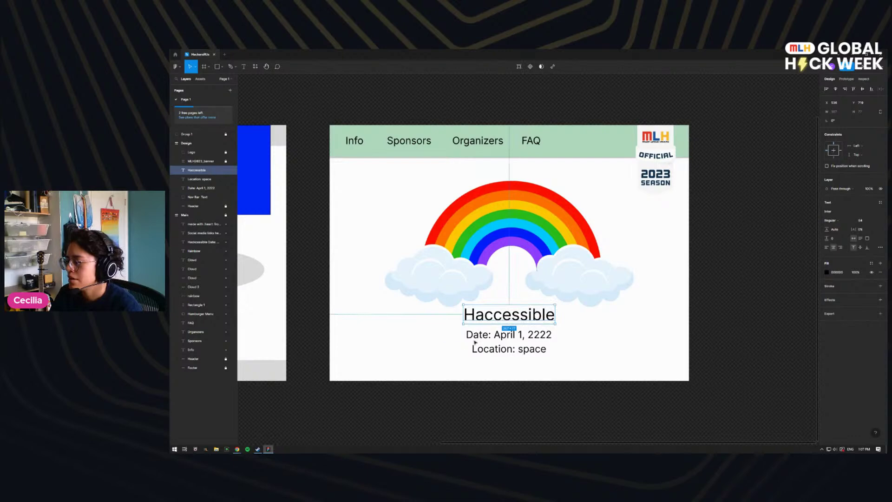
{"action": "left_click", "coordinate": [496, 339]}
{"action": "double_click", "coordinate": [496, 338]}
{"action": "left_click", "coordinate": [499, 349]}
{"action": "double_click", "coordinate": [500, 351]}
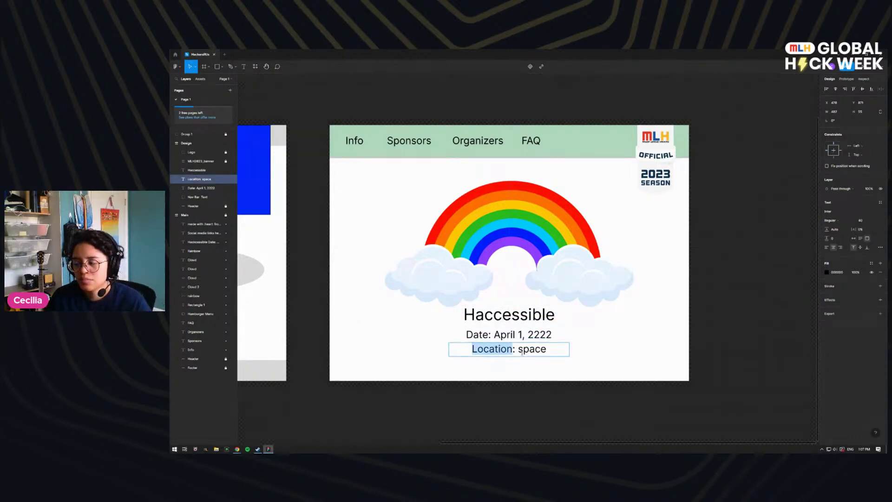
{"action": "double_click", "coordinate": [502, 316]}
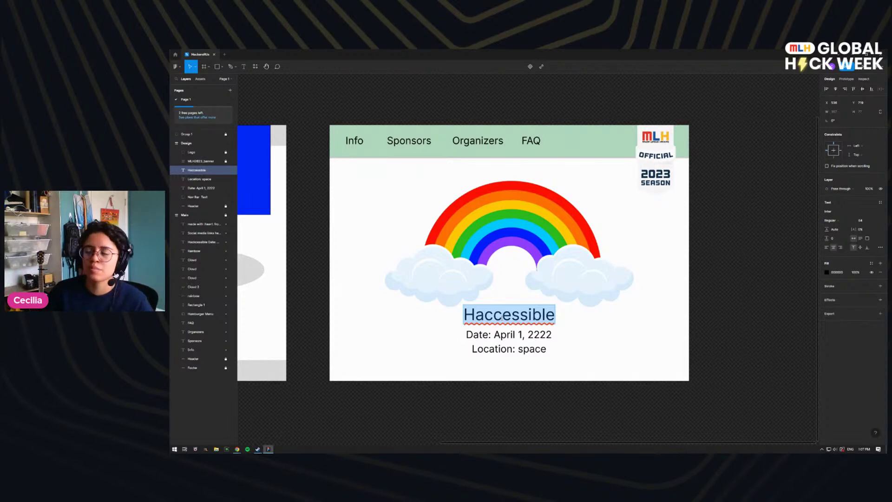
{"action": "key", "text": "Escape"}
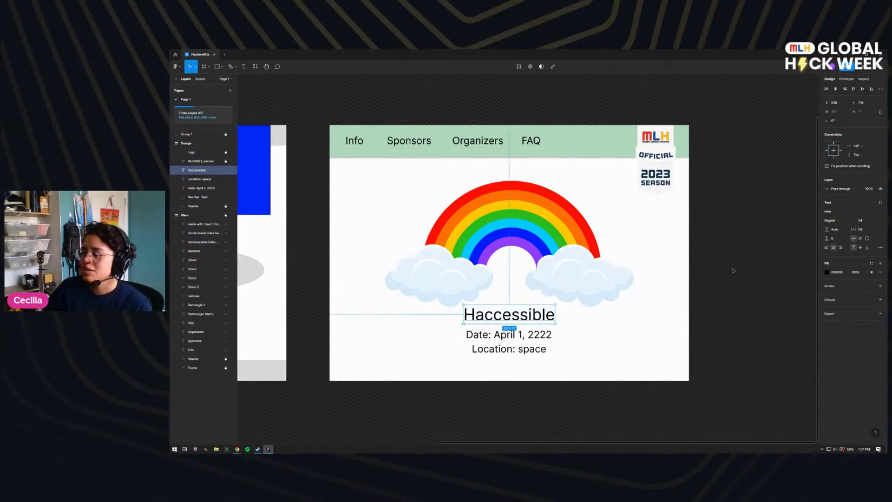
{"action": "key", "text": "Escape"}
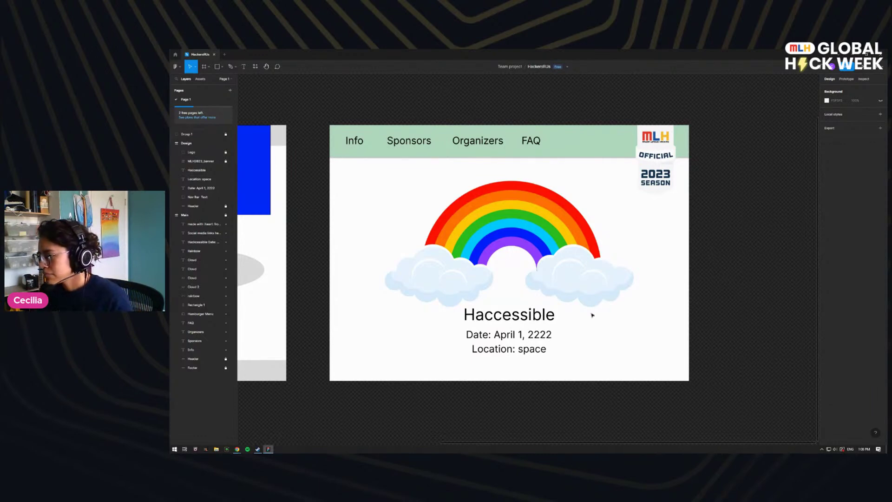
{"action": "left_click", "coordinate": [500, 324]}
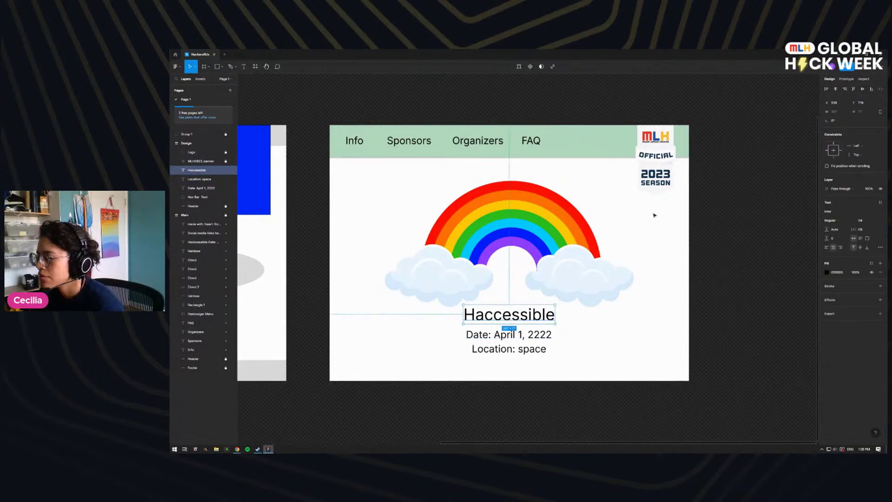
Step: Move the group of five palette circles from above the wireframe to above the Design frame
{"action": "scroll", "coordinate": [465, 246], "scroll_direction": "down", "scroll_amount": 2}
{"action": "scroll", "coordinate": [464, 249], "scroll_direction": "up", "scroll_amount": 2}
{"action": "scroll", "coordinate": [512, 375], "scroll_direction": "down", "scroll_amount": 1}
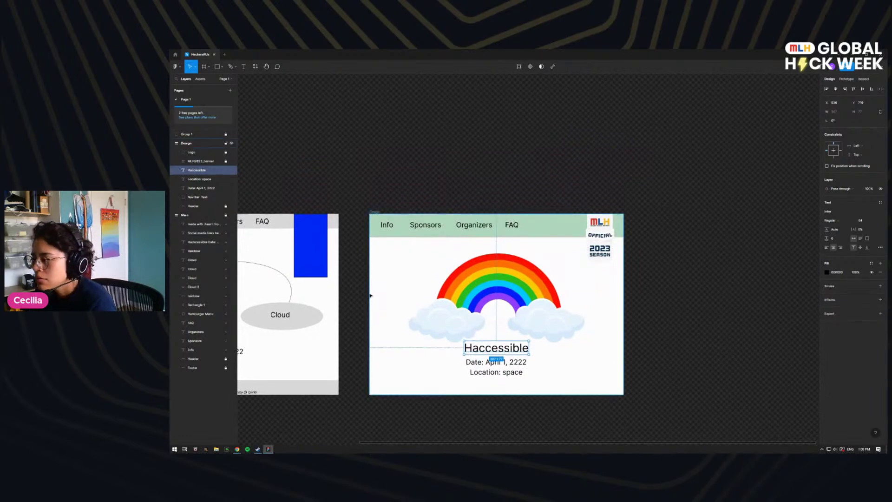
{"action": "scroll", "coordinate": [369, 294], "scroll_direction": "down", "scroll_amount": 2}
{"action": "scroll", "coordinate": [370, 292], "scroll_direction": "up", "scroll_amount": 2}
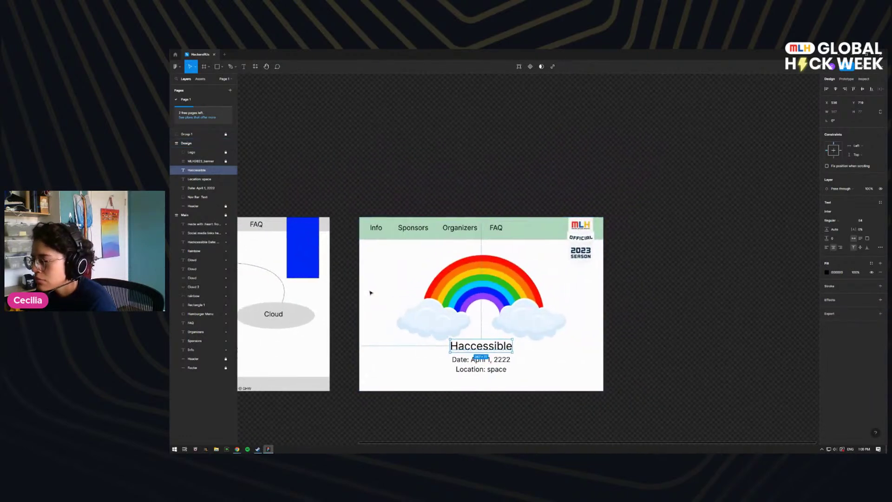
{"action": "scroll", "coordinate": [370, 291], "scroll_direction": "left", "scroll_amount": 5}
{"action": "left_click_drag", "start_coordinate": [323, 139], "coordinate": [736, 196]}
{"action": "left_click", "coordinate": [335, 164]}
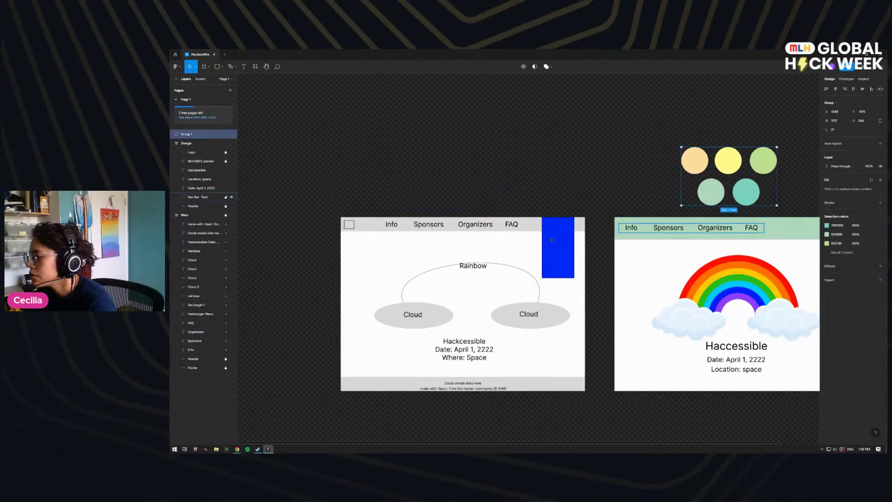
{"action": "scroll", "coordinate": [581, 263], "scroll_direction": "right", "scroll_amount": 3}
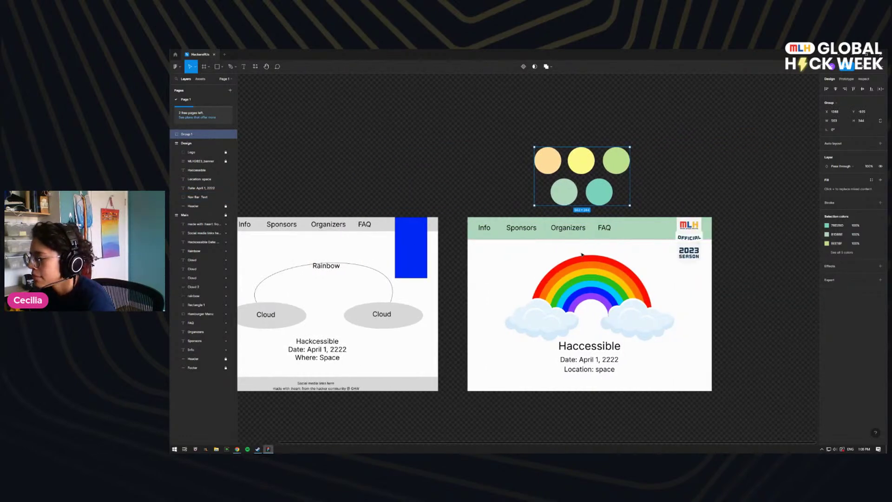
{"action": "scroll", "coordinate": [604, 262], "scroll_direction": "up", "scroll_amount": 3}
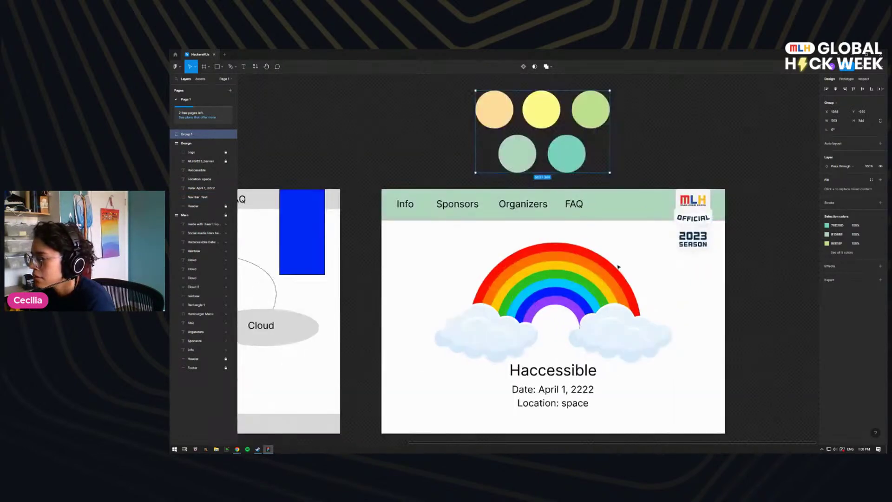
{"action": "left_click", "coordinate": [449, 143]}
{"action": "scroll", "coordinate": [650, 186], "scroll_direction": "down", "scroll_amount": 1}
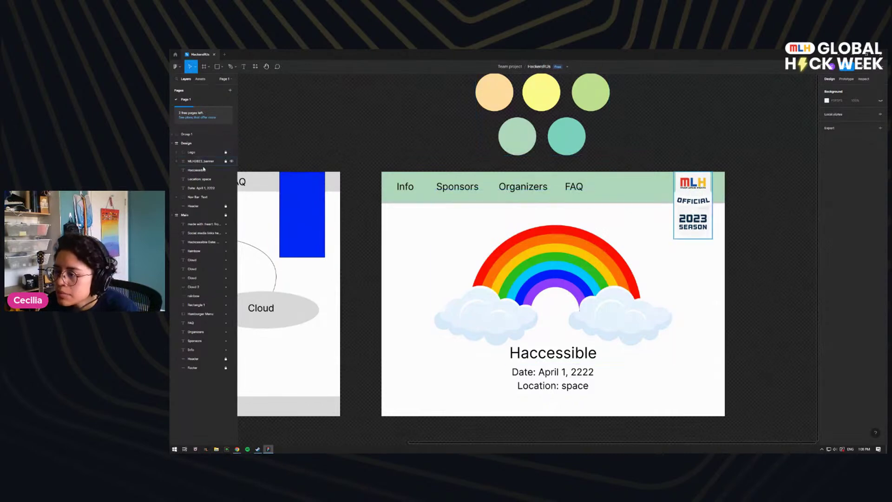
Step: Draw a rectangle about 1442 by 891 covering the Design frame below the header and order it behind all other layers
{"action": "left_click", "coordinate": [222, 66]}
{"action": "left_click", "coordinate": [200, 81]}
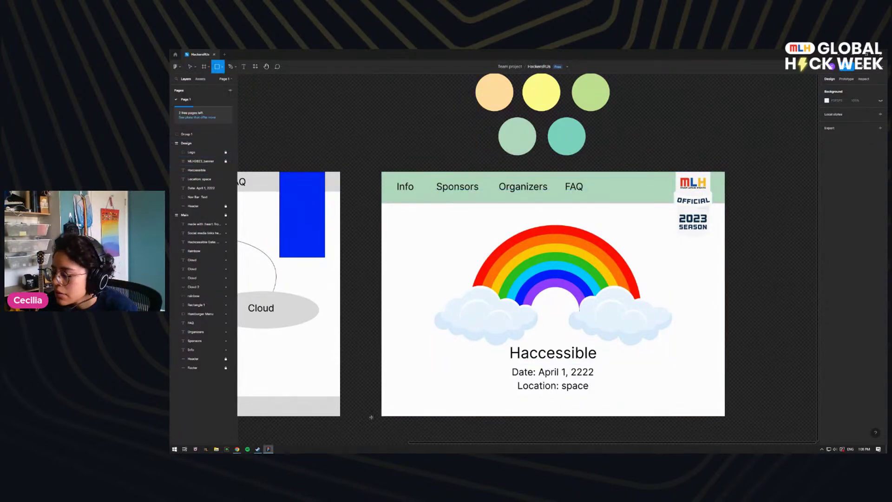
{"action": "left_click_drag", "start_coordinate": [381, 416], "coordinate": [725, 204]}
{"action": "left_click_drag", "start_coordinate": [194, 154], "coordinate": [202, 219]}
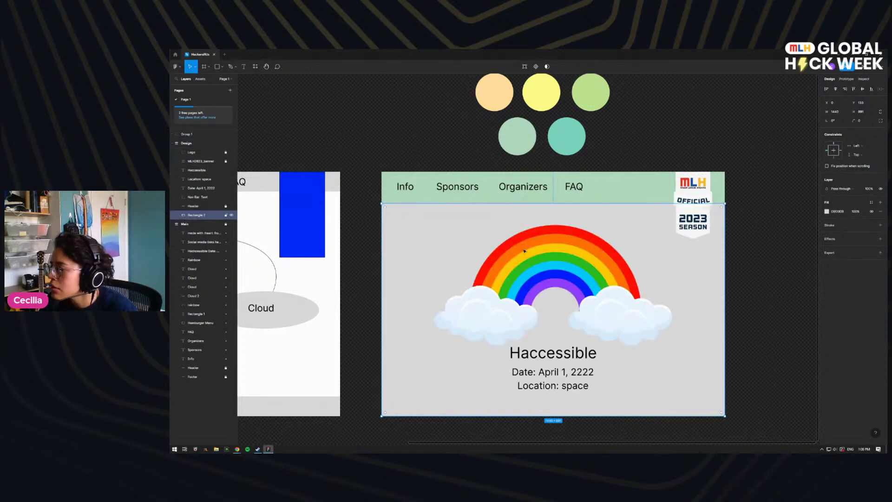
Step: Fill the background rectangle with the yellow sampled from the palette circles
{"action": "left_click", "coordinate": [827, 212]}
{"action": "left_click", "coordinate": [761, 296]}
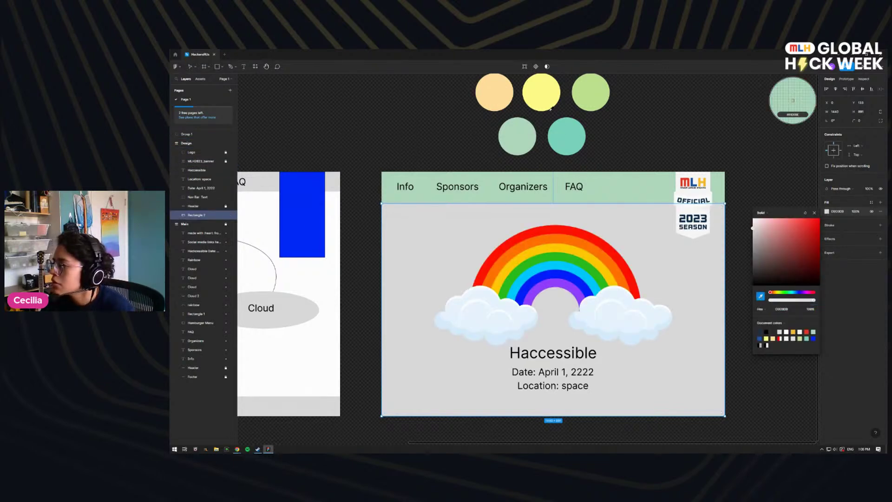
{"action": "left_click", "coordinate": [542, 87]}
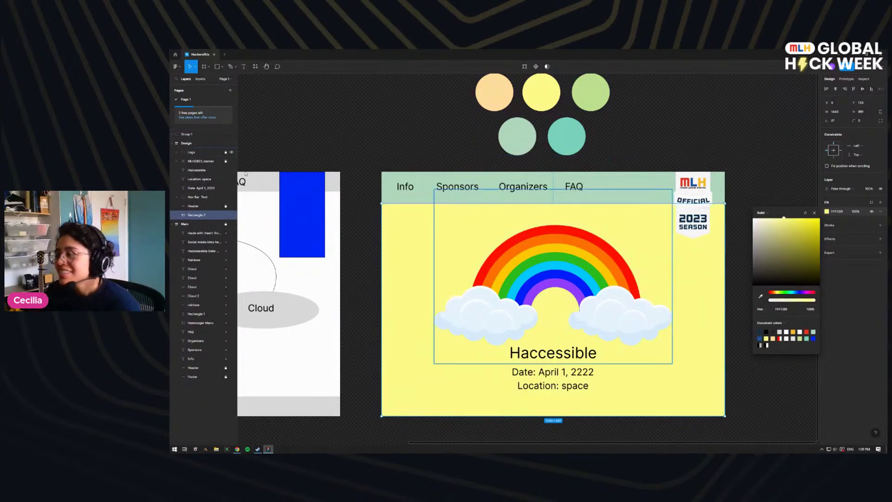
Step: Try the palette's orange and teal as the background rectangle's fill, then return it to the sampled yellow
{"action": "left_click", "coordinate": [761, 296]}
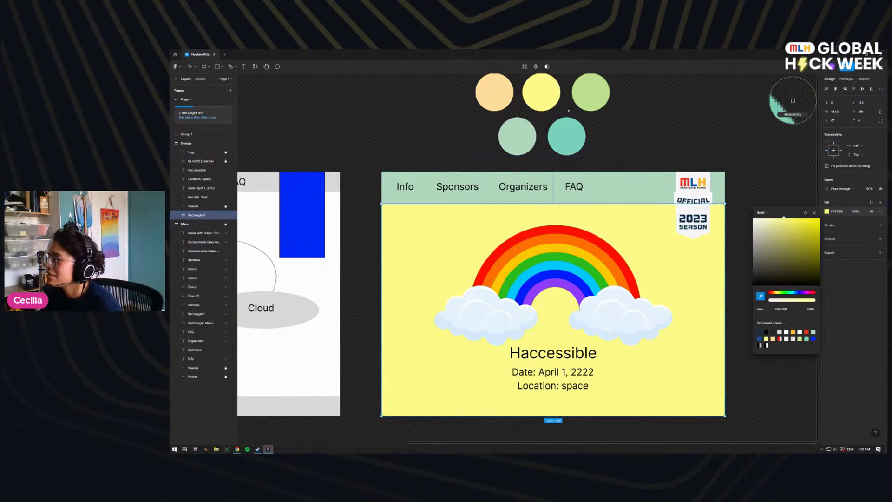
{"action": "left_click", "coordinate": [504, 92]}
{"action": "key", "text": "i"}
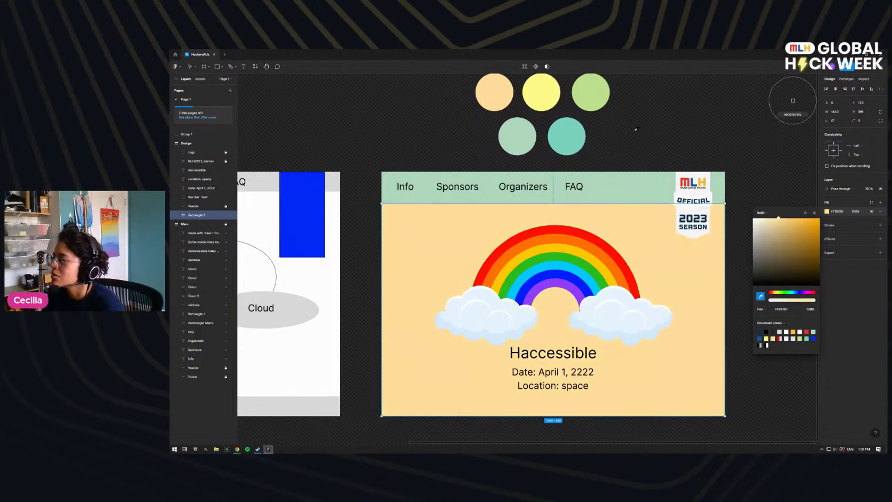
{"action": "left_click", "coordinate": [542, 93]}
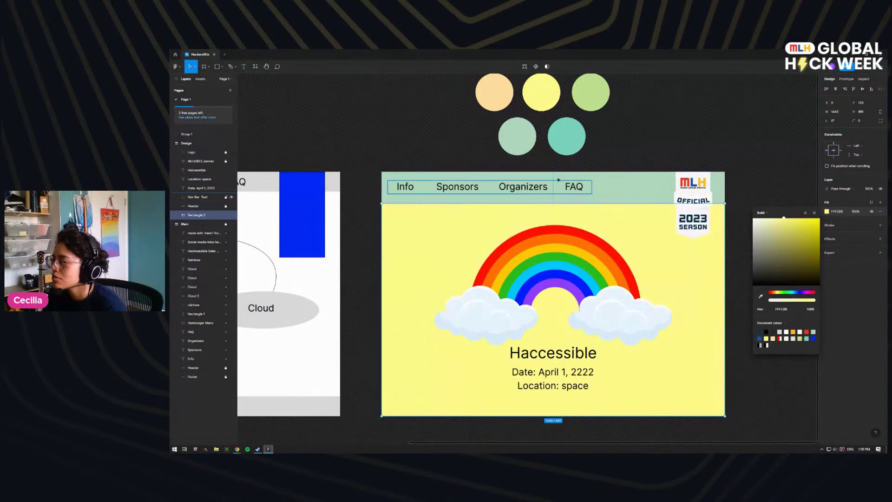
{"action": "left_click", "coordinate": [761, 296]}
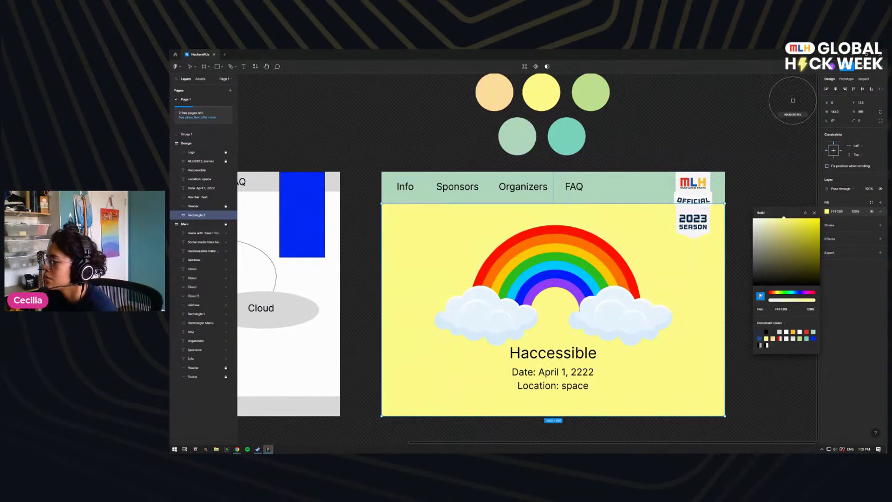
{"action": "left_click", "coordinate": [566, 136]}
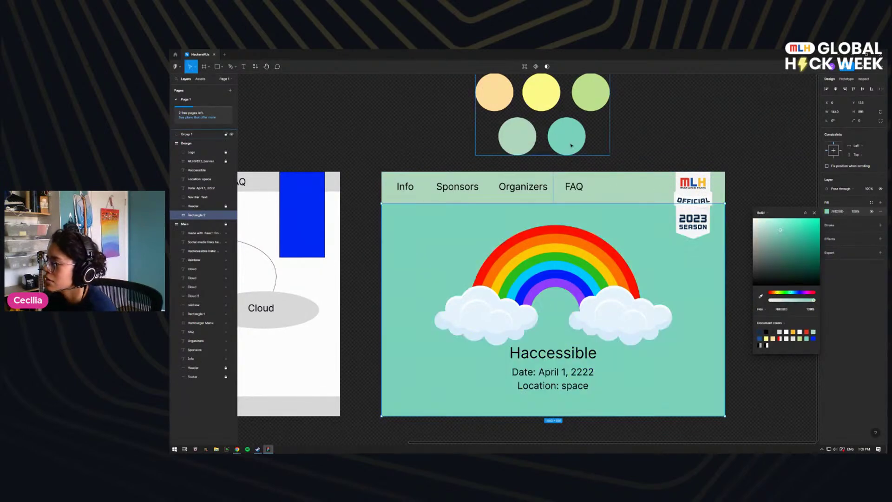
{"action": "left_click", "coordinate": [760, 296]}
{"action": "left_click", "coordinate": [542, 91]}
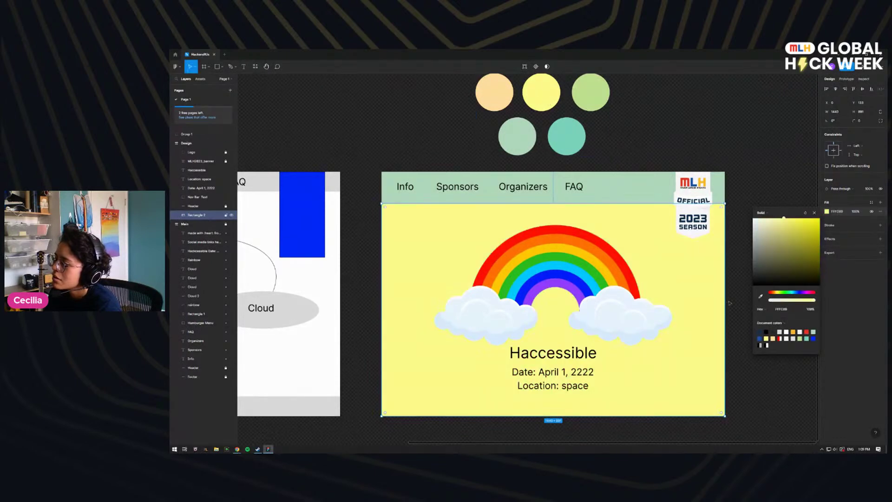
{"action": "left_click", "coordinate": [717, 310]}
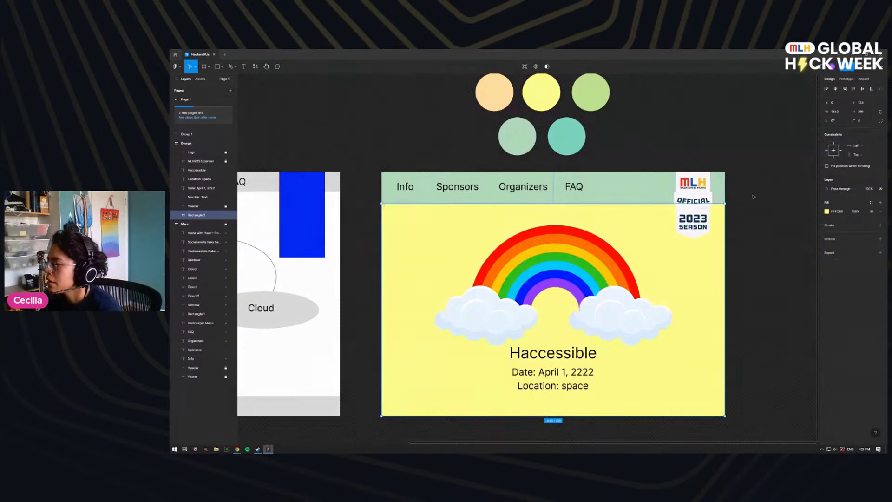
{"action": "left_click", "coordinate": [728, 209]}
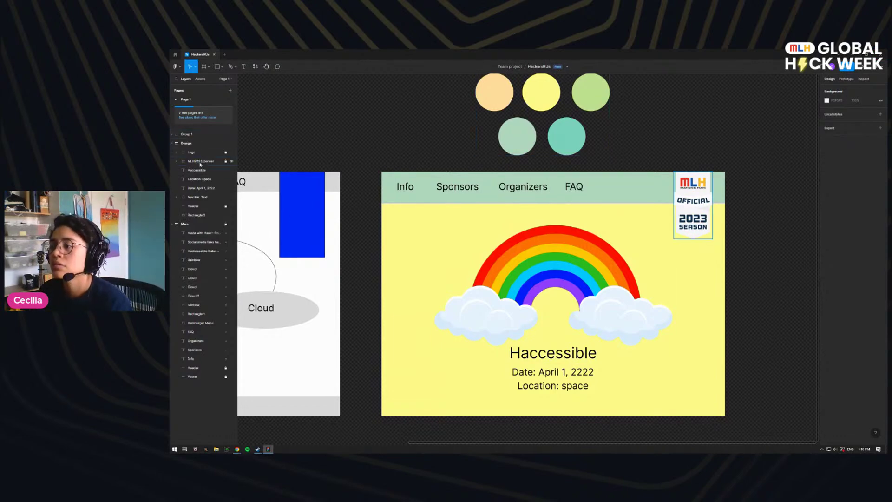
Step: Draw a button rectangle about 297 by 65 in the Design frame, centred beneath the location line
{"action": "left_click", "coordinate": [206, 144]}
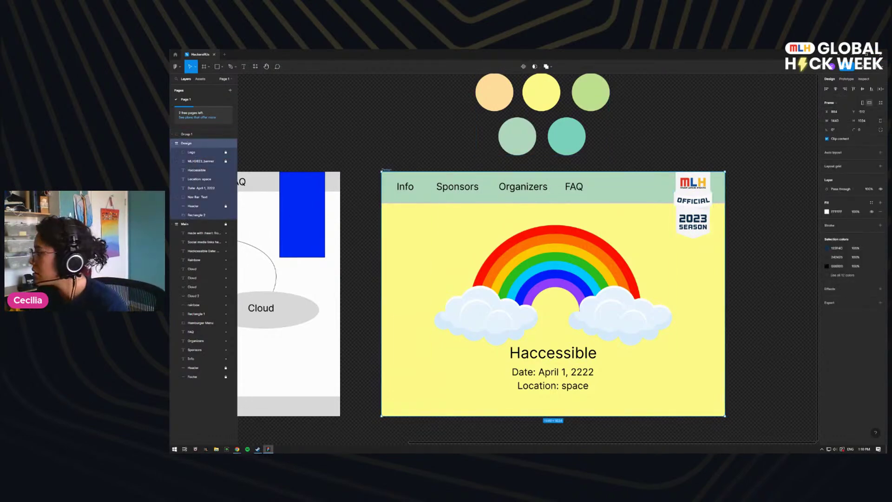
{"action": "left_click", "coordinate": [222, 66]}
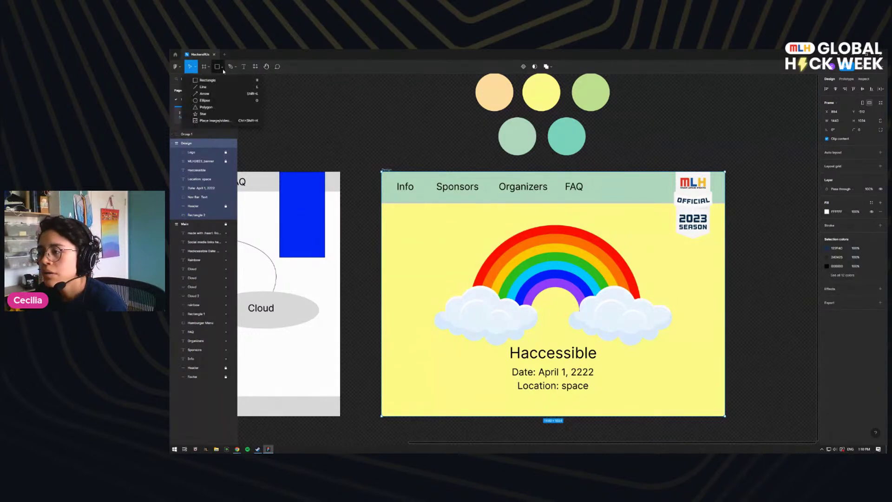
{"action": "left_click", "coordinate": [214, 86]}
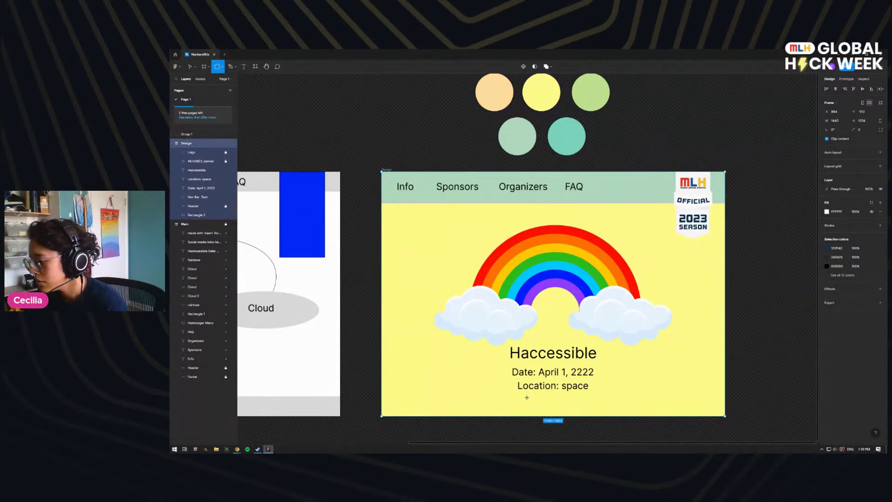
{"action": "left_click_drag", "start_coordinate": [516, 396], "coordinate": [588, 412]}
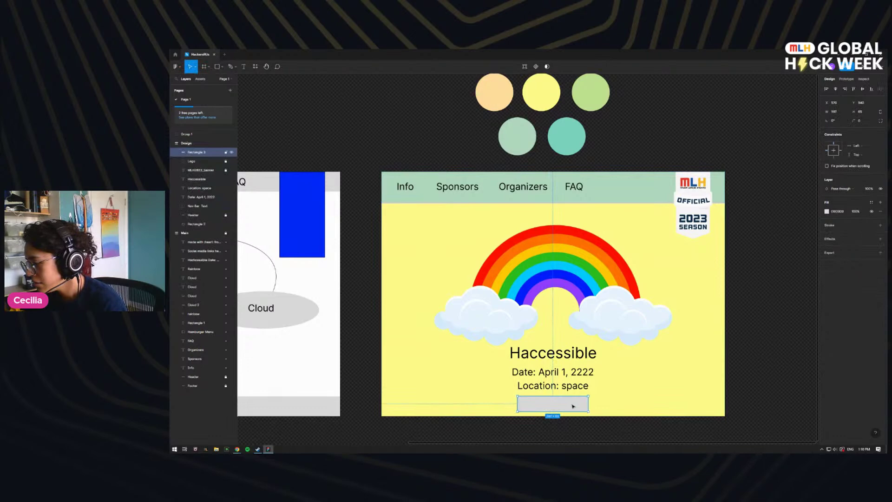
{"action": "double_click", "coordinate": [558, 408]}
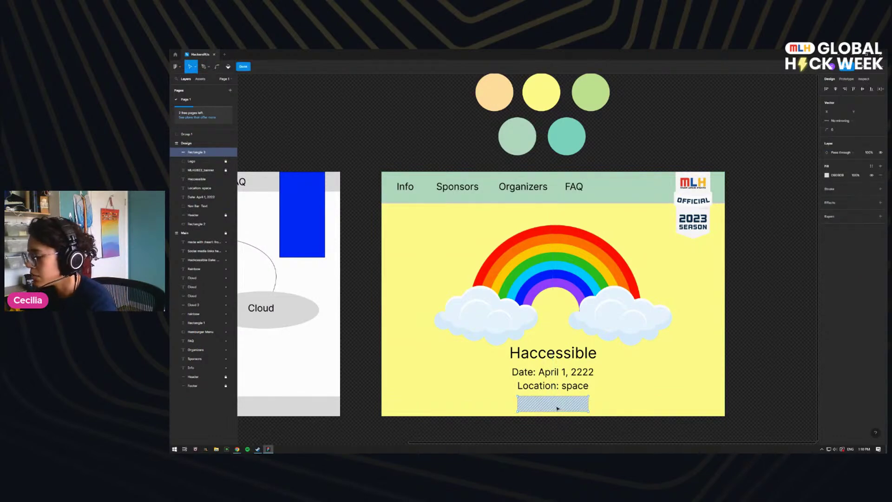
{"action": "key", "text": "shift+r"}
{"action": "key", "text": "Escape"}
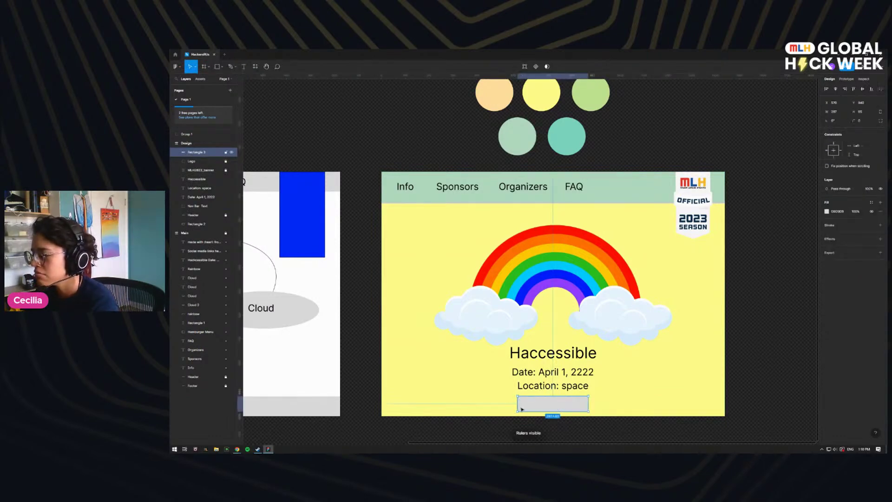
Step: Add a text box reading "Register" over the grey button rectangle and set its font size to 36
{"action": "key", "text": "t"}
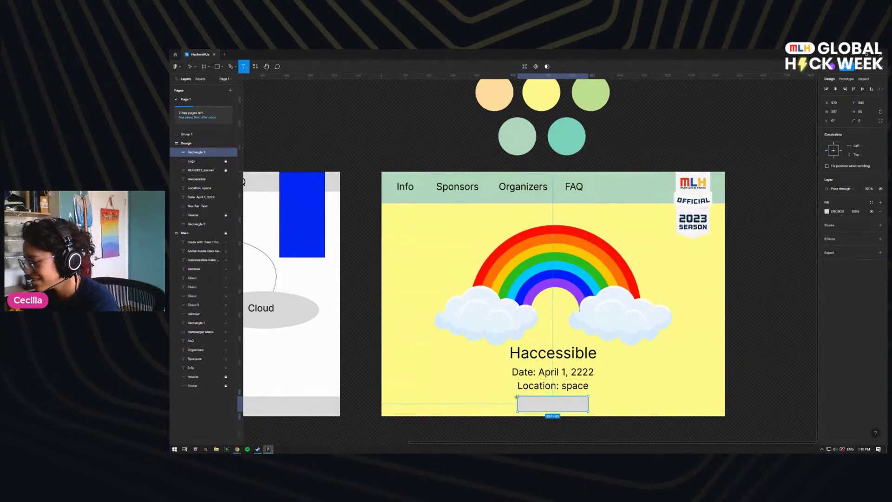
{"action": "left_click_drag", "start_coordinate": [517, 396], "coordinate": [587, 412]}
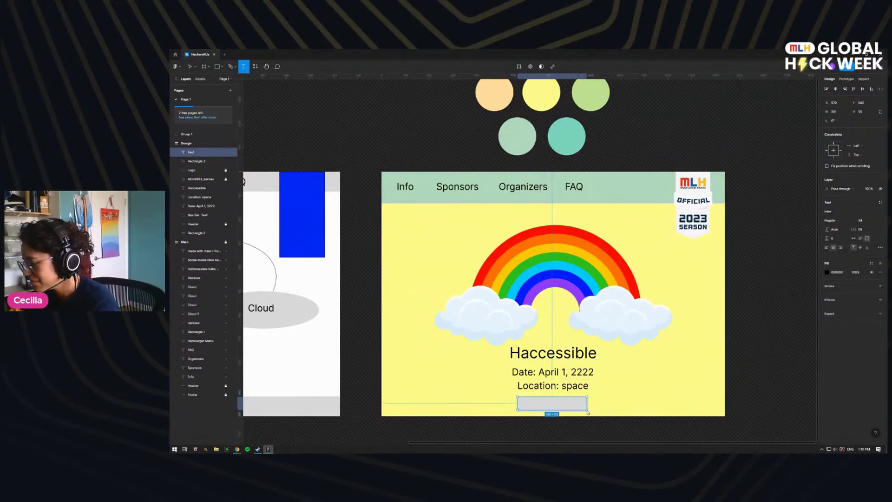
{"action": "type", "text": "Register"}
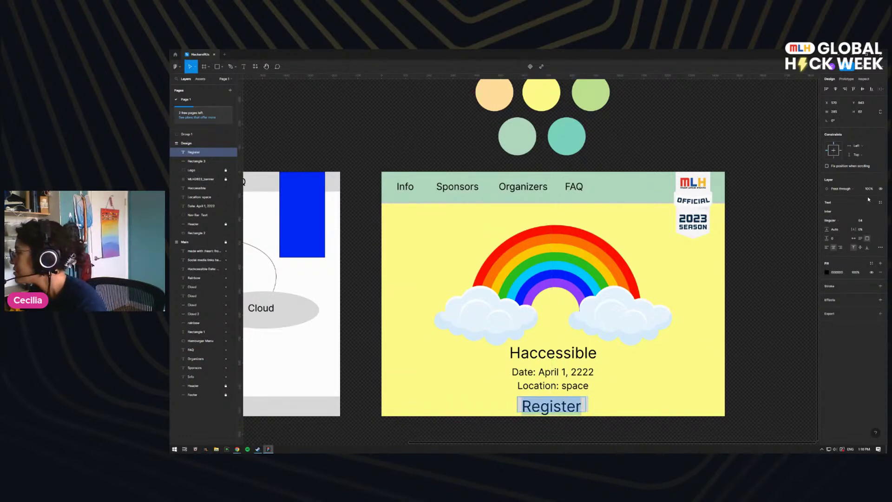
{"action": "left_click", "coordinate": [874, 221]}
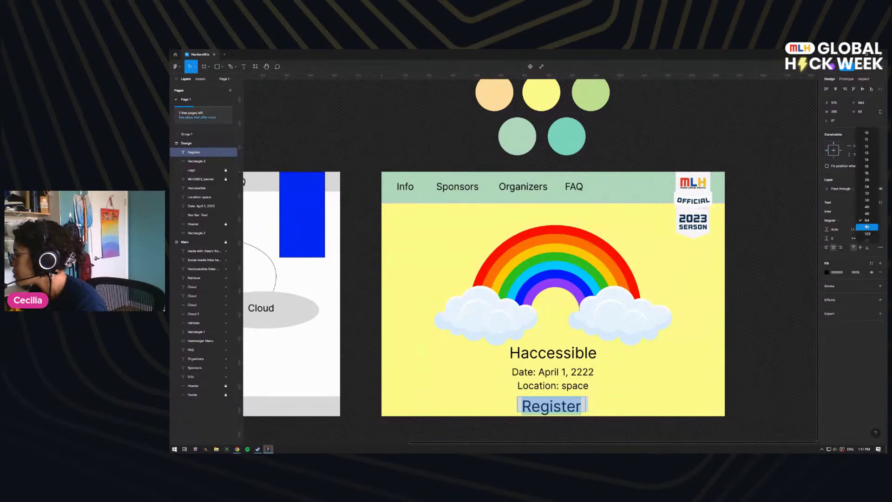
{"action": "left_click", "coordinate": [873, 206]}
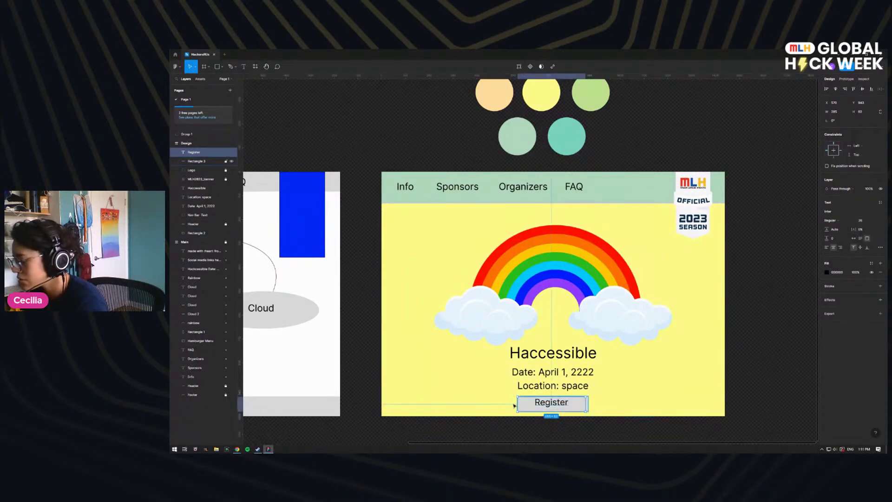
Step: Check the location line's font size and set the Register text to 40 to match
{"action": "double_click", "coordinate": [536, 387]}
{"action": "key", "text": "Escape"}
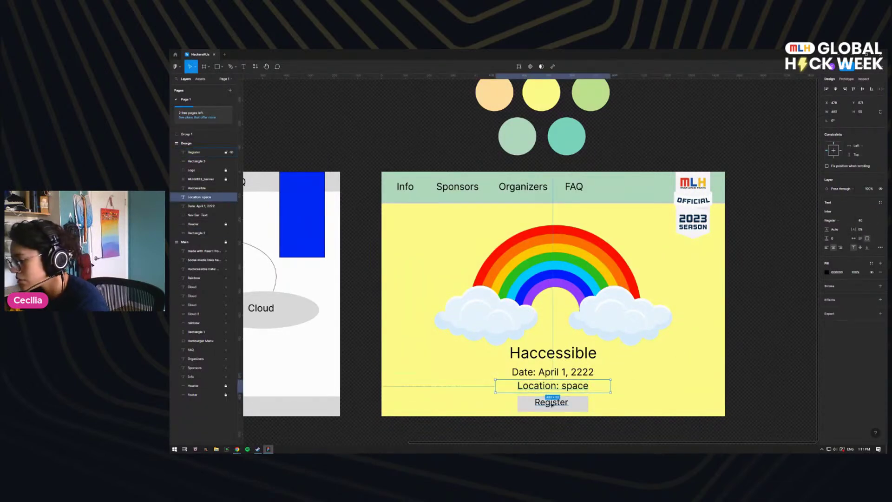
{"action": "left_click", "coordinate": [552, 402]}
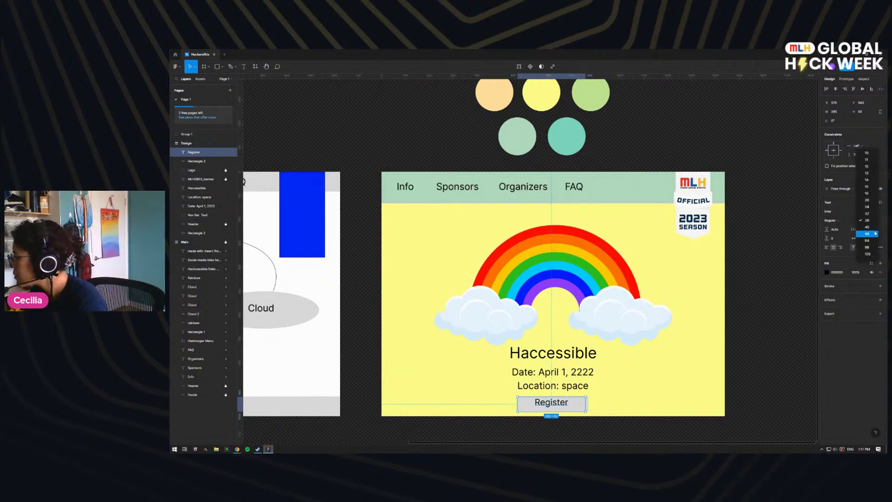
{"action": "left_click", "coordinate": [874, 227]}
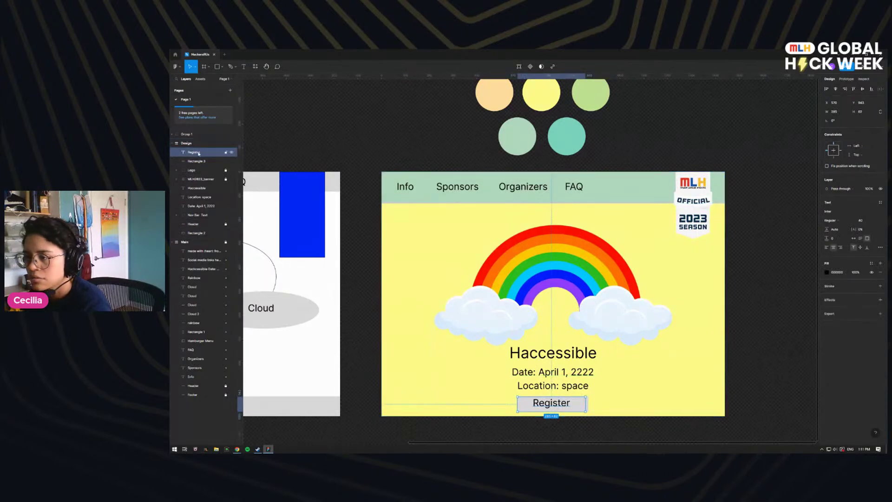
Step: Try naming the grey button rectangle's layer "Background" and locking it
{"action": "double_click", "coordinate": [205, 161]}
{"action": "type", "text": "Background"}
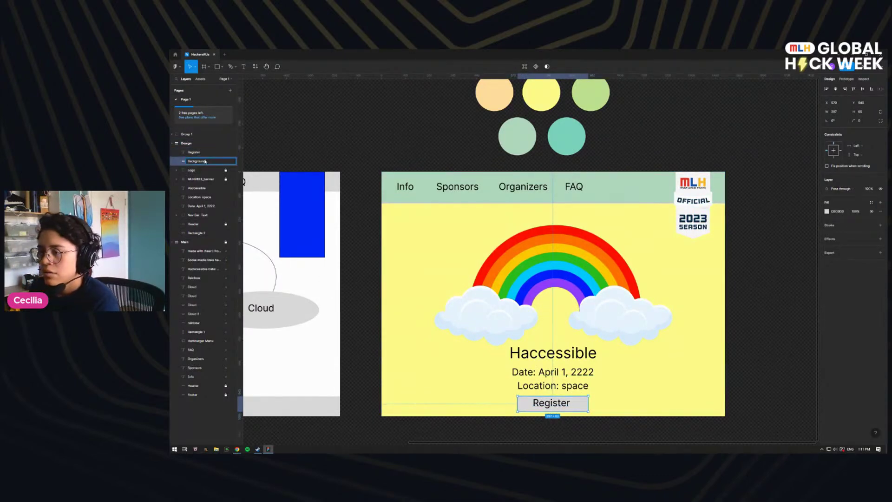
{"action": "key", "text": "Return"}
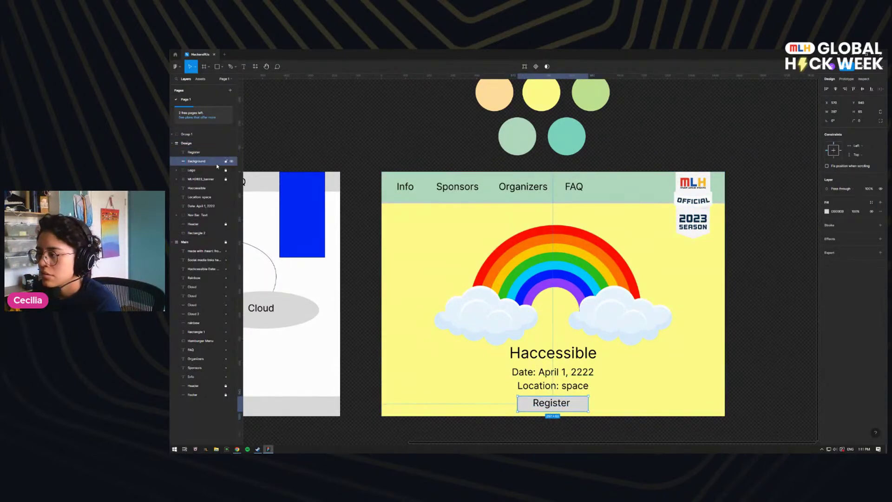
{"action": "left_click", "coordinate": [226, 161]}
{"action": "left_click", "coordinate": [544, 408]}
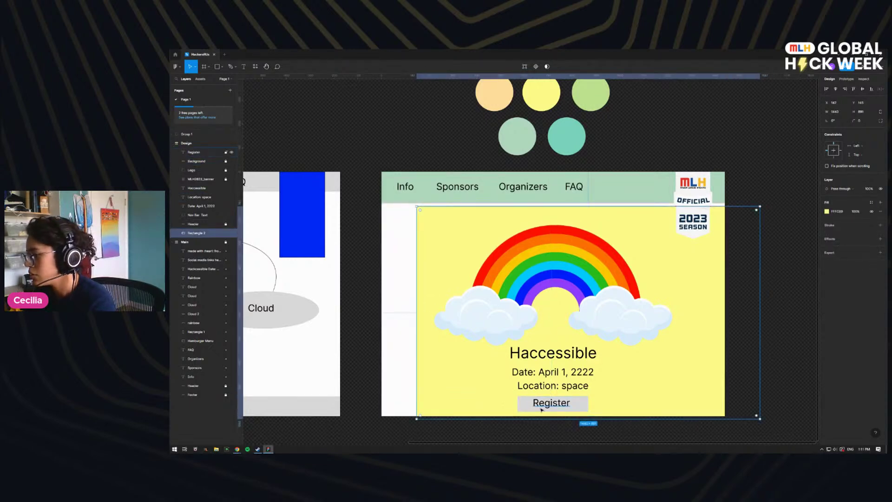
{"action": "left_click", "coordinate": [549, 406]}
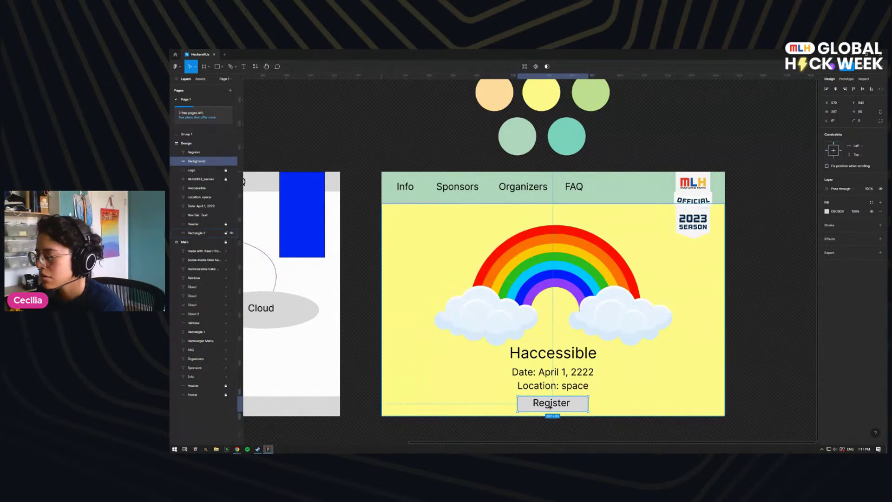
Step: Rename the large yellow rectangle's layer "Background" and lock it
{"action": "double_click", "coordinate": [199, 232]}
{"action": "type", "text": "Backg"}
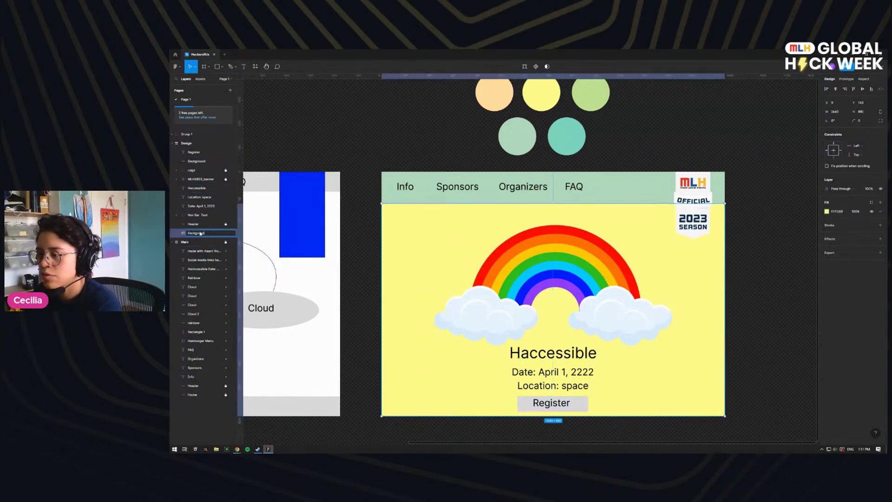
{"action": "type", "text": "round"}
{"action": "key", "text": "BackSpace"}
{"action": "key", "text": "BackSpace"}
{"action": "key", "text": "BackSpace"}
{"action": "key", "text": "BackSpace"}
{"action": "key", "text": "BackSpace"}
{"action": "key", "text": "BackSpace"}
{"action": "key", "text": "BackSpace"}
{"action": "key", "text": "BackSpace"}
{"action": "key", "text": "BackSpace"}
{"action": "type", "text": "ackground"}
{"action": "key", "text": "Return"}
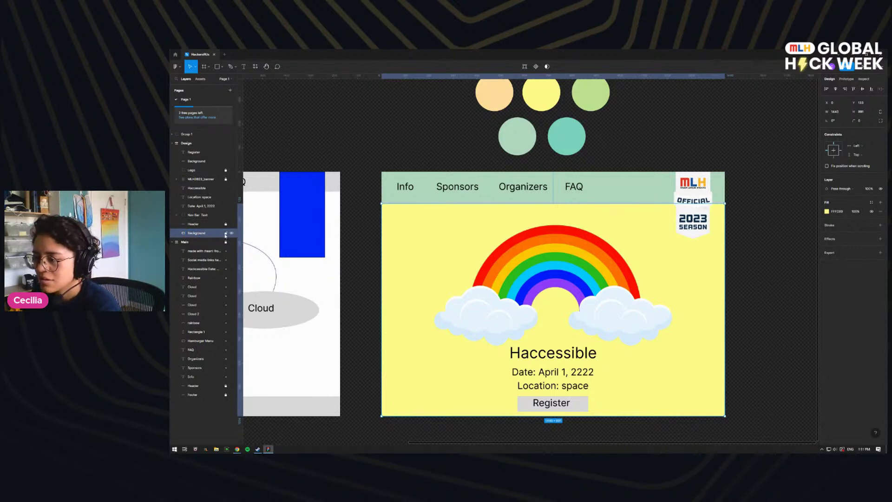
Step: Rename the layer of the grey rectangle behind the Register text "Button"
{"action": "left_click", "coordinate": [198, 162]}
{"action": "double_click", "coordinate": [199, 161]}
{"action": "type", "text": "B"}
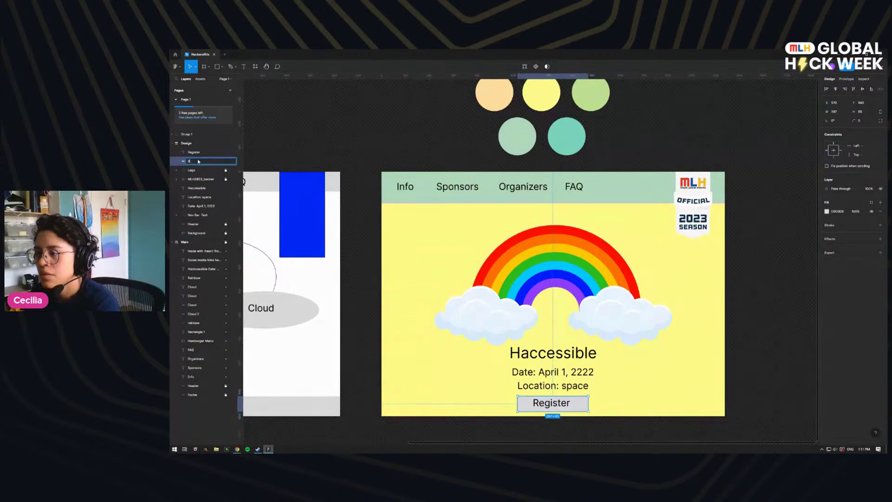
{"action": "type", "text": "utton"}
{"action": "key", "text": "Return"}
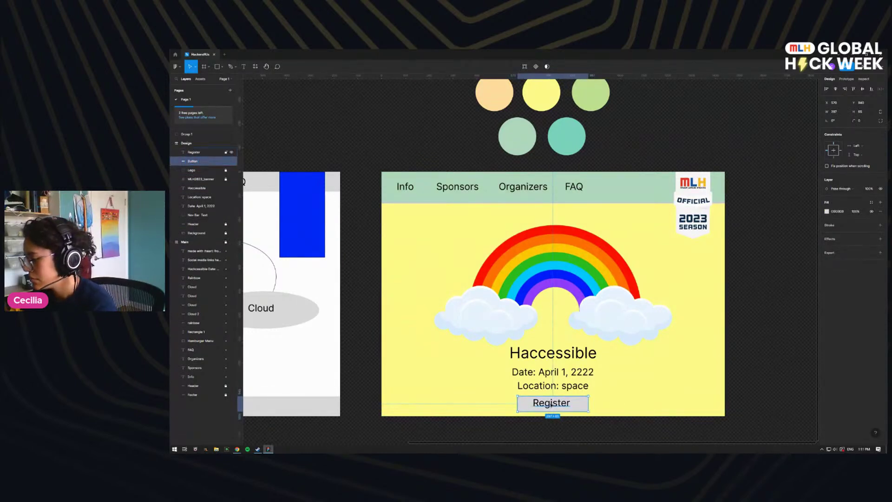
Step: Group the Register text with the grey Button rectangle
{"action": "left_click", "coordinate": [529, 405]}
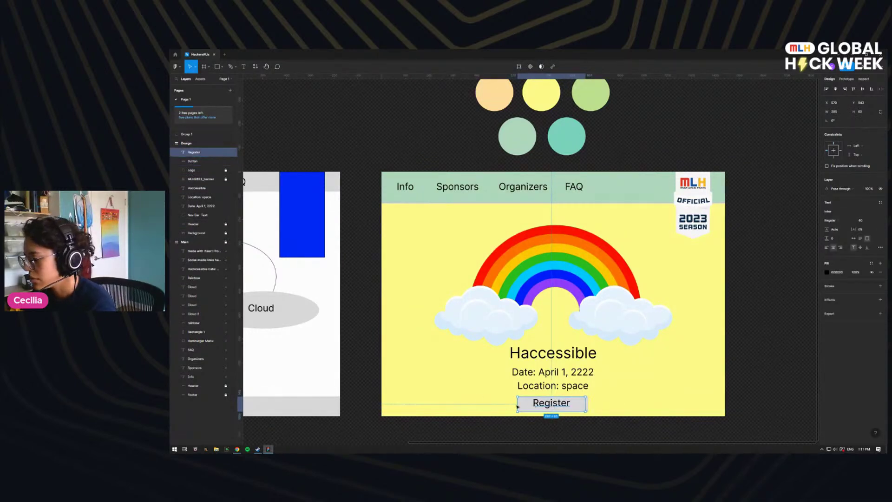
{"action": "left_click", "coordinate": [492, 395]}
{"action": "key", "text": "ctrl+f"}
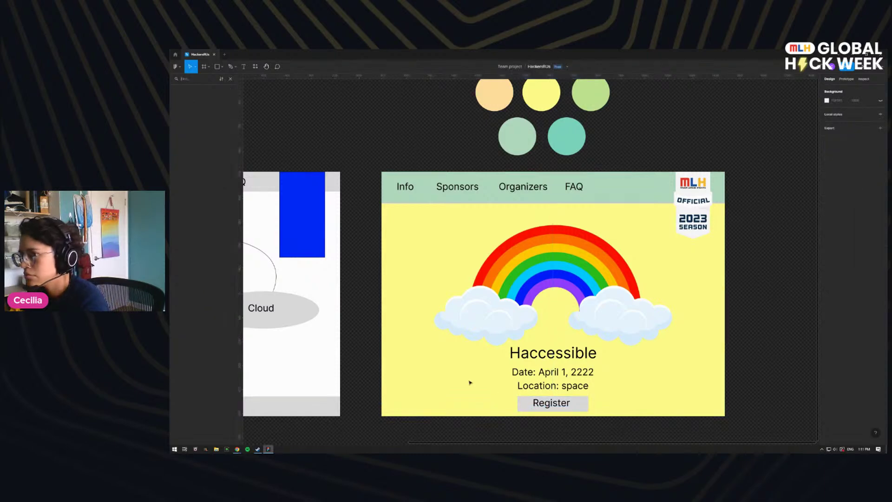
{"action": "left_click", "coordinate": [230, 78]}
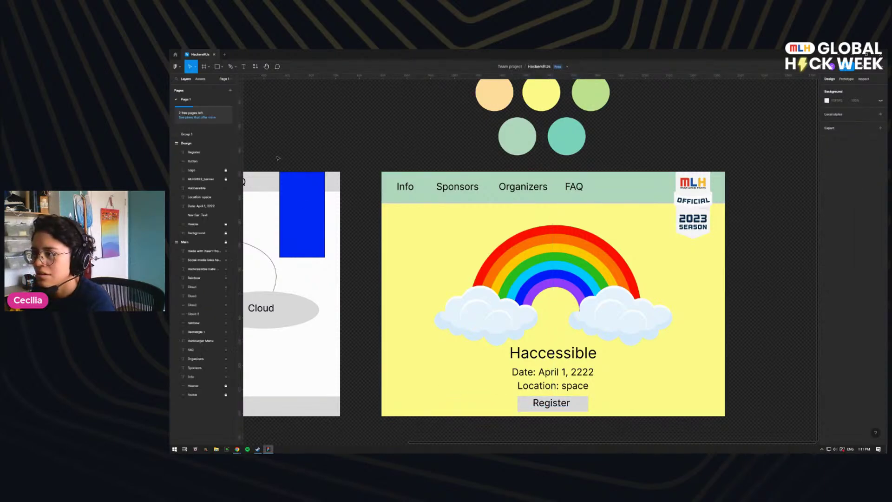
{"action": "left_click_drag", "start_coordinate": [506, 400], "coordinate": [555, 412]}
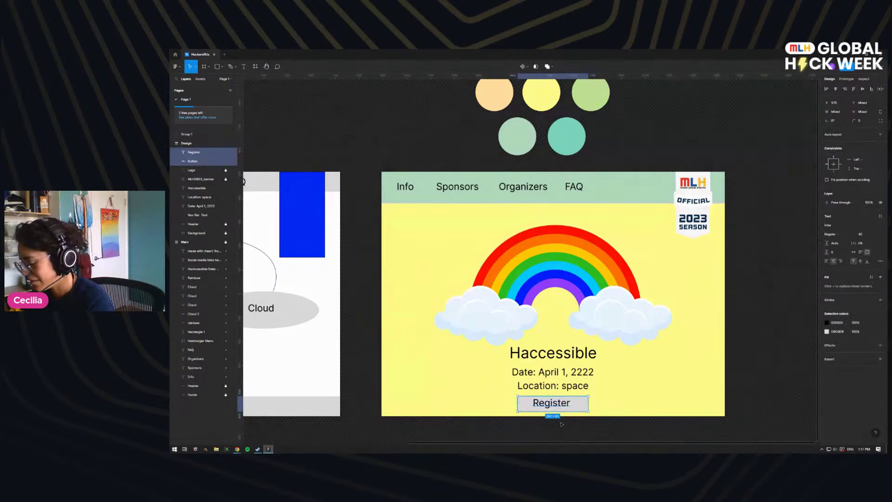
{"action": "key", "text": "ctrl+g"}
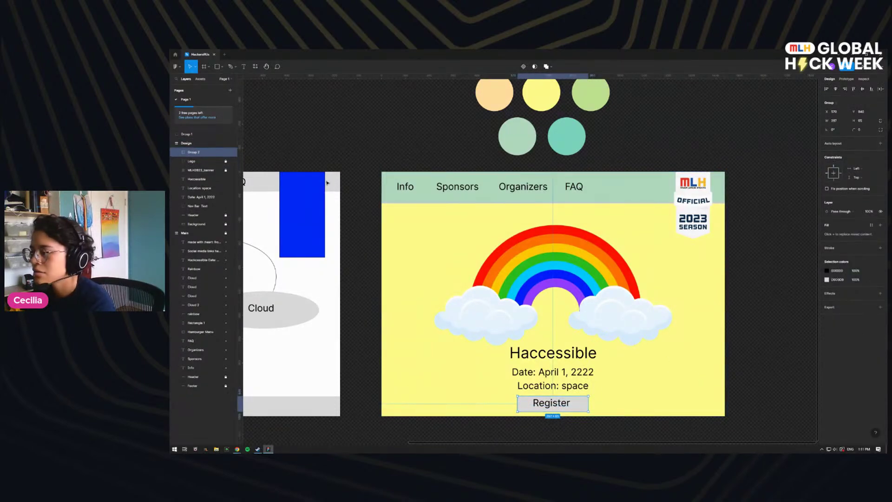
Step: Rename the group containing the Register text and its grey rectangle "Register Button"
{"action": "double_click", "coordinate": [194, 152]}
{"action": "type", "text": "B"}
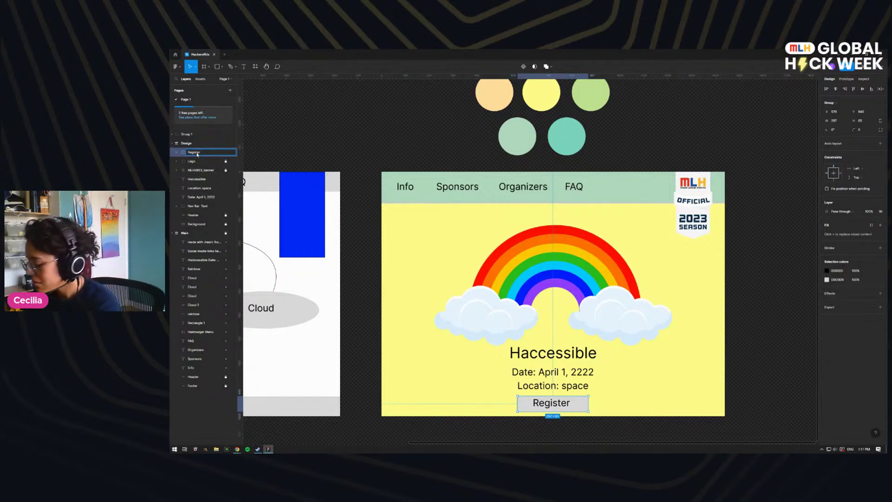
{"action": "type", "text": "egister Button"}
{"action": "key", "text": "Return"}
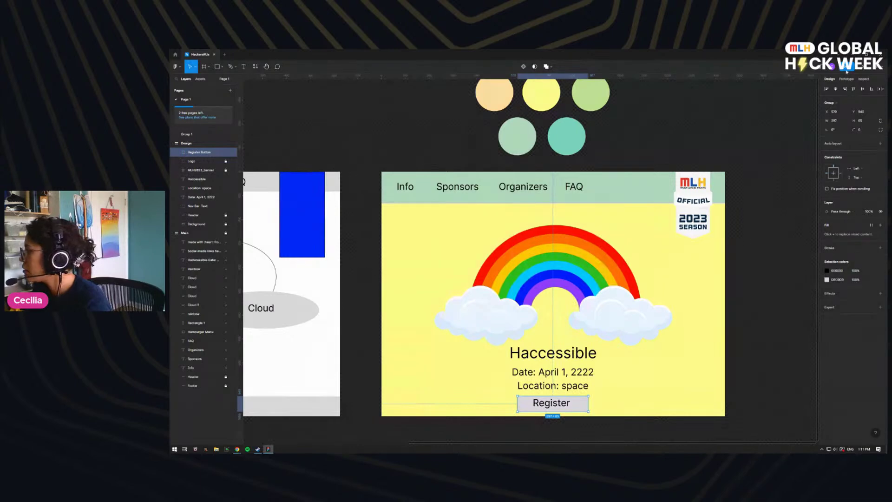
Step: Move the Register Button group up over the rainbow and vertically centre the Register text within its text box
{"action": "left_click_drag", "start_coordinate": [557, 400], "coordinate": [558, 289]}
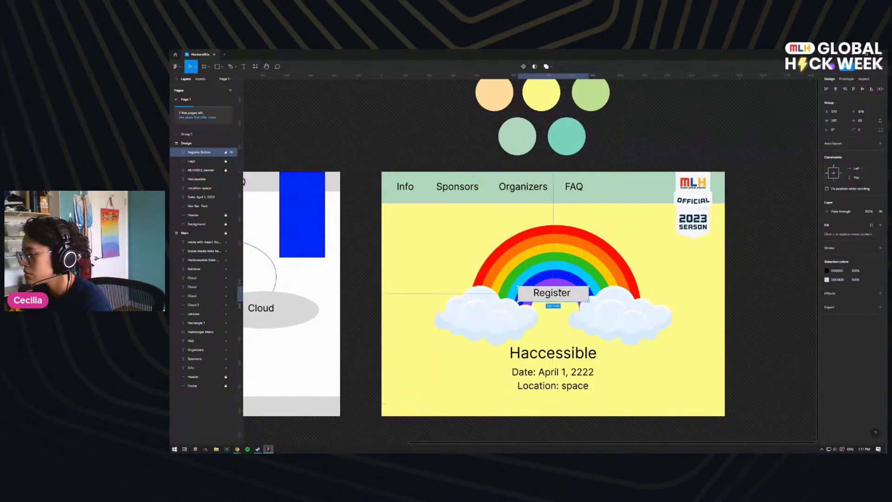
{"action": "left_click", "coordinate": [176, 152]}
{"action": "left_click", "coordinate": [190, 161]}
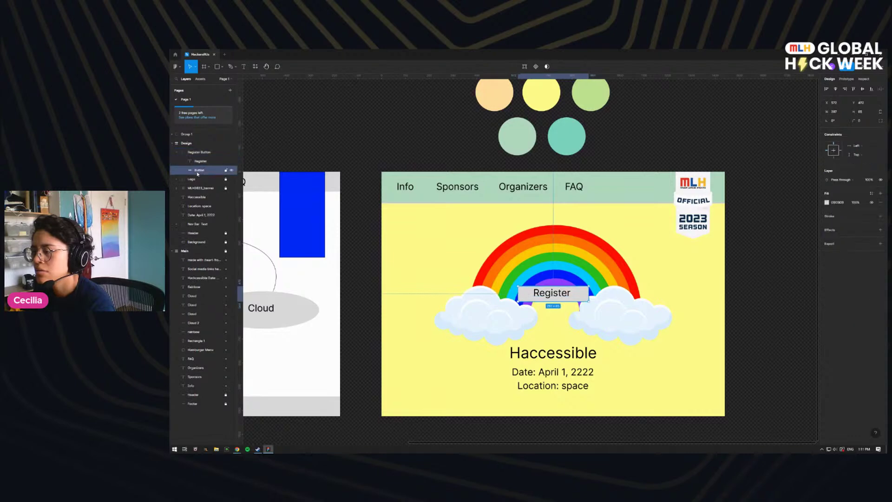
{"action": "left_click", "coordinate": [202, 170]}
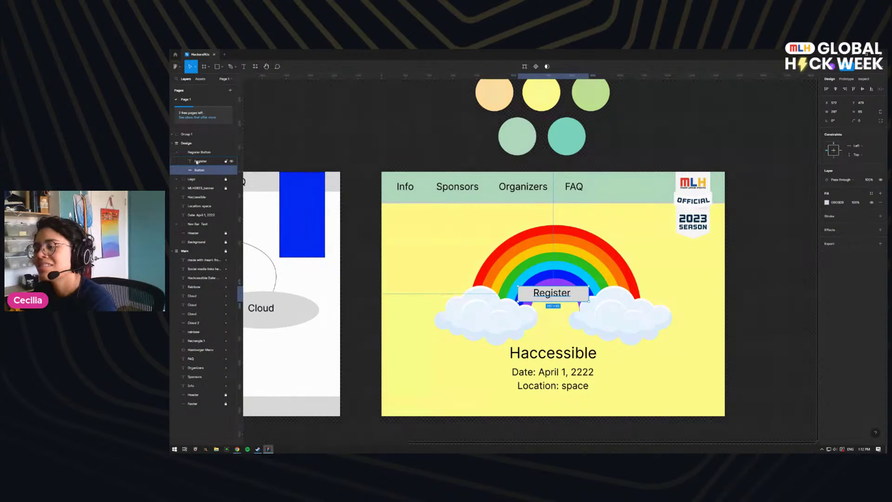
{"action": "left_click", "coordinate": [197, 162]}
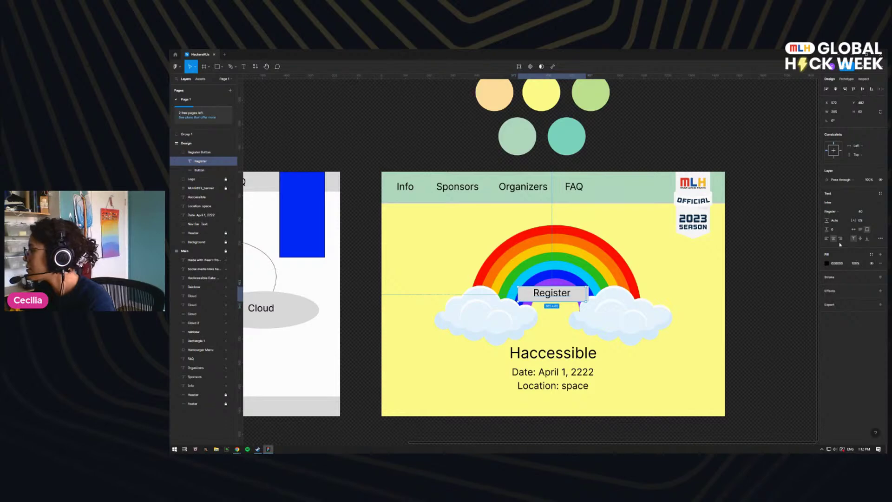
{"action": "left_click", "coordinate": [860, 239]}
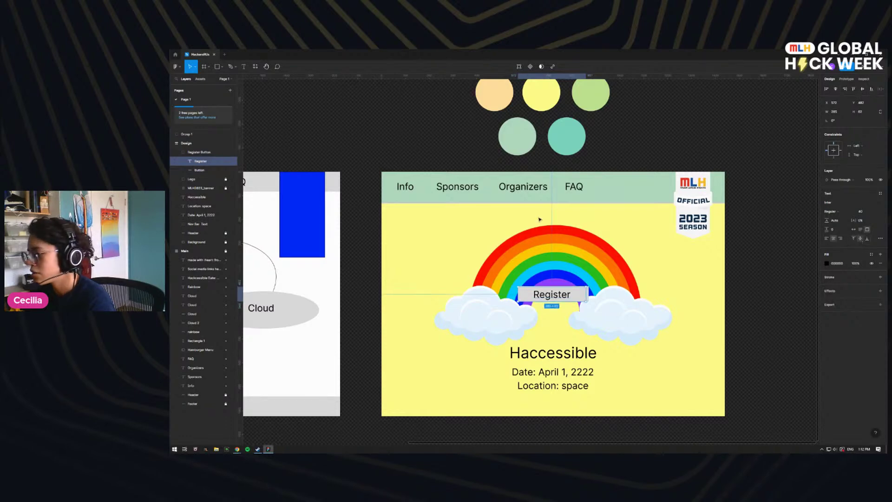
Step: Match the Register text box to the grey Button rectangle with Y 479, width 297 and height 65
{"action": "left_click", "coordinate": [203, 171]}
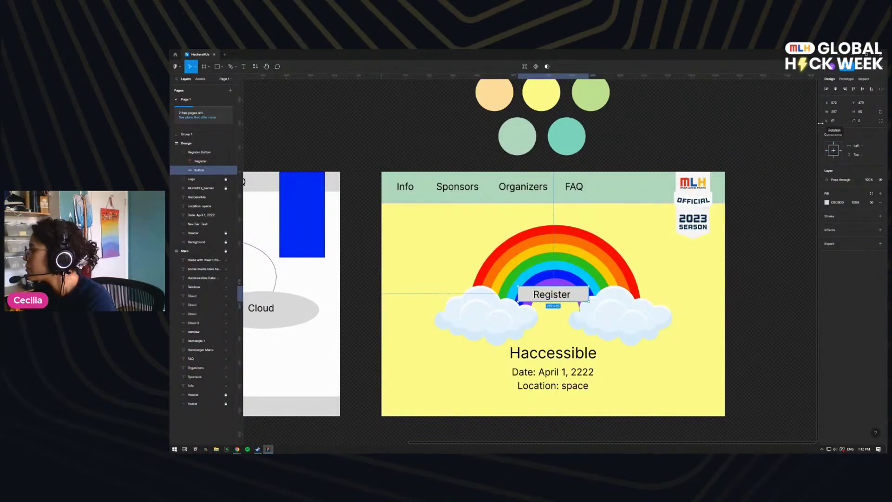
{"action": "left_click", "coordinate": [203, 165]}
{"action": "left_click", "coordinate": [863, 103]}
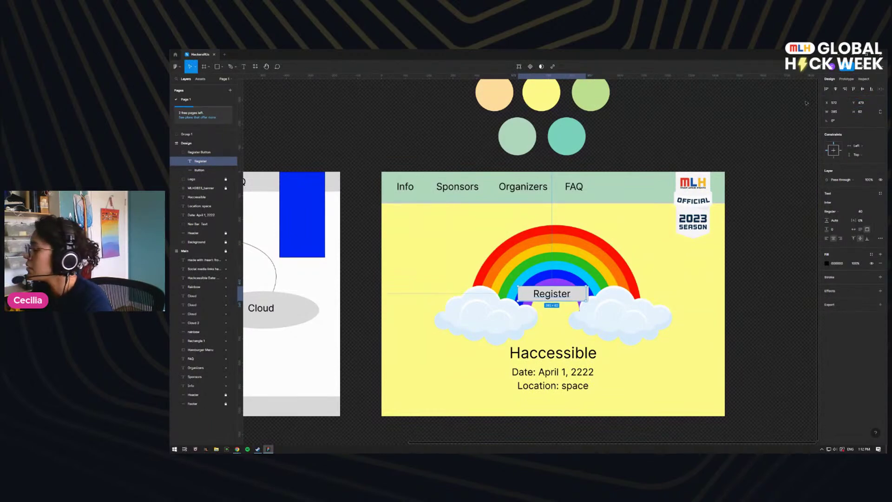
{"action": "left_click", "coordinate": [206, 170]}
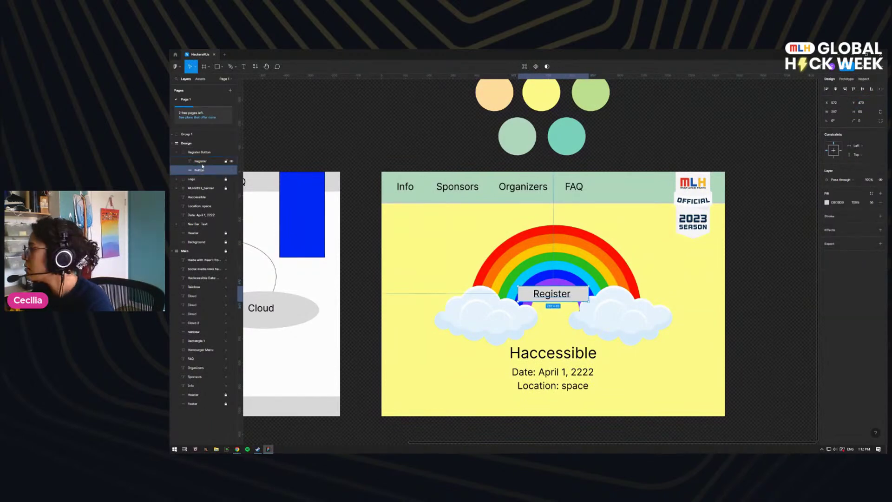
{"action": "left_click", "coordinate": [202, 164]}
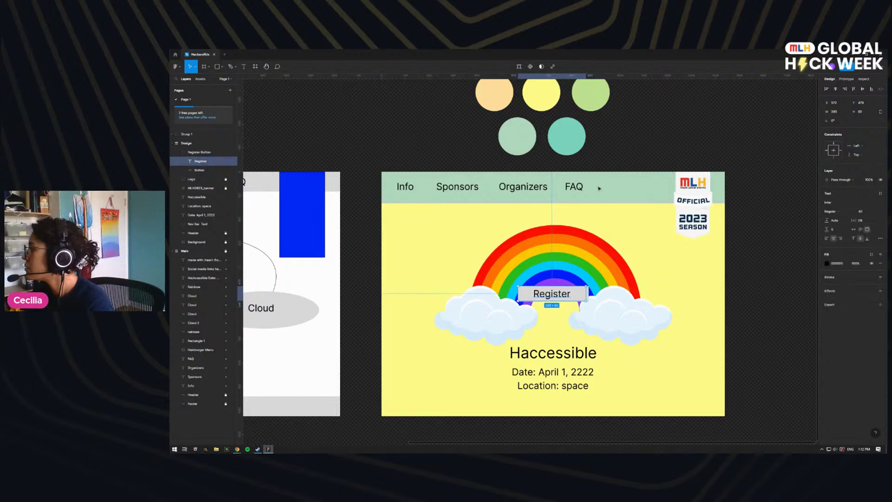
{"action": "left_click", "coordinate": [835, 113]}
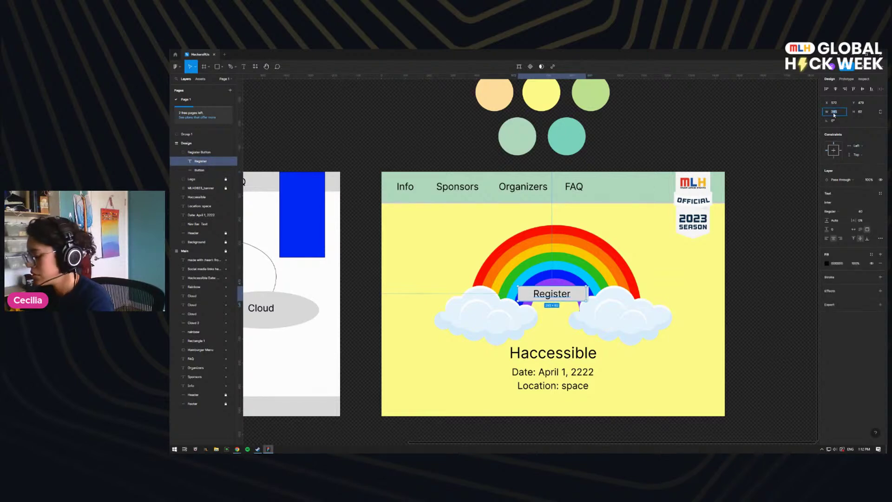
{"action": "key", "text": "Tab"}
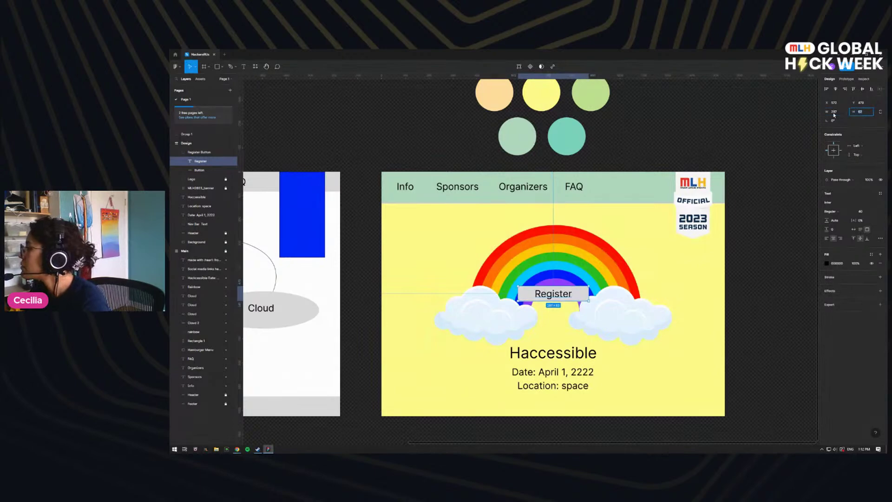
{"action": "key", "text": "Return"}
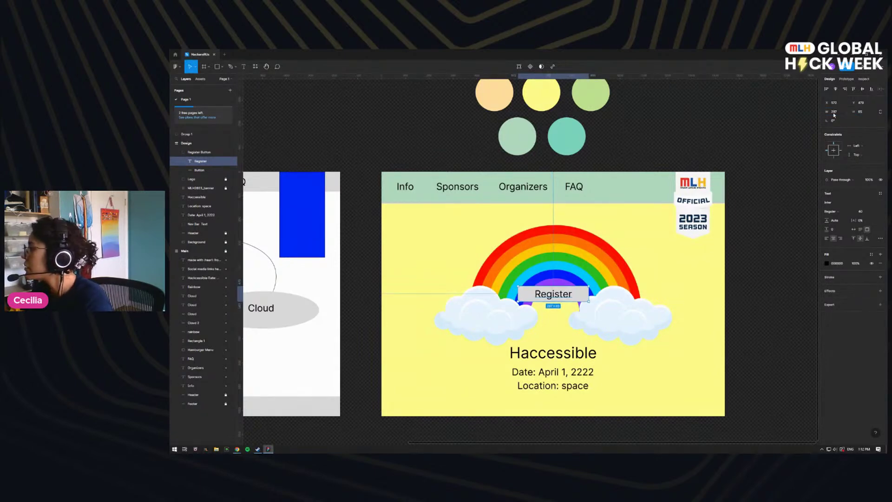
Step: Move the Register Button group back beneath the Location line and round its corners with a radius of 25
{"action": "left_click", "coordinate": [202, 152]}
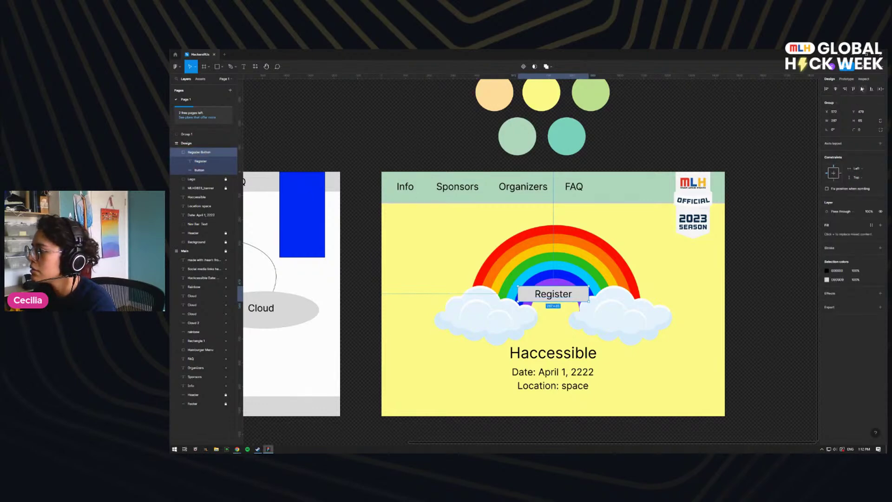
{"action": "left_click_drag", "start_coordinate": [581, 301], "coordinate": [580, 410]}
{"action": "left_click", "coordinate": [861, 130]}
{"action": "type", "text": "10"}
{"action": "key", "text": "Return"}
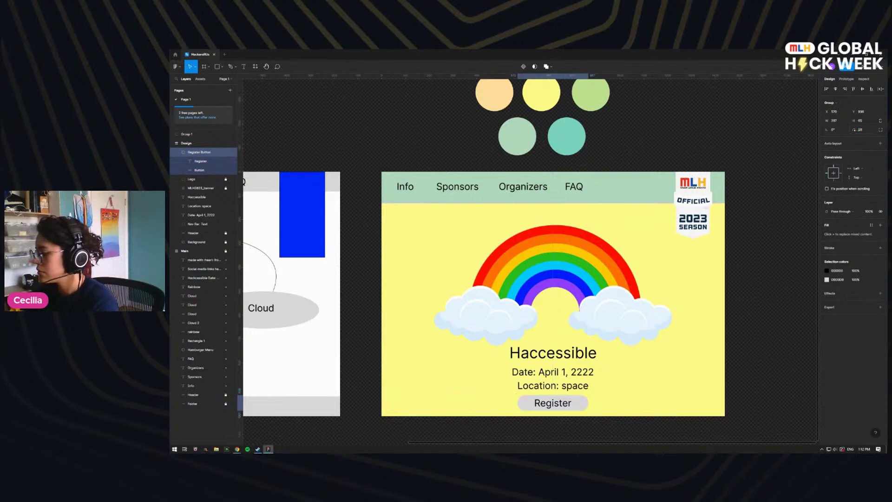
{"action": "left_click", "coordinate": [860, 130]}
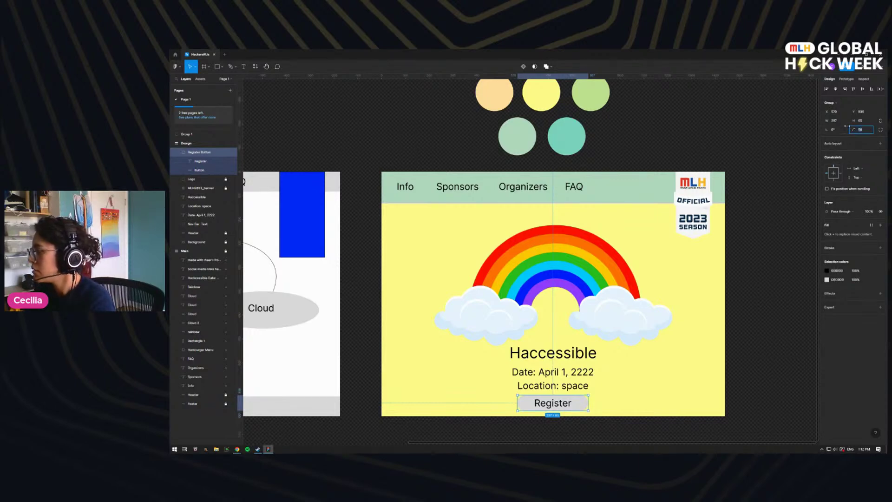
{"action": "type", "text": "25"}
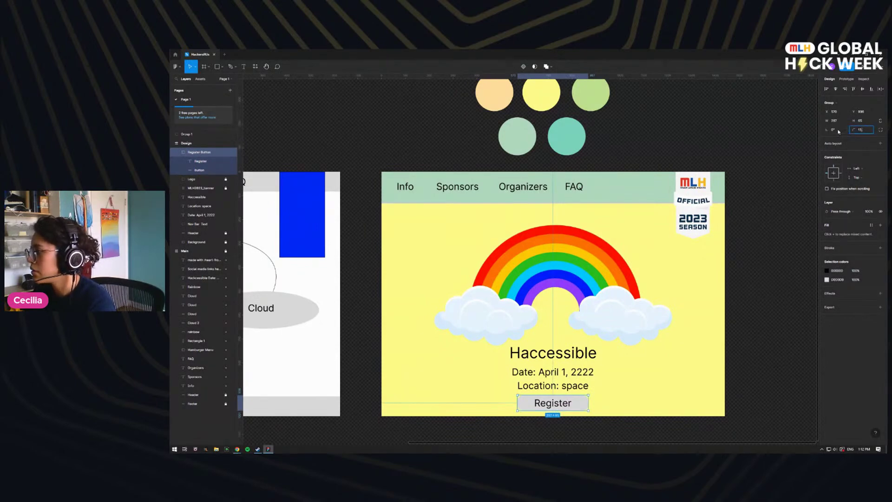
{"action": "key", "text": "Return"}
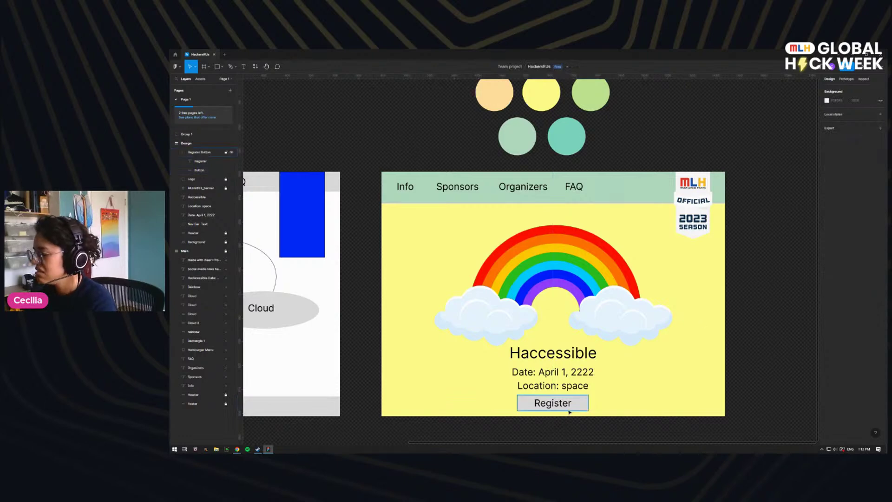
{"action": "left_click", "coordinate": [863, 130]}
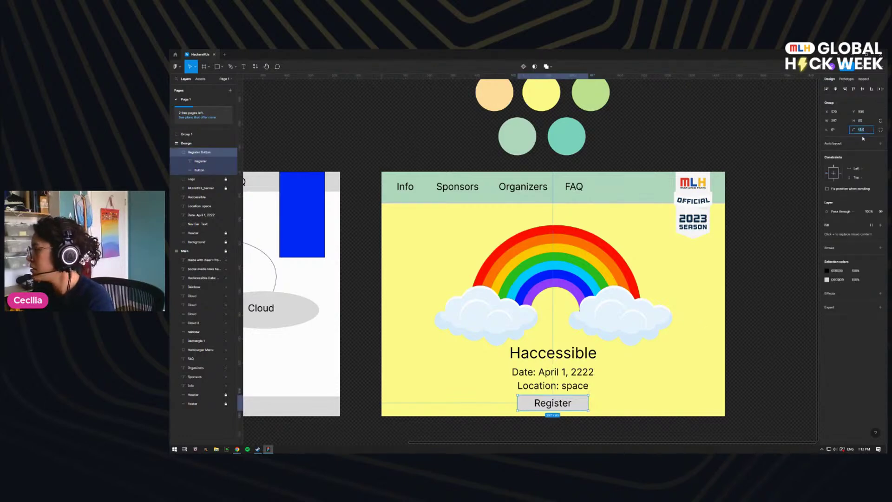
{"action": "key", "text": "Return"}
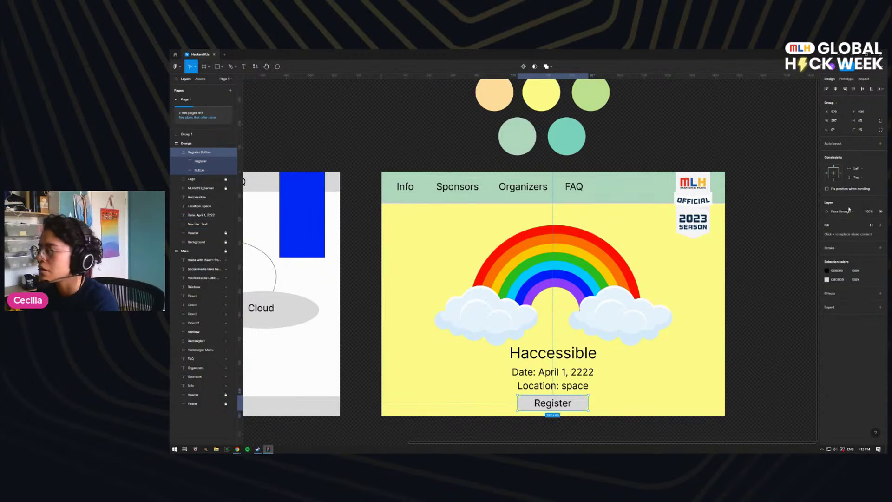
Step: Recolour the Register button's grey fill with the teal sampled from the palette circles above the frame
{"action": "left_click", "coordinate": [827, 280]}
{"action": "left_click", "coordinate": [761, 364]}
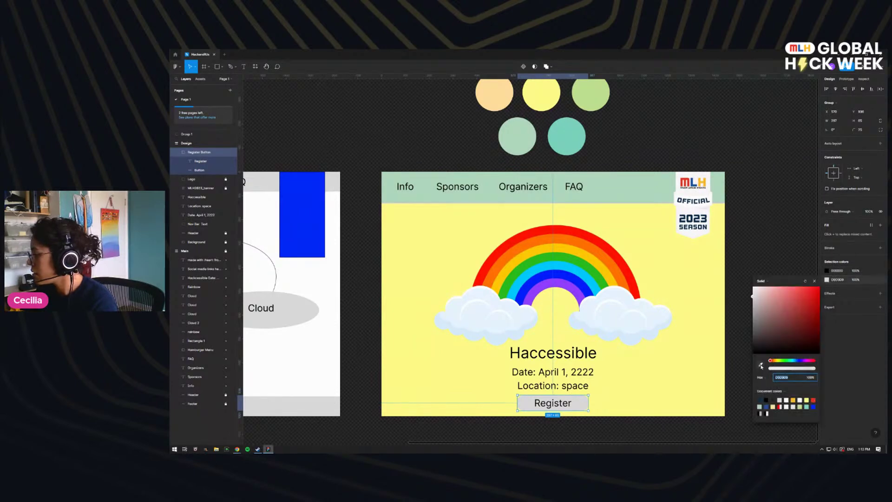
{"action": "left_click", "coordinate": [587, 104]}
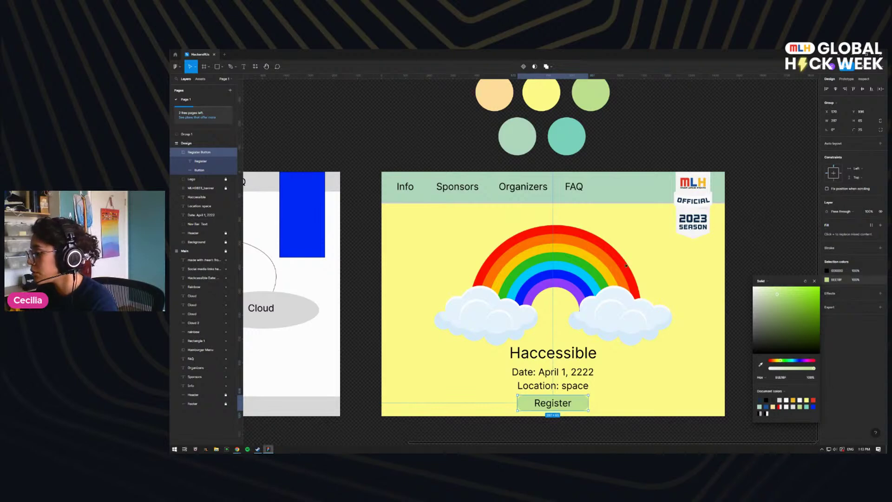
{"action": "left_click", "coordinate": [761, 365]}
{"action": "left_click", "coordinate": [565, 143]}
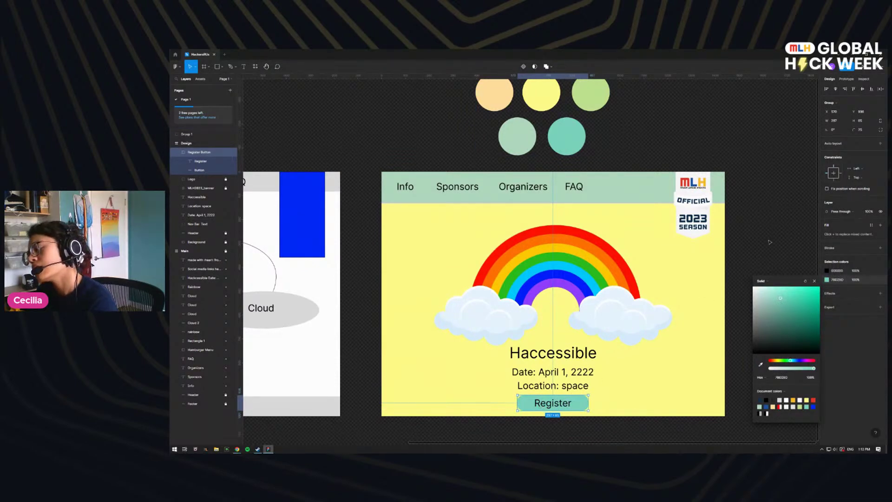
{"action": "key", "text": "Escape"}
{"action": "key", "text": "Escape"}
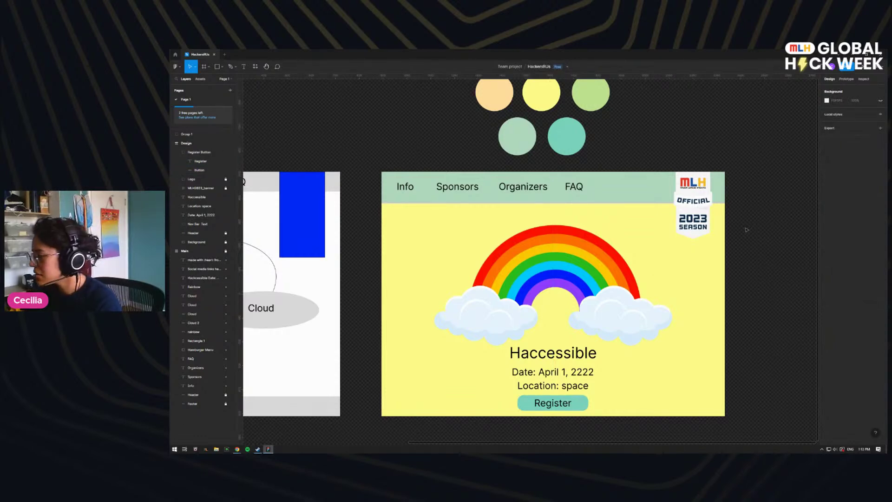
{"action": "scroll", "coordinate": [742, 237], "scroll_direction": "down", "scroll_amount": 3}
{"action": "scroll", "coordinate": [745, 234], "scroll_direction": "up", "scroll_amount": 2}
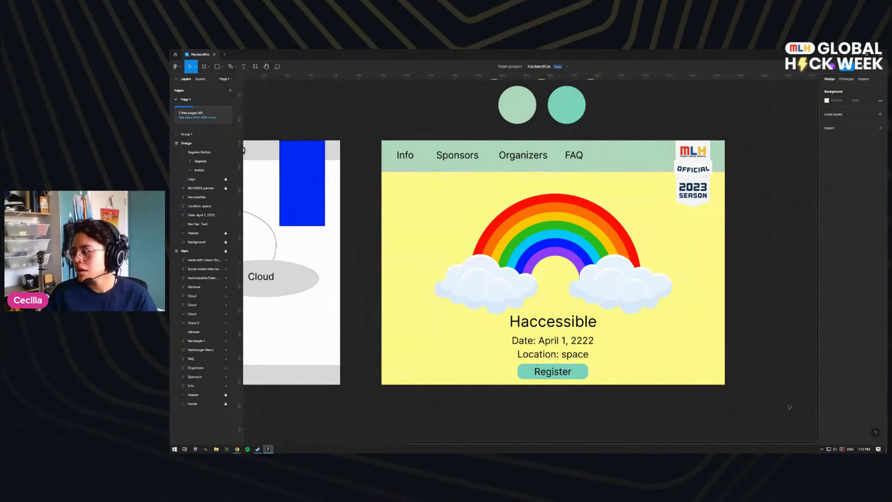
{"action": "scroll", "coordinate": [767, 302], "scroll_direction": "up", "scroll_amount": 3}
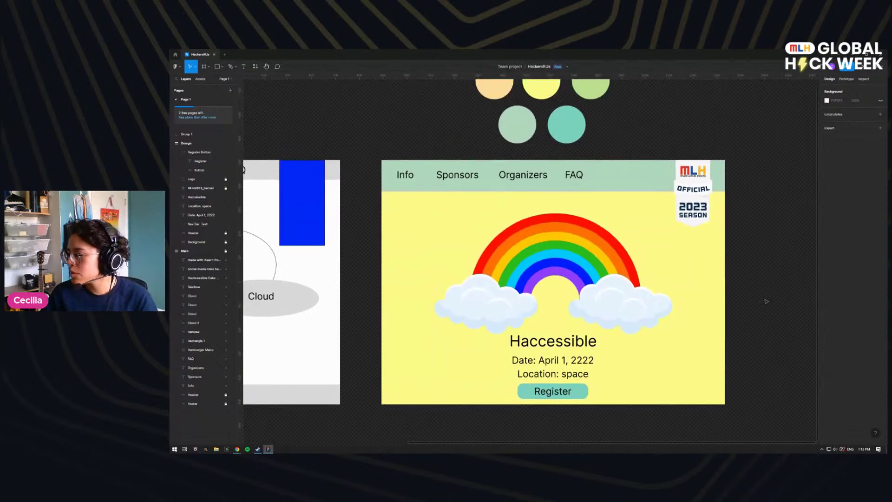
{"action": "scroll", "coordinate": [767, 301], "scroll_direction": "up", "scroll_amount": 1}
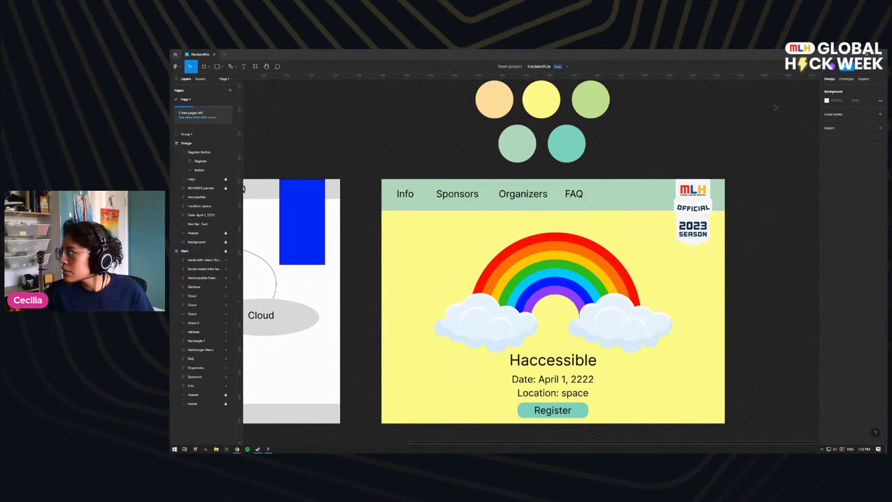
Step: Switch from Figma to Chrome and maximise the window showing the GitHub profile
{"action": "left_click", "coordinate": [268, 448]}
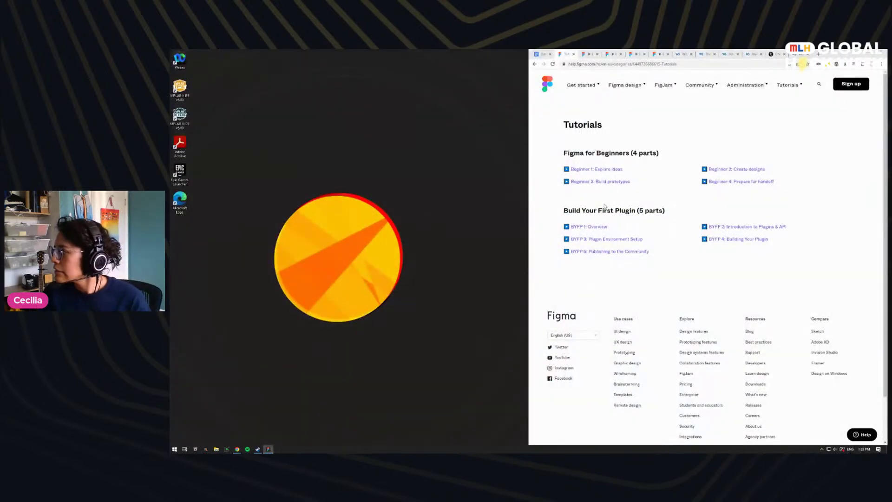
{"action": "left_click", "coordinate": [868, 54]}
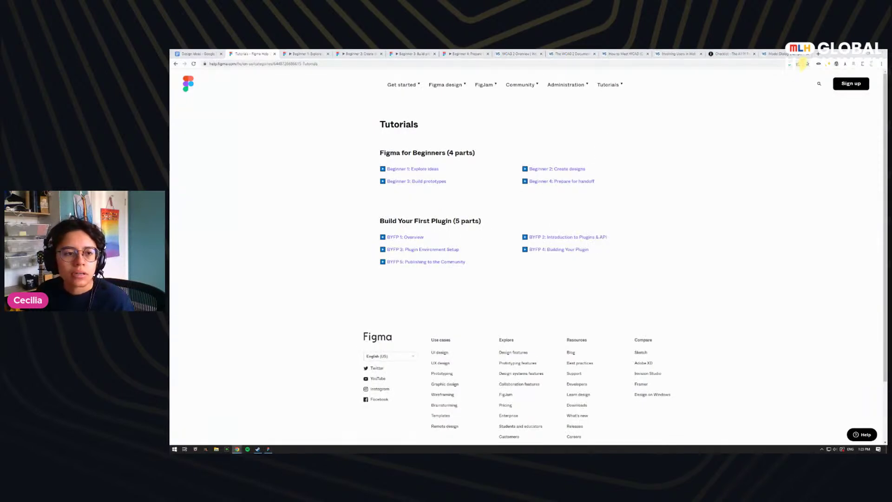
{"action": "left_click", "coordinate": [237, 449]}
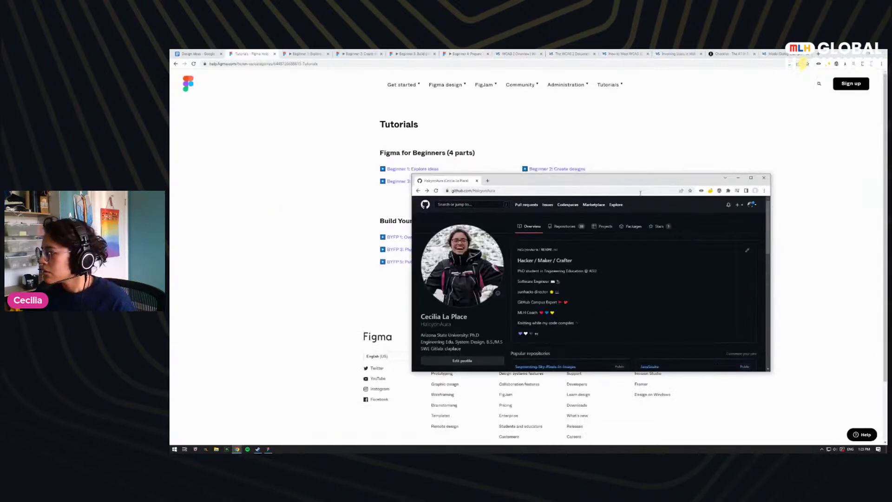
{"action": "double_click", "coordinate": [632, 181]}
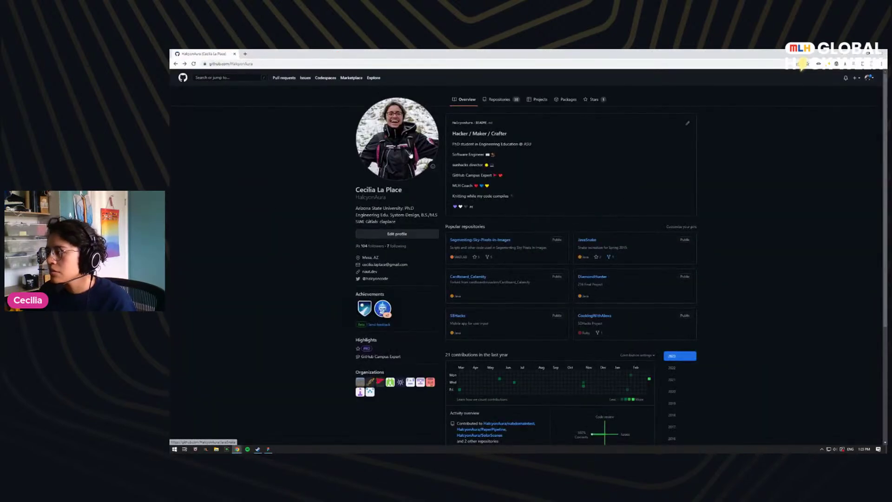
Step: Open the subdomaintest repository from the GitHub profile's repository list
{"action": "left_click", "coordinate": [496, 100]}
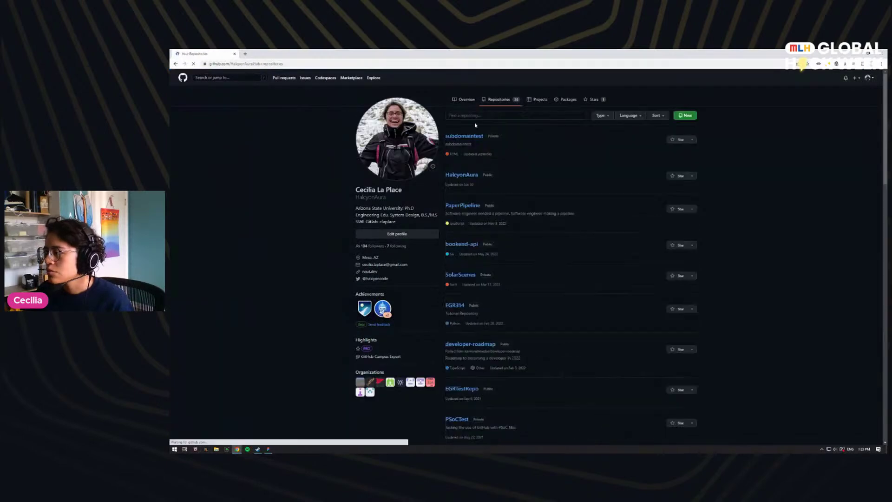
{"action": "left_click", "coordinate": [468, 136]}
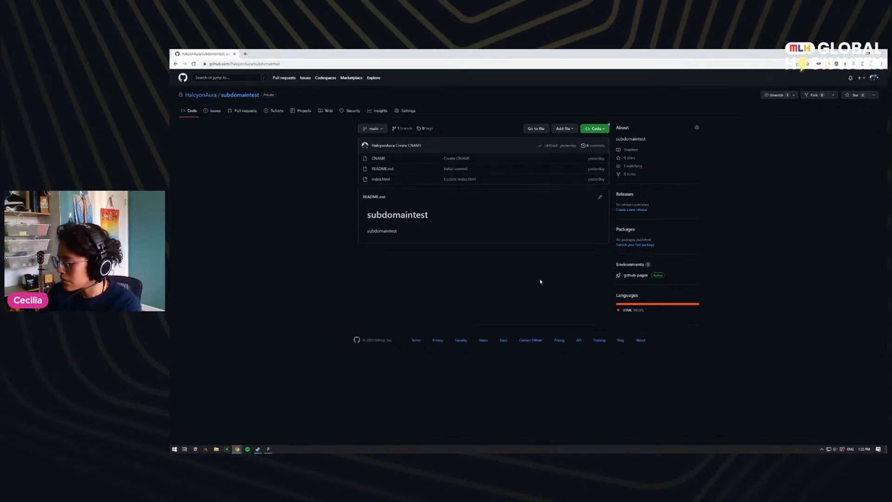
{"action": "key", "text": "ctrl+plus"}
{"action": "key", "text": "ctrl+plus"}
{"action": "key", "text": "ctrl+plus"}
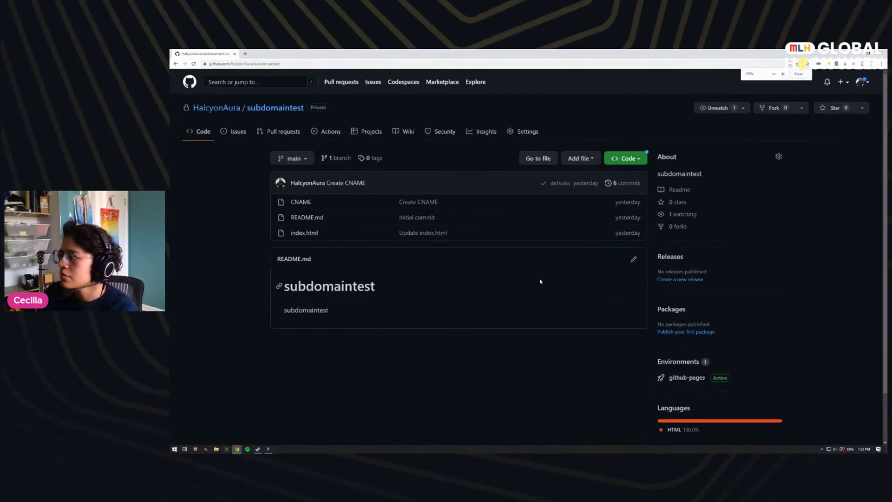
Step: Open the form for creating a new repository from the account's own repositories list
{"action": "key", "text": "ctrl+plus"}
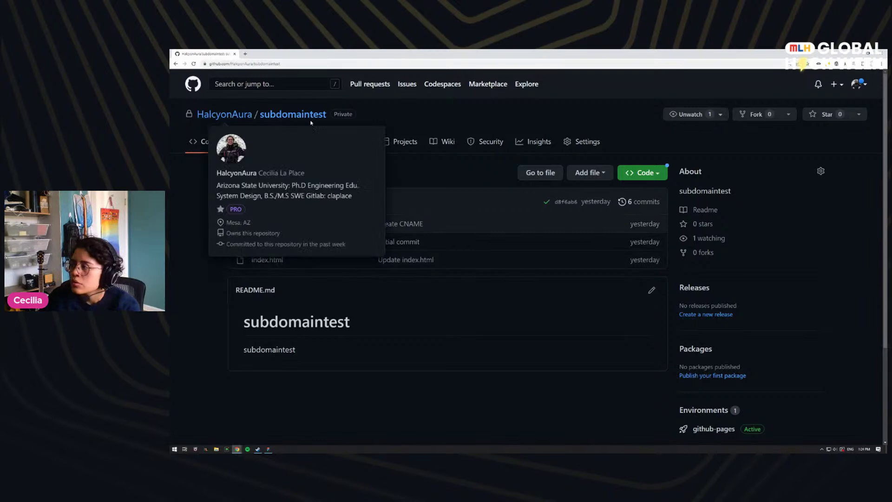
{"action": "left_click", "coordinate": [858, 84]}
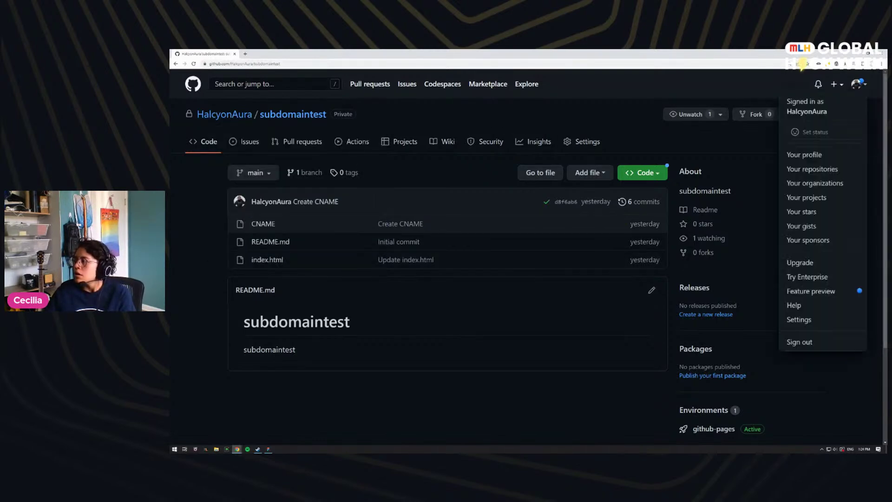
{"action": "left_click", "coordinate": [817, 169]}
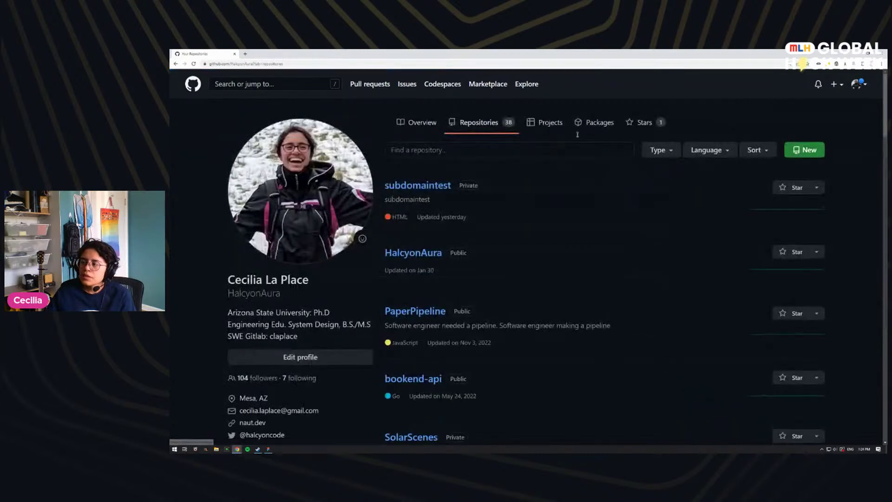
{"action": "left_click", "coordinate": [811, 151]}
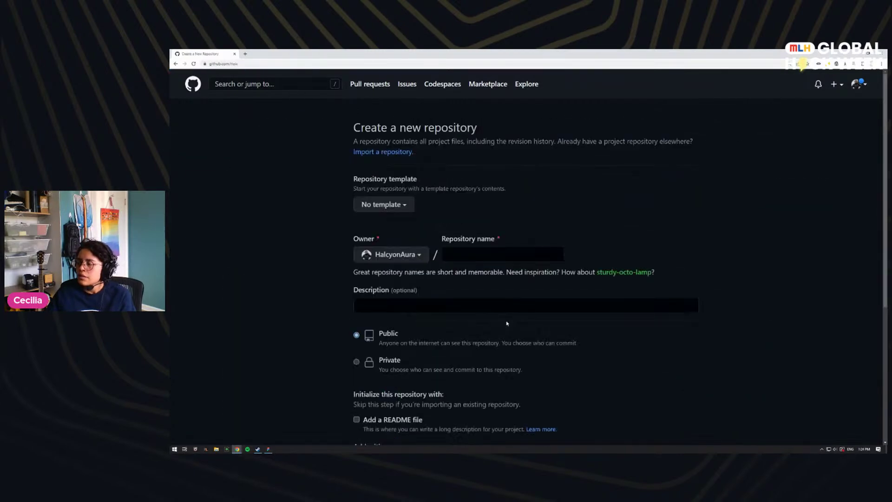
{"action": "left_click", "coordinate": [506, 256]}
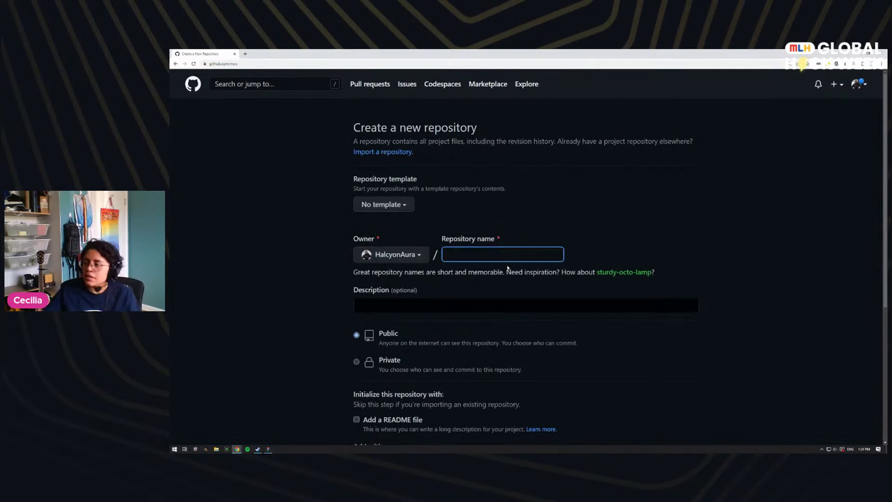
Step: Set the new repository to be initialized with a README file and point out its .gitignore section
{"action": "scroll", "coordinate": [465, 320], "scroll_direction": "down", "scroll_amount": 1}
{"action": "left_click", "coordinate": [403, 251]}
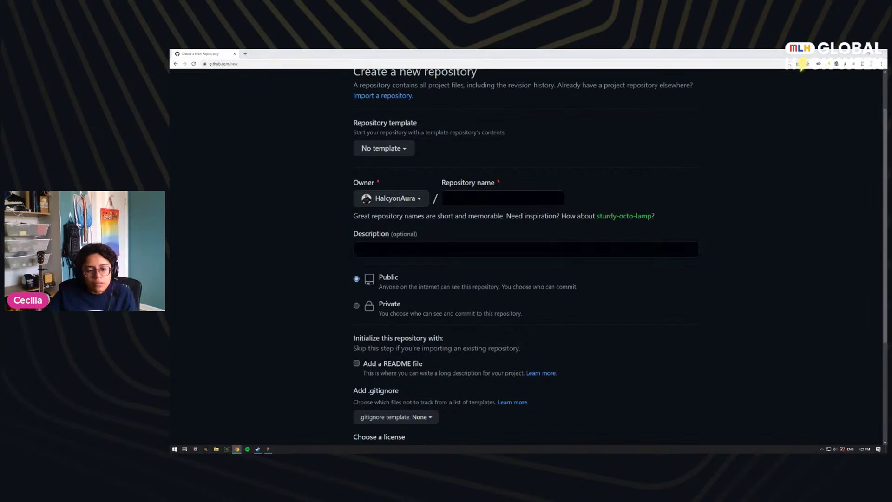
{"action": "scroll", "coordinate": [377, 230], "scroll_direction": "down", "scroll_amount": 2}
{"action": "scroll", "coordinate": [377, 230], "scroll_direction": "down", "scroll_amount": 1}
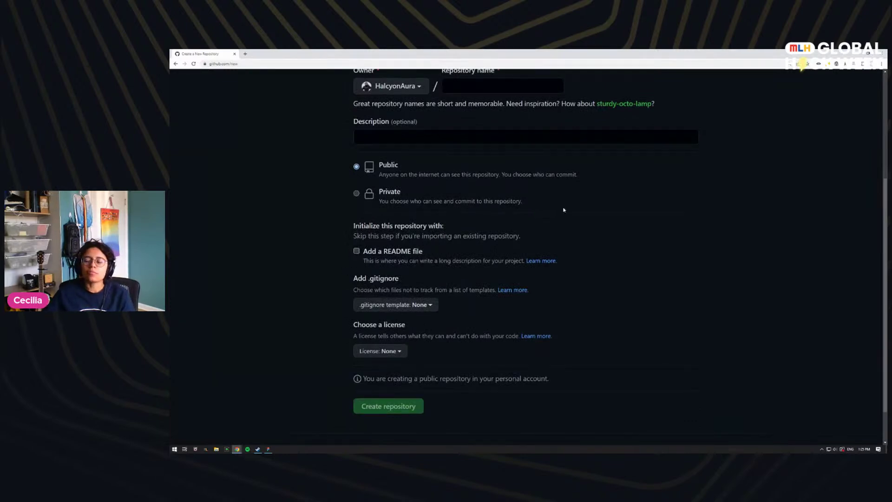
{"action": "left_click", "coordinate": [356, 251]}
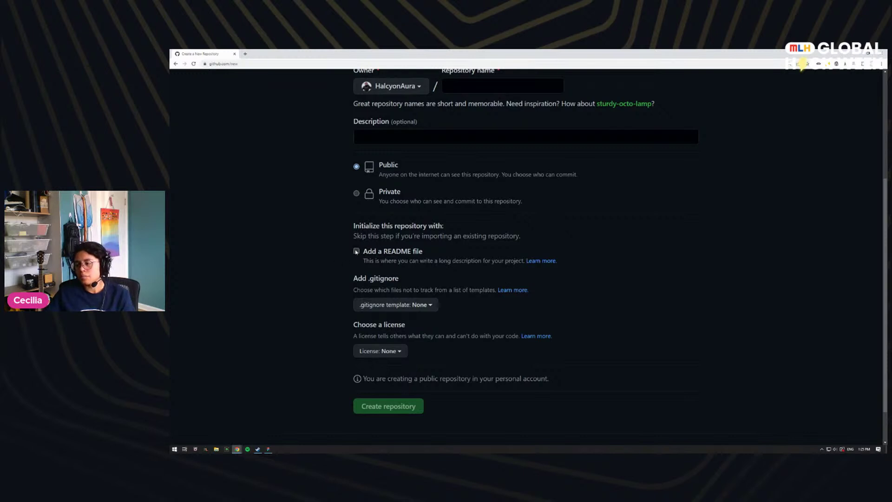
{"action": "left_click_drag", "start_coordinate": [357, 278], "coordinate": [402, 281]}
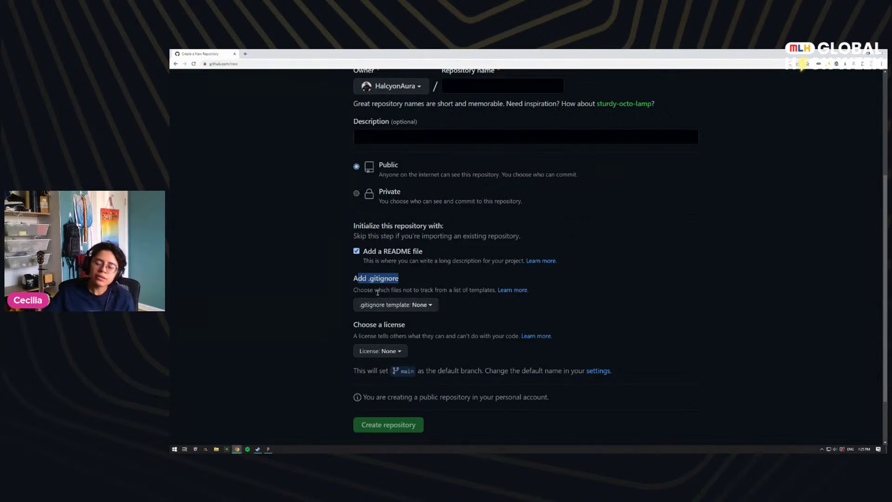
{"action": "left_click", "coordinate": [338, 288]}
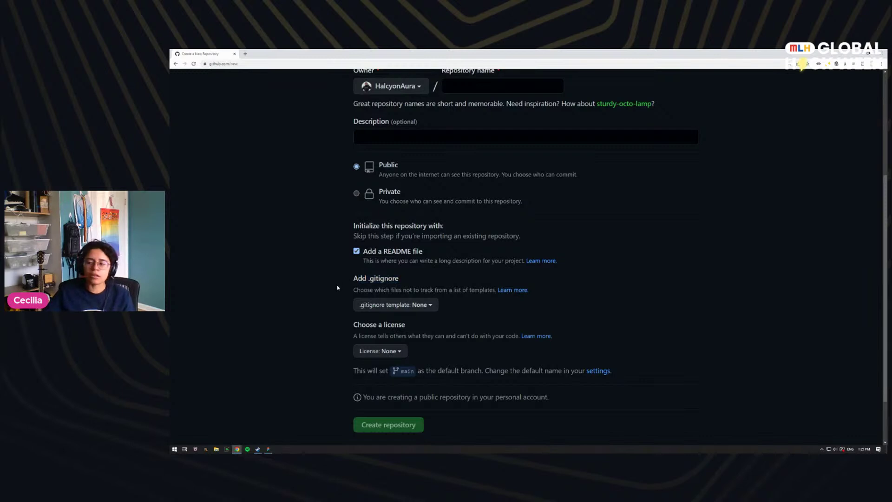
Step: Examine the license options offered for the new repository, leaving None selected
{"action": "scroll", "coordinate": [369, 350], "scroll_direction": "down", "scroll_amount": 1}
{"action": "left_click", "coordinate": [370, 295]}
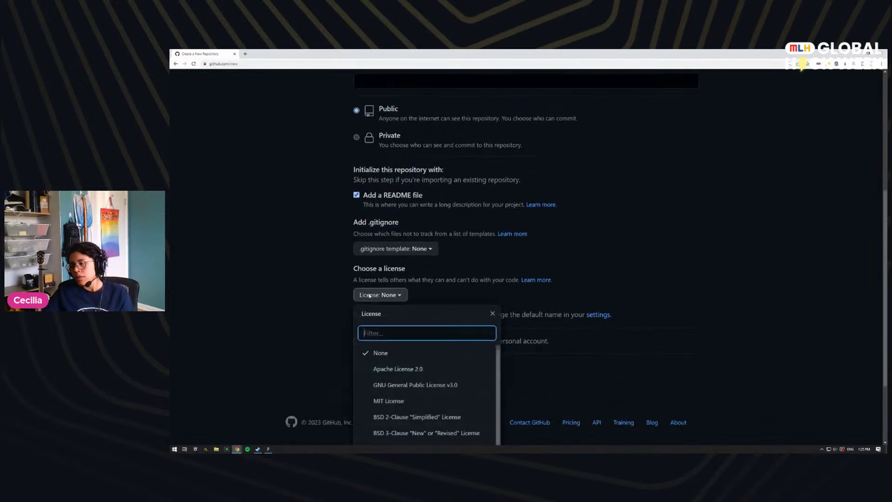
{"action": "scroll", "coordinate": [440, 318], "scroll_direction": "down", "scroll_amount": 1}
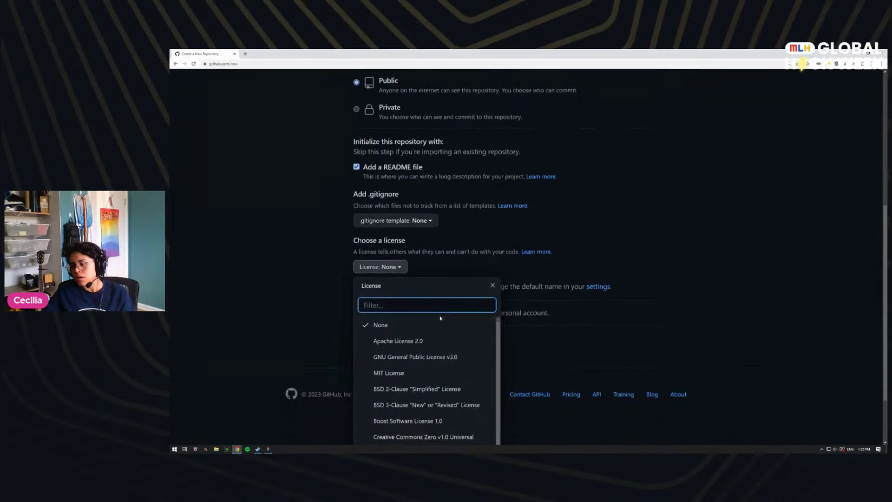
{"action": "scroll", "coordinate": [440, 317], "scroll_direction": "down", "scroll_amount": 4}
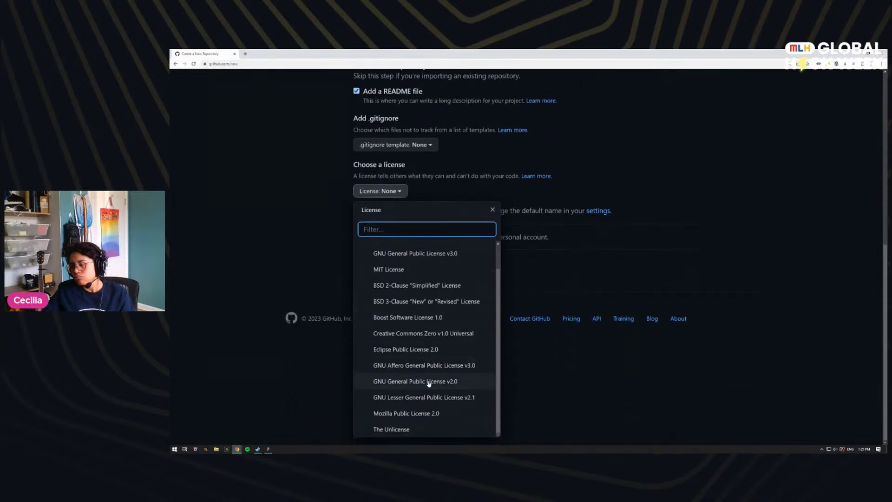
{"action": "scroll", "coordinate": [428, 383], "scroll_direction": "up", "scroll_amount": 1}
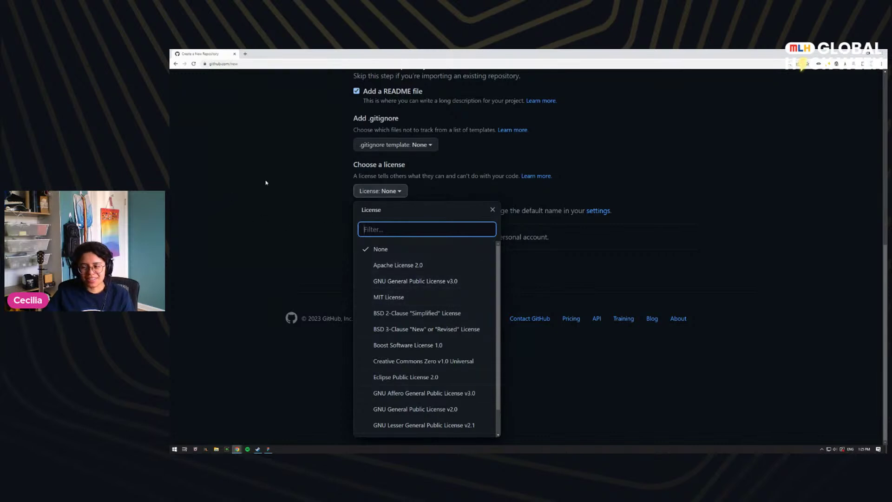
{"action": "left_click", "coordinate": [296, 299]}
{"action": "scroll", "coordinate": [296, 299], "scroll_direction": "up", "scroll_amount": 2}
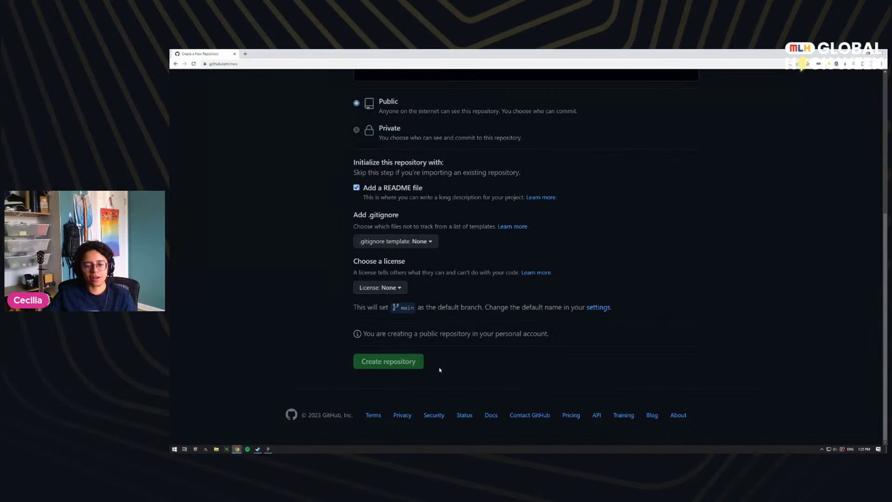
Step: Leave the new repository form without creating anything and return to the subdomaintest repository
{"action": "scroll", "coordinate": [471, 358], "scroll_direction": "up", "scroll_amount": 5}
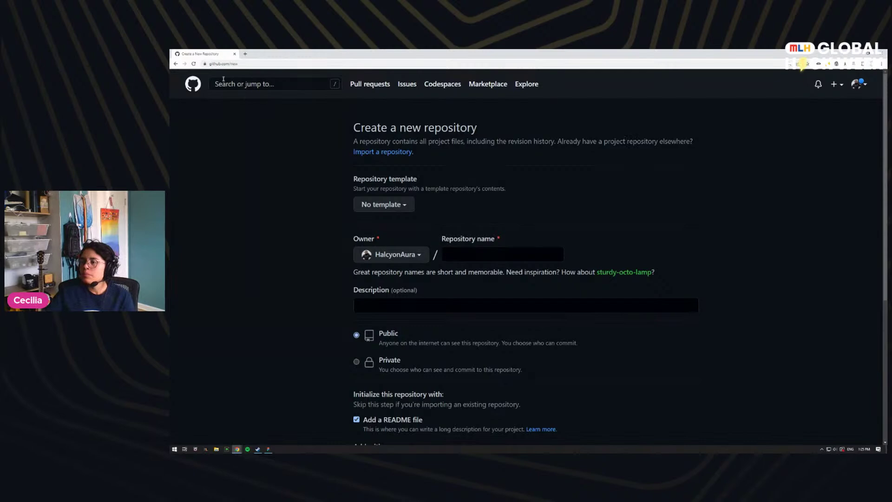
{"action": "right_click", "coordinate": [175, 65]}
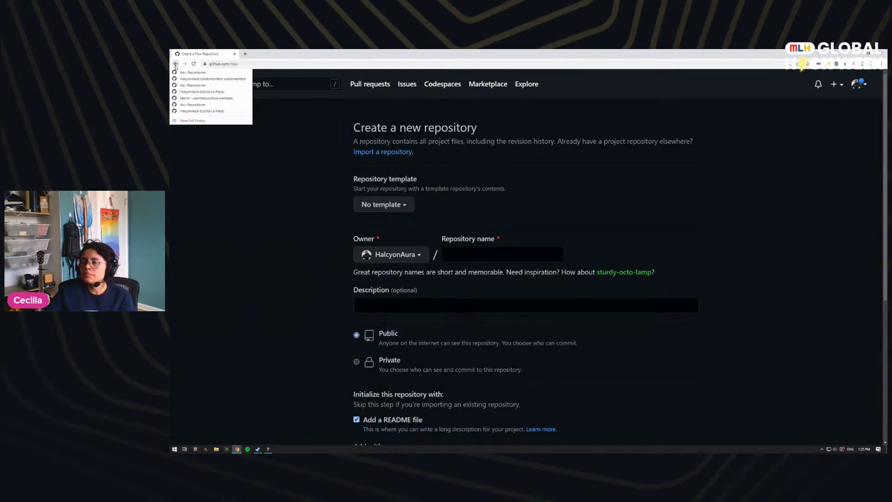
{"action": "left_click", "coordinate": [204, 79]}
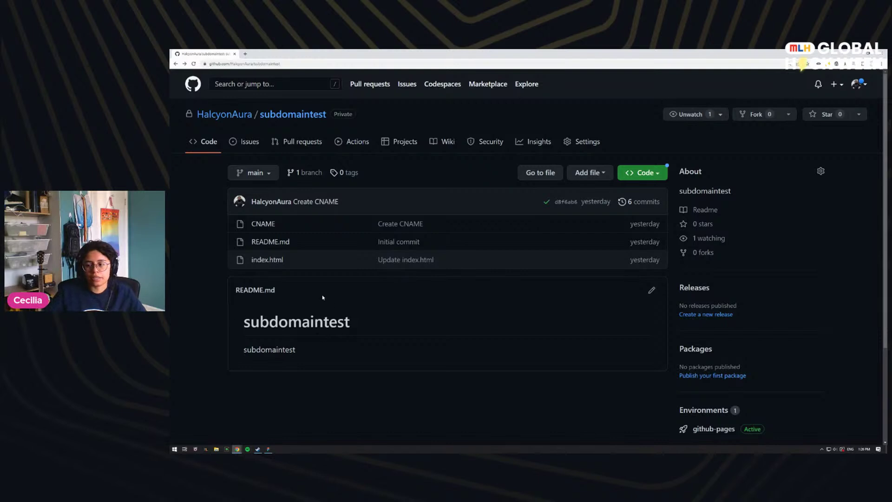
Step: Edit README.md and change its top heading to the presenter's first name in possessive form followed by "first GHW Workshop"
{"action": "left_click", "coordinate": [263, 242]}
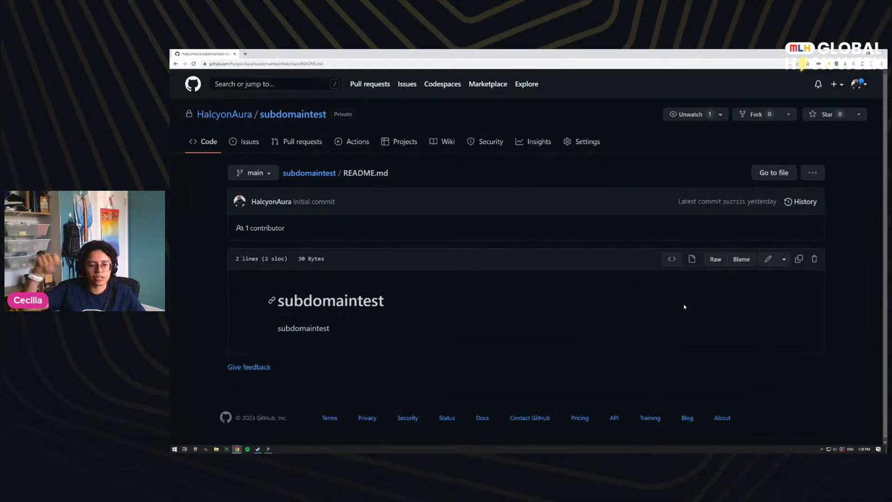
{"action": "left_click", "coordinate": [768, 259]}
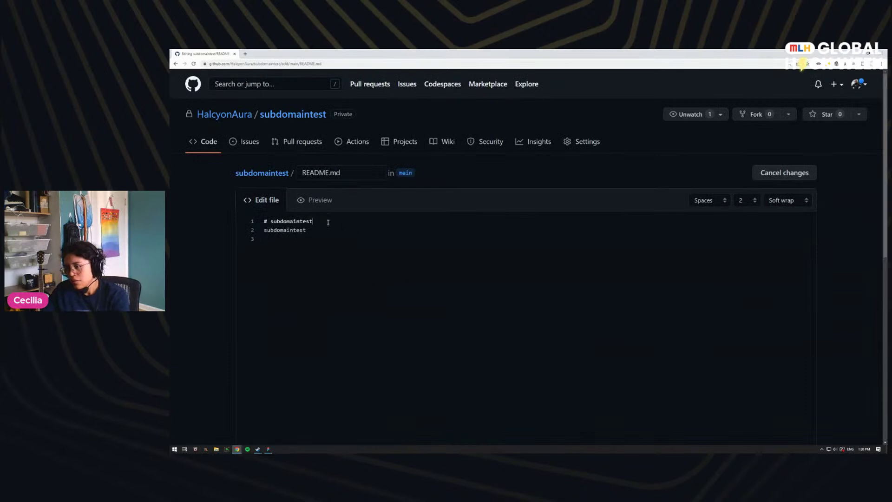
{"action": "double_click", "coordinate": [297, 222]}
{"action": "type", "text": "Ce"}
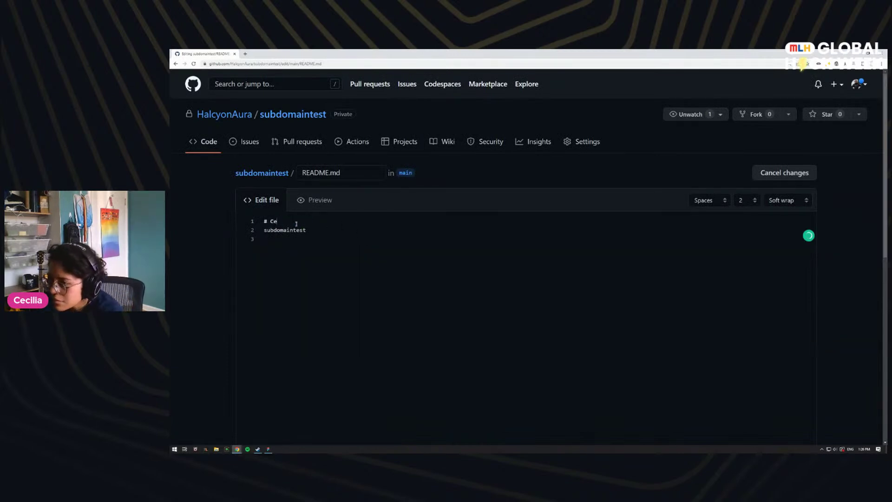
{"action": "type", "text": "cilia's first G"}
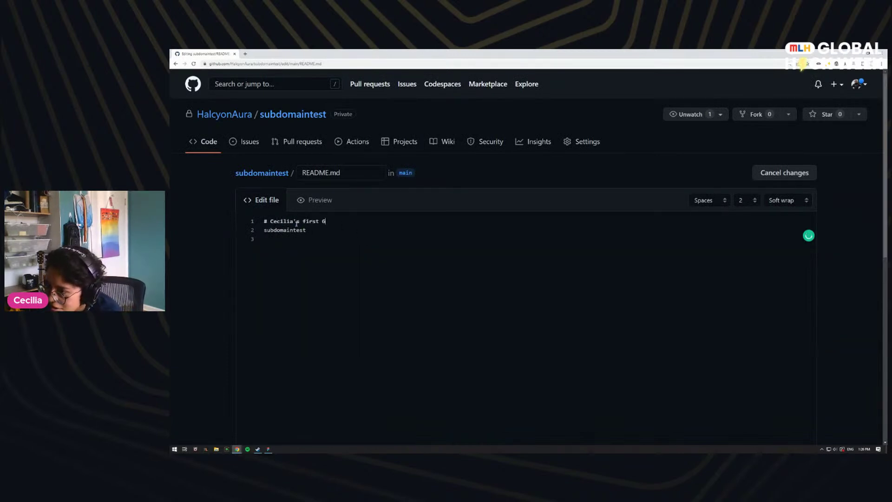
{"action": "type", "text": "HW WOrksho"}
{"action": "key", "text": "ctrl+BackSpace"}
{"action": "type", "text": "Workshop"}
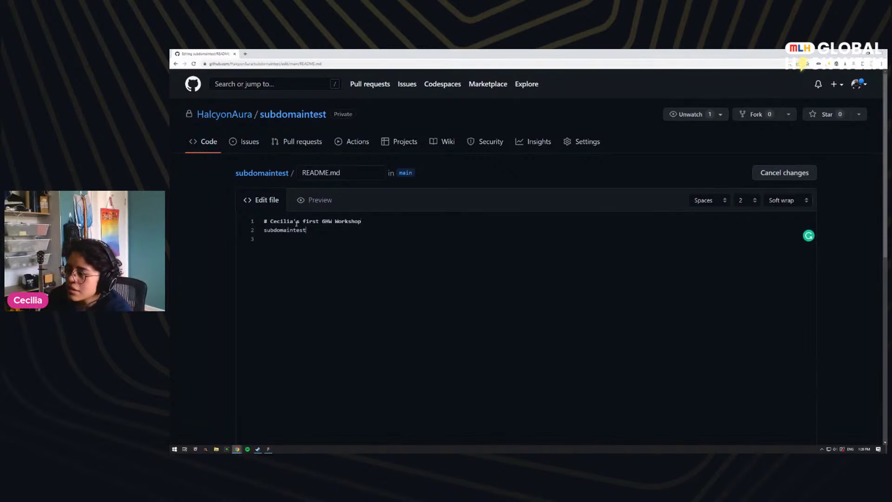
Step: Replace the README's body line with the level-two heading "Follow along as we make a barebones HTML/CSS/JS website for our imaginary accessibility hackerthon"
{"action": "key", "text": "Down"}
{"action": "key", "text": "ctrl+BackSpace"}
{"action": "key", "text": "Return"}
{"action": "type", "text": "# Follow"}
{"action": "key", "text": "ctrl+BackSpace"}
{"action": "key", "text": "ctrl+BackSpace"}
{"action": "type", "text": "## Fo"}
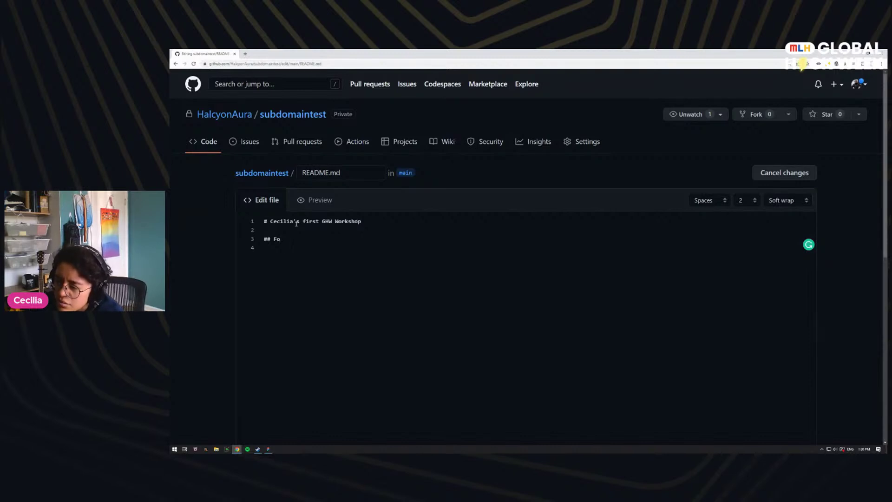
{"action": "type", "text": "ll"}
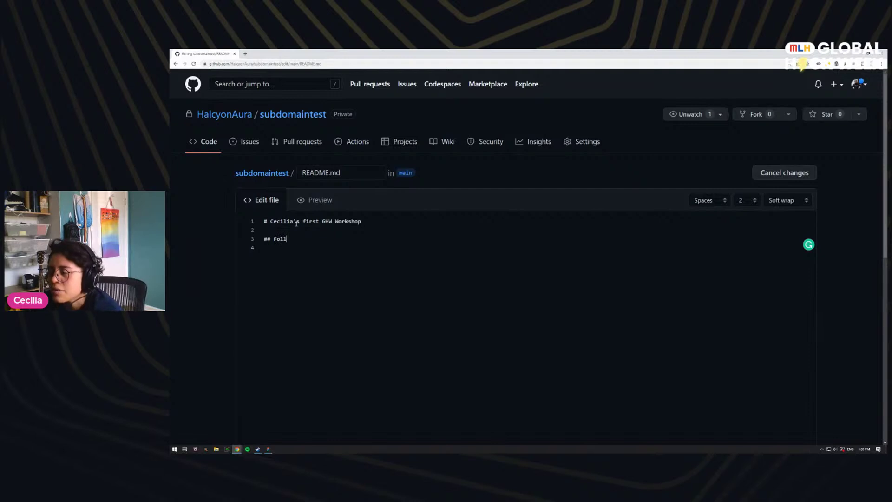
{"action": "type", "text": "ow along as we make a baren"}
{"action": "key", "text": "BackSpace"}
{"action": "type", "text": "bones HTML/CSS/JS website"}
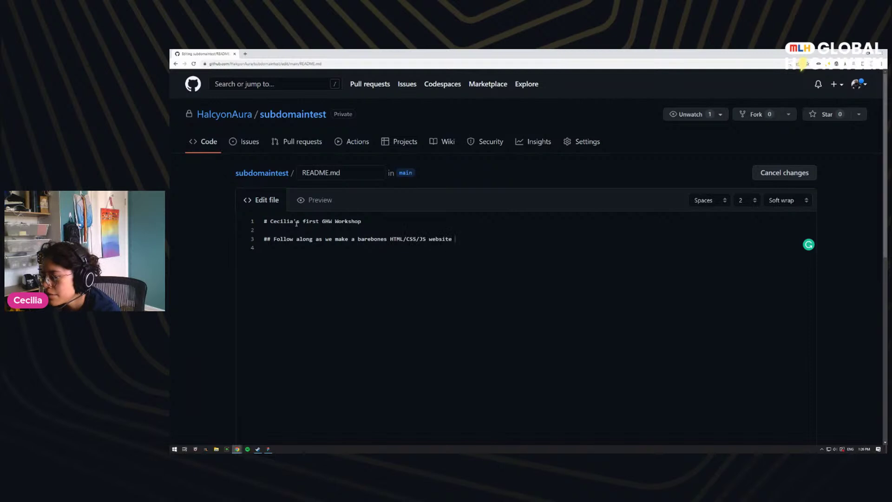
{"action": "type", "text": " for our imaginary accessibility hackerthon"}
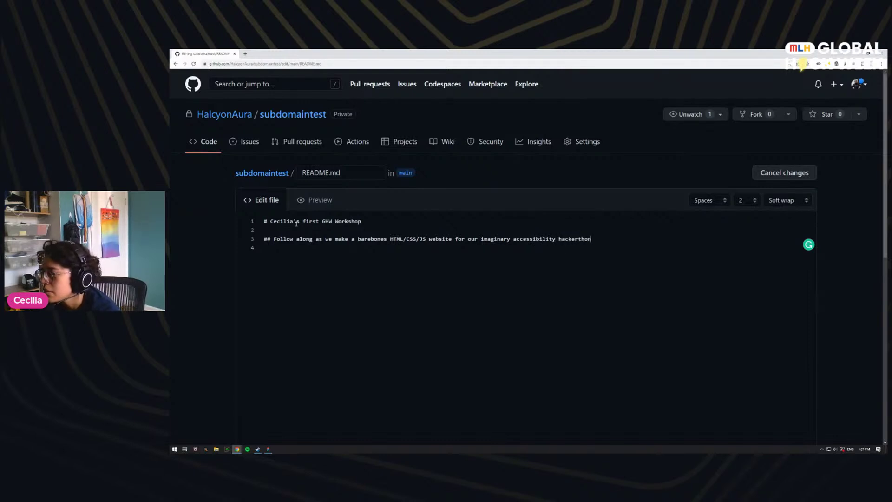
Step: Add a second level-two heading, "Steps", beneath the description heading, separated by a blank line
{"action": "key", "text": "Return"}
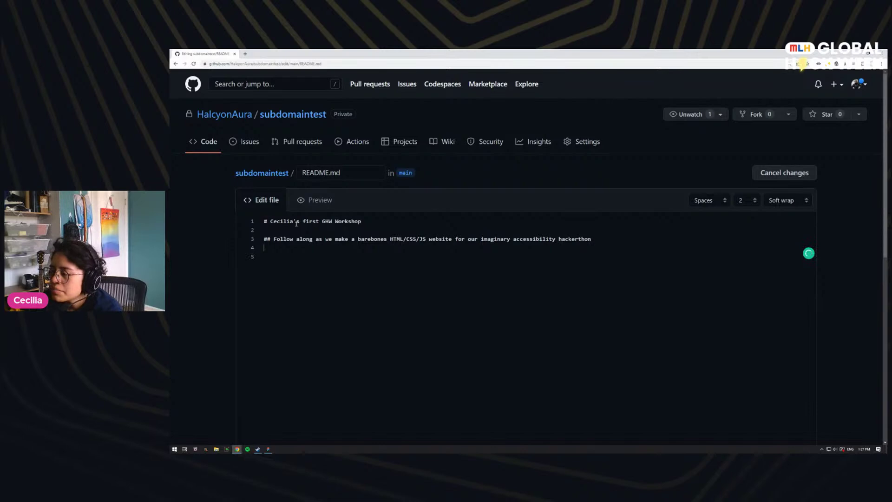
{"action": "key", "text": "Return"}
{"action": "type", "text": "Mak"}
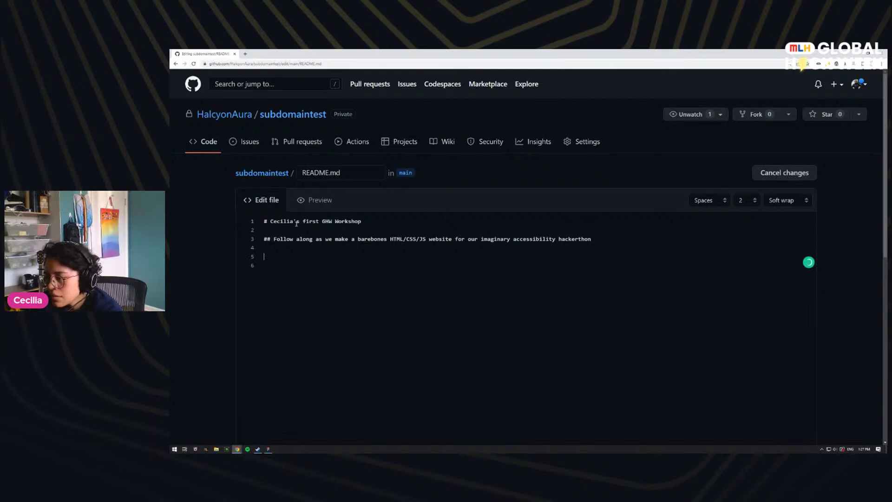
{"action": "key", "text": "BackSpace"}
{"action": "key", "text": "BackSpace"}
{"action": "key", "text": "BackSpace"}
{"action": "type", "text": "$"}
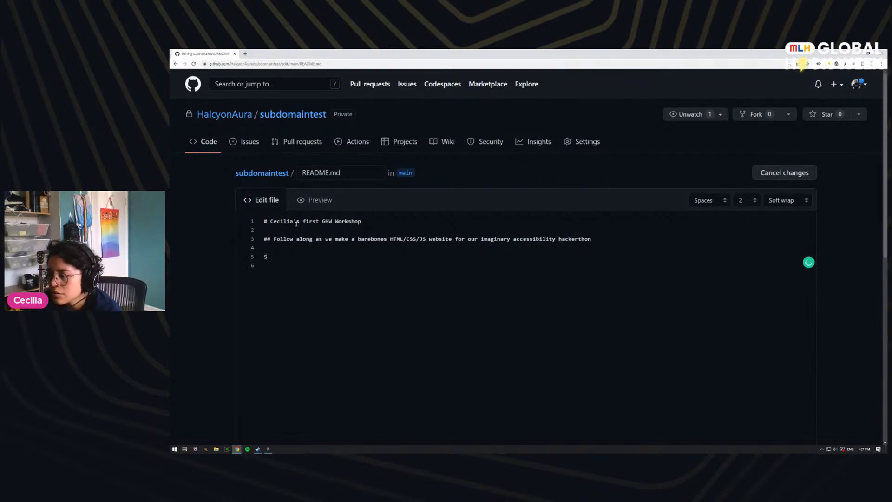
{"action": "key", "text": "BackSpace"}
{"action": "type", "text": "##"}
{"action": "key", "text": "BackSpace"}
{"action": "key", "text": "BackSpace"}
{"action": "type", "text": "## Steps"}
Step: List two numbered items under the Steps heading: "Create a new repo" and "Update the README.md"
{"action": "key", "text": "Return"}
{"action": "type", "text": "1. "}
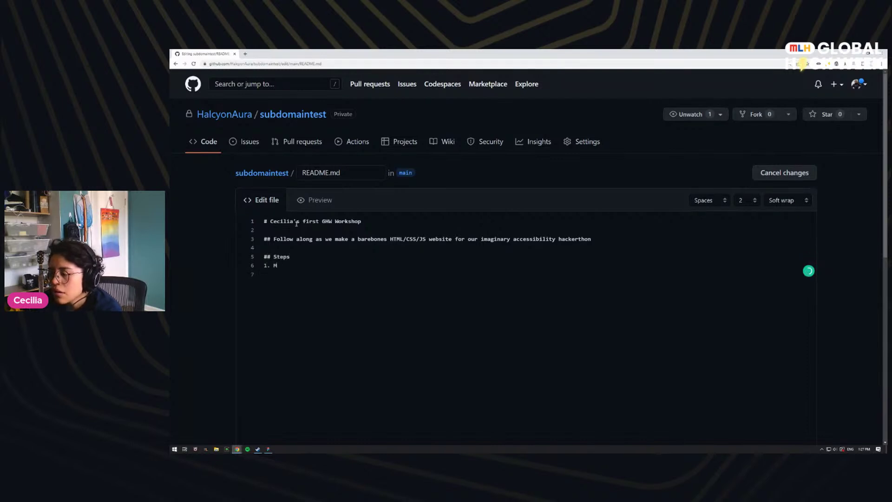
{"action": "type", "text": "Create a new repo"}
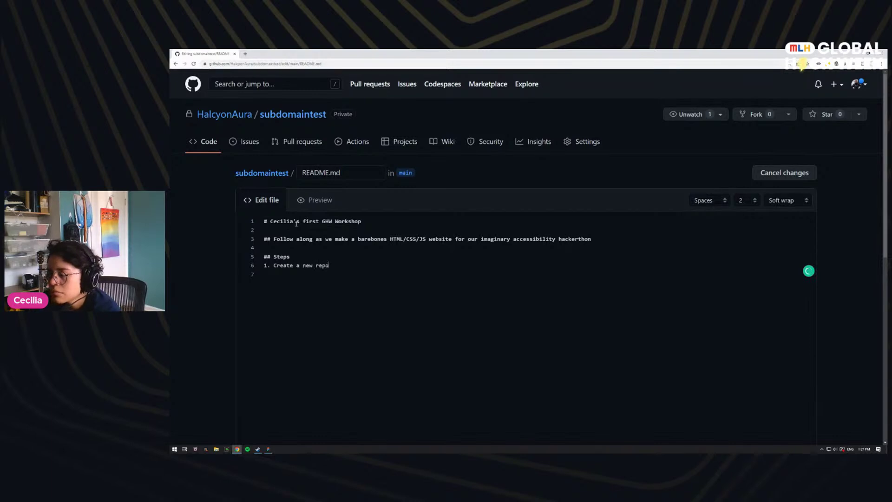
{"action": "key", "text": "Return"}
{"action": "type", "text": "2. Update the README.md"}
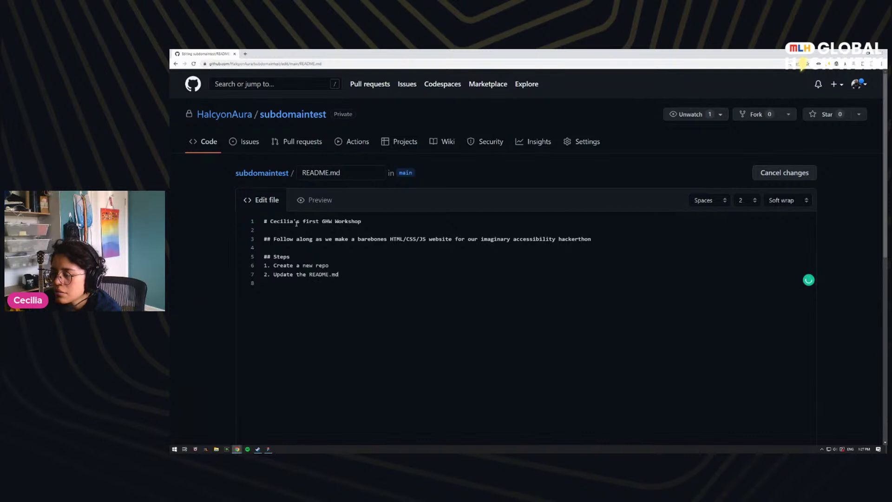
Step: Extend the first item under Steps with "(with README.md, no license, no template, no .gitignore)"
{"action": "left_click", "coordinate": [335, 268]}
{"action": "type", "text": "(with READ"}
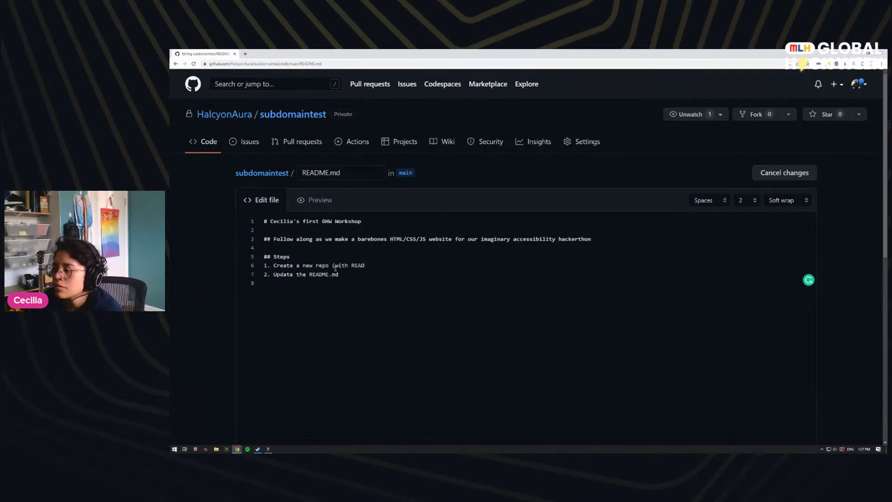
{"action": "type", "text": "ME.md, no "}
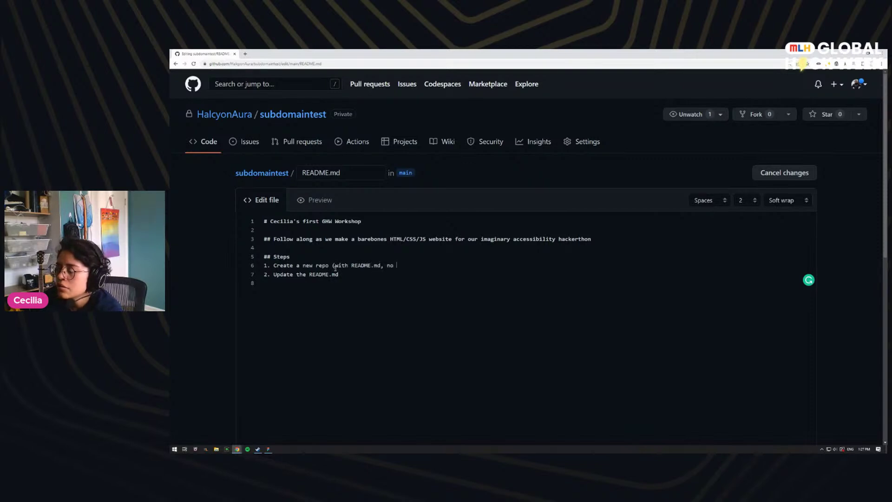
{"action": "type", "text": "license, no"}
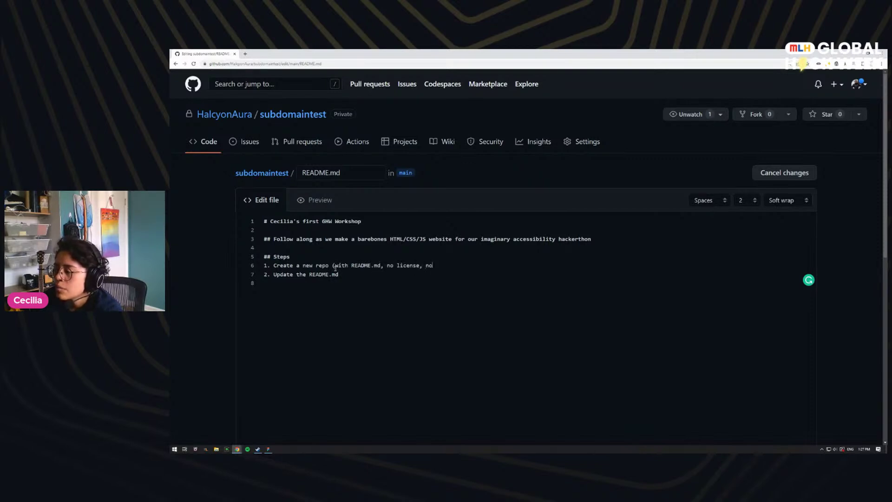
{"action": "type", "text": " template, no .gi"}
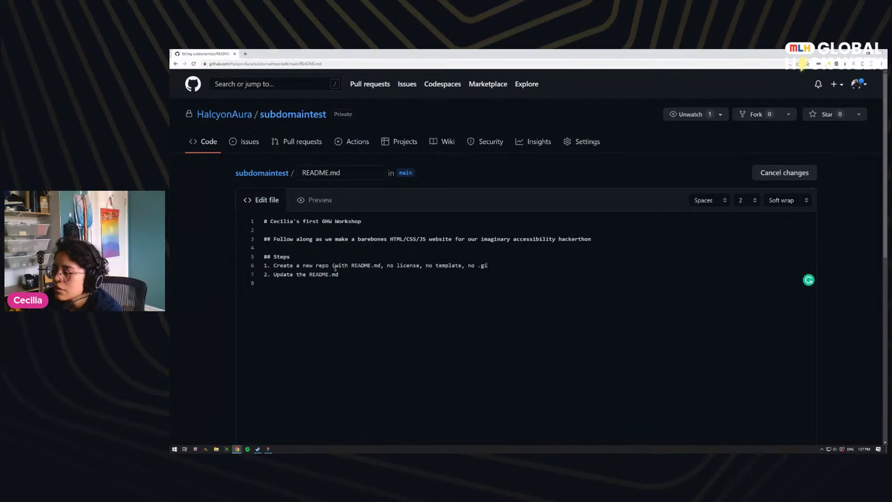
{"action": "type", "text": "tignore)"}
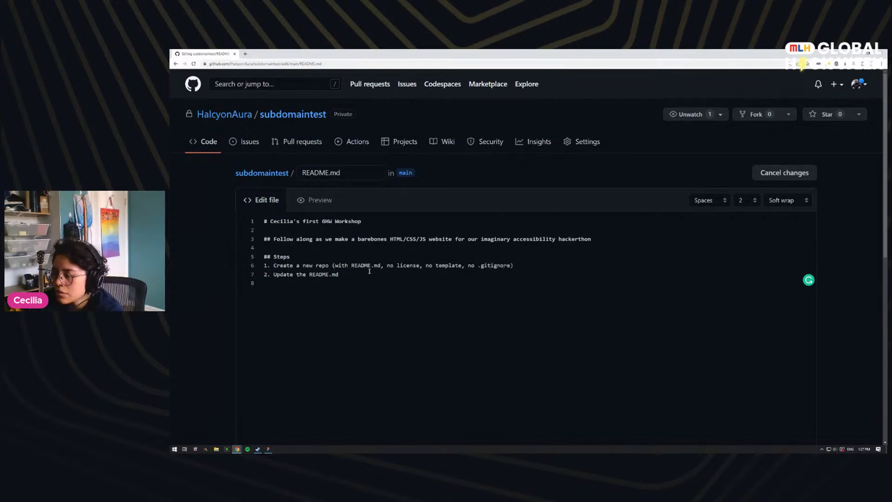
{"action": "key", "text": "Return"}
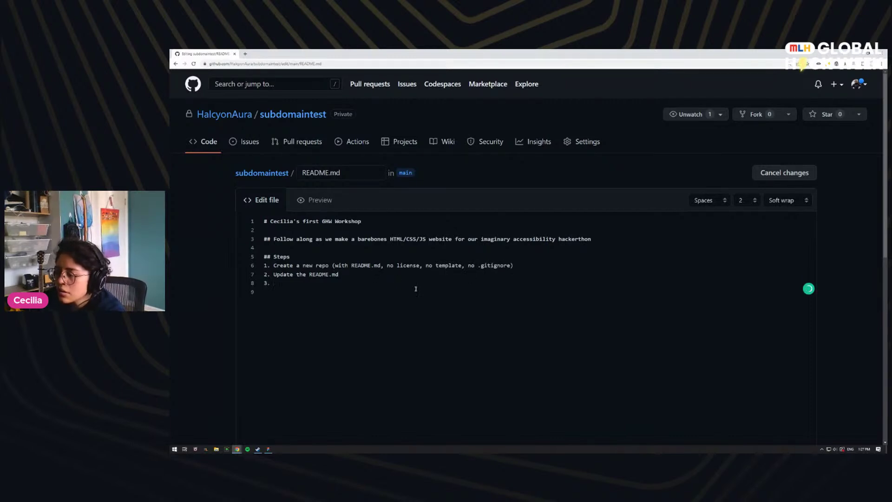
{"action": "type", "text": "A"}
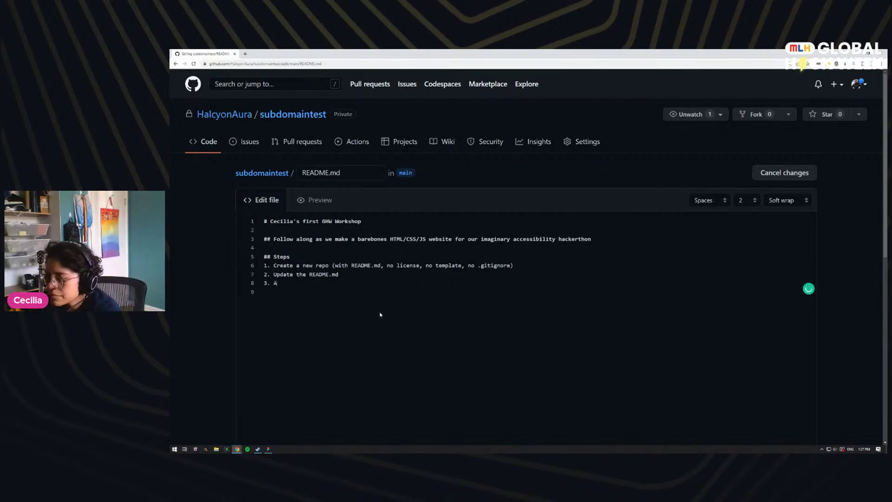
{"action": "type", "text": "dd HTML file"}
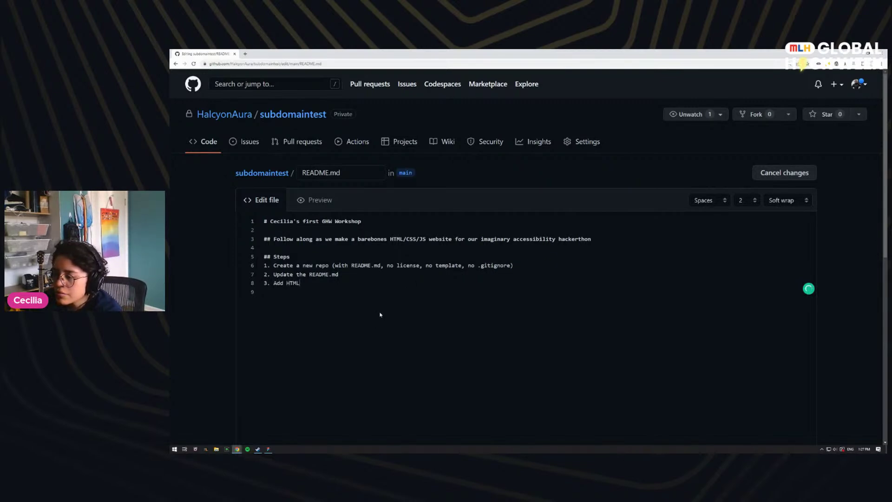
{"action": "key", "text": "ctrl+BackSpace"}
{"action": "key", "text": "ctrl+BackSpace"}
{"action": "type", "text": "index.html"}
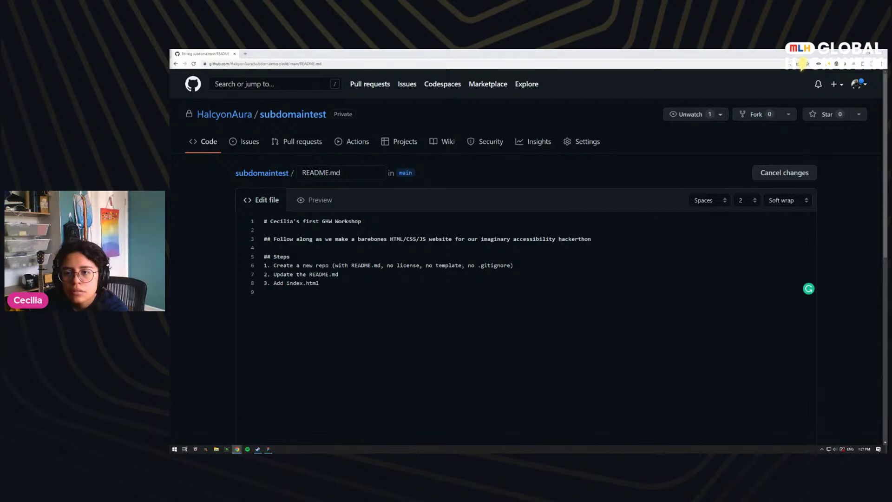
{"action": "left_click", "coordinate": [340, 283]}
{"action": "type", "text": "from this "}
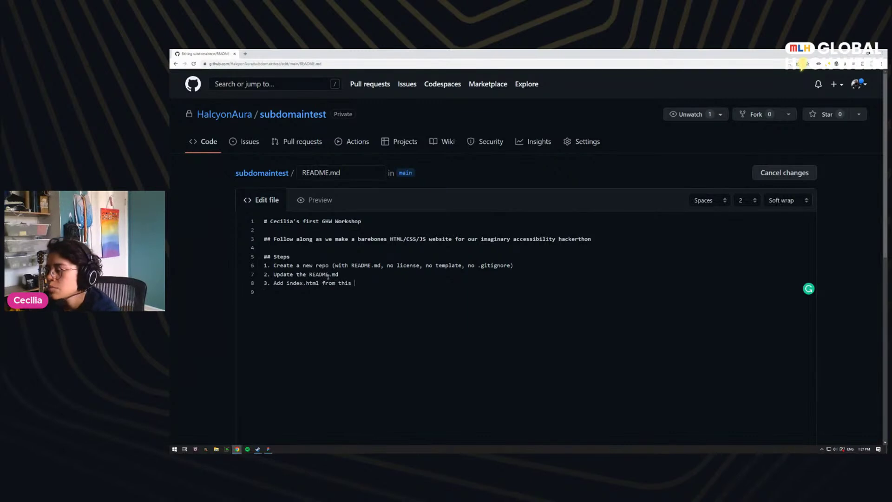
{"action": "type", "text": "boilerplate code:"}
{"action": "type", "text": "https://www.freecodecamp.org/news/html-starter-template-a-basic-html5-boilerplate-for-index-html/"}
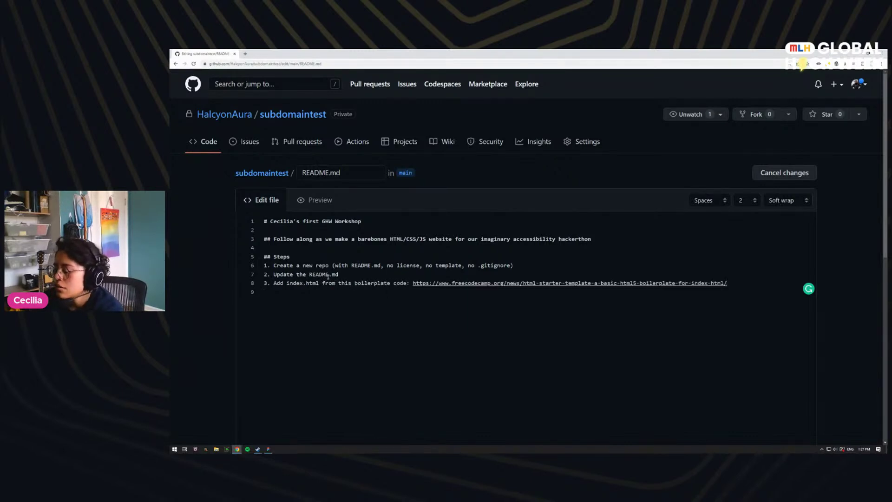
Step: Search the web for "markdown links" in a new browser tab and open the Markdown Guide's Basic Syntax page
{"action": "key", "text": "ctrl+t"}
{"action": "type", "text": "markdown links"}
{"action": "key", "text": "Return"}
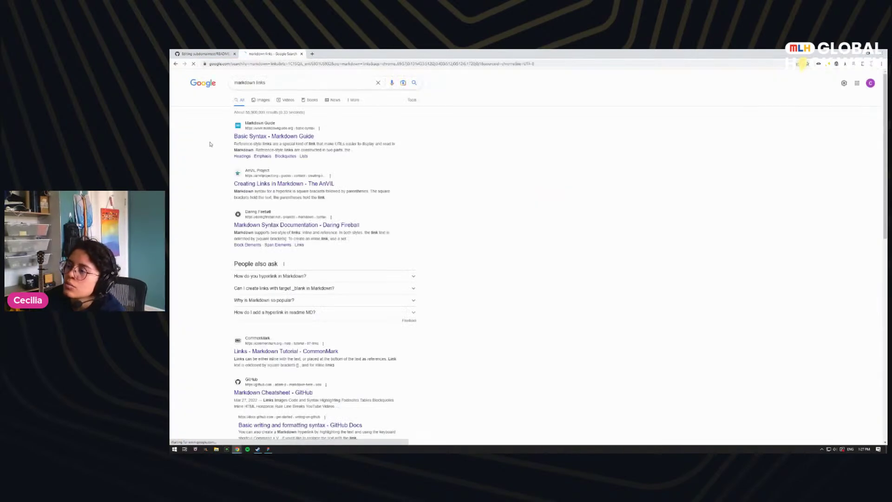
{"action": "left_click", "coordinate": [267, 137]}
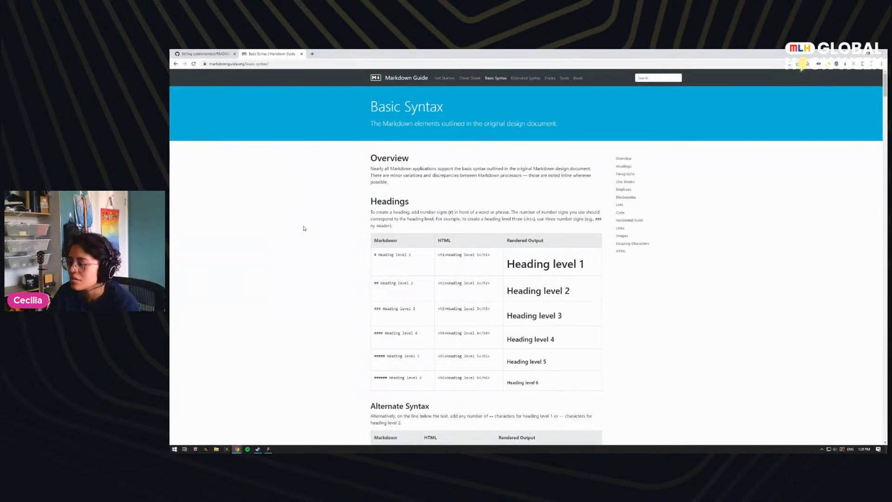
Step: Find the Links section of the Basic Syntax page and examine how its example link is written
{"action": "scroll", "coordinate": [358, 267], "scroll_direction": "down", "scroll_amount": 5}
{"action": "scroll", "coordinate": [376, 280], "scroll_direction": "down", "scroll_amount": 15}
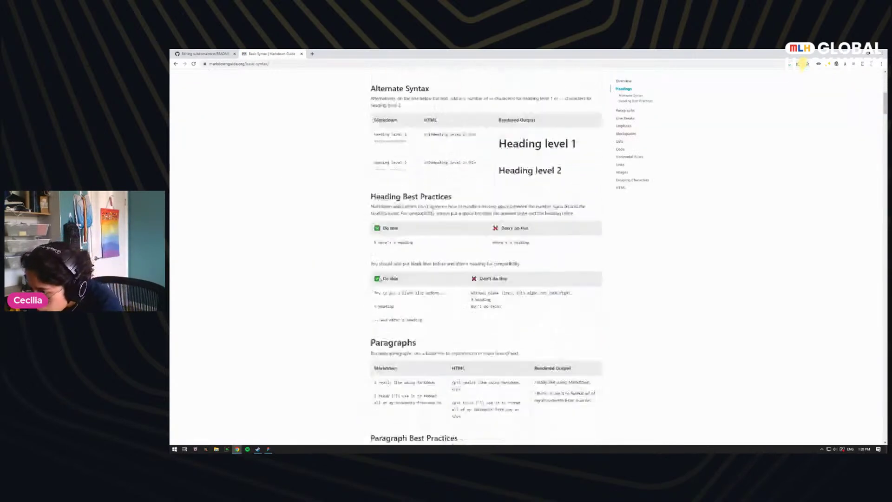
{"action": "scroll", "coordinate": [380, 280], "scroll_direction": "down", "scroll_amount": 15}
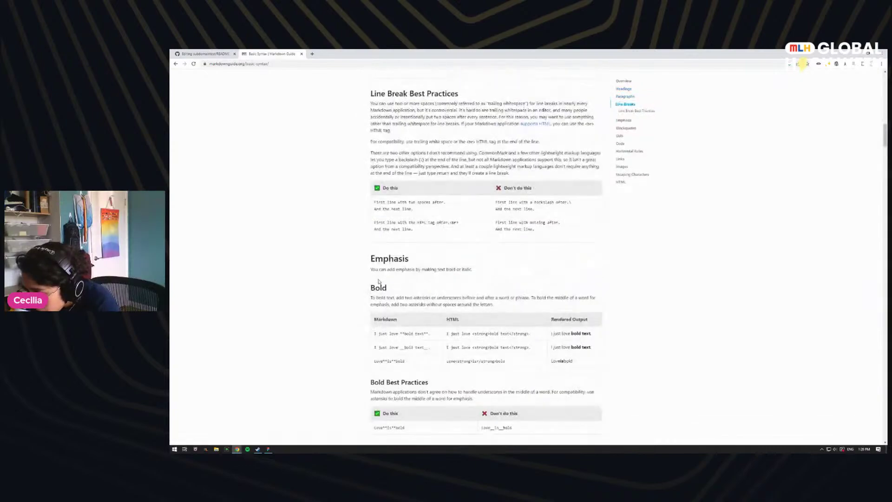
{"action": "scroll", "coordinate": [378, 278], "scroll_direction": "down", "scroll_amount": 15}
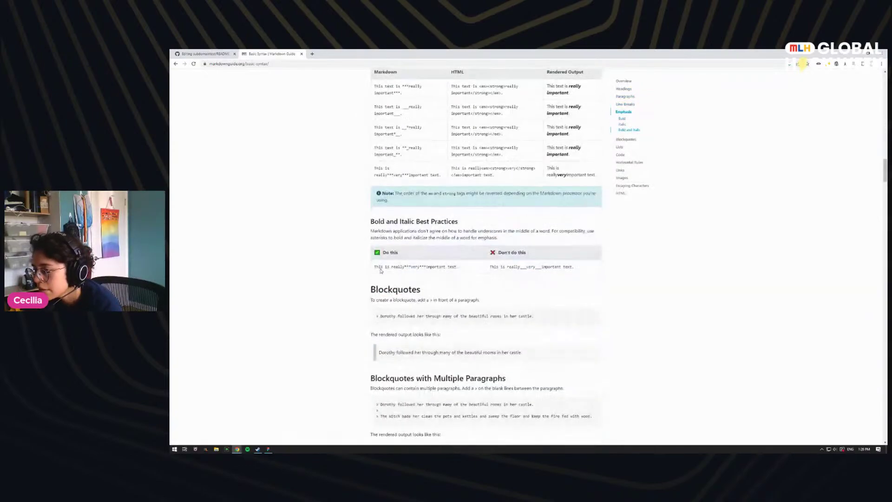
{"action": "scroll", "coordinate": [387, 247], "scroll_direction": "down", "scroll_amount": 15}
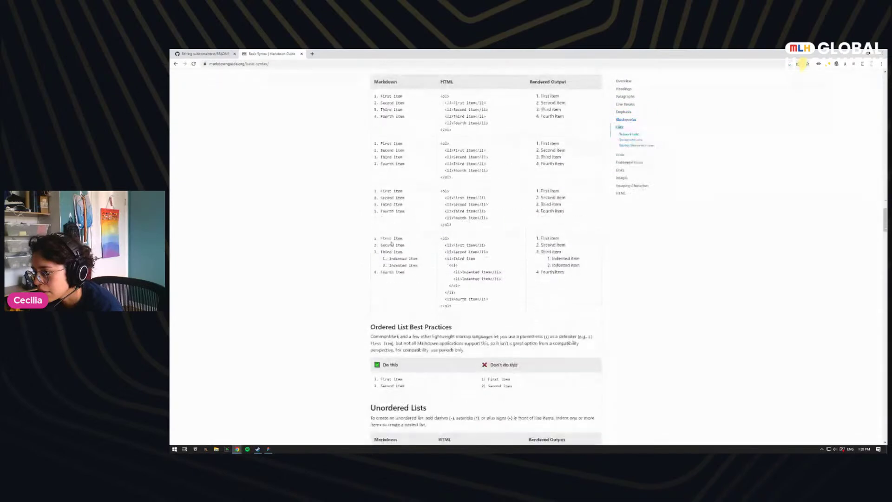
{"action": "key", "text": "ctrl+f"}
{"action": "type", "text": "links"}
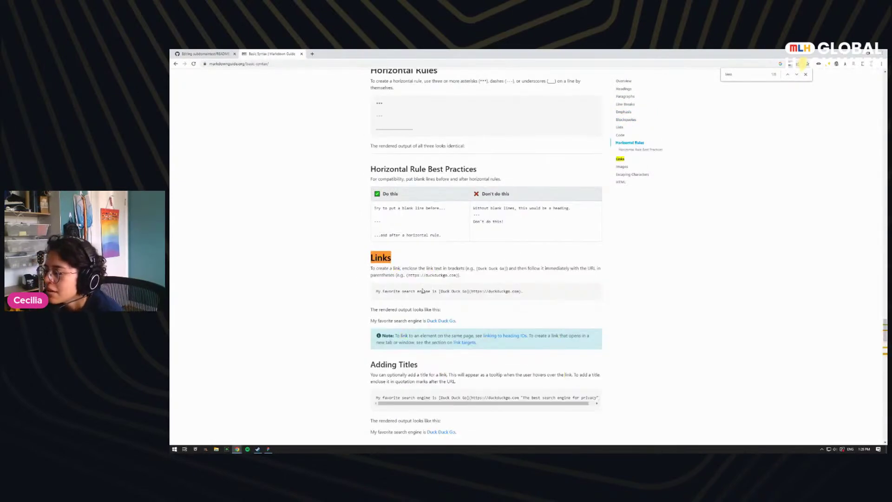
{"action": "left_click_drag", "start_coordinate": [440, 292], "coordinate": [470, 292]}
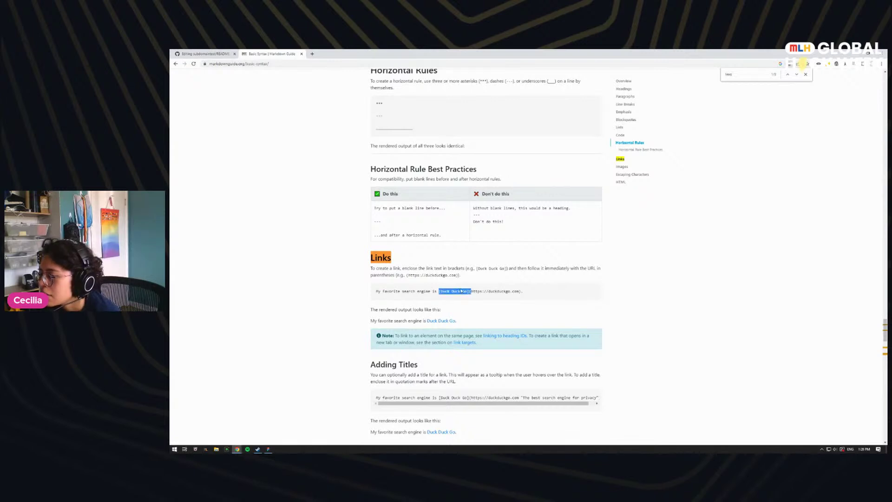
Step: Back in the README editor, turn "this boilerplate code" into a Markdown link to the freeCodeCamp URL, without the colon, and start a fourth item
{"action": "left_click", "coordinate": [220, 53]}
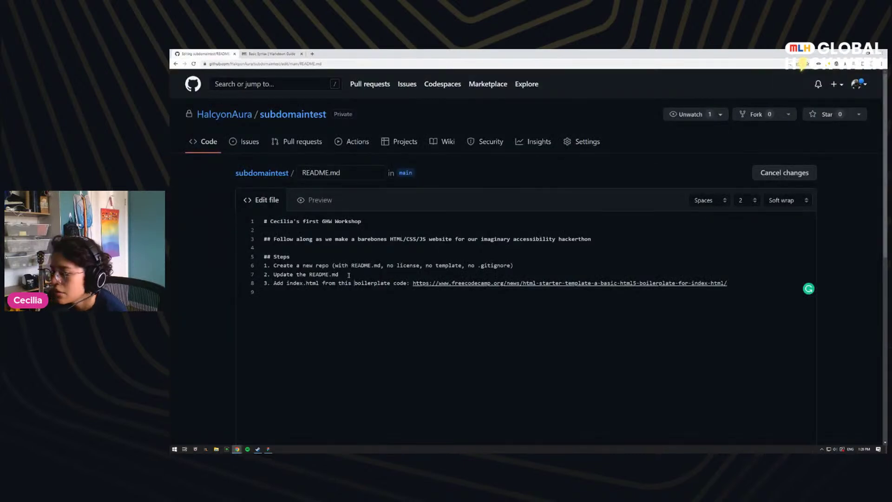
{"action": "key", "text": "BackSpace"}
{"action": "key", "text": "BackSpace"}
{"action": "key", "text": "BackSpace"}
{"action": "key", "text": "BackSpace"}
{"action": "key", "text": "BackSpace"}
{"action": "type", "text": "[this "}
{"action": "type", "text": "]"}
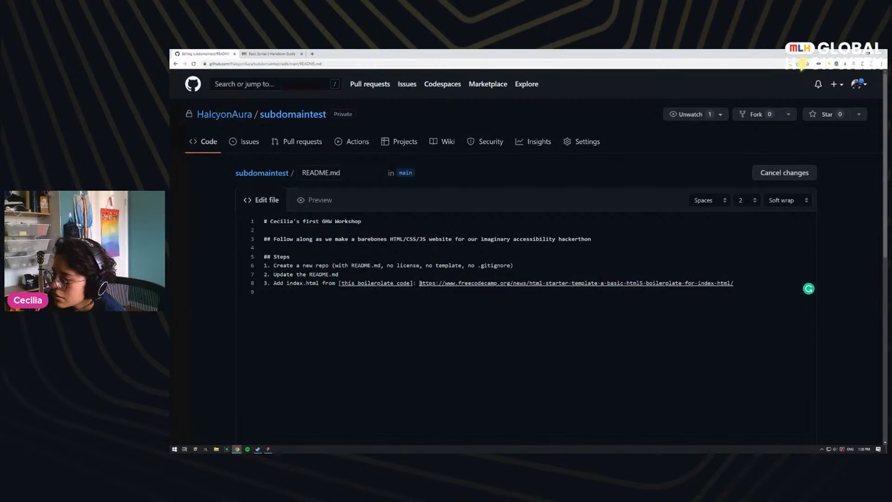
{"action": "key", "text": "BackSpace"}
{"action": "key", "text": "BackSpace"}
{"action": "type", "text": "("}
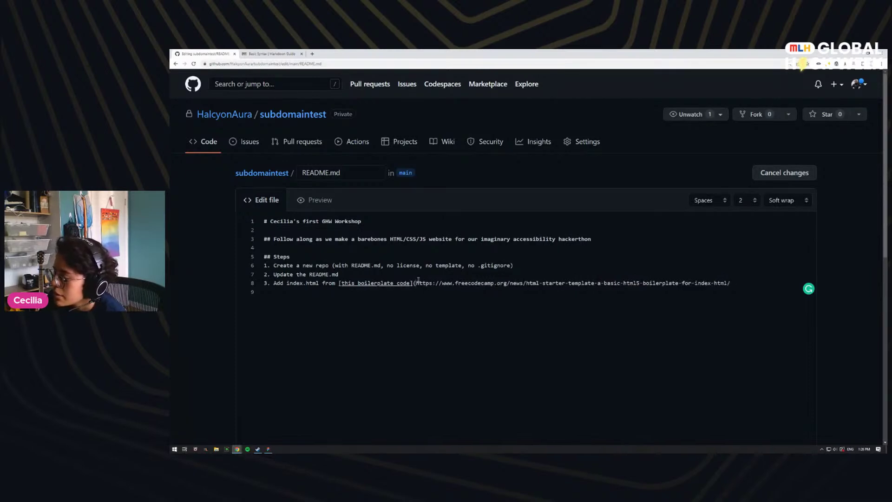
{"action": "left_click", "coordinate": [736, 284]}
{"action": "type", "text": ")"}
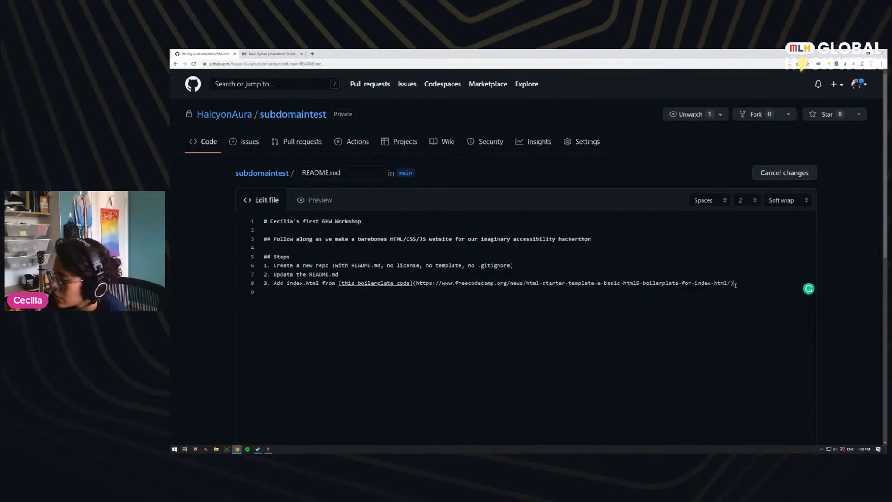
{"action": "key", "text": "Return"}
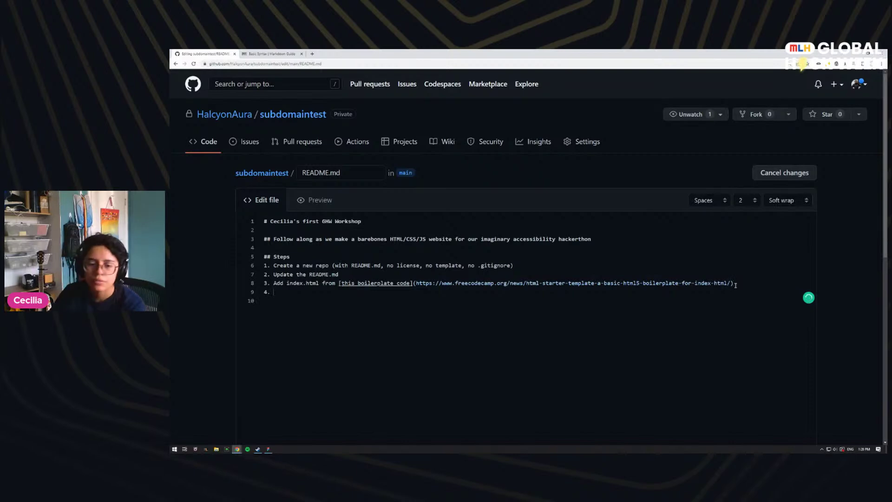
Step: Preview the rendered README to check its headings, numbered steps and boilerplate link
{"action": "left_click", "coordinate": [318, 200]}
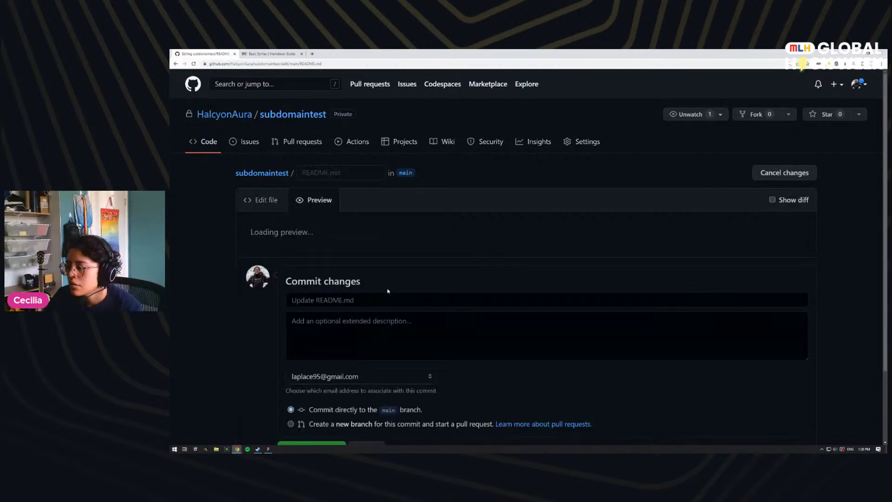
{"action": "scroll", "coordinate": [513, 190], "scroll_direction": "down", "scroll_amount": 5}
{"action": "scroll", "coordinate": [513, 190], "scroll_direction": "up", "scroll_amount": 3}
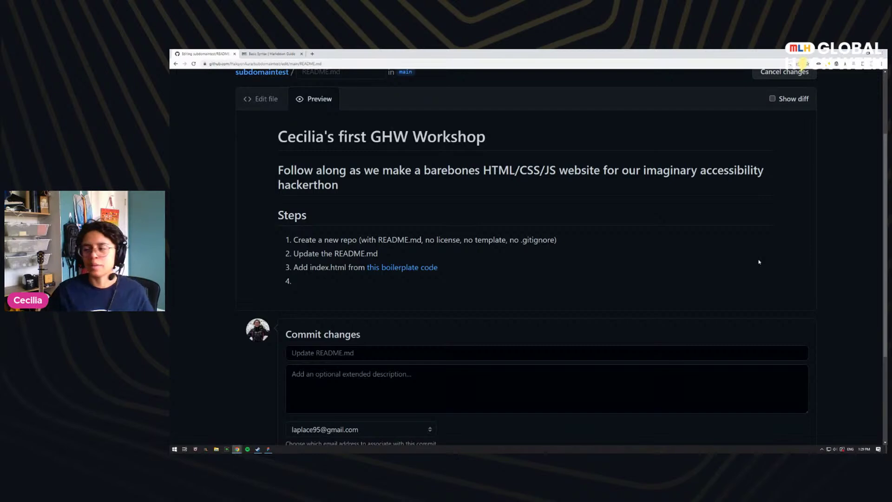
Step: Return to editing the file and complete the list with items 4 to 6: "Add CNAME", "Enable GH Pages" and "Update DNS"
{"action": "left_click", "coordinate": [266, 99]}
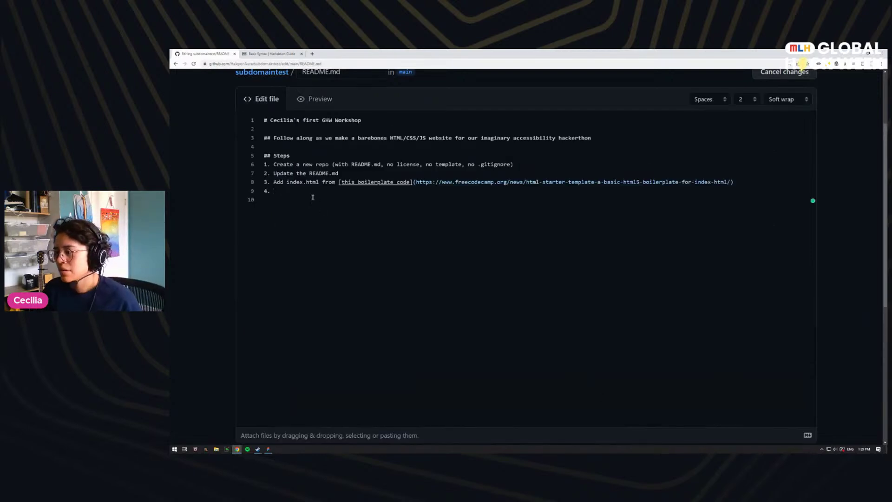
{"action": "left_click", "coordinate": [294, 190]}
{"action": "type", "text": "Add CNAME"}
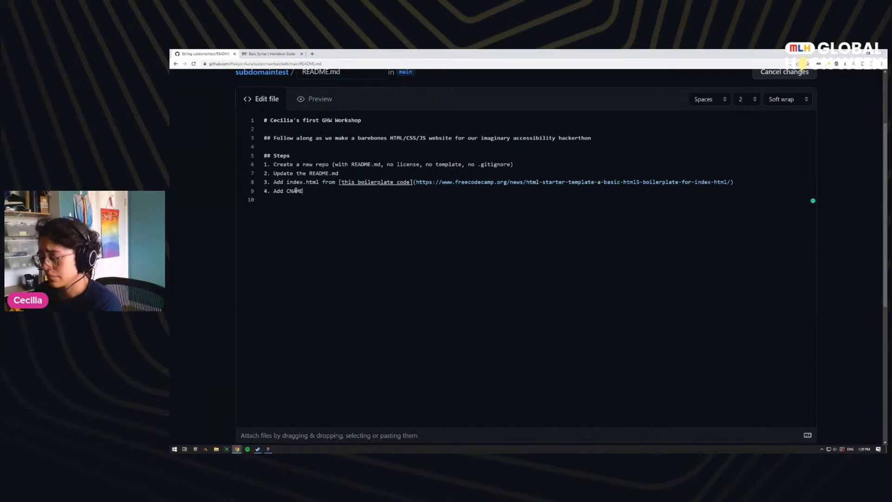
{"action": "key", "text": "Return"}
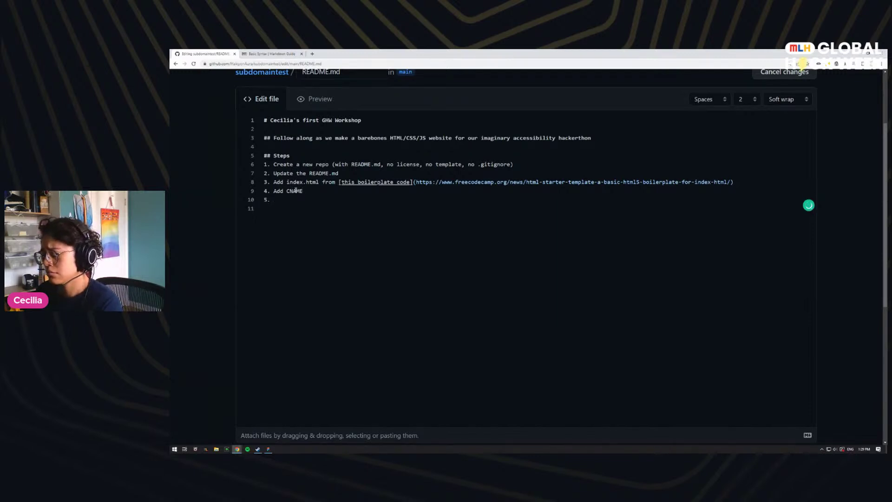
{"action": "type", "text": "Enable GITHUB"}
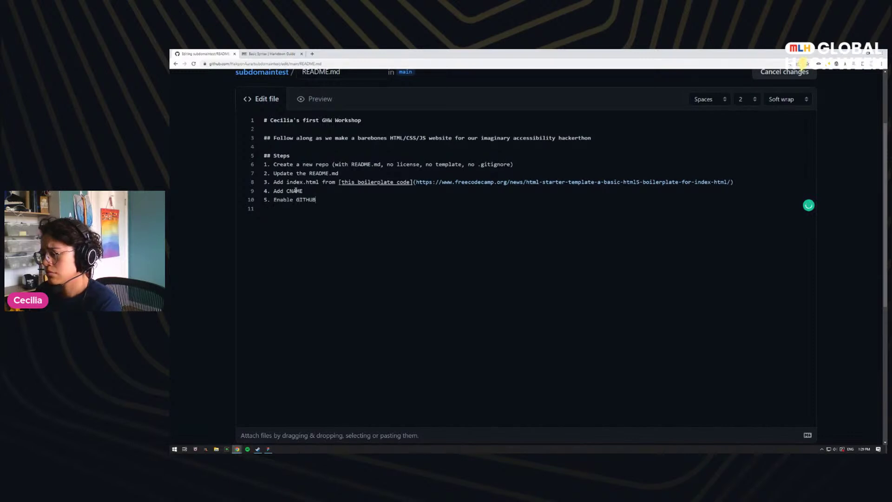
{"action": "key", "text": "ctrl+BackSpace"}
{"action": "type", "text": "GH Pages"}
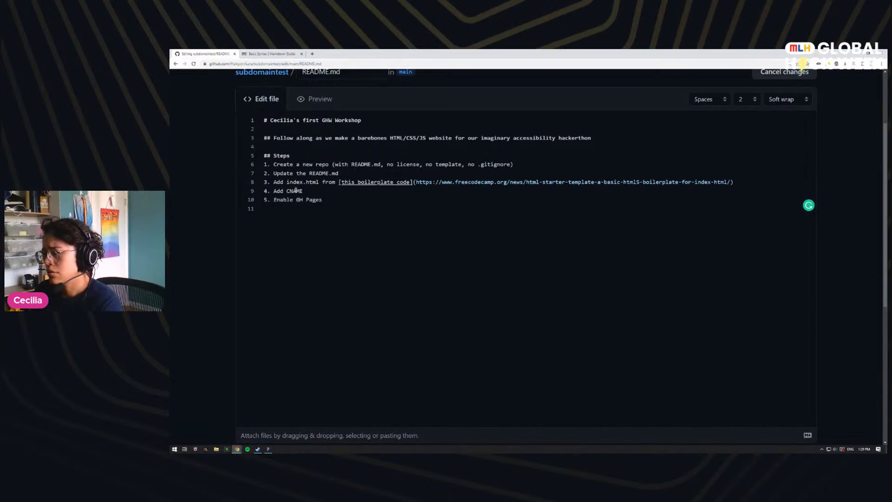
{"action": "key", "text": "Return"}
{"action": "type", "text": "Upda"}
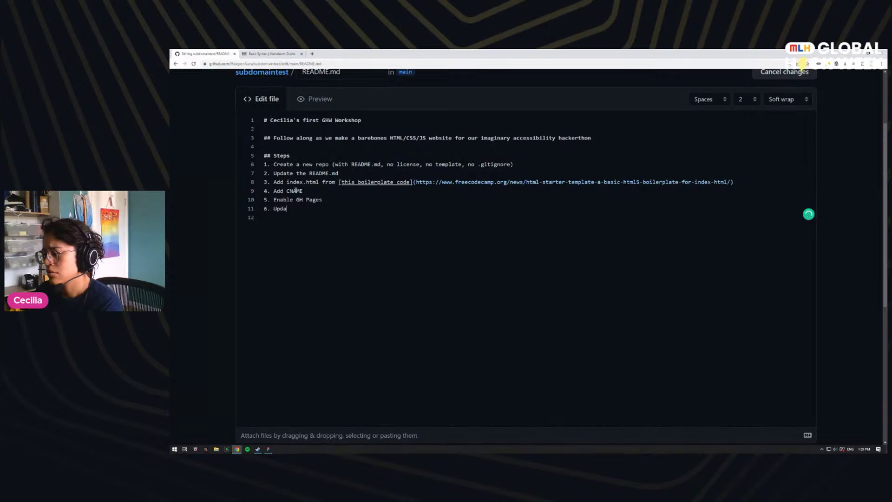
{"action": "type", "text": "te DNS"}
Step: Commit the README.md changes directly to the main branch and look over the rendered file
{"action": "scroll", "coordinate": [296, 190], "scroll_direction": "down", "scroll_amount": 6}
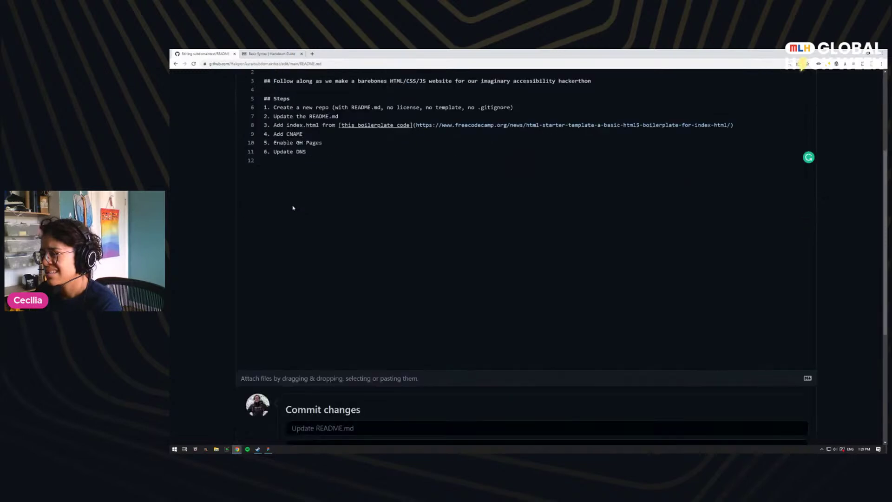
{"action": "left_click", "coordinate": [298, 367]}
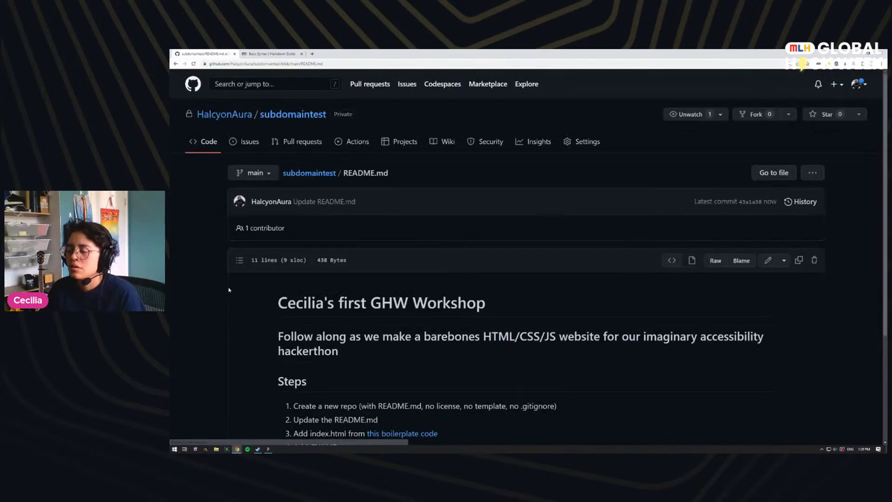
{"action": "scroll", "coordinate": [229, 295], "scroll_direction": "down", "scroll_amount": 3}
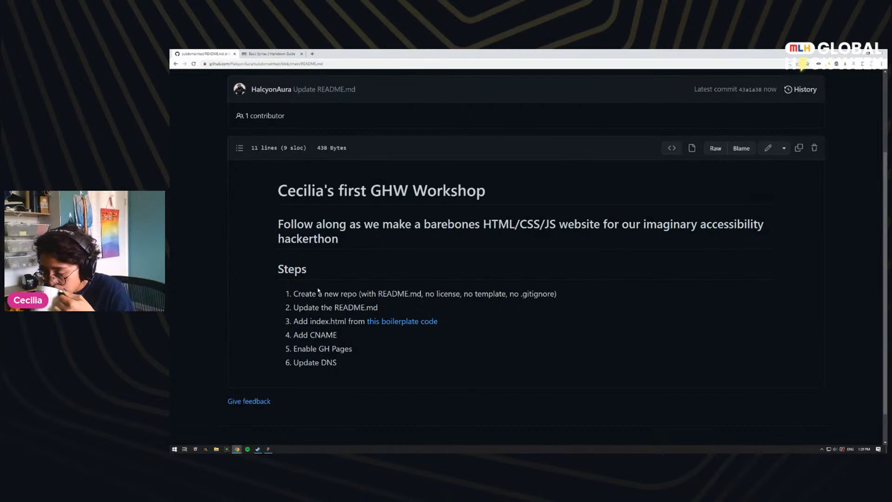
Step: Return to the subdomaintest repository's file list and open index.html to examine its HTML code
{"action": "scroll", "coordinate": [286, 222], "scroll_direction": "up", "scroll_amount": 3}
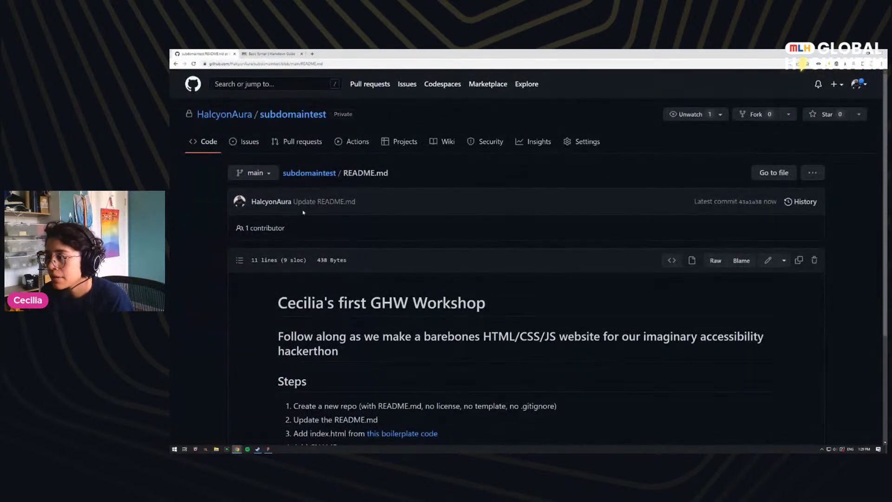
{"action": "left_click", "coordinate": [321, 177]}
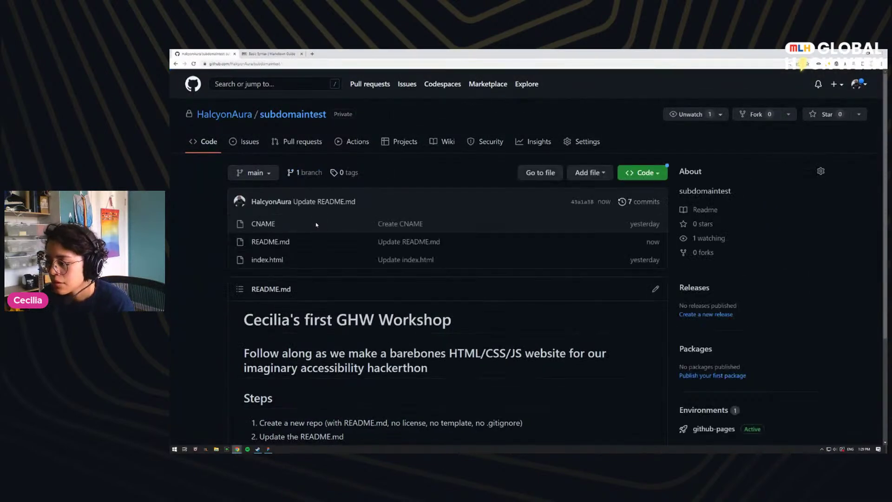
{"action": "scroll", "coordinate": [263, 176], "scroll_direction": "down", "scroll_amount": 2}
{"action": "left_click", "coordinate": [262, 175]}
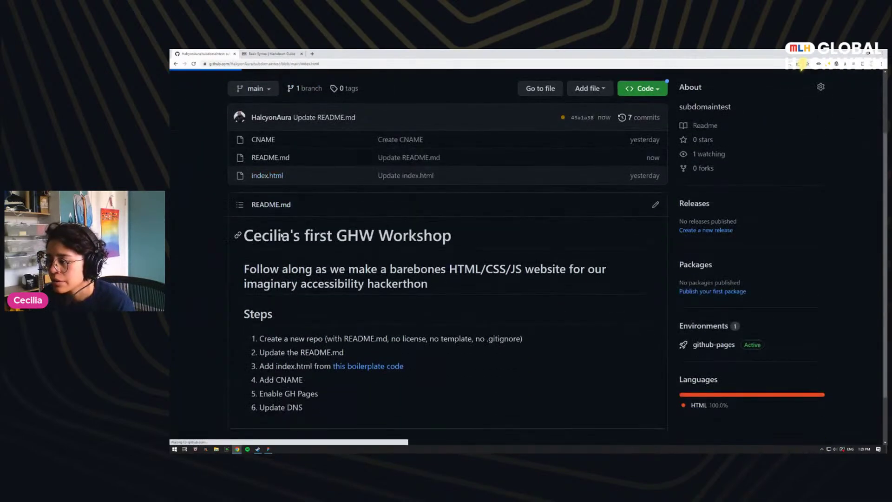
{"action": "scroll", "coordinate": [238, 246], "scroll_direction": "down", "scroll_amount": 1}
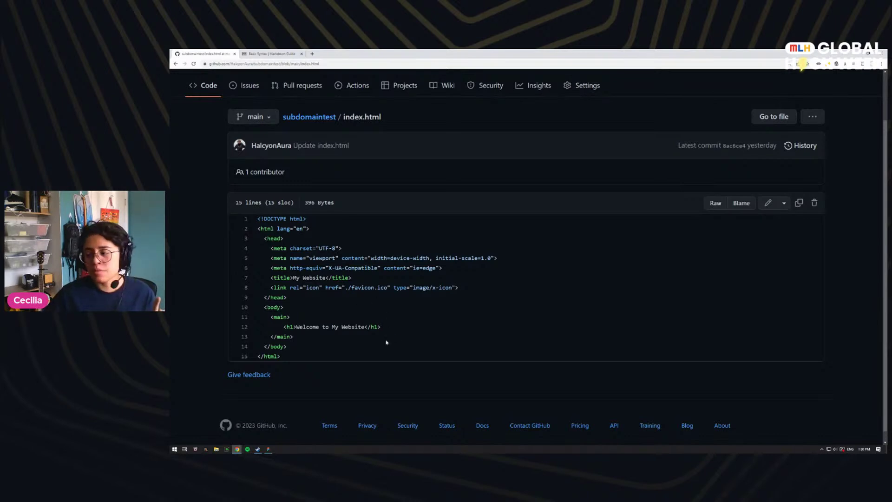
{"action": "left_click_drag", "start_coordinate": [311, 365], "coordinate": [249, 229]}
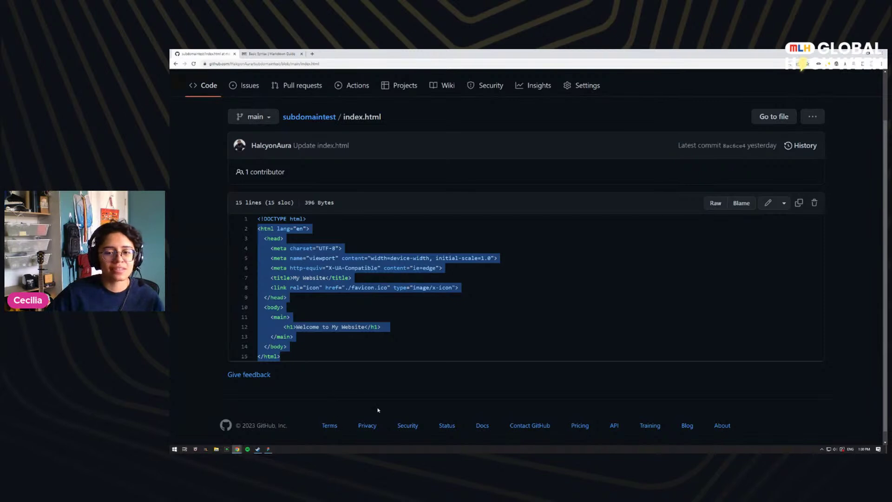
Step: Open the freeCodeCamp HTML boilerplate article, enlarge the page and copy the complete boilerplate code block
{"action": "left_click_drag", "start_coordinate": [346, 104], "coordinate": [390, 55]}
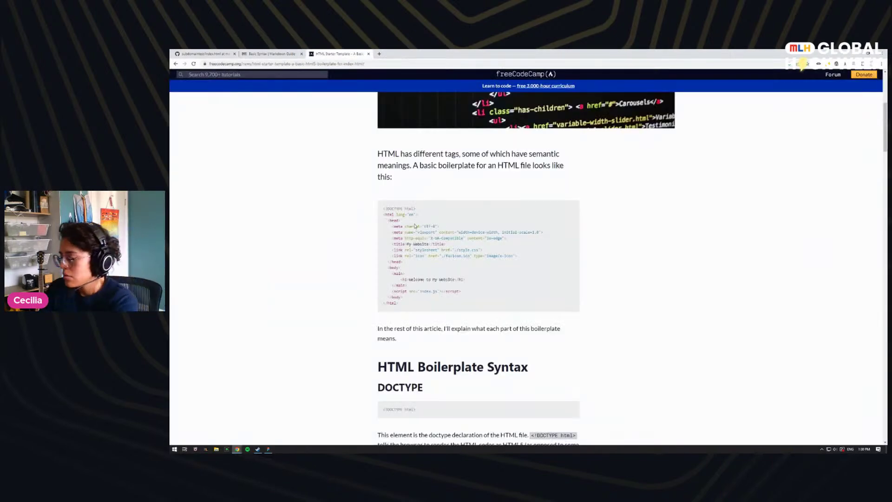
{"action": "key", "text": "ctrl+plus"}
{"action": "key", "text": "ctrl+plus"}
{"action": "key", "text": "ctrl+plus"}
{"action": "key", "text": "ctrl+plus"}
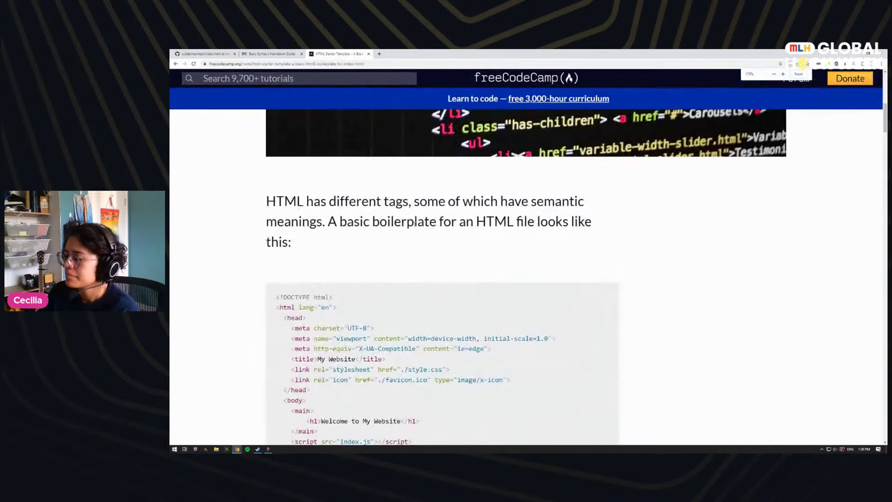
{"action": "scroll", "coordinate": [414, 224], "scroll_direction": "down", "scroll_amount": 1}
{"action": "left_click_drag", "start_coordinate": [326, 284], "coordinate": [282, 204]}
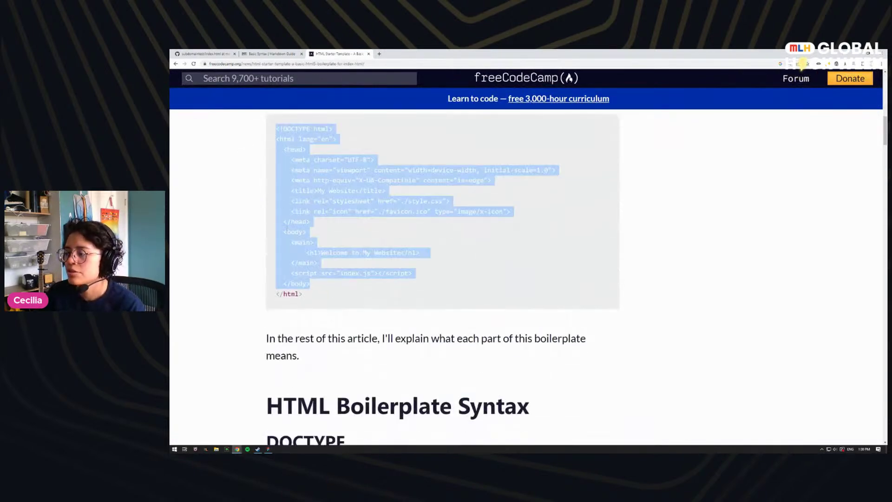
{"action": "left_click_drag", "start_coordinate": [303, 296], "coordinate": [258, 127]}
{"action": "key", "text": "ctrl+c"}
Step: Create a new file in the subdomaintest repository and paste the copied HTML boilerplate into it
{"action": "left_click", "coordinate": [218, 53]}
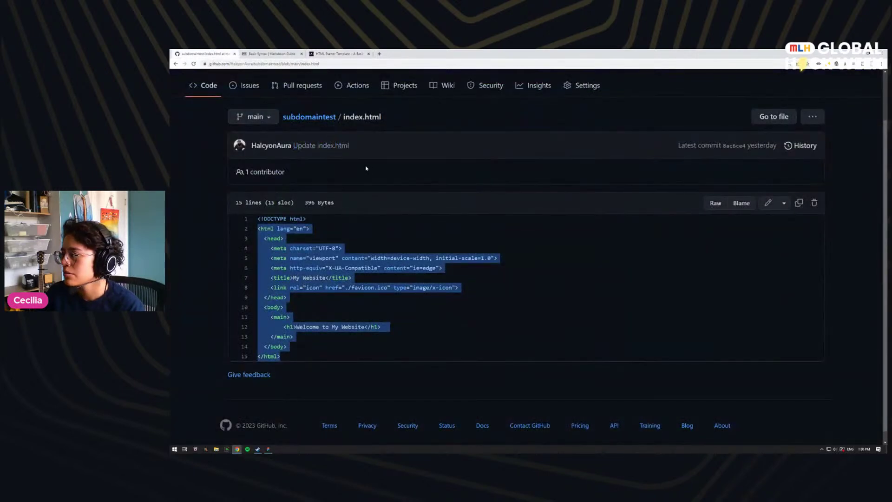
{"action": "scroll", "coordinate": [261, 132], "scroll_direction": "up", "scroll_amount": 1}
{"action": "left_click", "coordinate": [208, 141]}
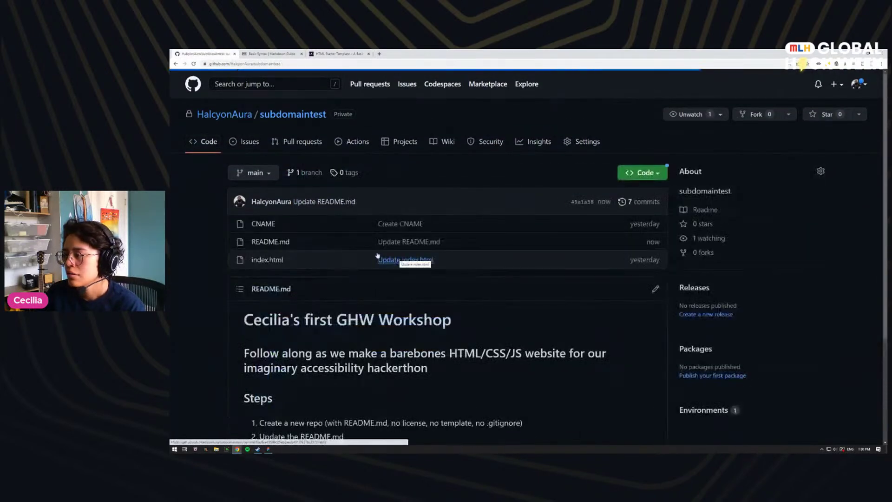
{"action": "left_click", "coordinate": [577, 173]}
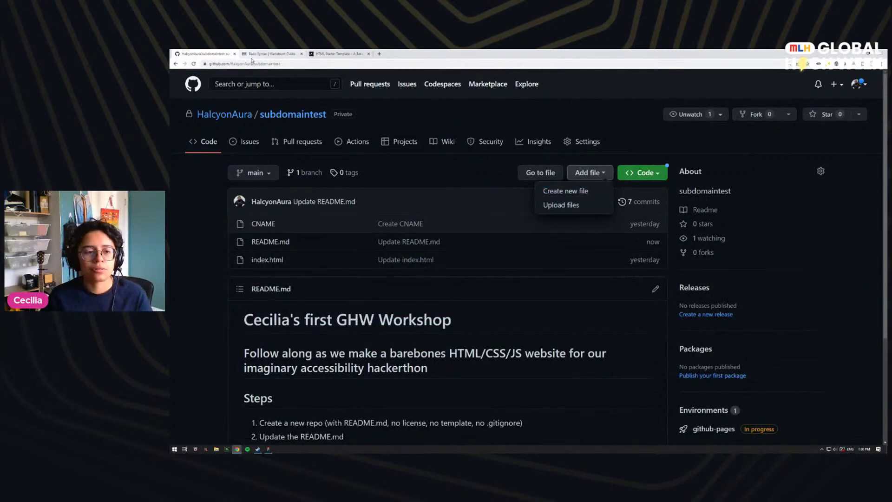
{"action": "left_click", "coordinate": [566, 199]}
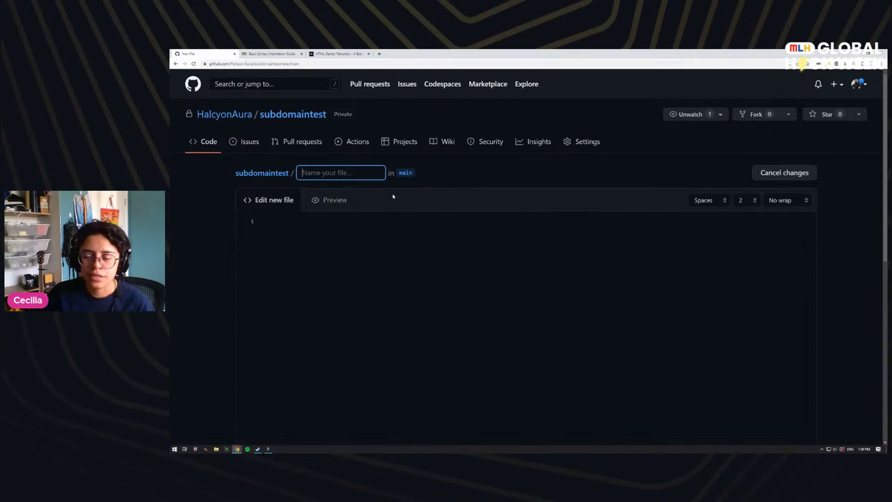
{"action": "left_click", "coordinate": [334, 54]}
{"action": "scroll", "coordinate": [338, 245], "scroll_direction": "up", "scroll_amount": 1}
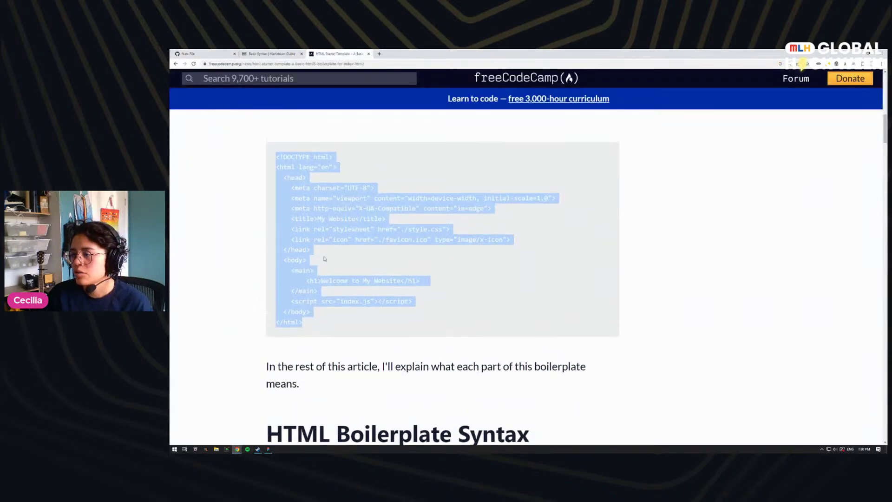
{"action": "left_click", "coordinate": [190, 53]}
{"action": "left_click", "coordinate": [372, 379]}
{"action": "key", "text": "ctrl+v"}
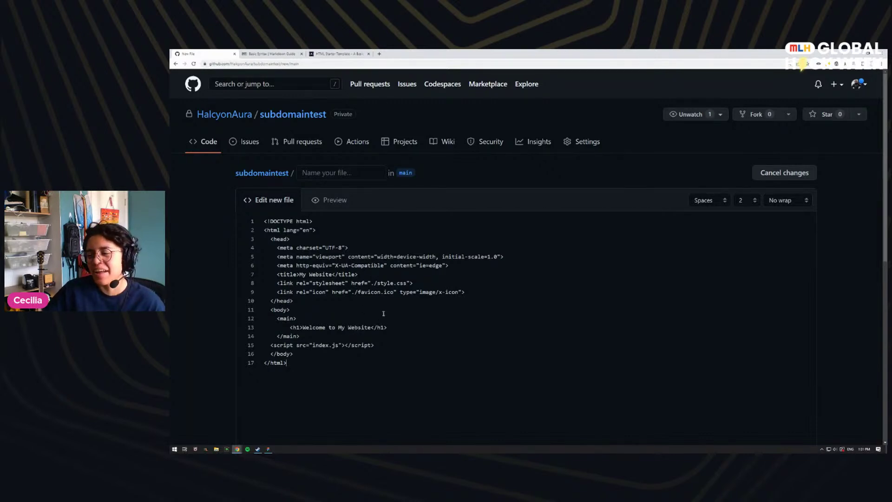
Step: Highlight the style.css link and index.js script lines in the pasted code, and discard the unsaved new file
{"action": "triple_click", "coordinate": [323, 283]}
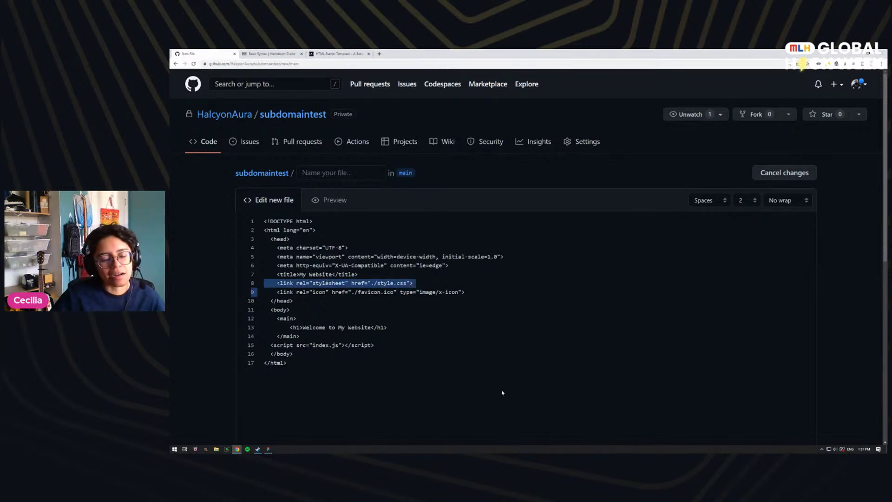
{"action": "triple_click", "coordinate": [309, 345]}
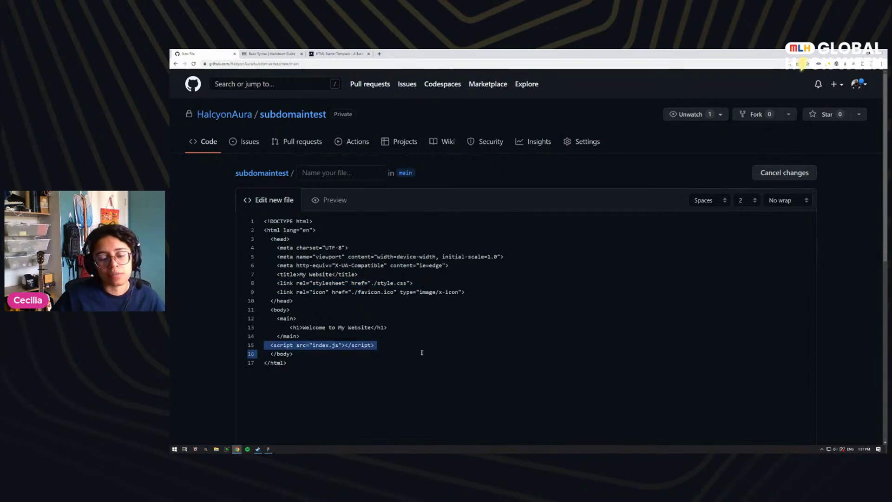
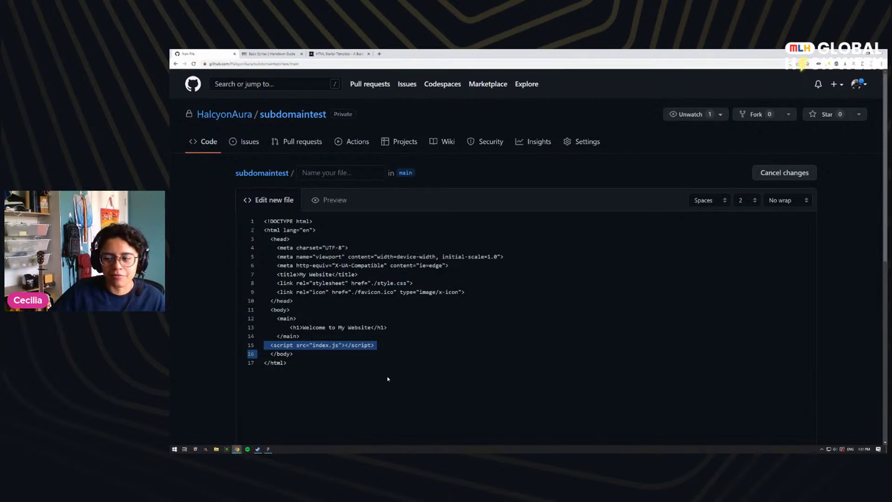
{"action": "scroll", "coordinate": [391, 372], "scroll_direction": "down", "scroll_amount": 3}
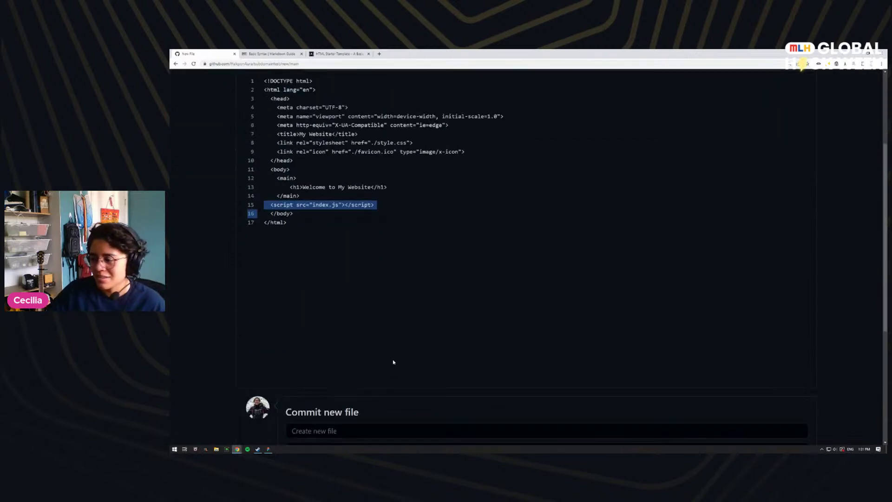
{"action": "scroll", "coordinate": [392, 360], "scroll_direction": "up", "scroll_amount": 3}
{"action": "scroll", "coordinate": [400, 355], "scroll_direction": "down", "scroll_amount": 3}
{"action": "scroll", "coordinate": [550, 356], "scroll_direction": "up", "scroll_amount": 3}
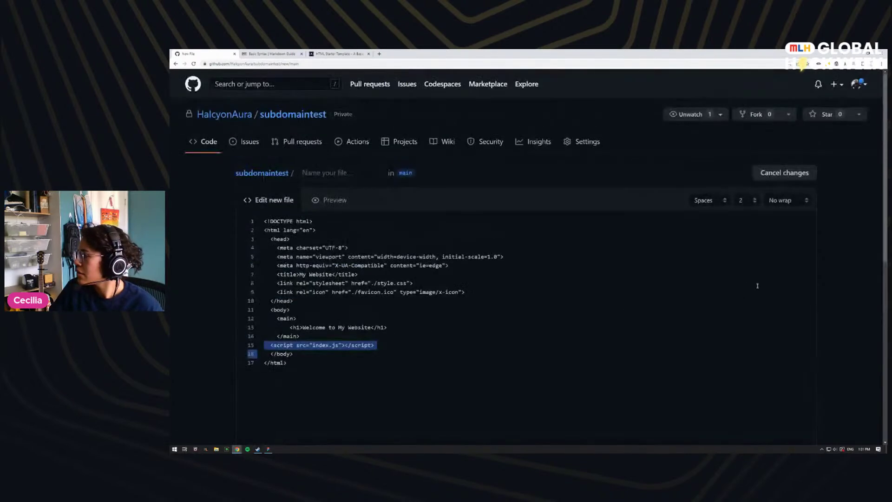
{"action": "left_click", "coordinate": [772, 173]}
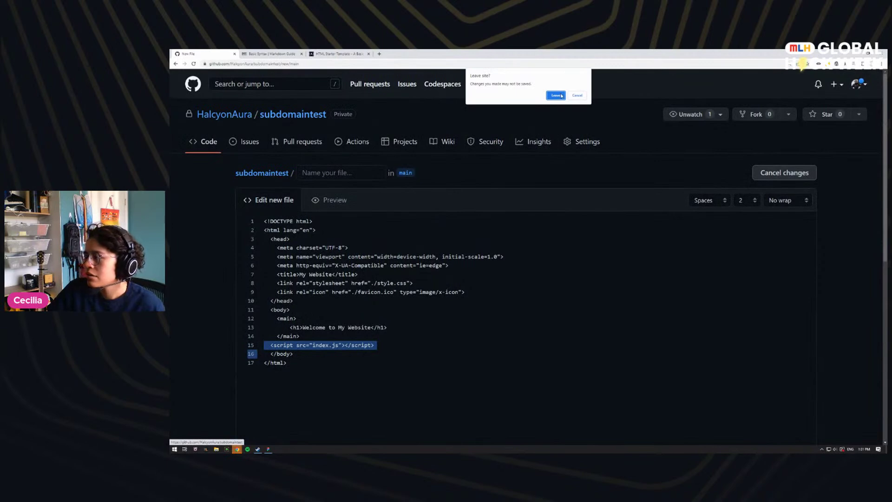
{"action": "left_click", "coordinate": [561, 101]}
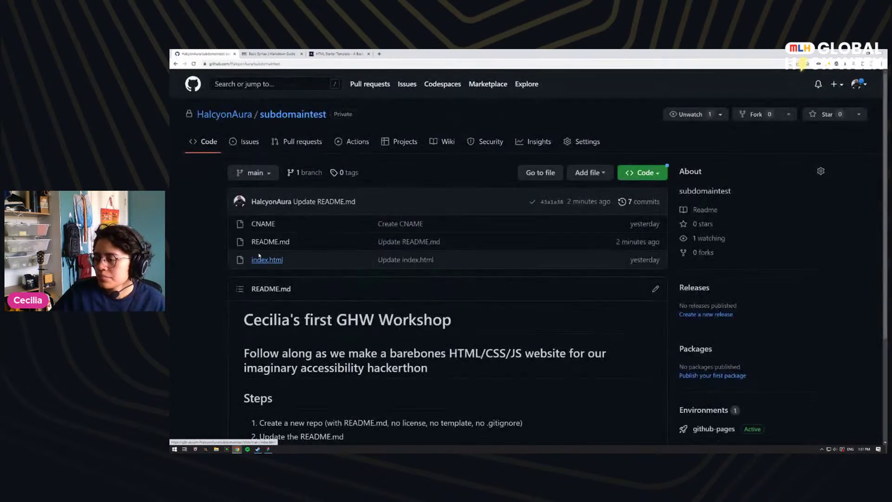
Step: Review README steps 4 to 6 on the repository page and open the CNAME file to view its contents
{"action": "scroll", "coordinate": [291, 292], "scroll_direction": "down", "scroll_amount": 3}
{"action": "scroll", "coordinate": [290, 389], "scroll_direction": "up", "scroll_amount": 1}
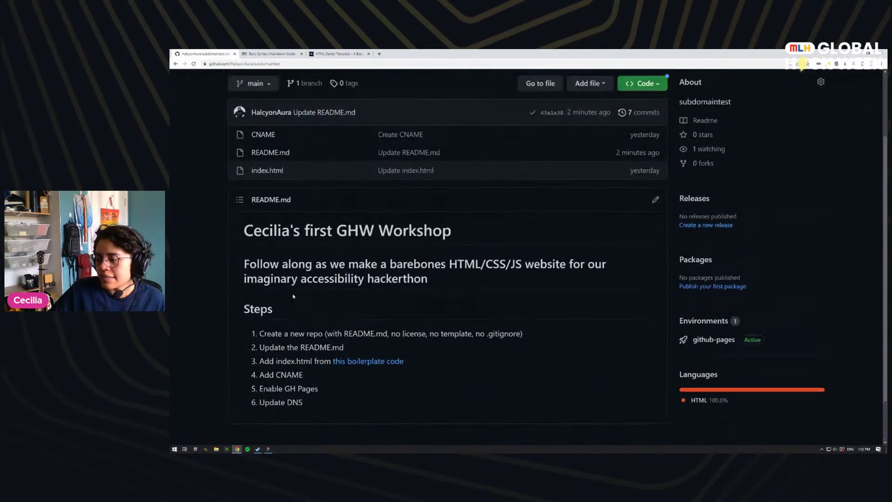
{"action": "left_click_drag", "start_coordinate": [265, 375], "coordinate": [305, 404]}
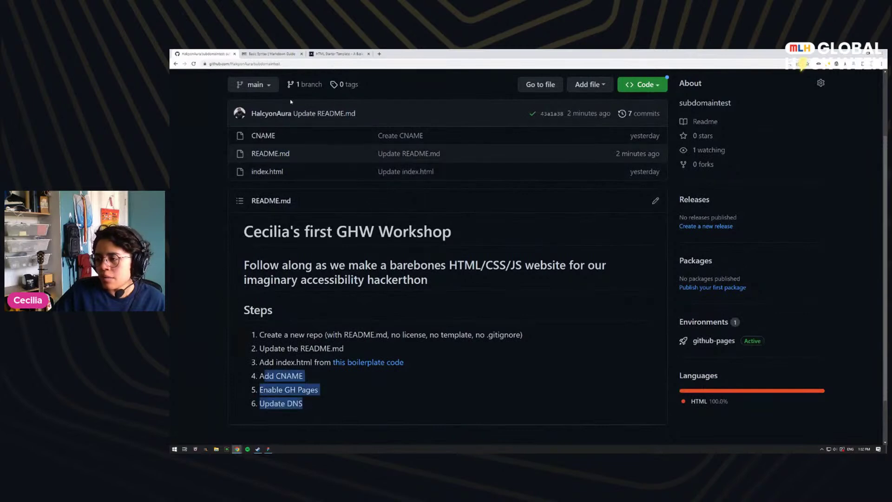
{"action": "left_click", "coordinate": [211, 170]}
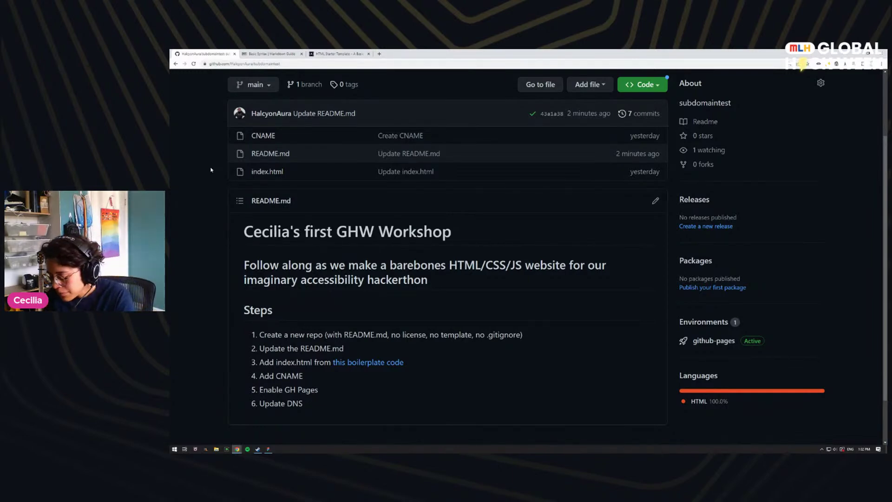
{"action": "left_click", "coordinate": [261, 135]}
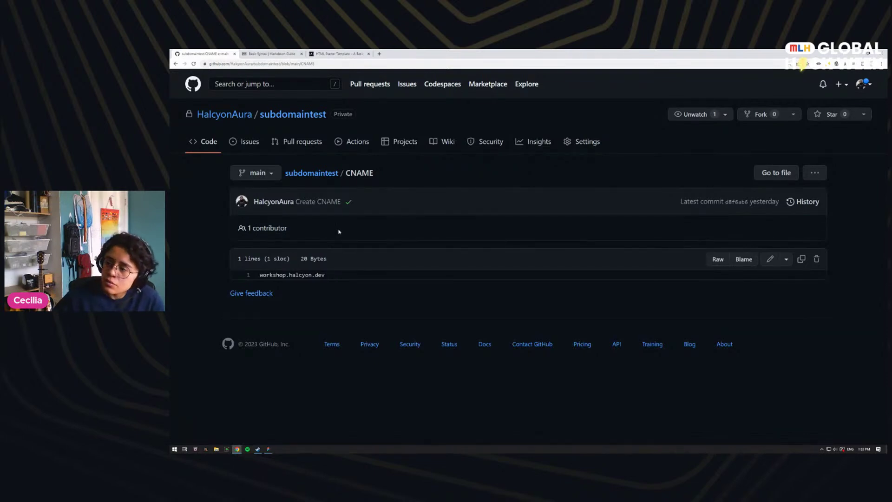
Step: Open the repository's GitHub Pages settings and view the build and deployment section
{"action": "left_click", "coordinate": [586, 142]}
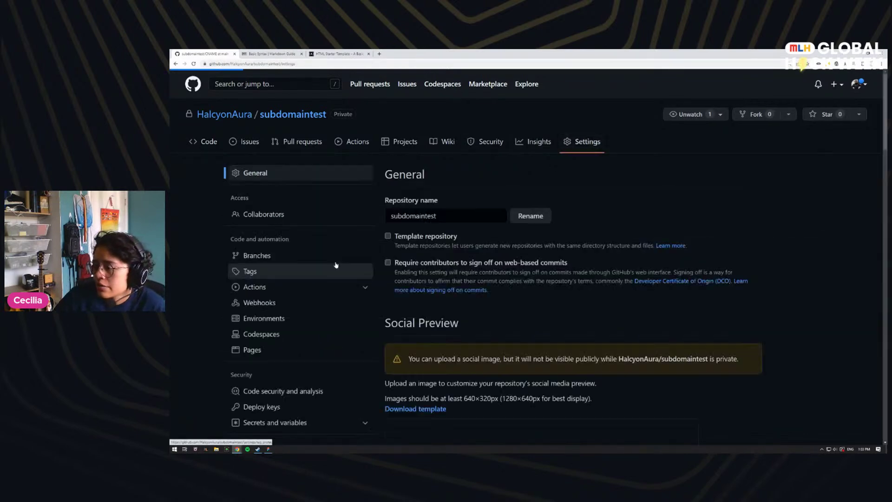
{"action": "scroll", "coordinate": [337, 269], "scroll_direction": "down", "scroll_amount": 1}
{"action": "left_click", "coordinate": [327, 300]}
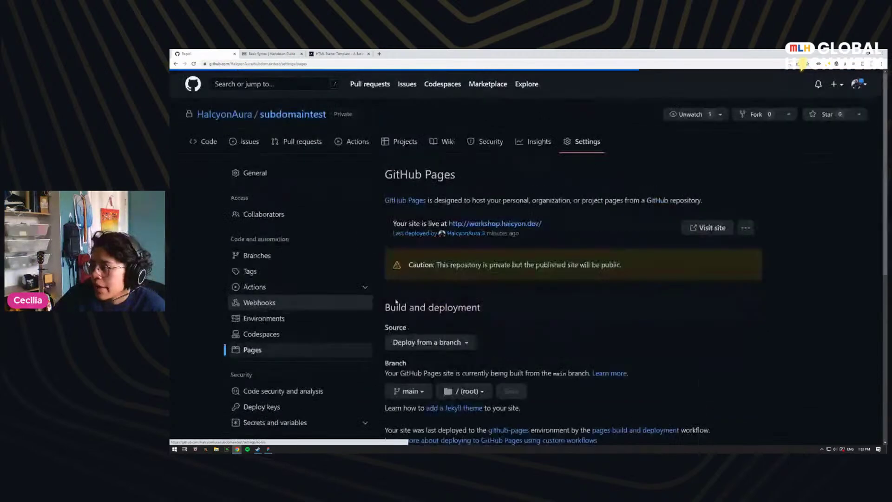
{"action": "scroll", "coordinate": [479, 200], "scroll_direction": "down", "scroll_amount": 3}
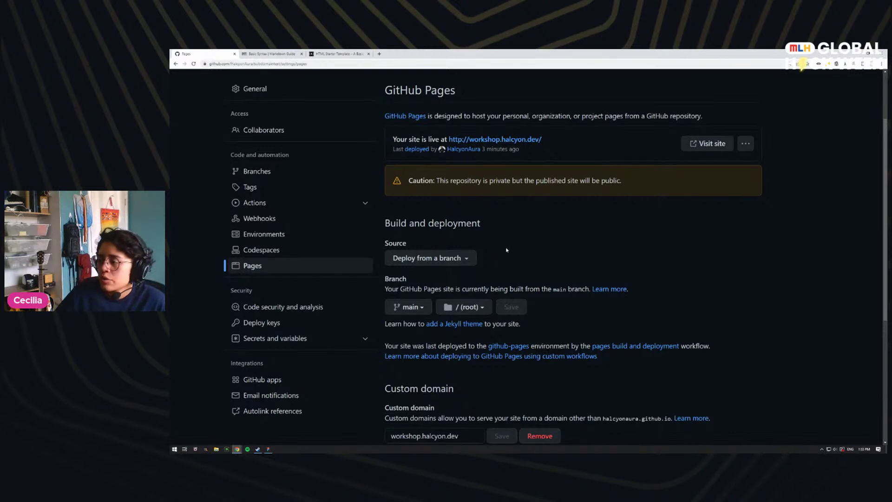
Step: Check the Pages deployment choices, keeping "Deploy from a branch" as source, main as branch and / (root) as folder
{"action": "left_click", "coordinate": [435, 258]}
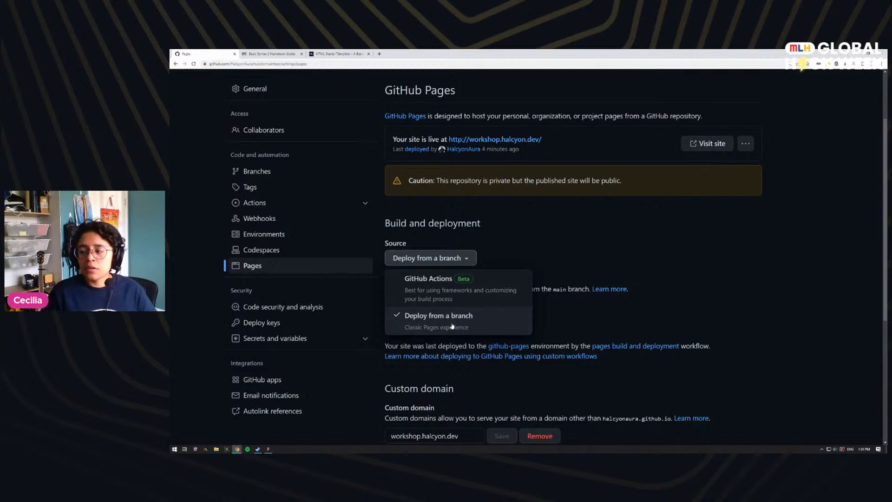
{"action": "left_click", "coordinate": [424, 326]}
{"action": "left_click", "coordinate": [409, 308]}
{"action": "left_click", "coordinate": [418, 367]}
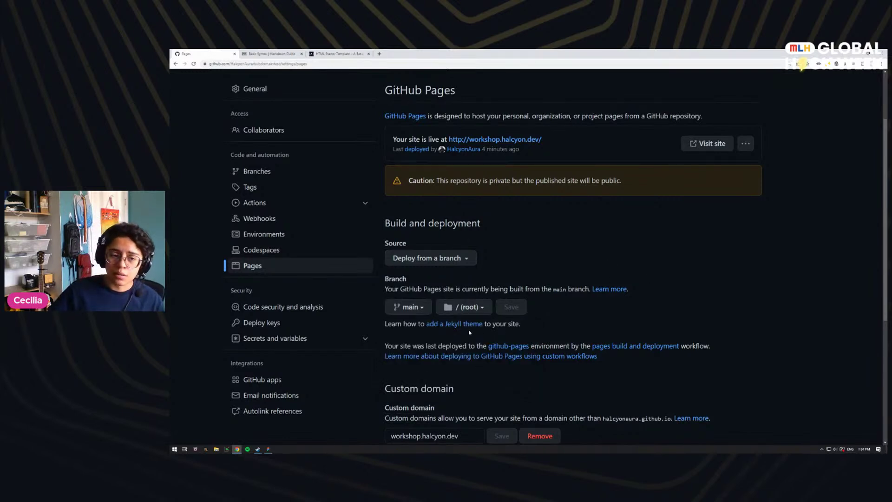
{"action": "left_click", "coordinate": [455, 306]}
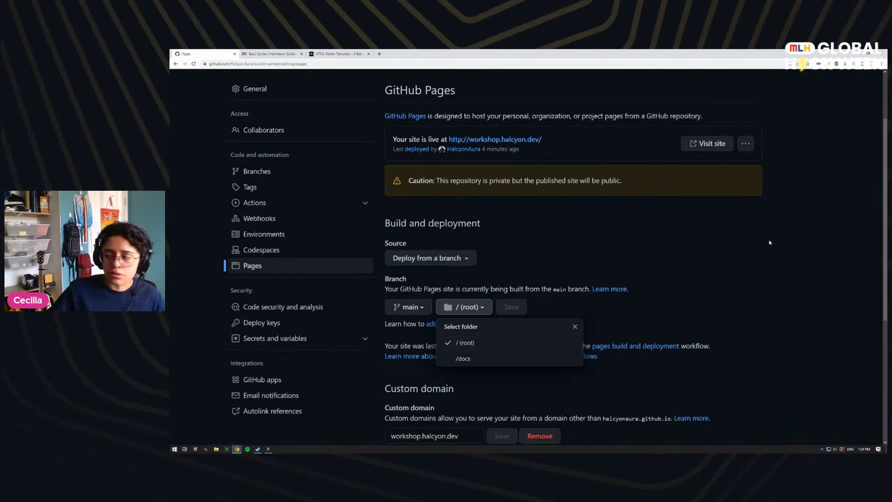
{"action": "left_click", "coordinate": [738, 253]}
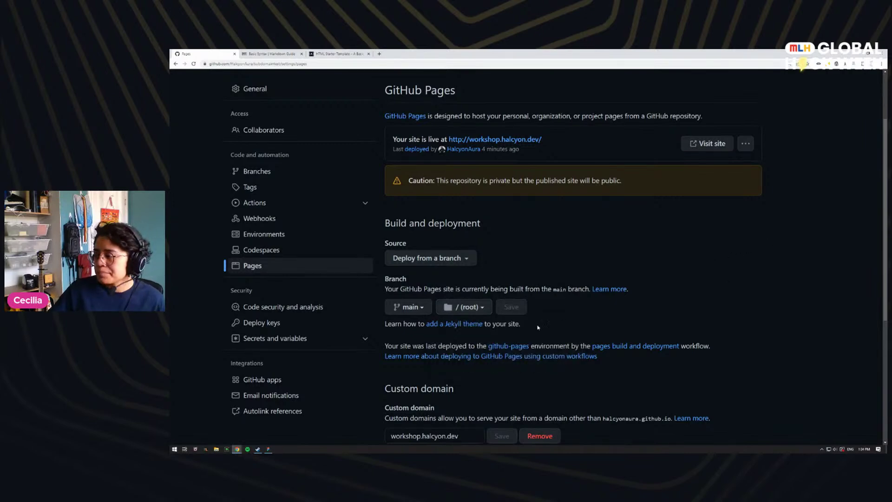
Step: Turn on Enforce HTTPS for the custom domain workshop.halcyon.dev and highlight its encryption description
{"action": "scroll", "coordinate": [483, 304], "scroll_direction": "down", "scroll_amount": 3}
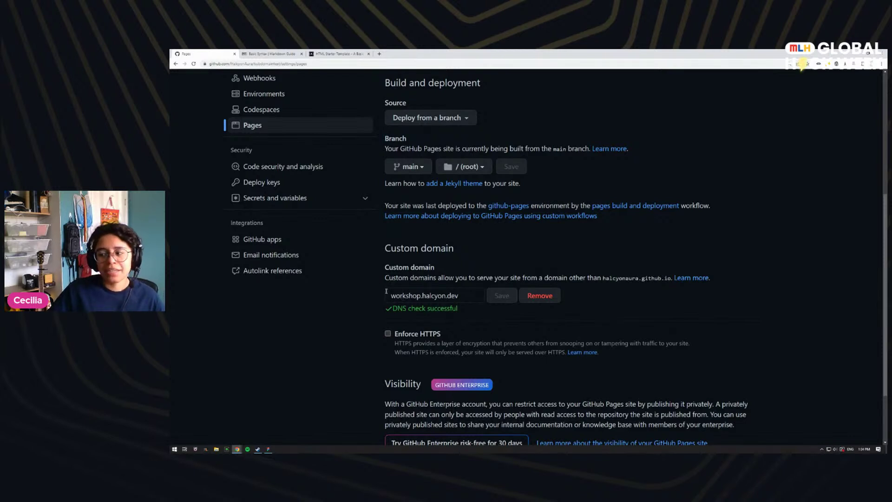
{"action": "left_click", "coordinate": [387, 334]}
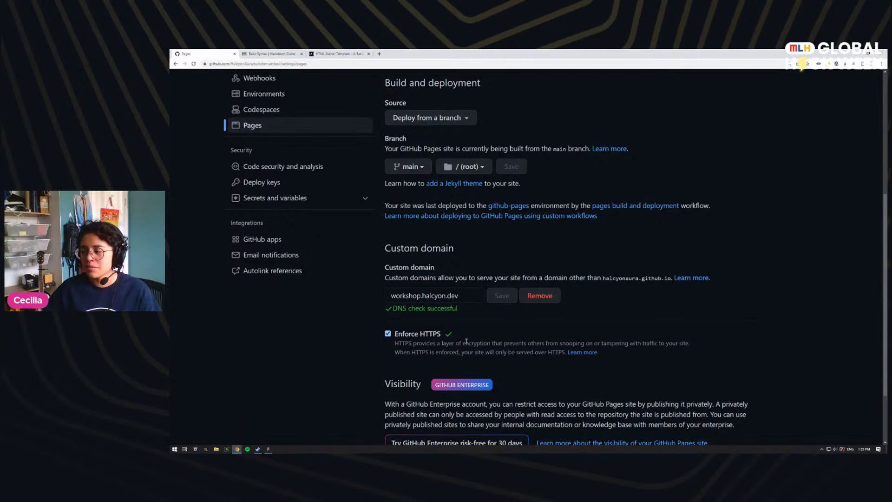
{"action": "left_click_drag", "start_coordinate": [404, 349], "coordinate": [685, 350]}
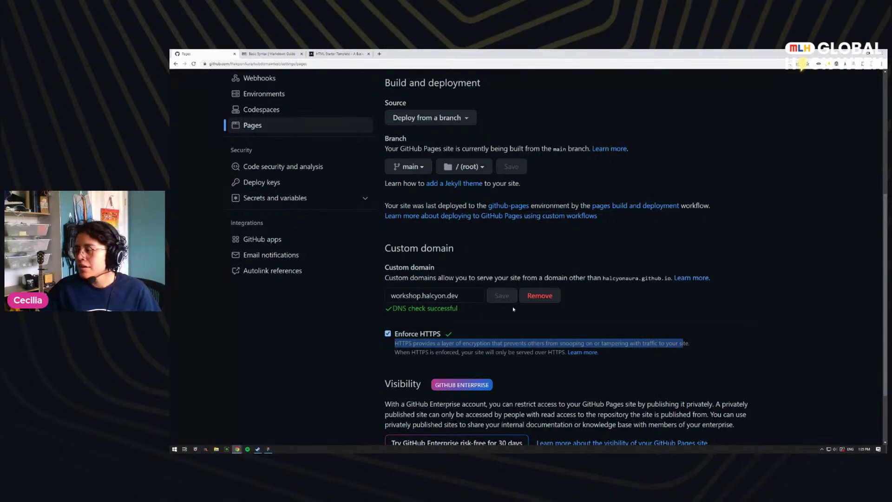
Step: Highlight the Custom domain description in the GitHub Pages settings to review what a custom domain does
{"action": "scroll", "coordinate": [402, 269], "scroll_direction": "up", "scroll_amount": 1}
{"action": "left_click_drag", "start_coordinate": [394, 305], "coordinate": [566, 304]}
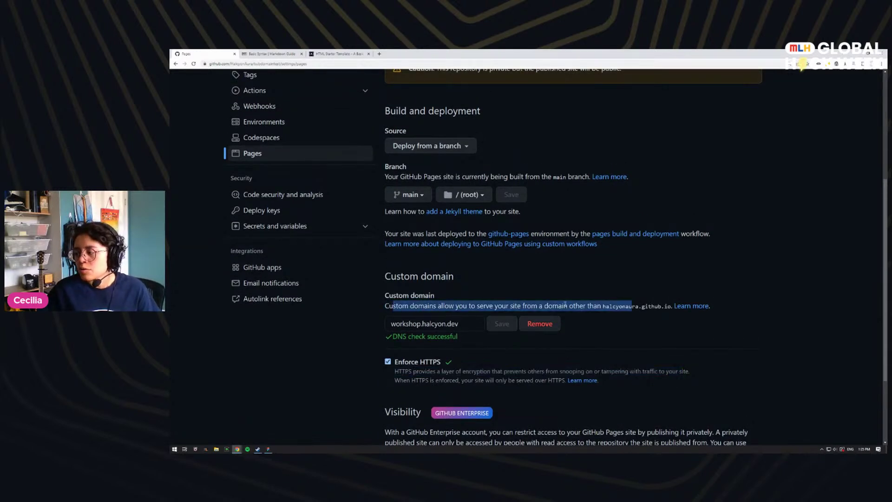
{"action": "left_click", "coordinate": [458, 308]}
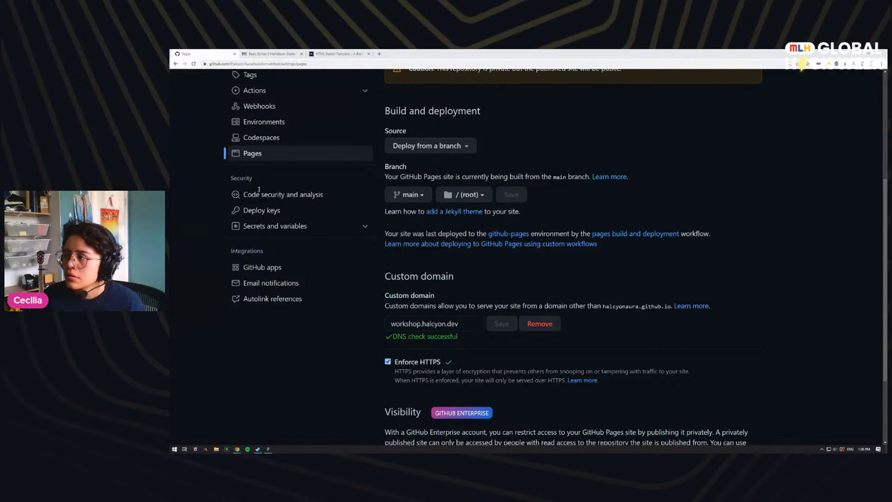
Step: Bring the Porkbun Domain Management page into the browser window, look over the account's domain list, and close the page
{"action": "left_click_drag", "start_coordinate": [223, 135], "coordinate": [404, 53]}
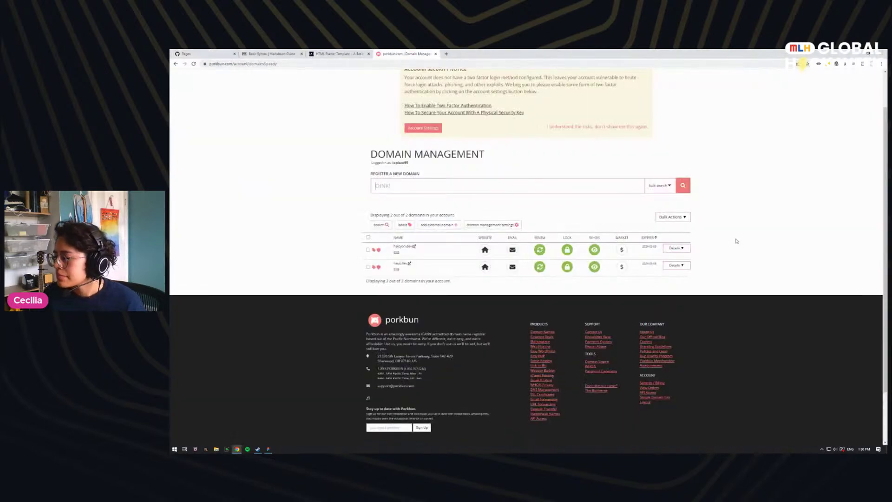
{"action": "scroll", "coordinate": [731, 237], "scroll_direction": "up", "scroll_amount": 1}
{"action": "scroll", "coordinate": [726, 224], "scroll_direction": "down", "scroll_amount": 2}
{"action": "scroll", "coordinate": [726, 226], "scroll_direction": "up", "scroll_amount": 2}
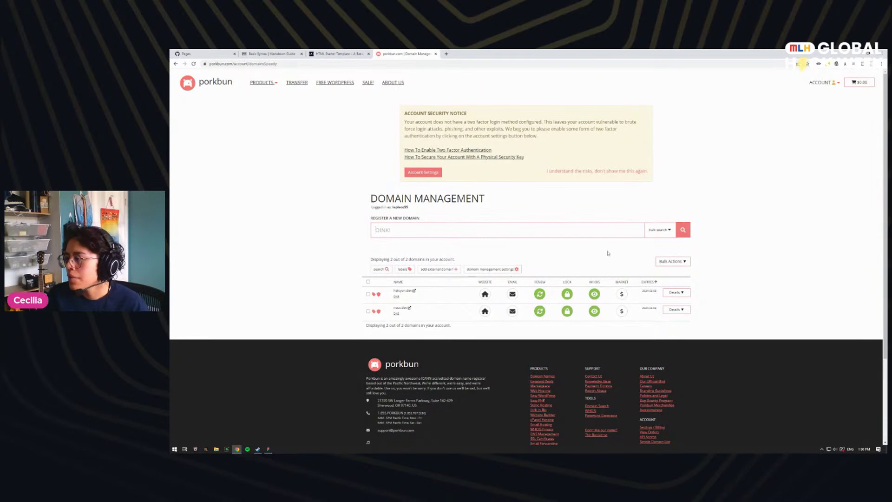
{"action": "scroll", "coordinate": [484, 228], "scroll_direction": "down", "scroll_amount": 3}
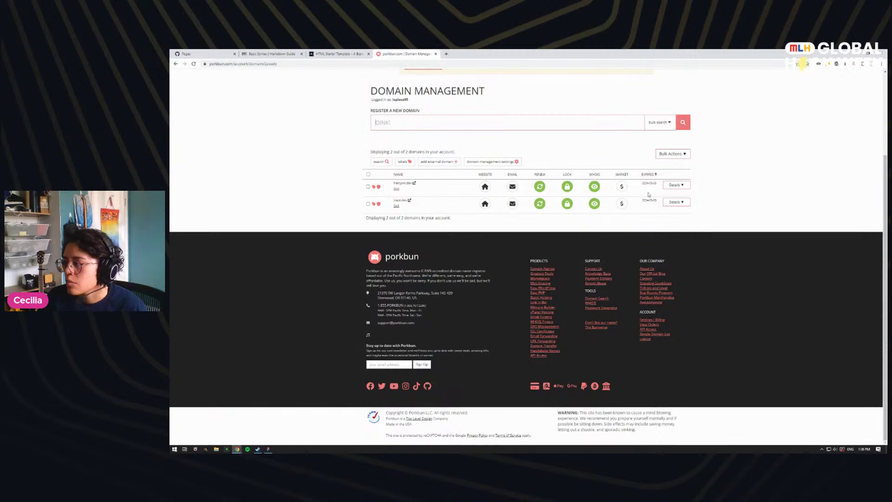
{"action": "middle_click", "coordinate": [411, 55]}
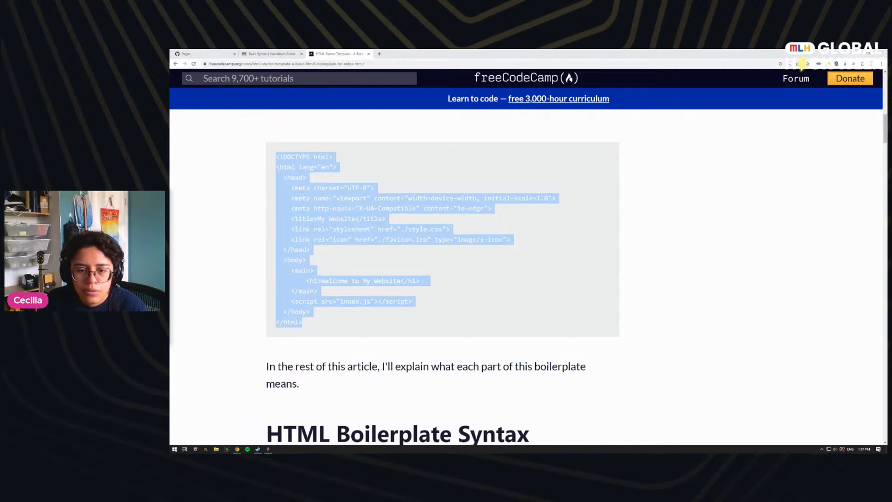
Step: Switch to Porkbun's Manage DNS Records dialog and highlight the four A records for halcyon.dev
{"action": "key", "text": "alt+Tab"}
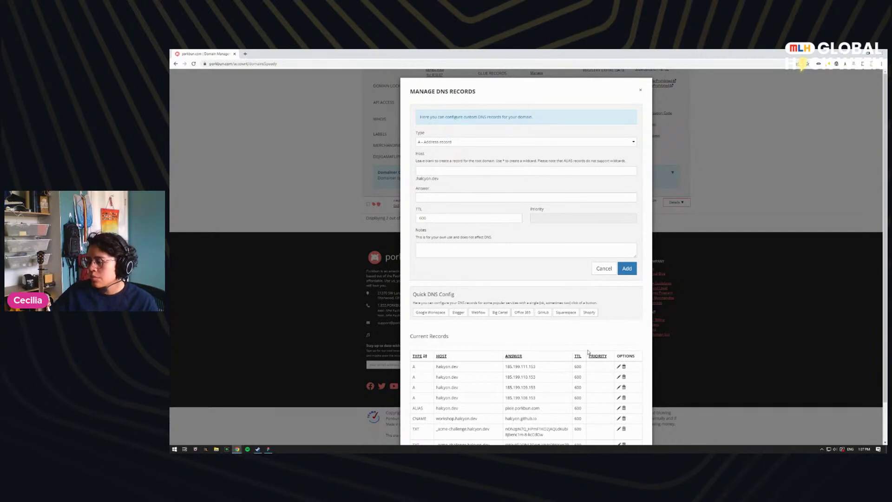
{"action": "left_click_drag", "start_coordinate": [507, 367], "coordinate": [538, 391]}
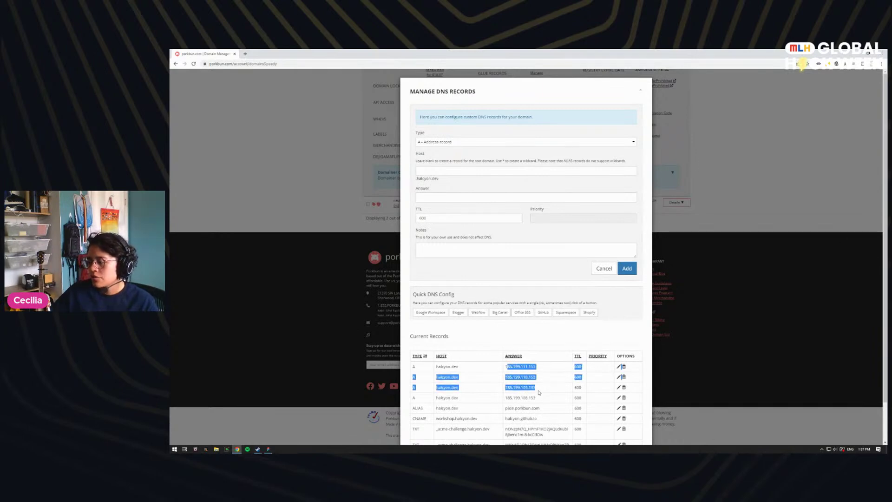
{"action": "left_click", "coordinate": [528, 386]}
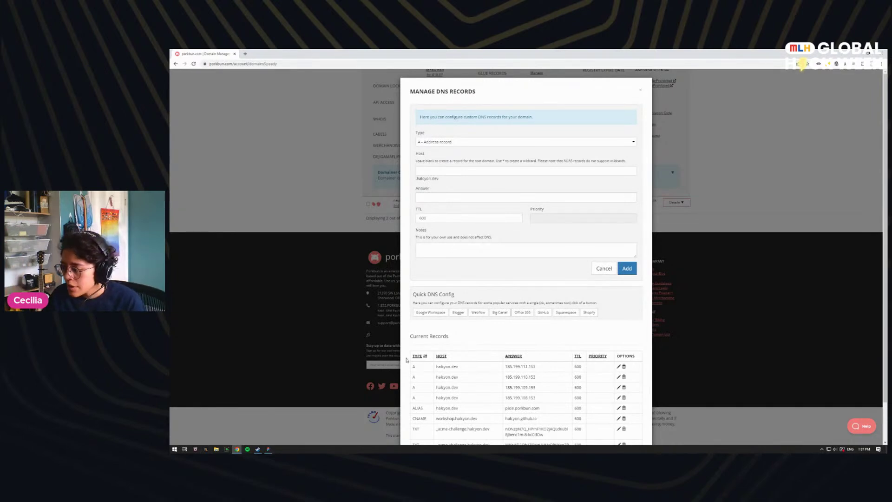
{"action": "left_click_drag", "start_coordinate": [423, 368], "coordinate": [469, 380]}
{"action": "left_click_drag", "start_coordinate": [519, 396], "coordinate": [552, 404]}
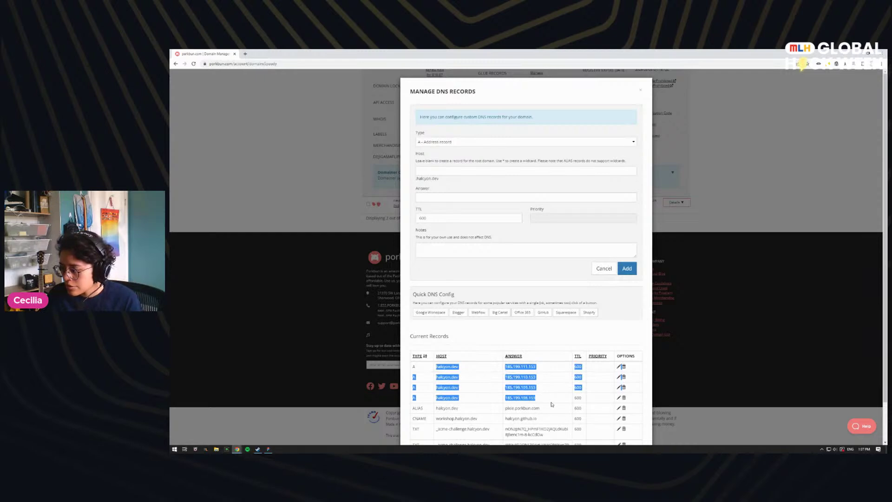
{"action": "left_click", "coordinate": [487, 376]}
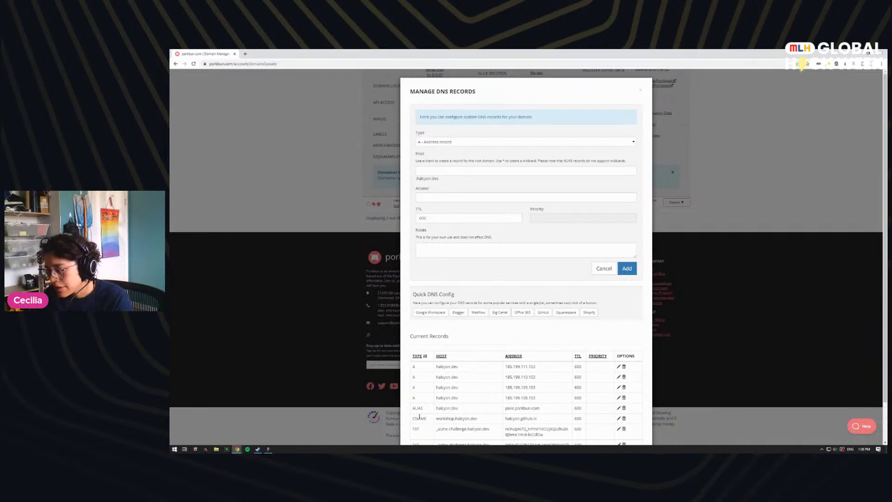
Step: Set the new DNS record's type to "CNAME - Canonical name record" and its host to workshop
{"action": "left_click", "coordinate": [432, 142]}
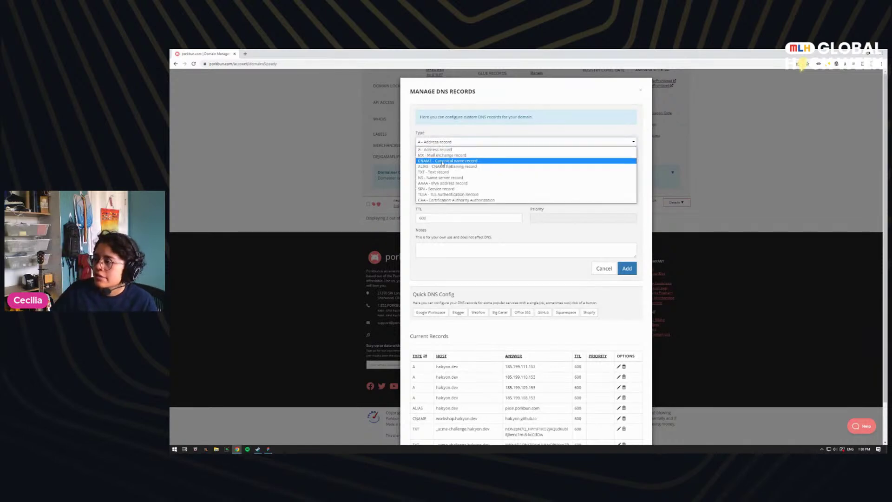
{"action": "left_click", "coordinate": [442, 162]}
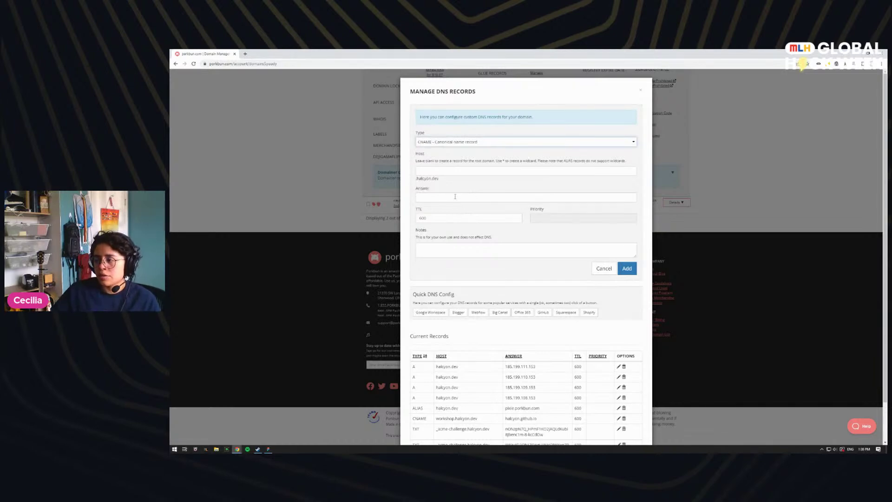
{"action": "left_click", "coordinate": [428, 169]}
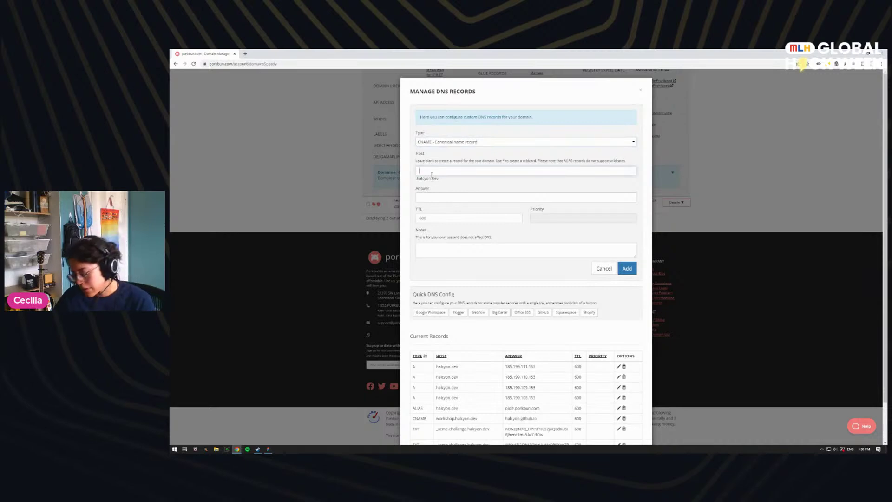
{"action": "type", "text": "workshop"}
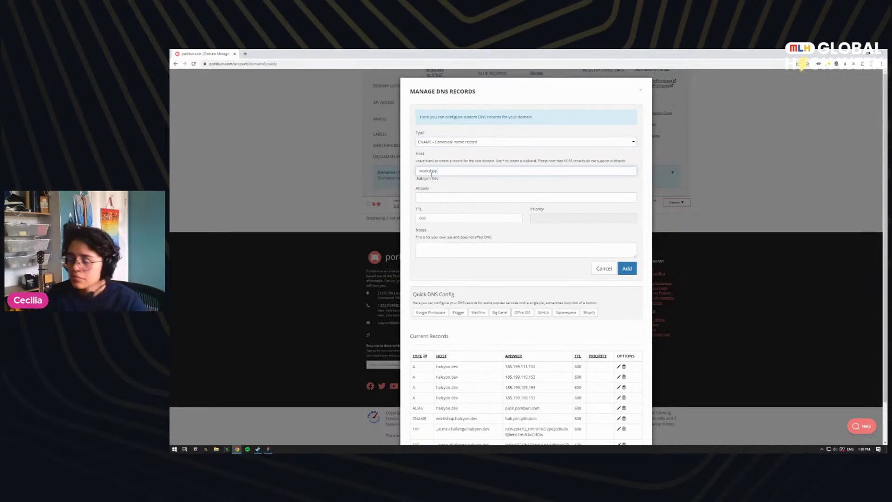
Step: Try halcyonaura.github.io as the answer of the new CNAME record and clear the field
{"action": "left_click", "coordinate": [488, 195]}
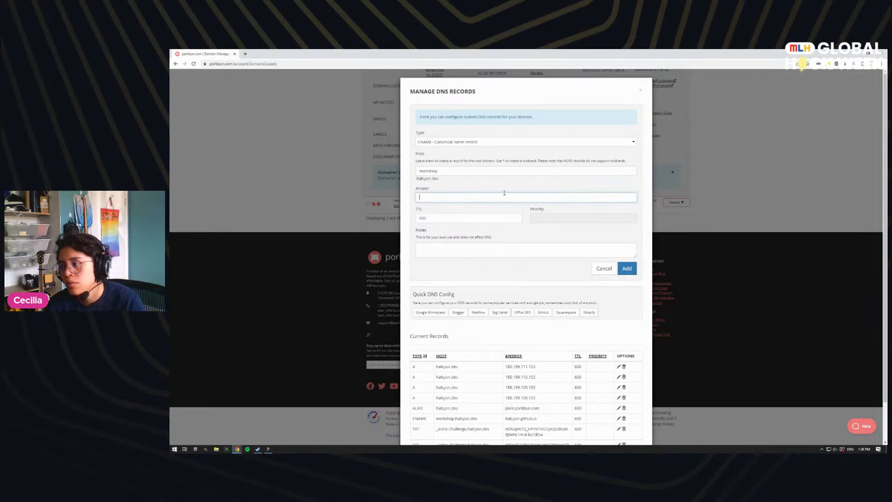
{"action": "type", "text": "halcyonaura.github.io"}
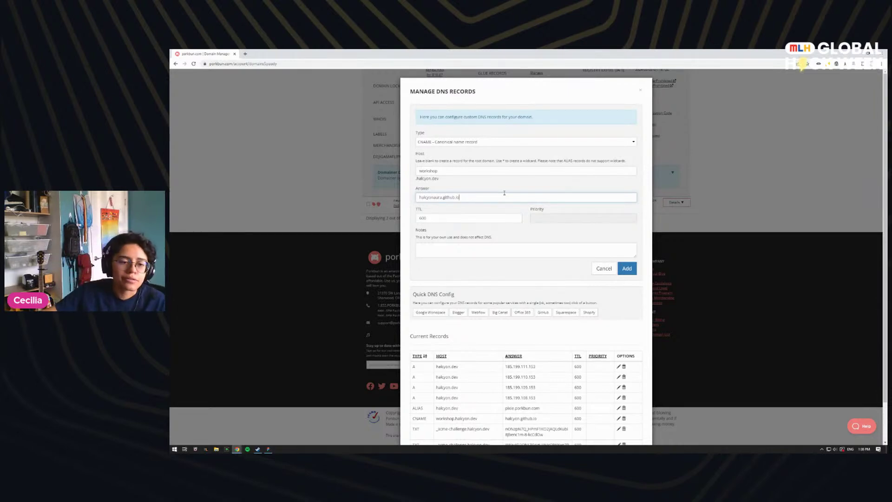
{"action": "key", "text": "ctrl+a"}
{"action": "key", "text": "BackSpace"}
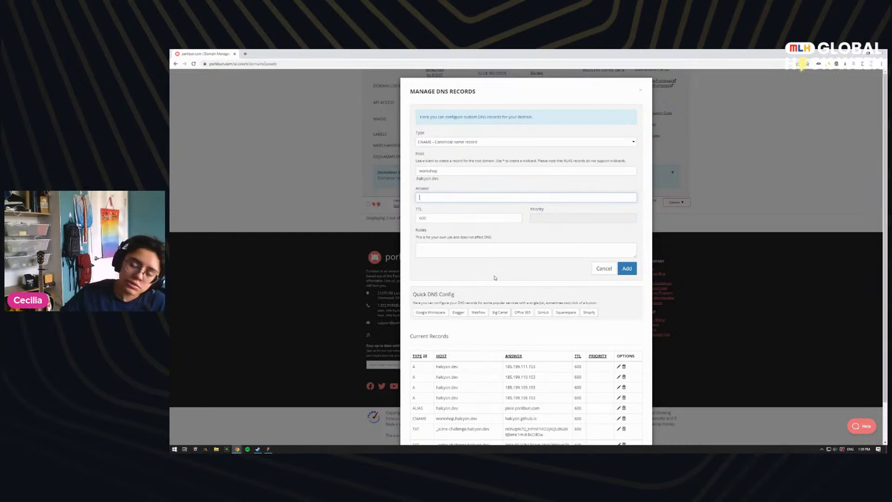
Step: Highlight the workshop host value, return to the freeCodeCamp article, and deselect its HTML boilerplate code
{"action": "left_click", "coordinate": [436, 172]}
{"action": "double_click", "coordinate": [435, 171]}
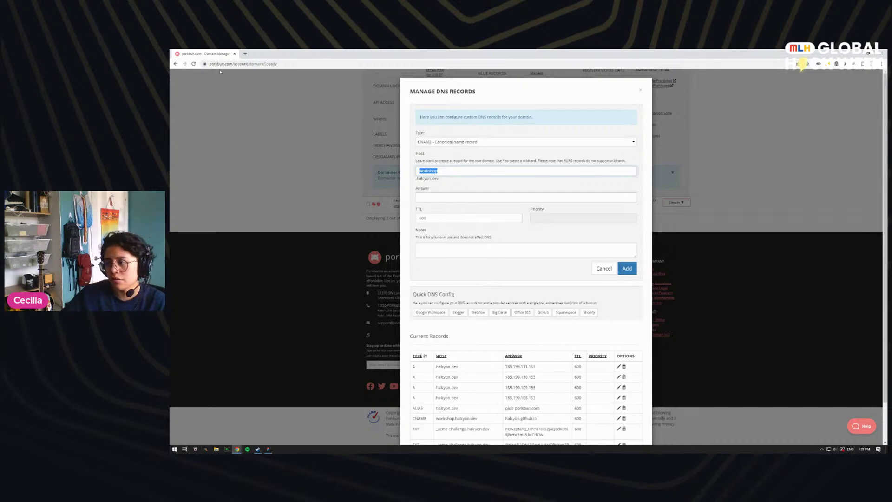
{"action": "key", "text": "alt+Tab"}
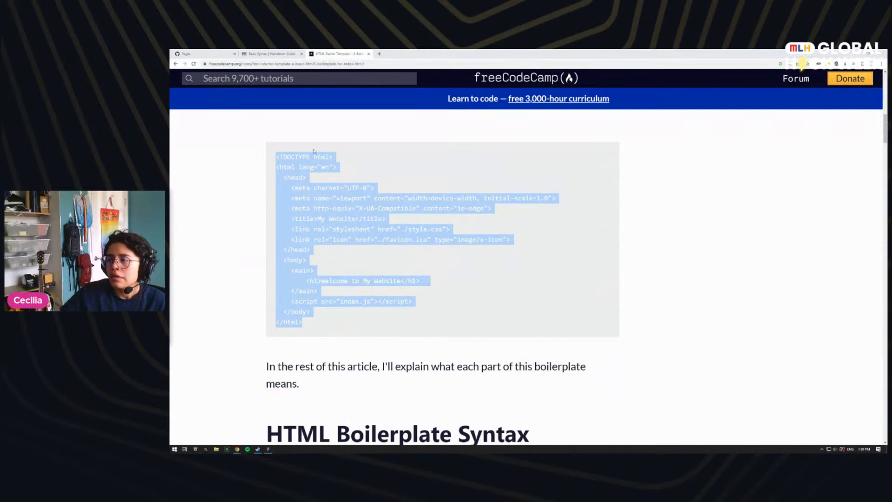
{"action": "left_click", "coordinate": [240, 249]}
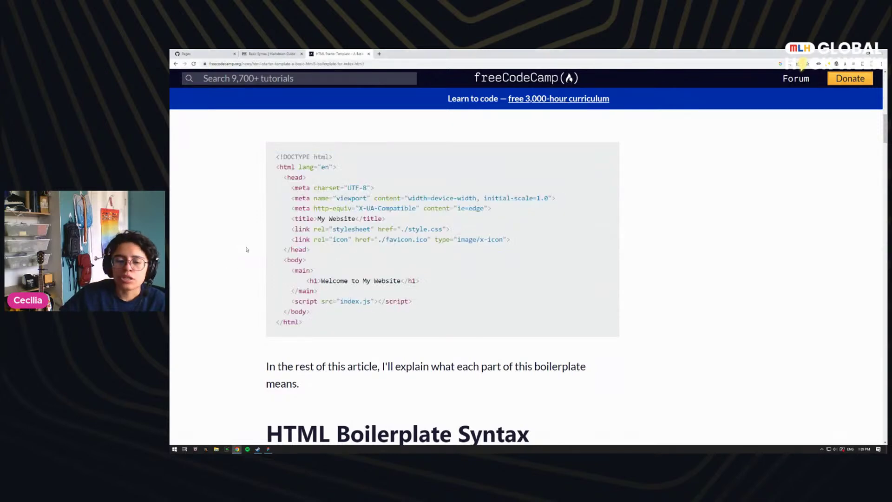